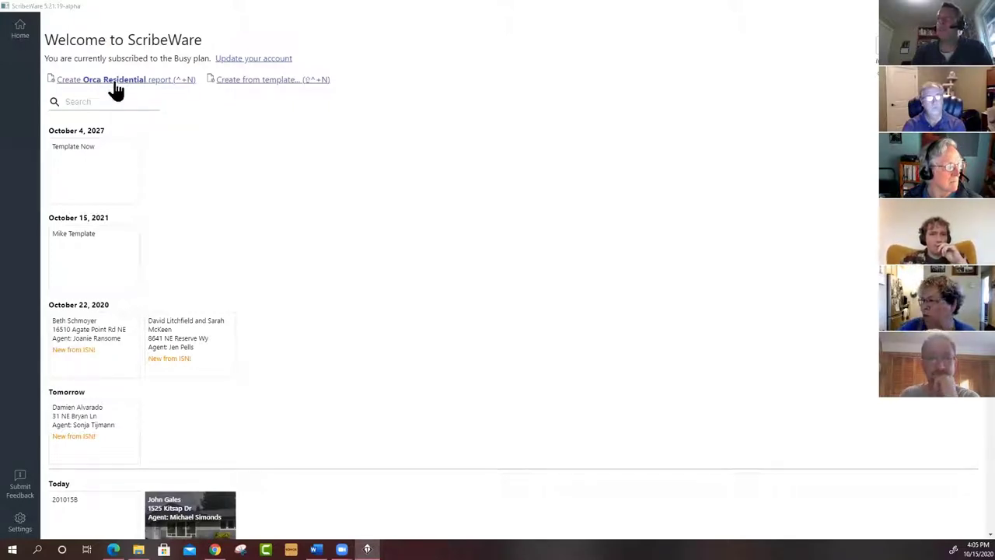
Step: Open the report template picker with 'Create from template...' on the Welcome screen
left_click(261, 84)
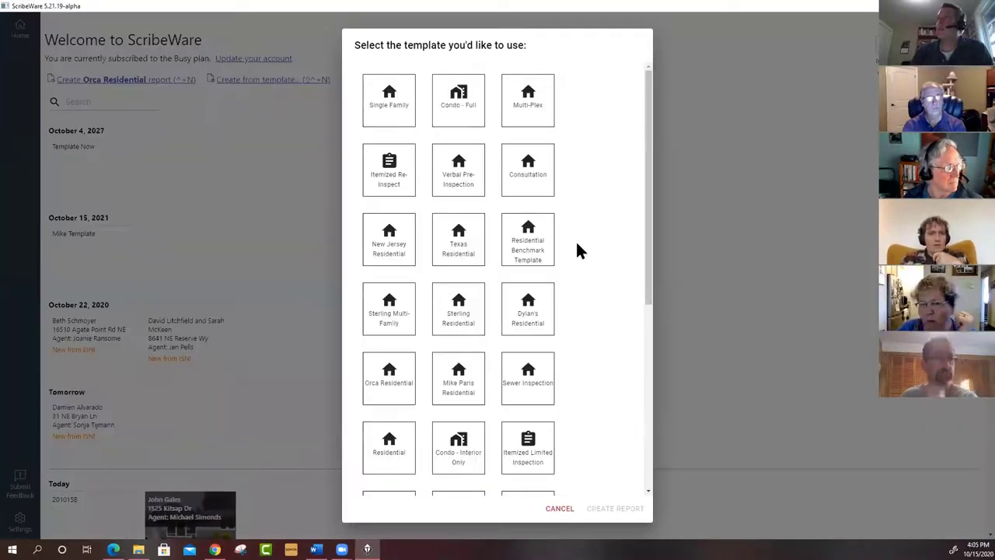
Step: Scroll through the full template list, then cancel the picker without creating a report
left_click_drag(648, 148, 650, 342)
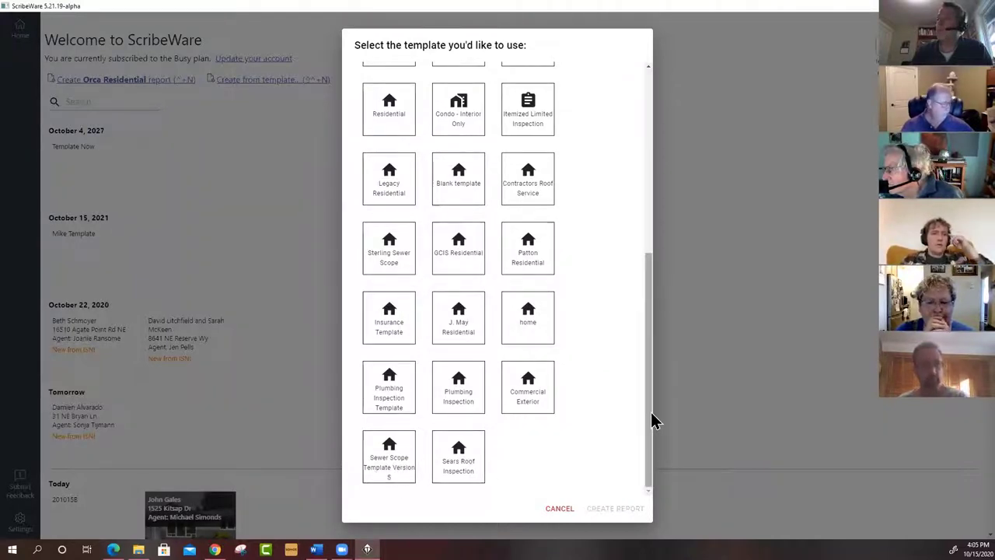
left_click_drag(652, 421, 673, 310)
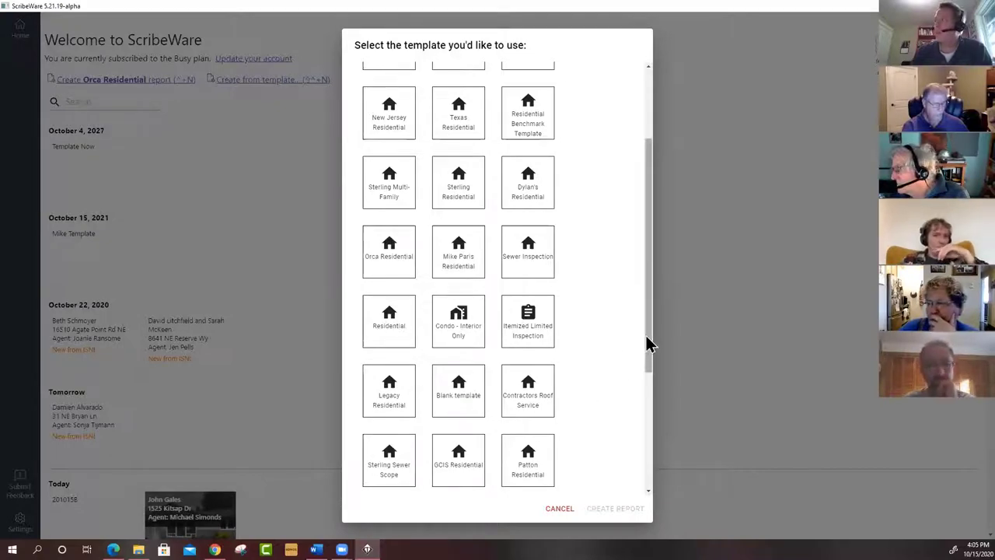
left_click_drag(648, 344, 645, 196)
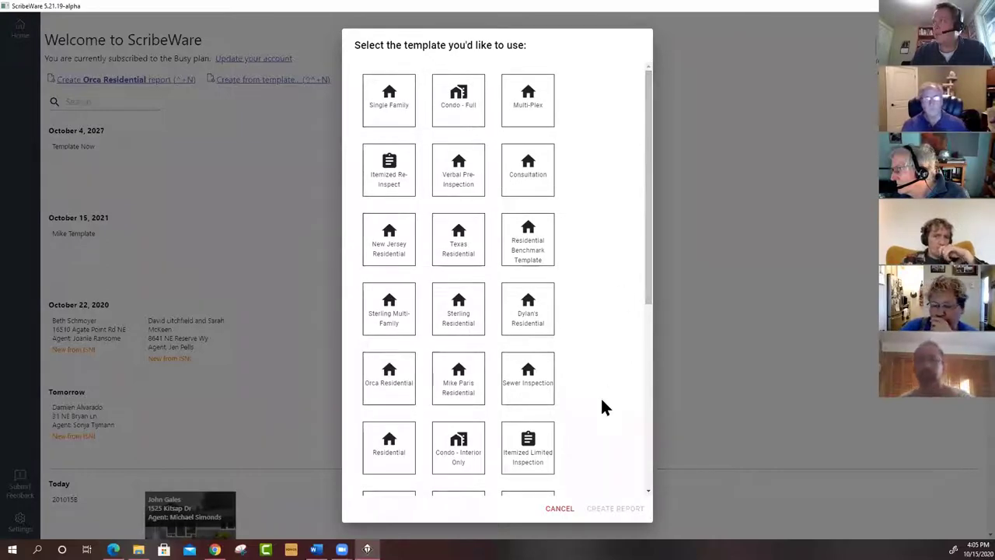
left_click(564, 512)
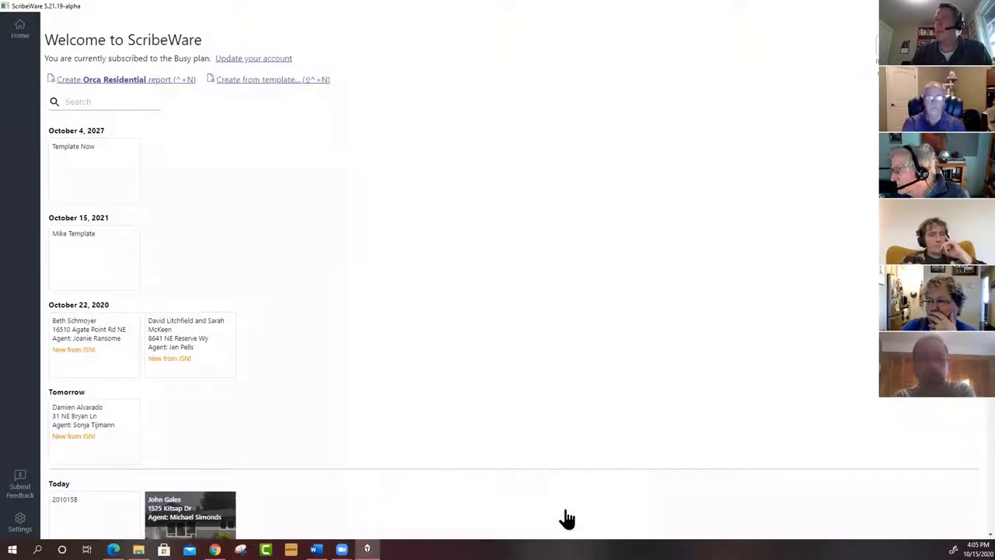
Step: Create an Orca Residential report and jump to its Plumbing section
left_click(116, 83)
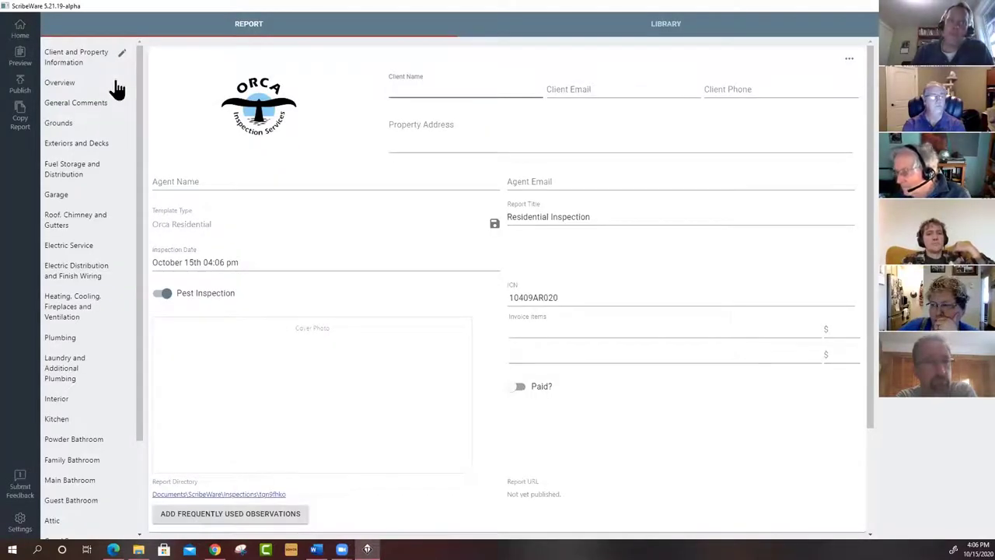
left_click_drag(139, 195, 132, 316)
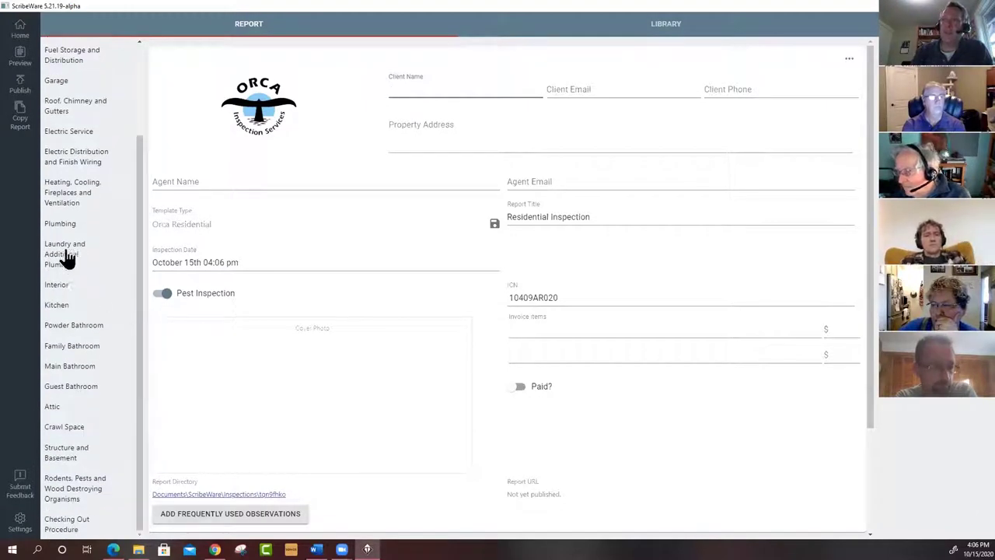
left_click(58, 224)
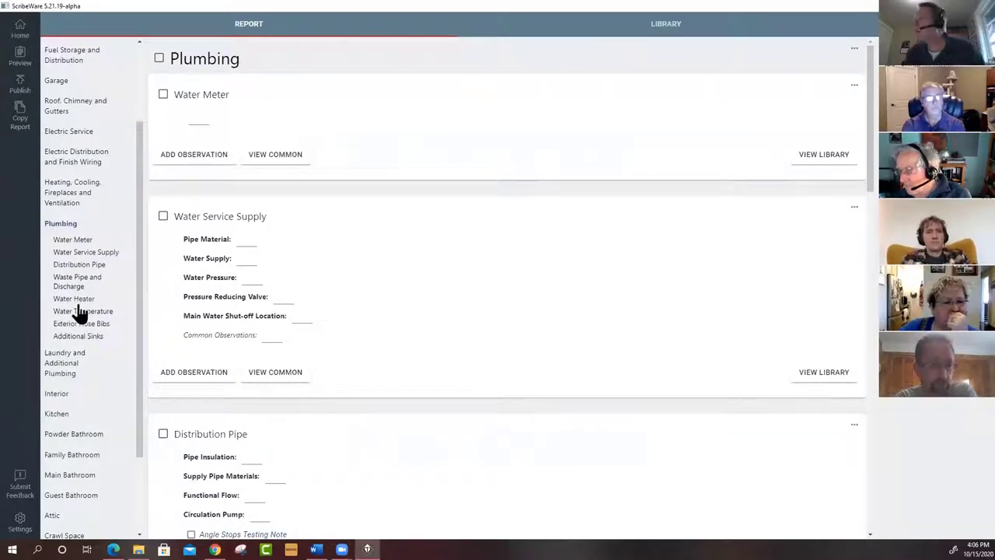
Step: Set Water Heater to Electricity with no straps, pad required and drain pan recommended
left_click(75, 300)
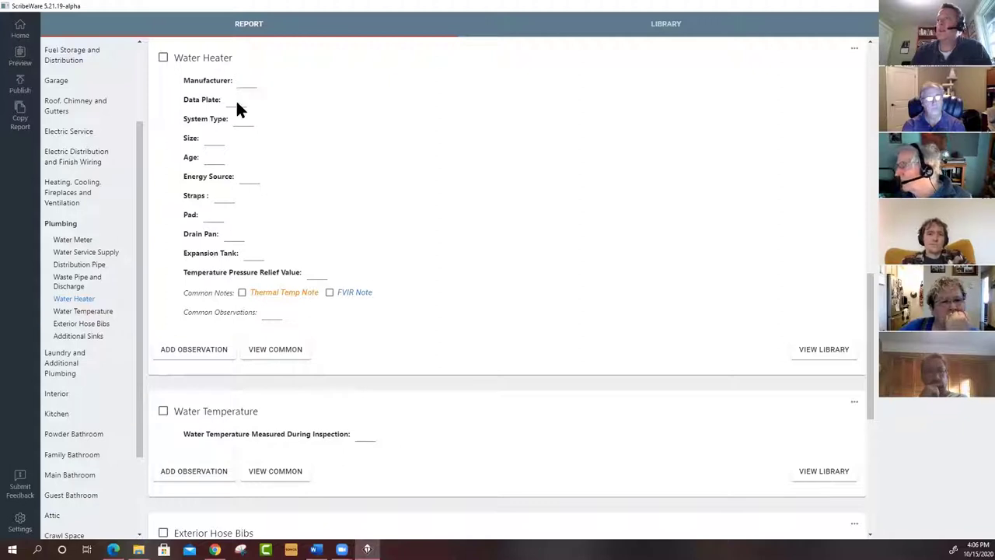
left_click(253, 177)
left_click(276, 198)
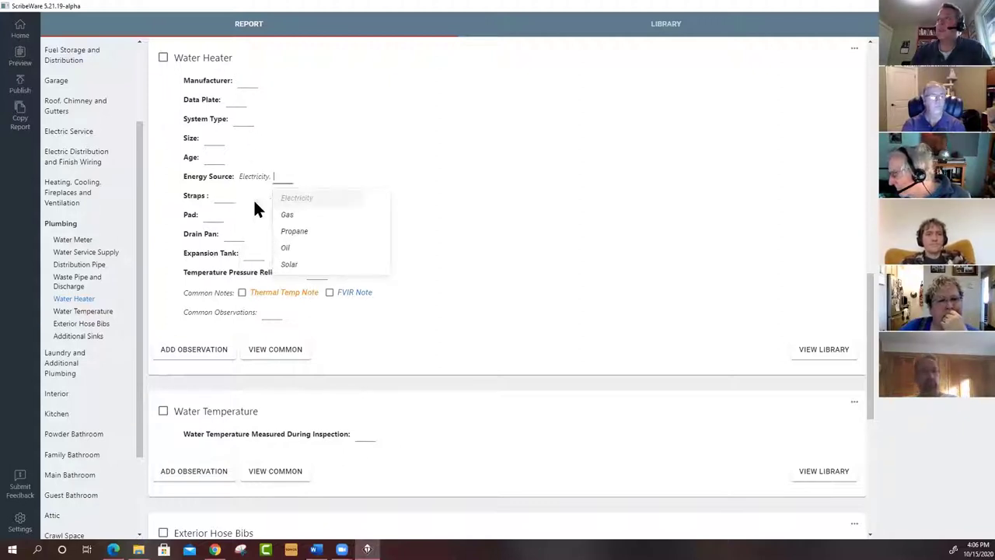
left_click(223, 197)
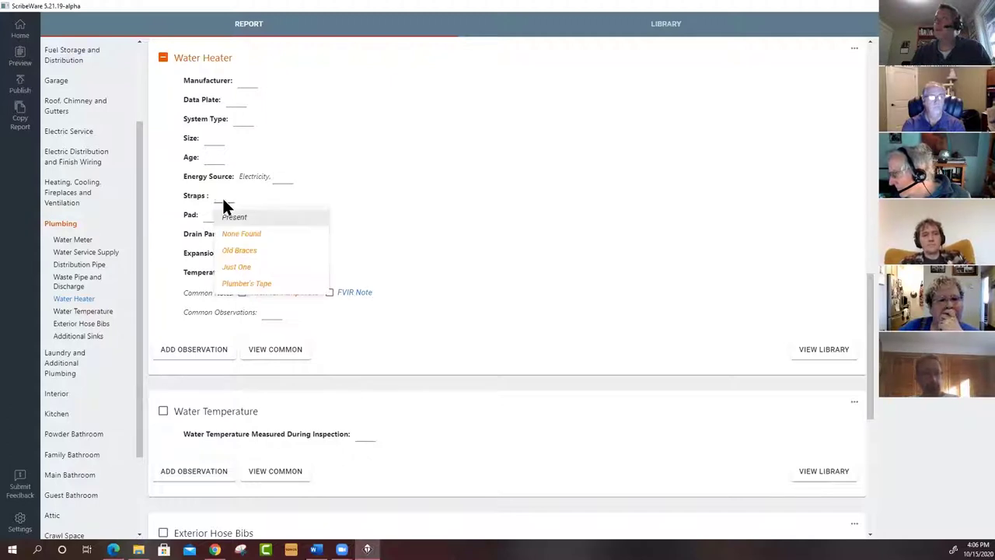
left_click(251, 235)
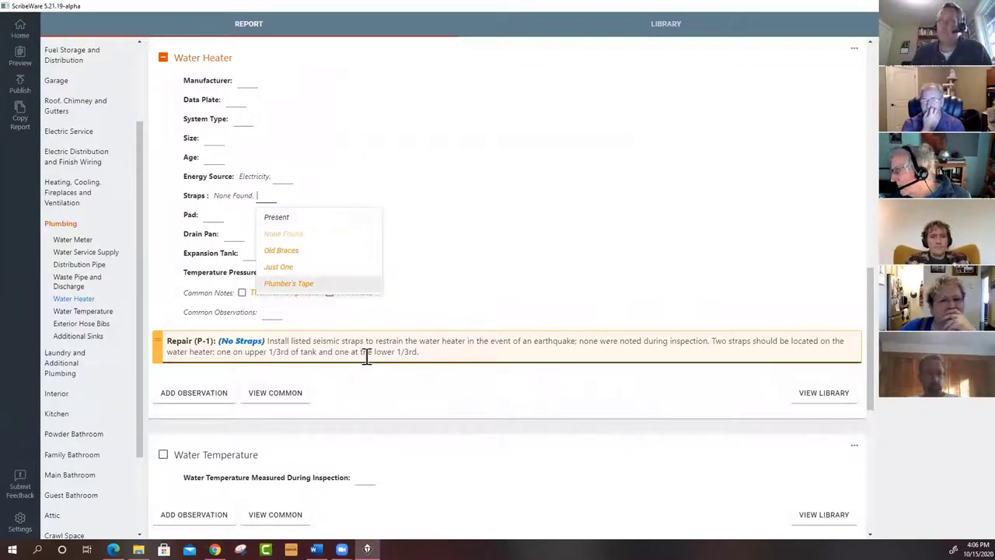
left_click(210, 216)
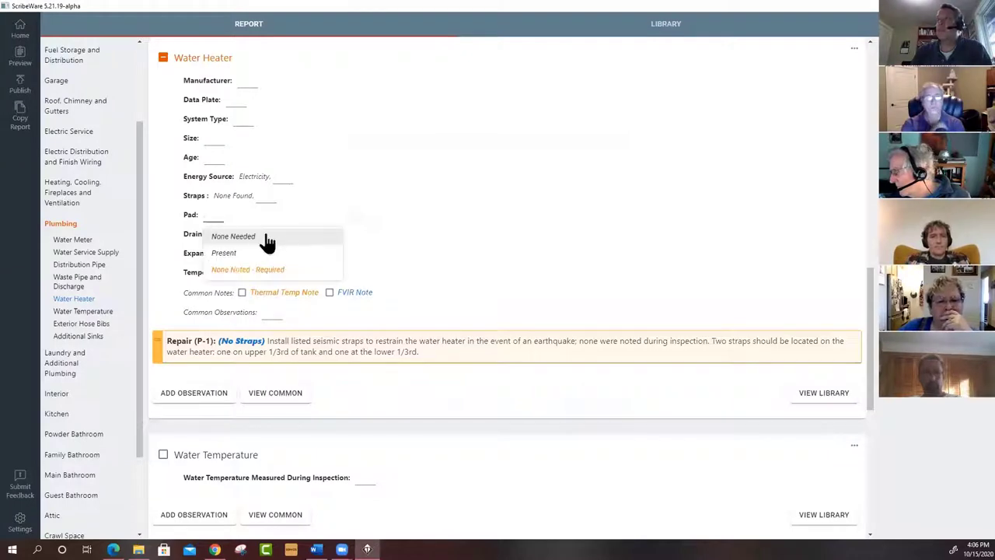
left_click(260, 272)
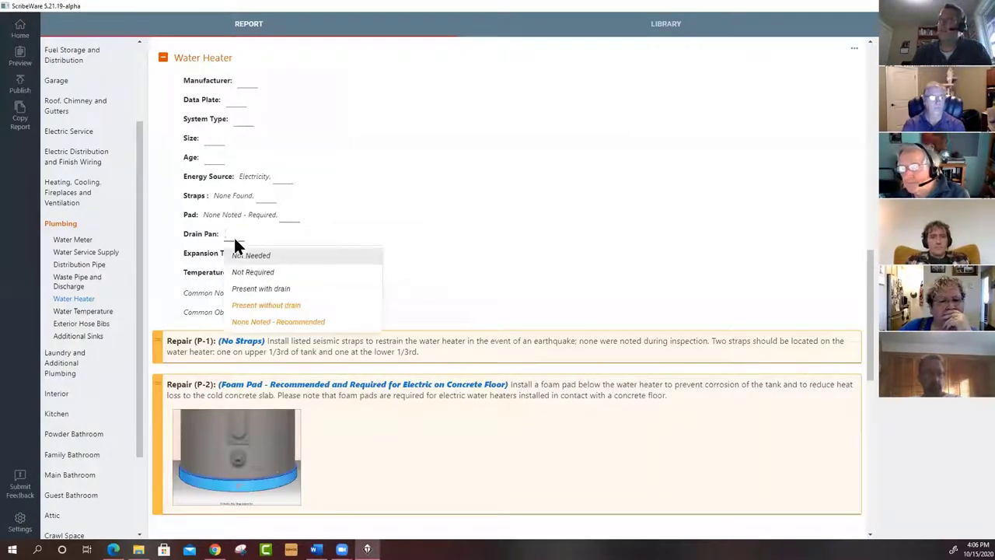
left_click(284, 323)
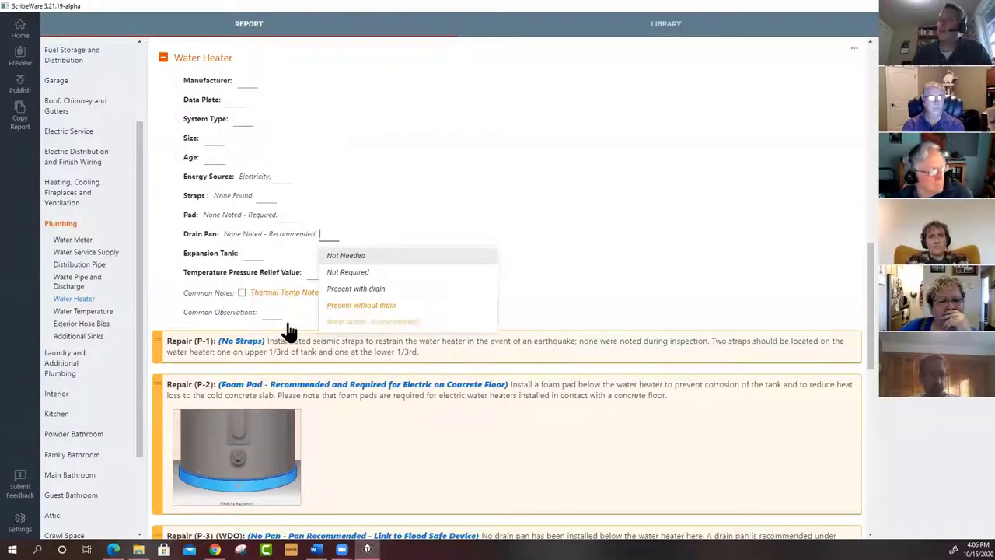
left_click(527, 183)
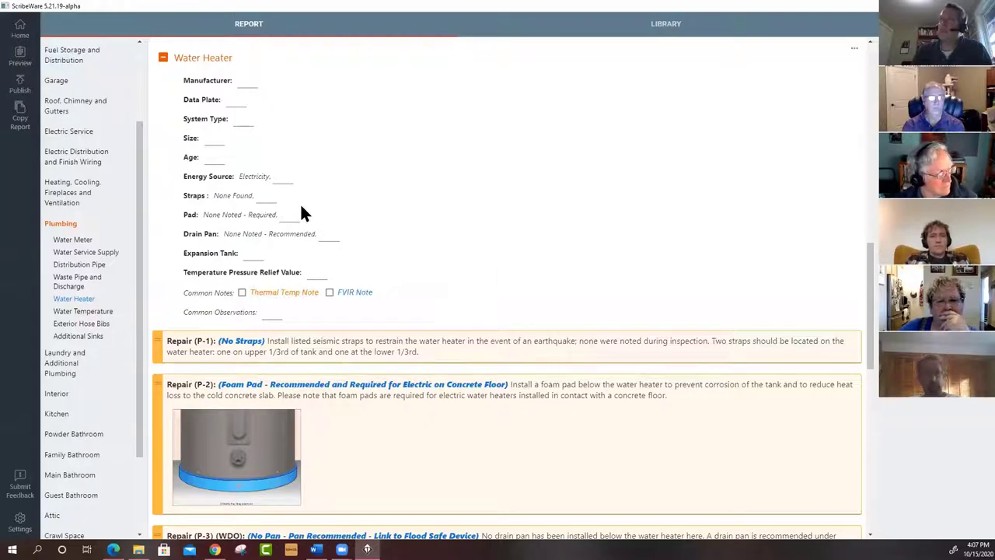
scroll(300, 210, "down", 1)
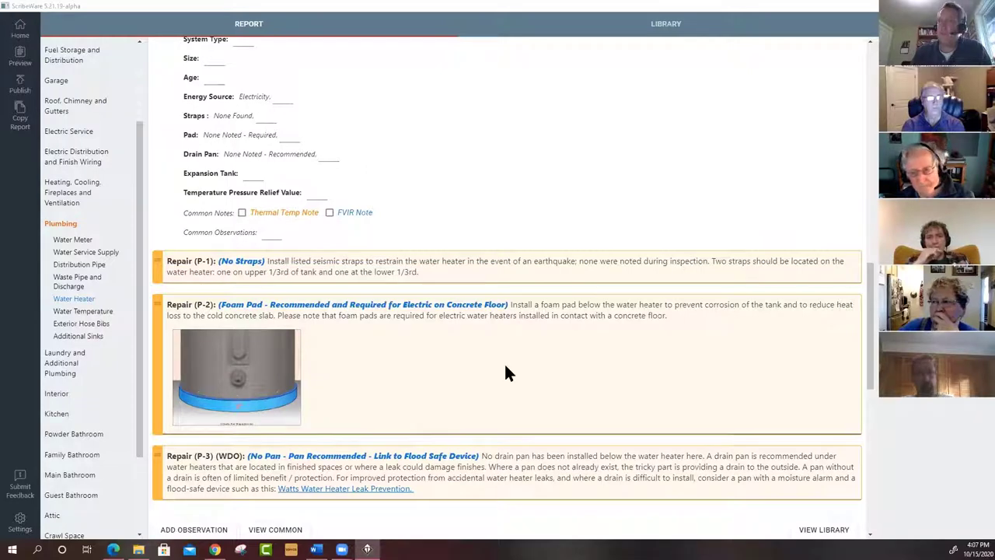
scroll(505, 373, "down", 1)
scroll(505, 373, "up", 3)
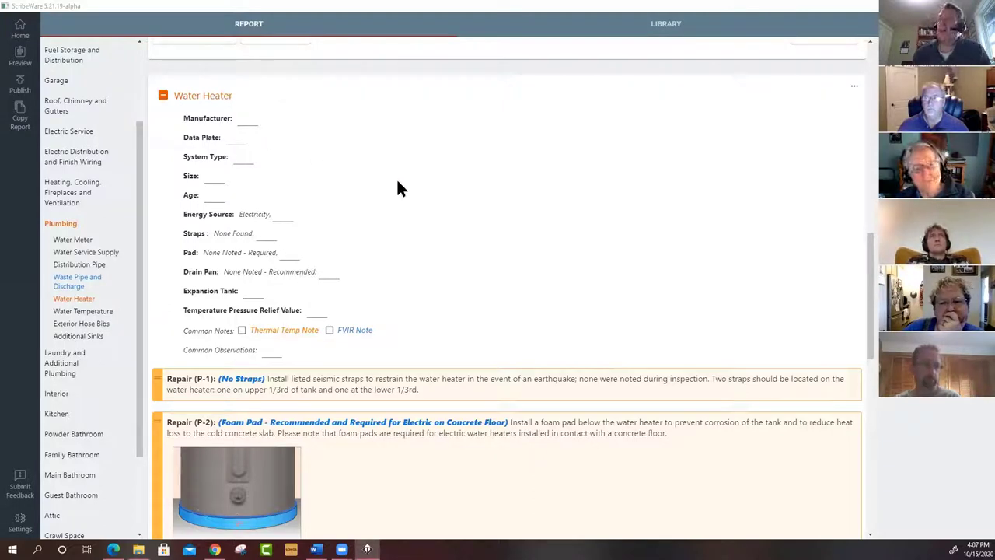
scroll(477, 260, "down", 1)
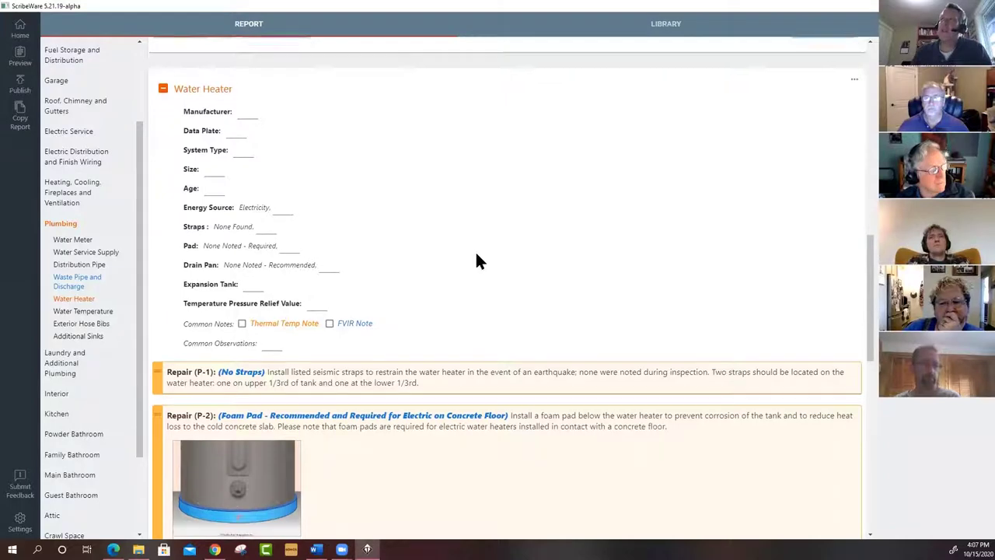
scroll(475, 259, "down", 1)
scroll(393, 235, "down", 3)
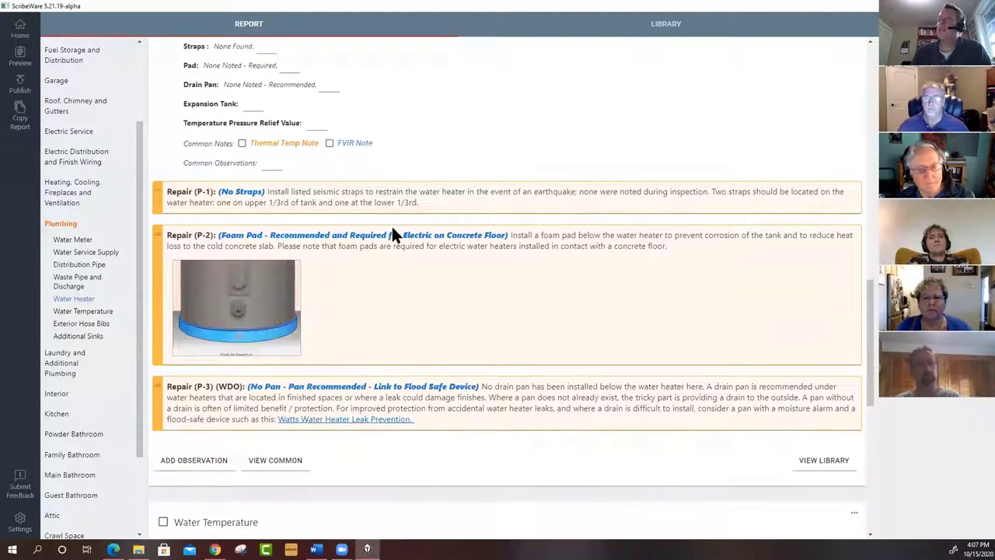
scroll(392, 233, "down", 2)
scroll(413, 244, "up", 2)
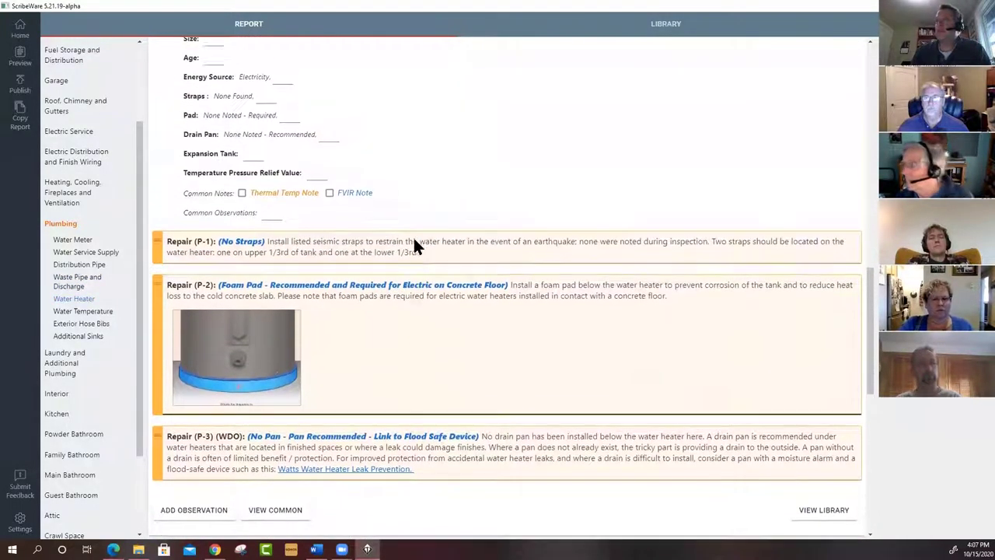
scroll(322, 349, "up", 2)
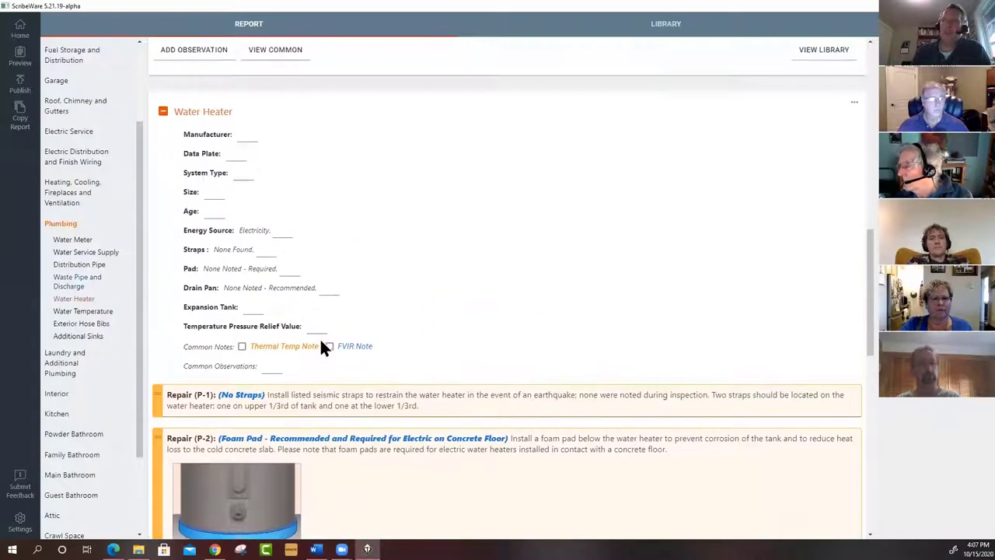
left_click(69, 303)
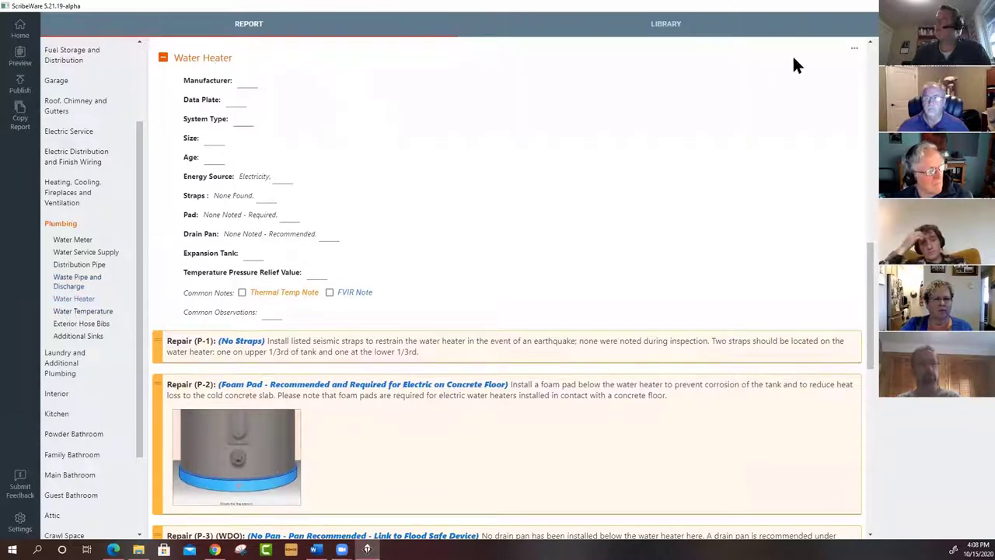
Step: Copy the Water Heater section and open the new Water Heater (1) copy
left_click(854, 49)
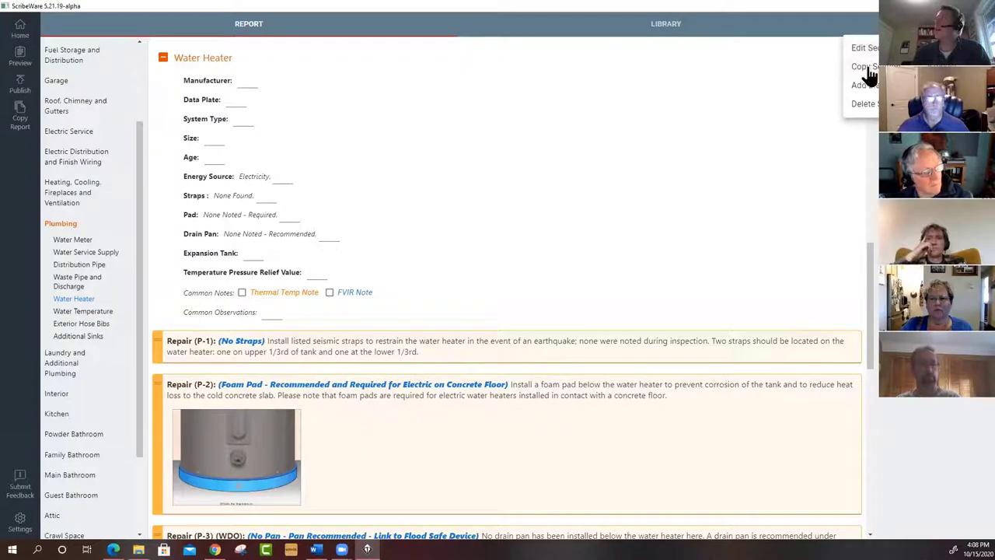
left_click(868, 69)
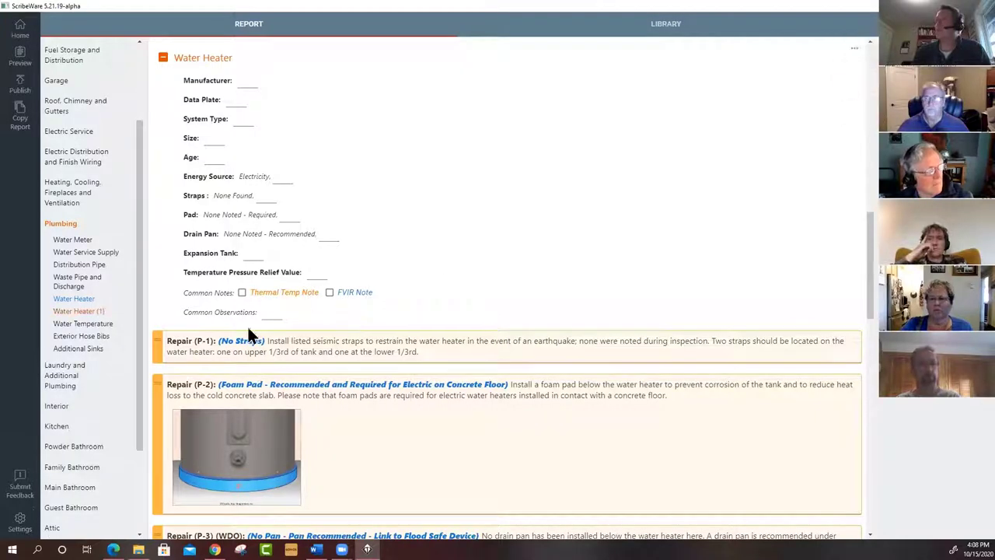
left_click(77, 312)
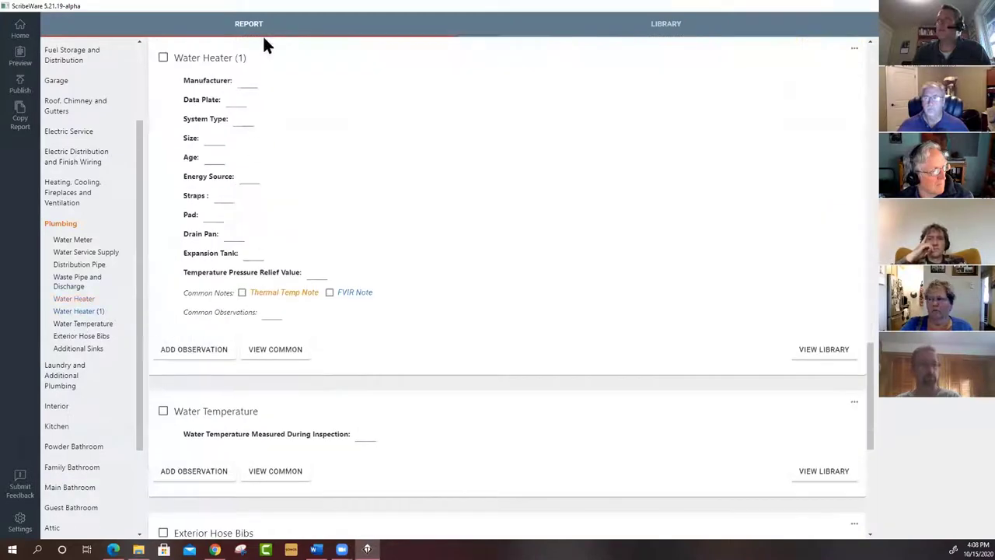
Step: Retitle the copied section 'Water Heater Unit #2'
left_click(244, 58)
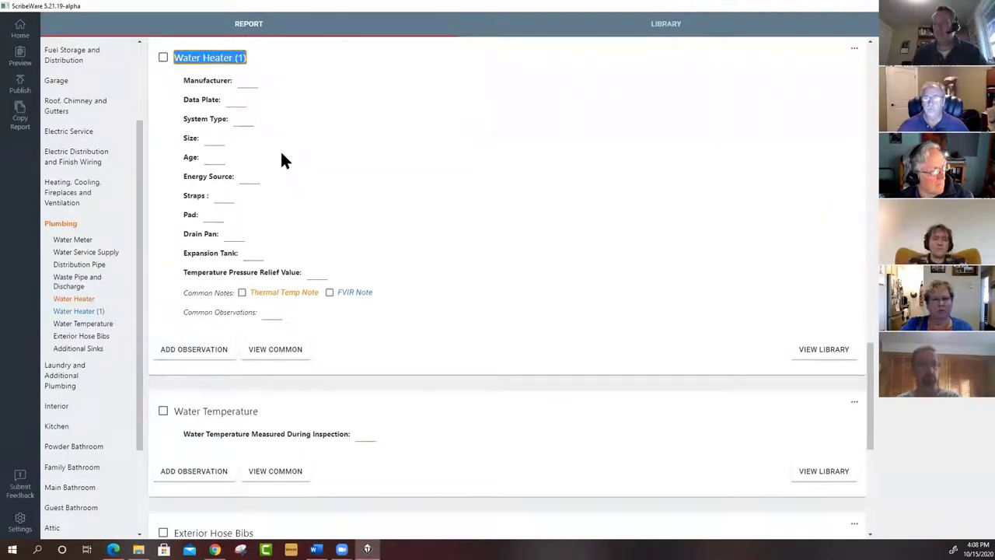
key("End")
key("BackSpace")
key("BackSpace")
key("BackSpace")
key("BackSpace")
type("Uni")
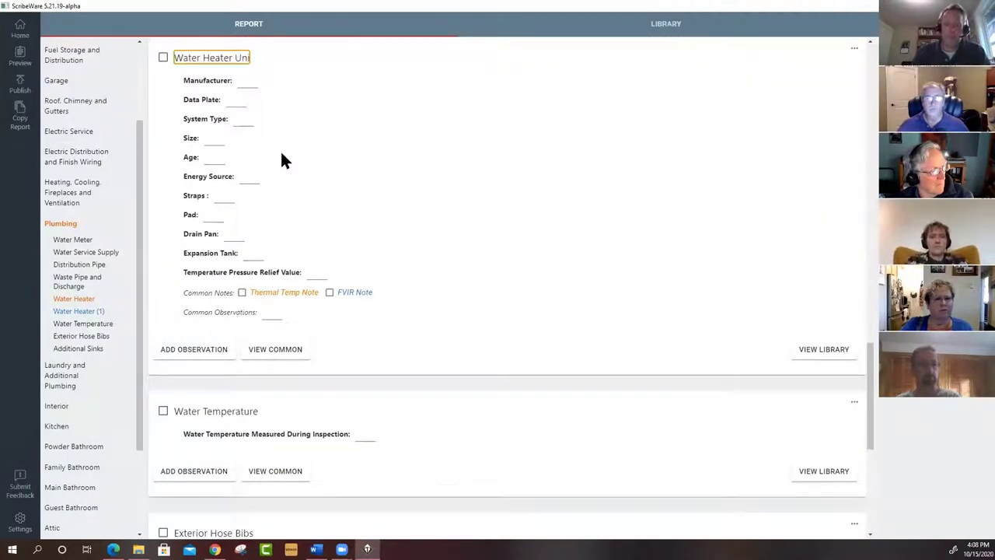
type("t #2")
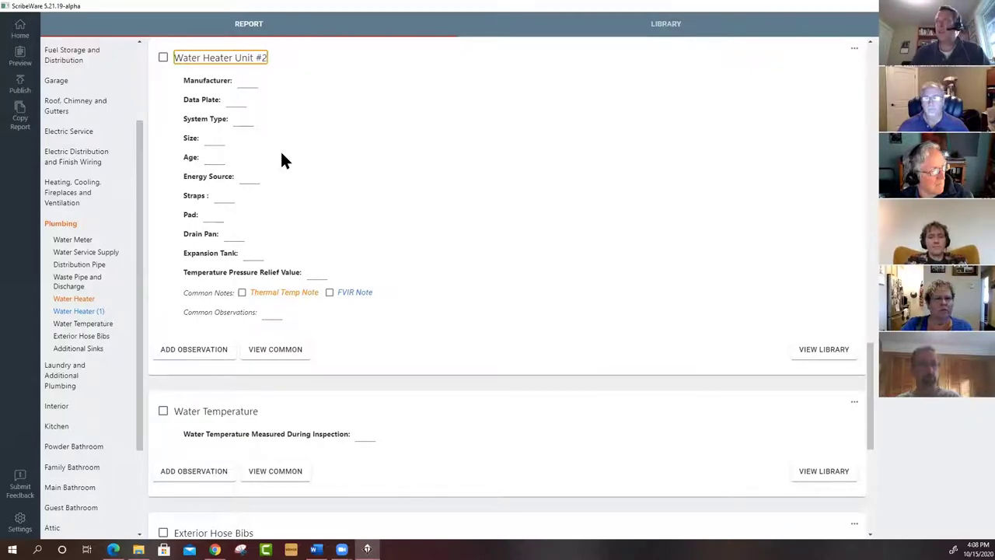
scroll(314, 155, "up", 4)
scroll(313, 153, "up", 5)
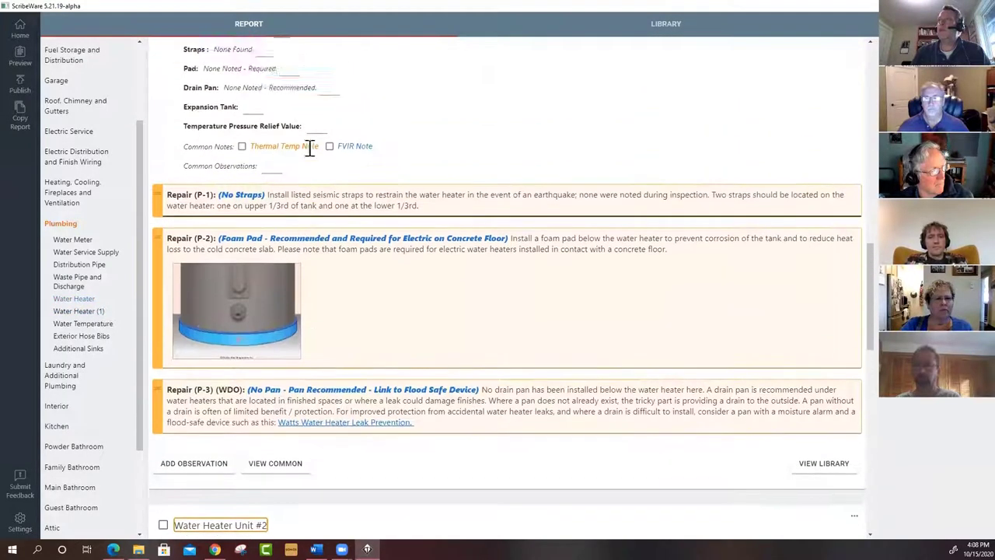
Step: Append 'Unit #1' to the original Water Heater section title and confirm it
left_click(204, 124)
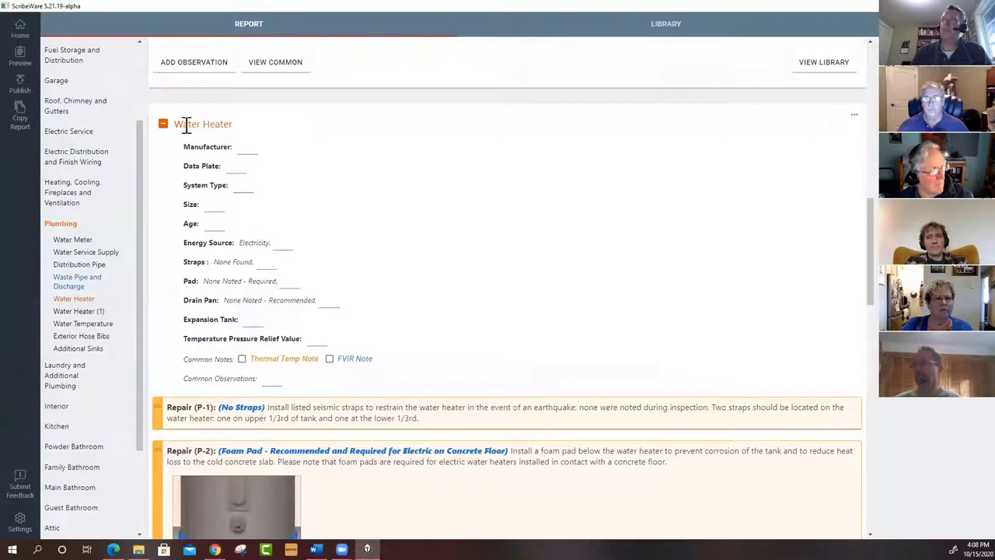
triple_click(209, 125)
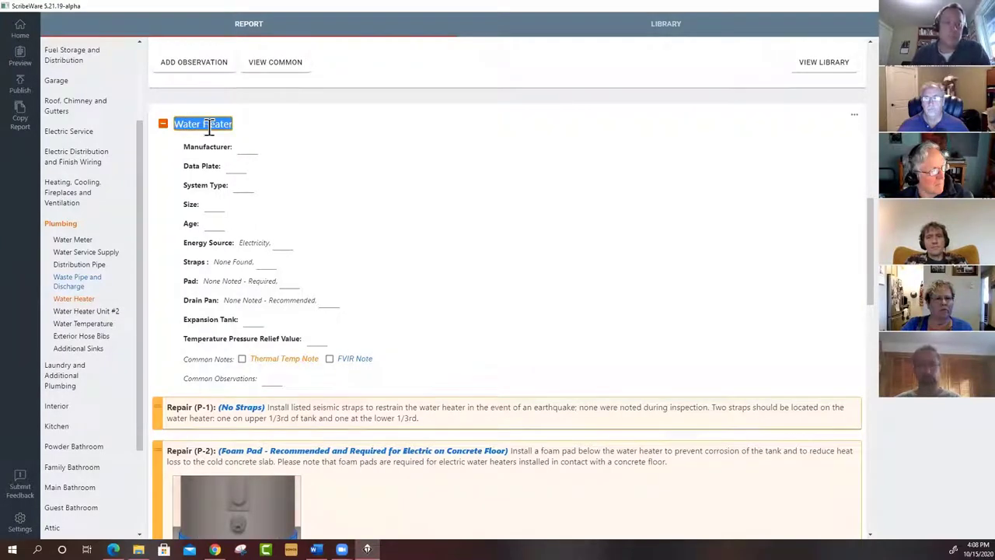
left_click(208, 127)
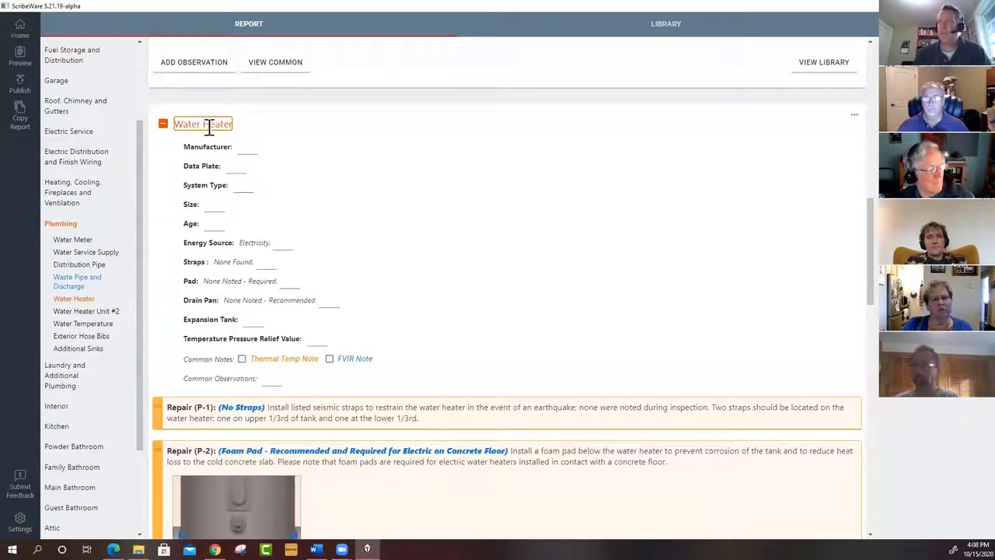
type("Unit #1")
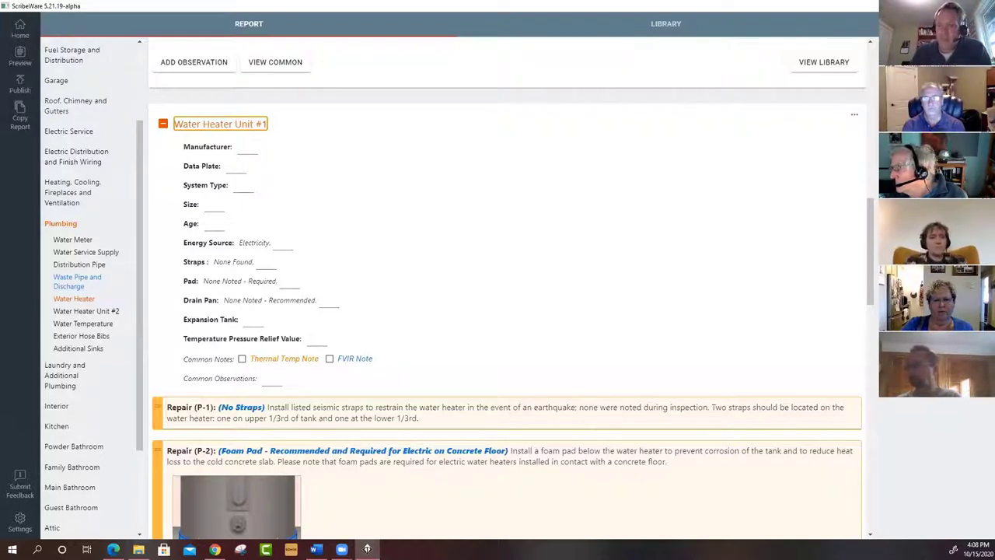
key("Return")
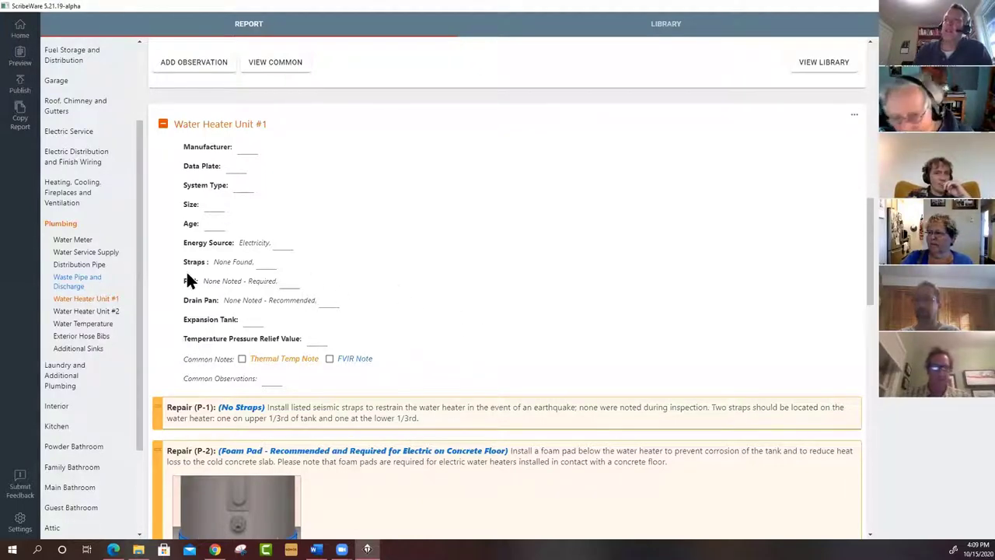
Step: Return to the top of the report and open Client and Property Information
left_click_drag(139, 264, 146, 134)
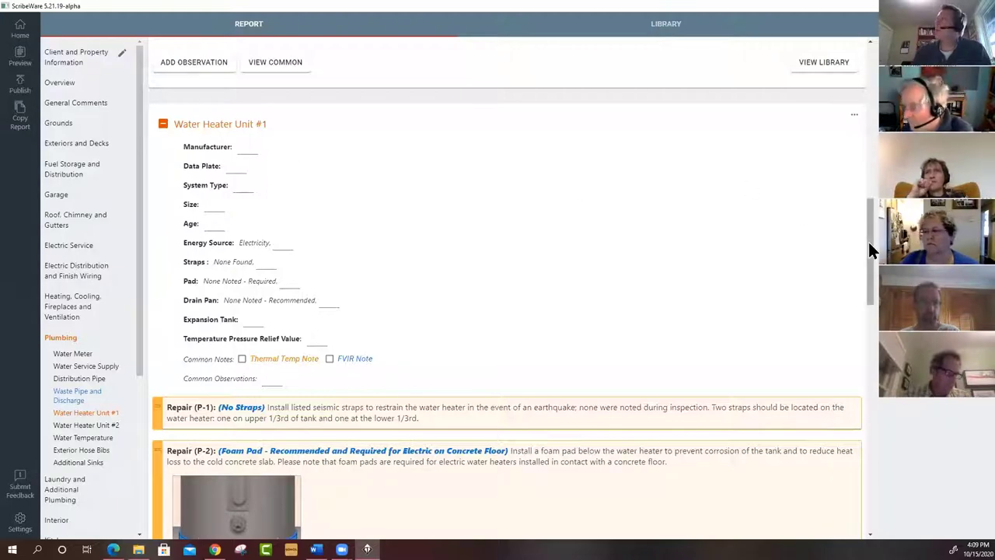
left_click_drag(870, 242, 860, 80)
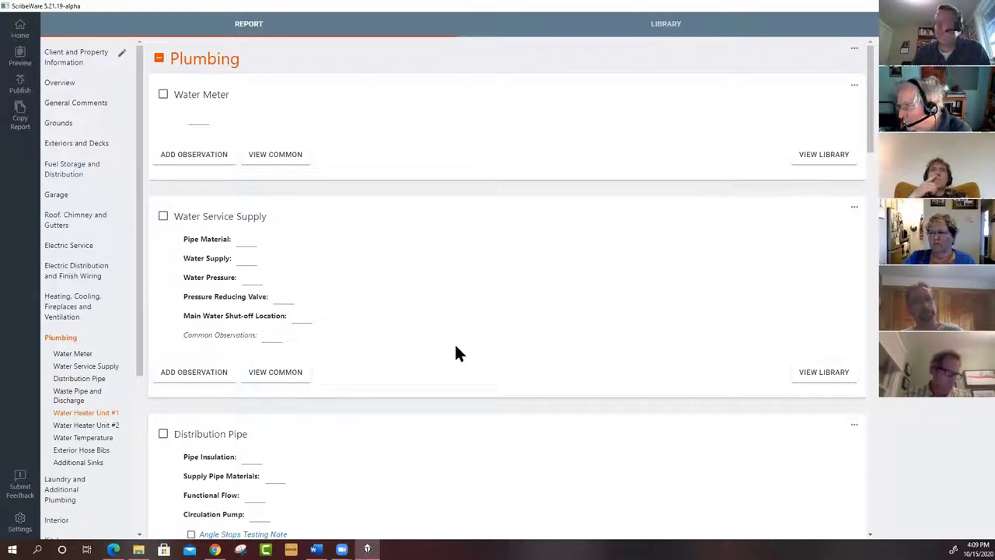
left_click(69, 62)
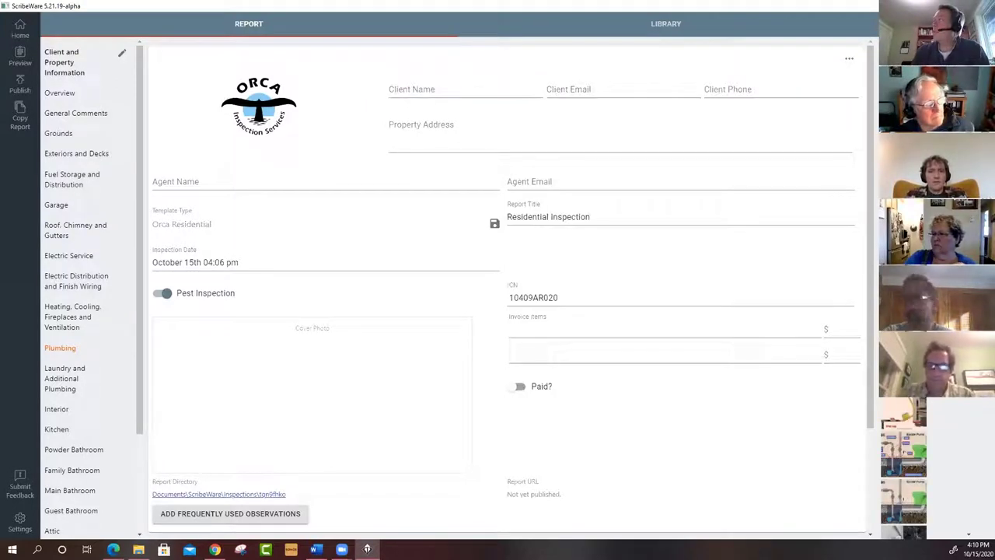
Step: Drag out the diagram thumbnail panel beside the report and scroll through its images
left_click_drag(874, 156, 823, 180)
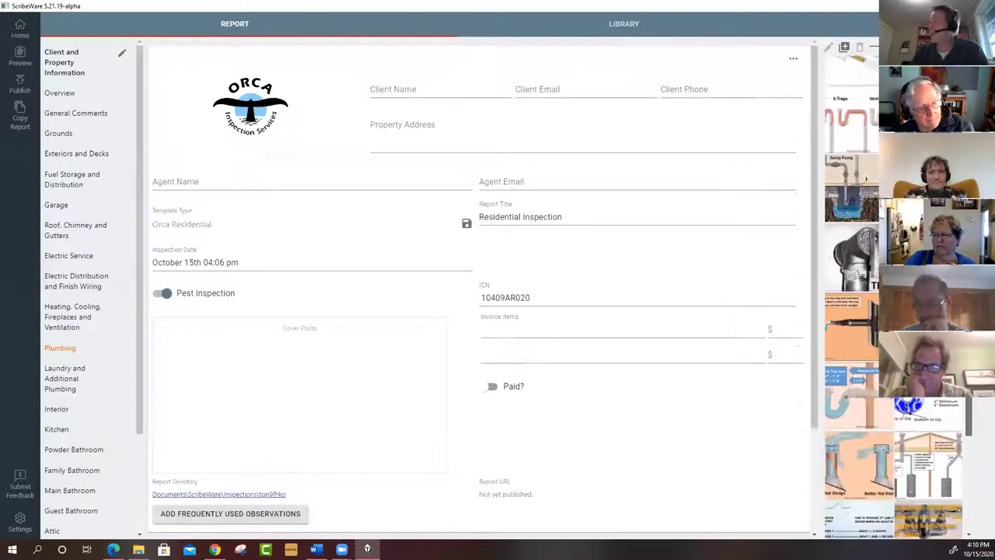
scroll(947, 403, "down", 5)
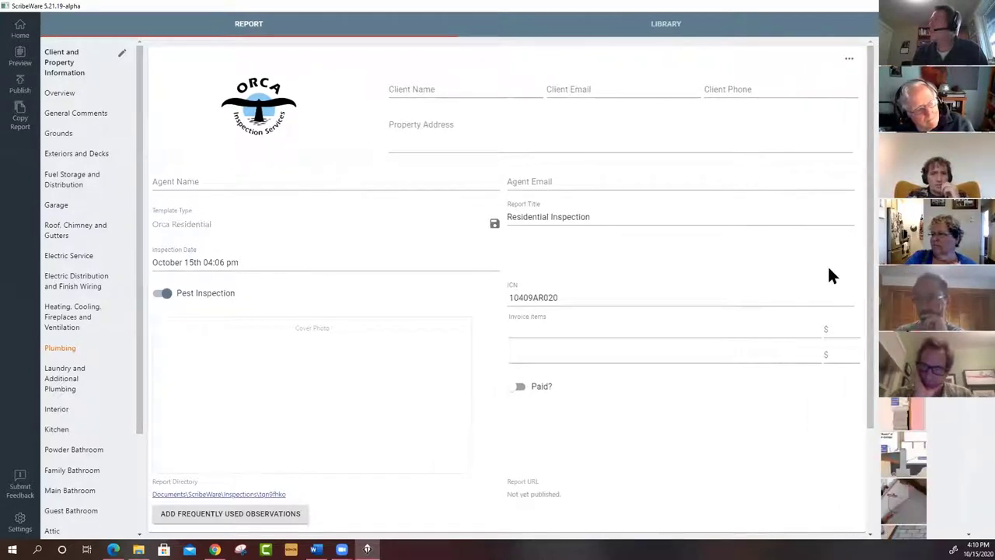
mouse_move(802, 278)
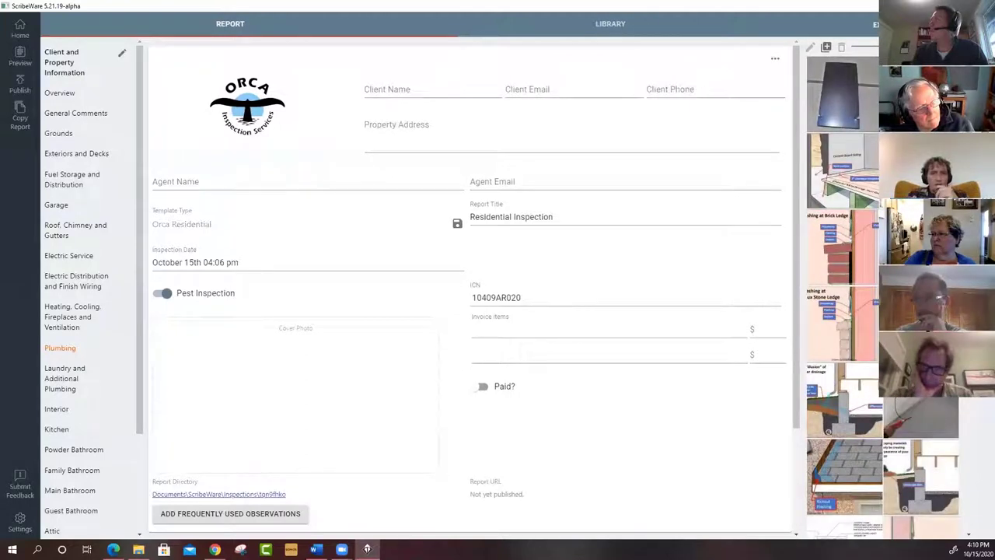
scroll(843, 295, "down", 5)
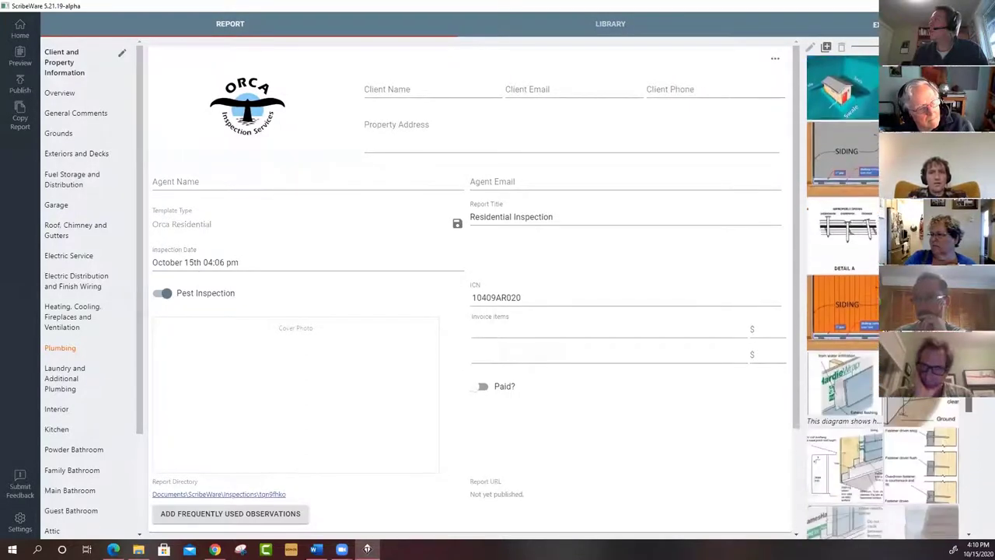
scroll(868, 188, "down", 3)
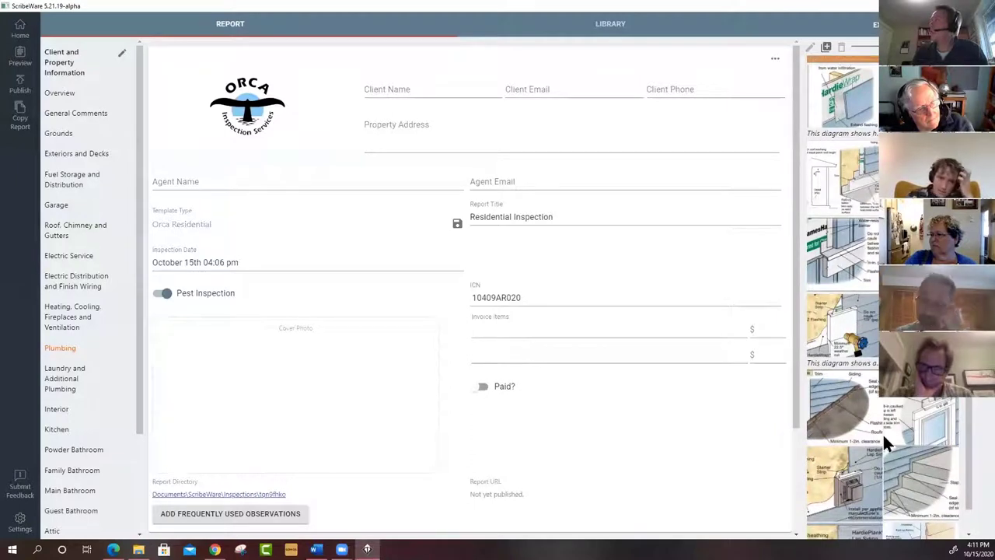
scroll(877, 494, "down", 1)
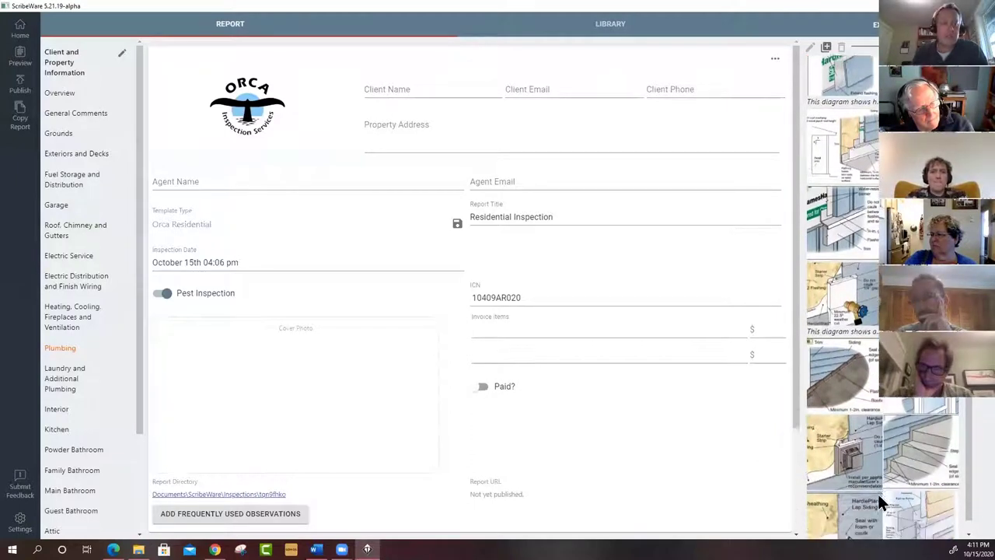
scroll(878, 494, "down", 6)
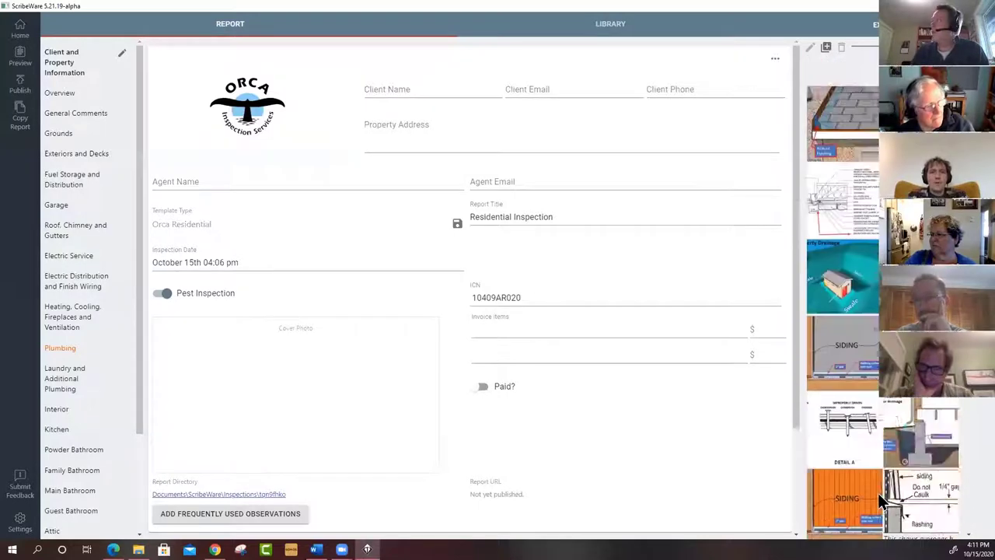
scroll(878, 493, "up", 1)
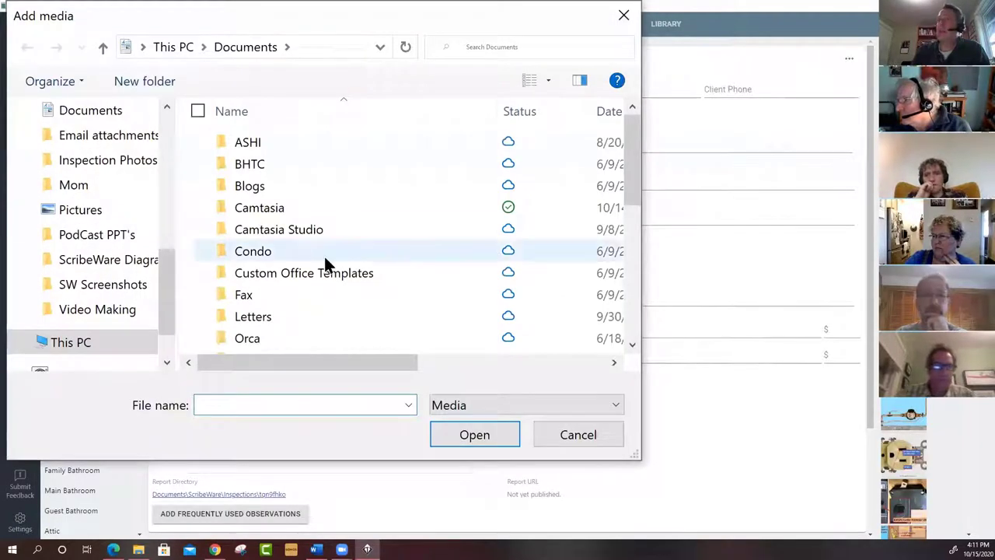
Step: Browse the Decks-Entryways for SW diagrams under All ScribeWare Diagrams, then close Add media
left_click_drag(164, 302, 172, 205)
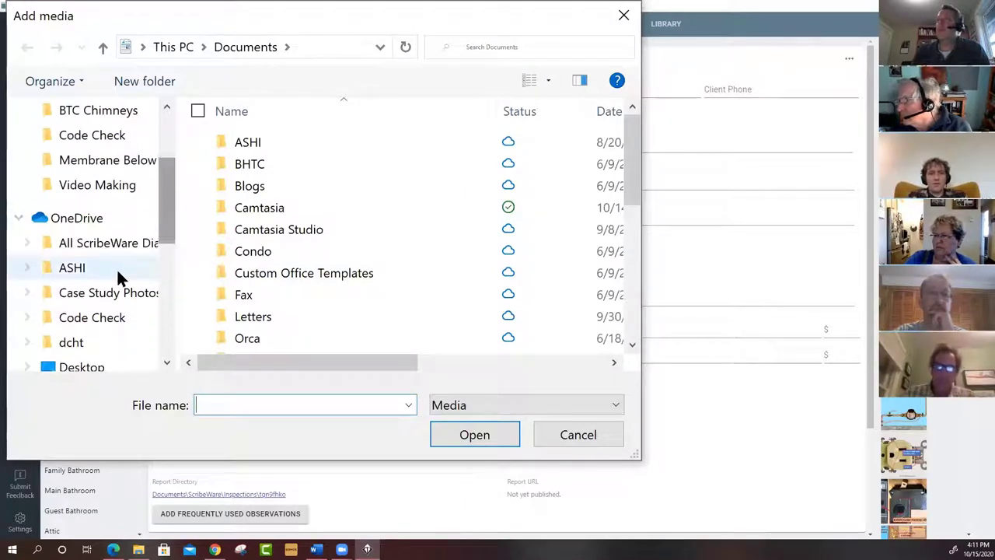
left_click(83, 245)
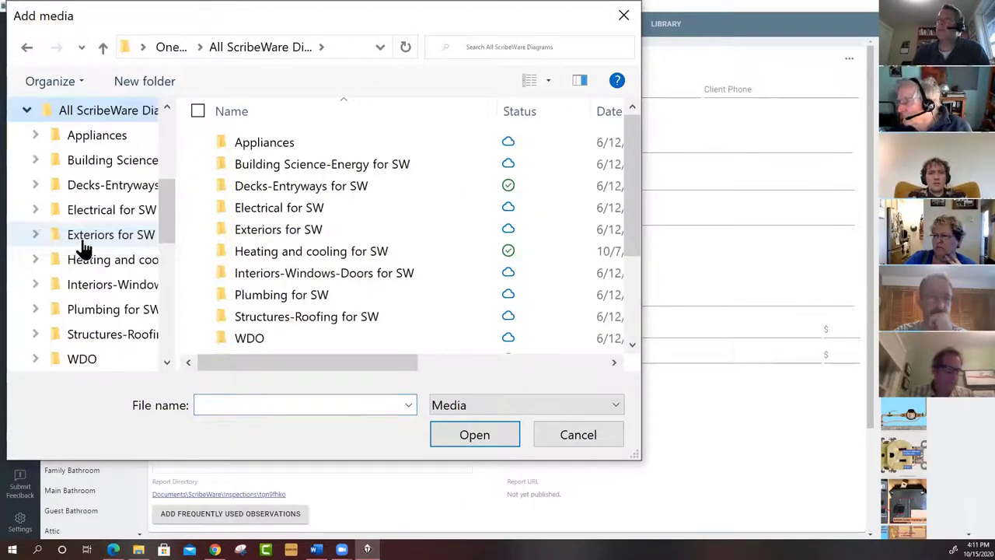
left_click(317, 189)
double_click(317, 188)
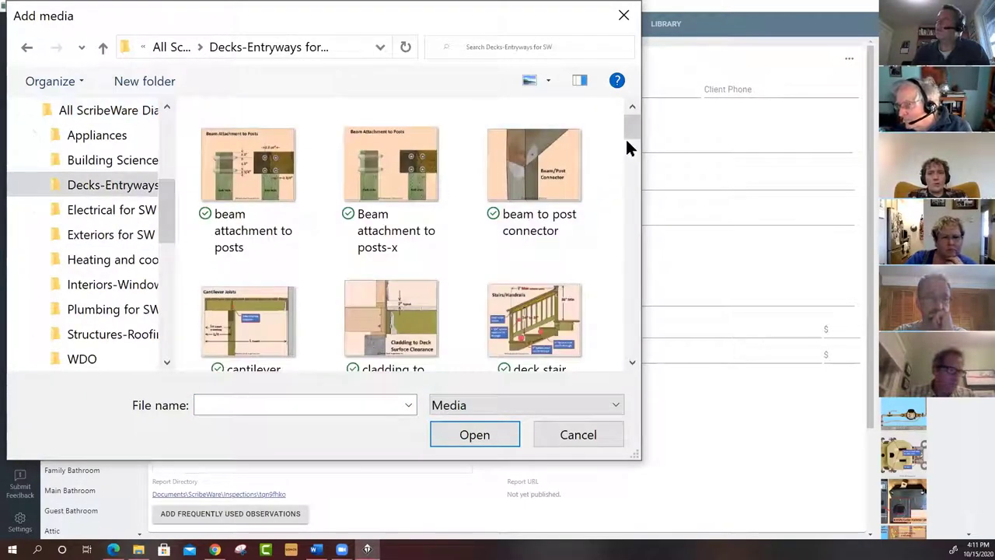
left_click_drag(631, 140, 634, 164)
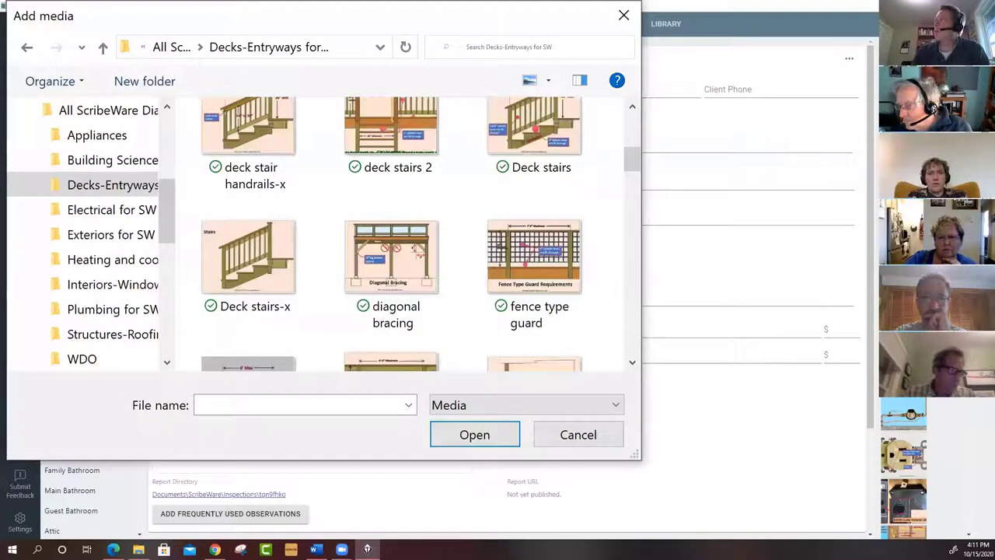
left_click(623, 15)
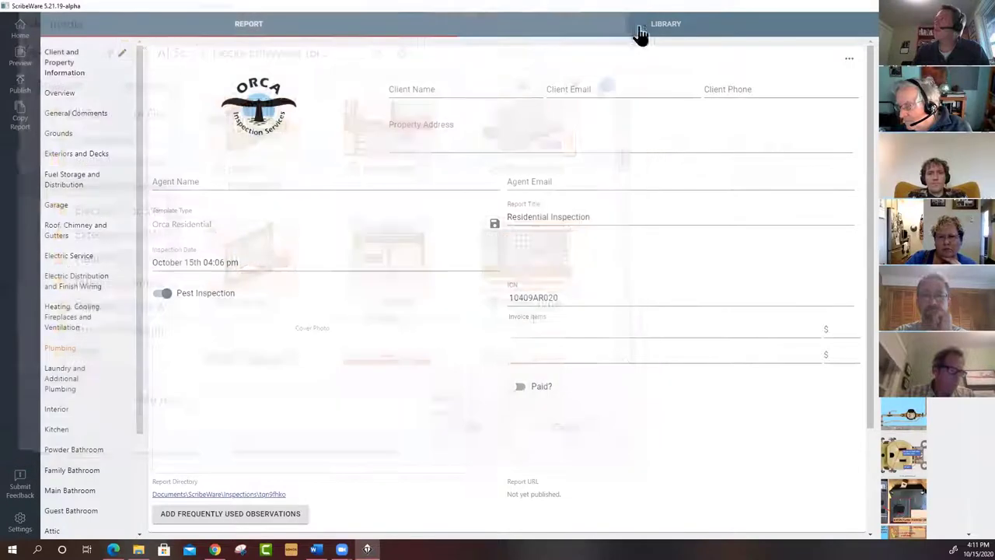
Step: Scroll the diagram thumbnails, then return to the Welcome screen's report list
scroll(910, 403, "down", 3)
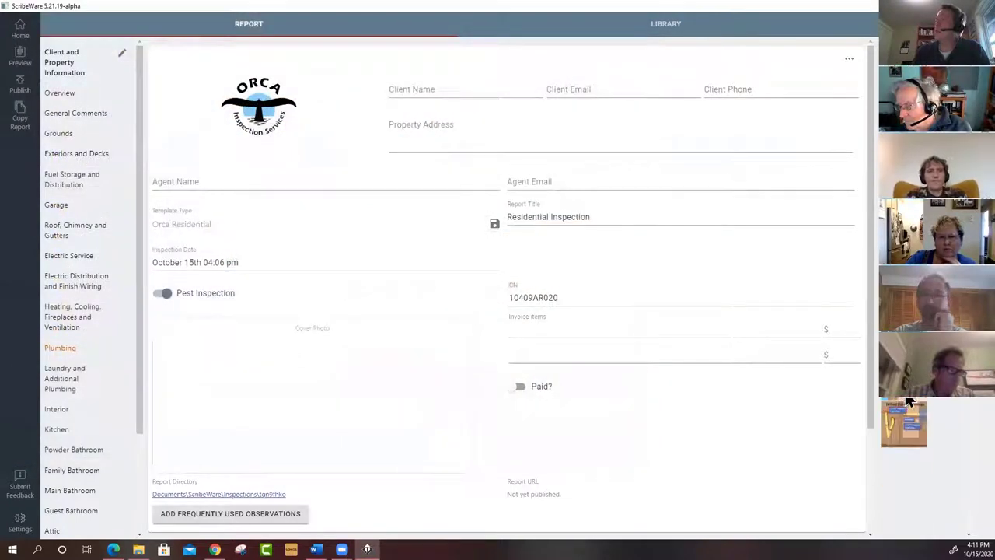
scroll(909, 403, "down", 5)
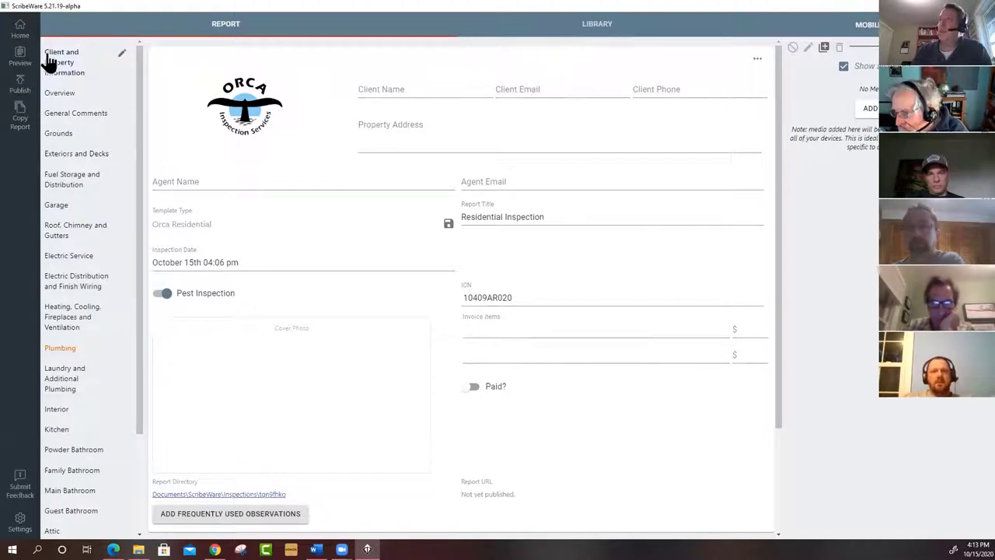
left_click(19, 35)
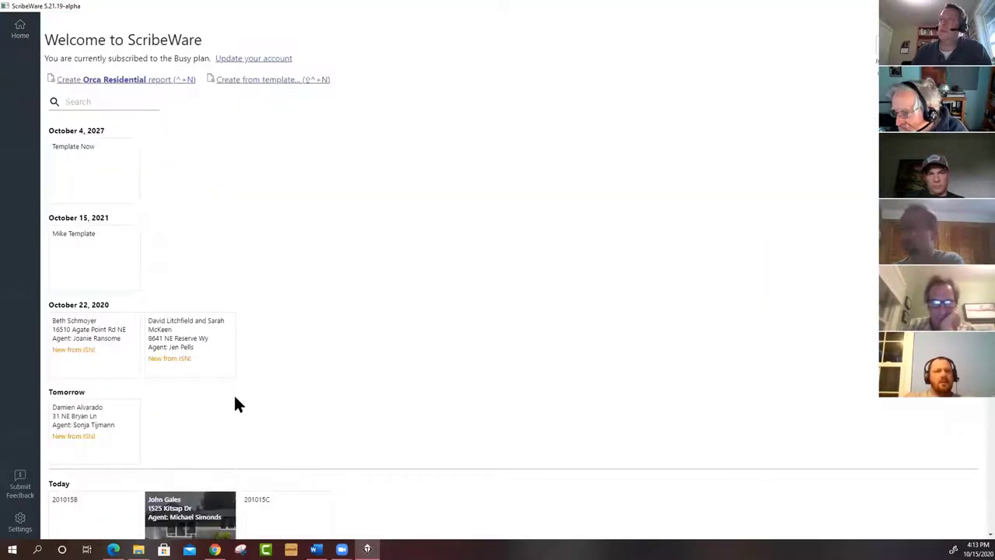
Step: Find report 201015C in the home screen's report list and reopen it
scroll(222, 416, "down", 1)
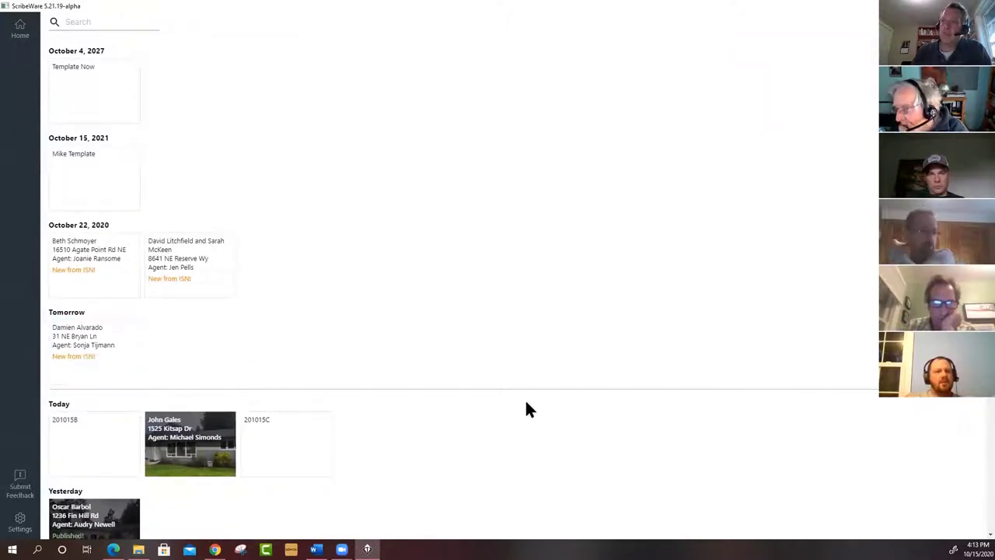
scroll(285, 352, "up", 1)
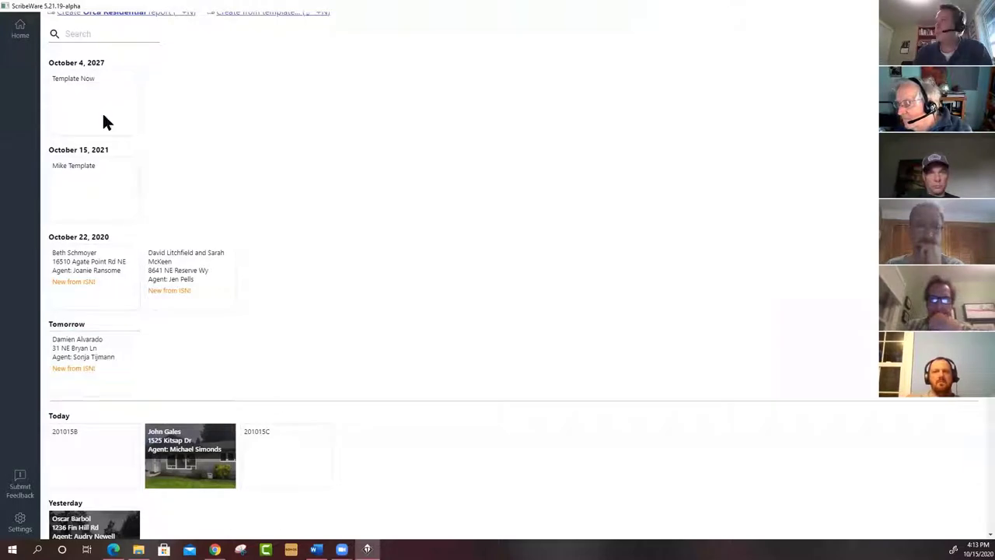
scroll(316, 265, "down", 3)
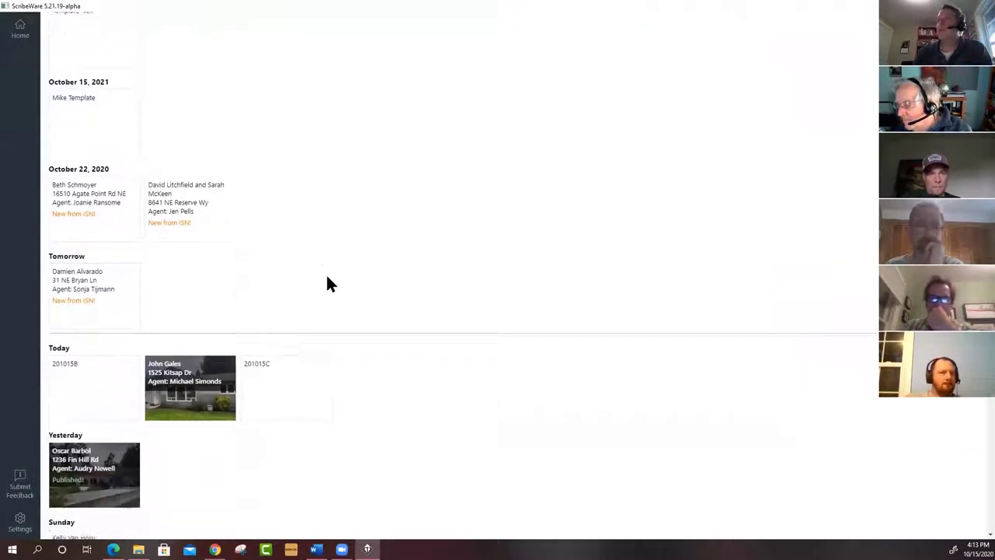
left_click(288, 353)
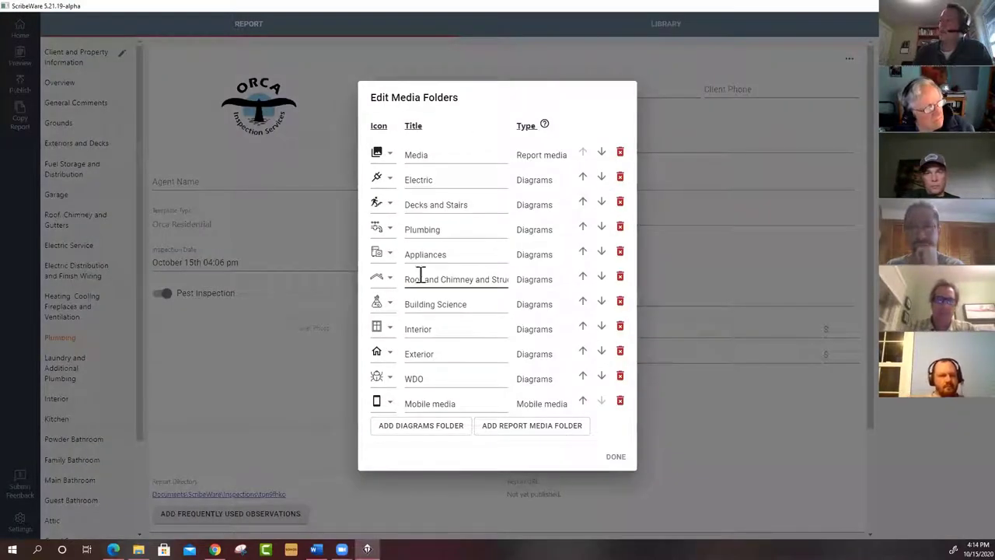
Step: Give the Decks and Stairs media folder the stair-climbing icon
left_click(390, 205)
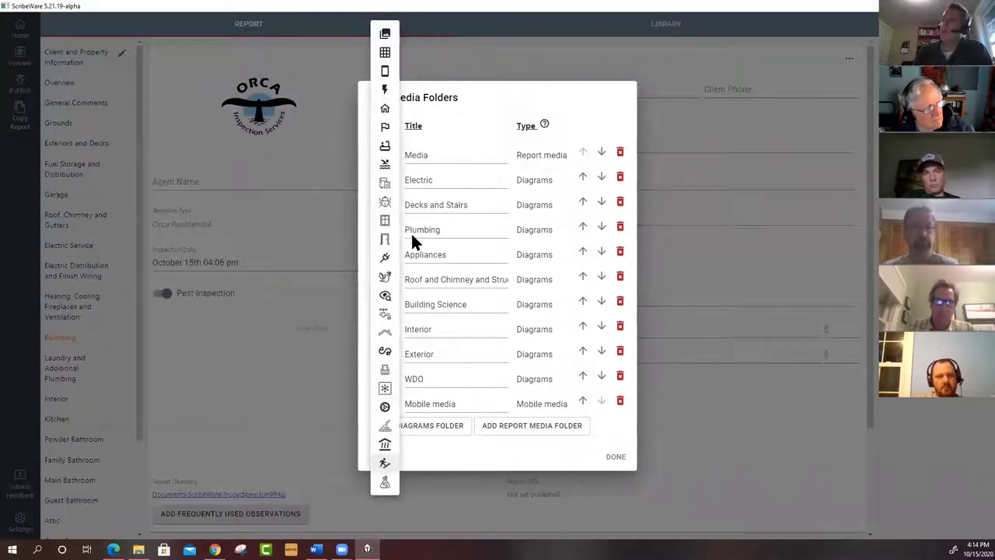
left_click(463, 221)
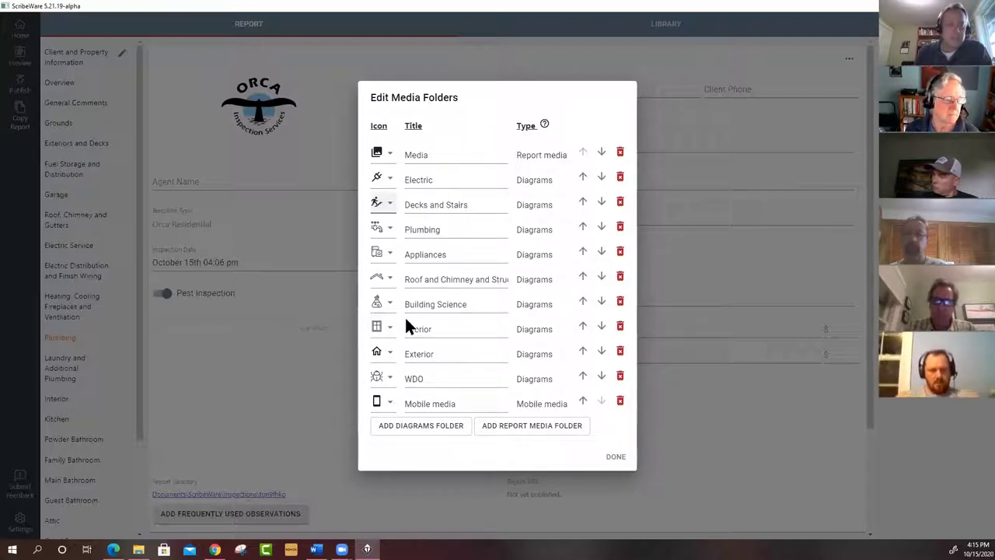
Step: Finish the media folders list and start choosing a different report folder
left_click(614, 458)
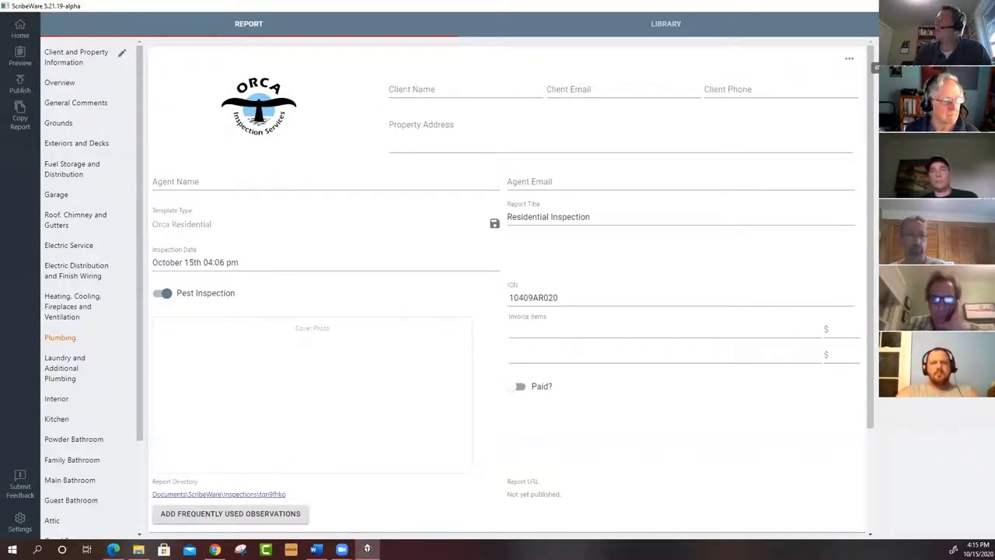
left_click(219, 494)
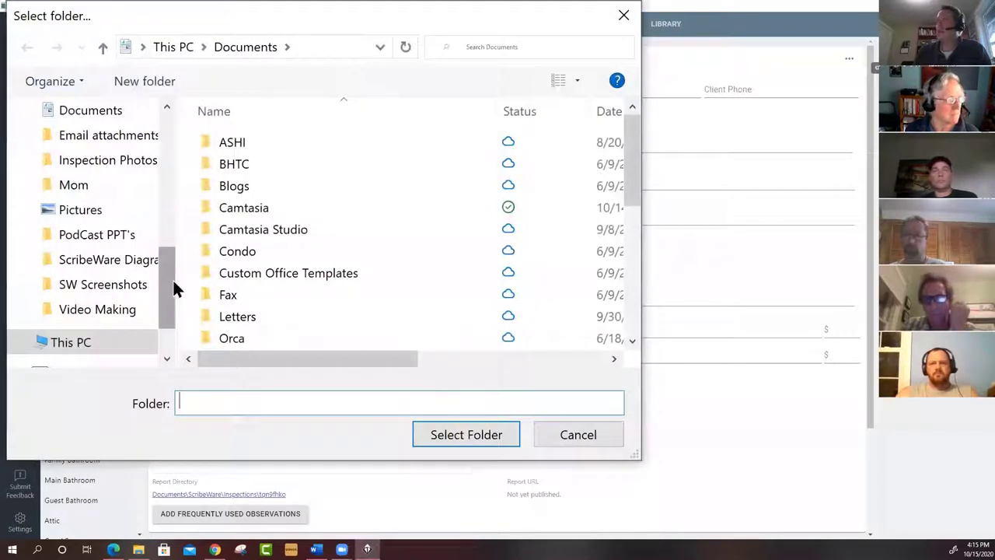
Step: Choose the Demo 1015 folder inside Pictures as the report's folder
left_click_drag(166, 282, 180, 141)
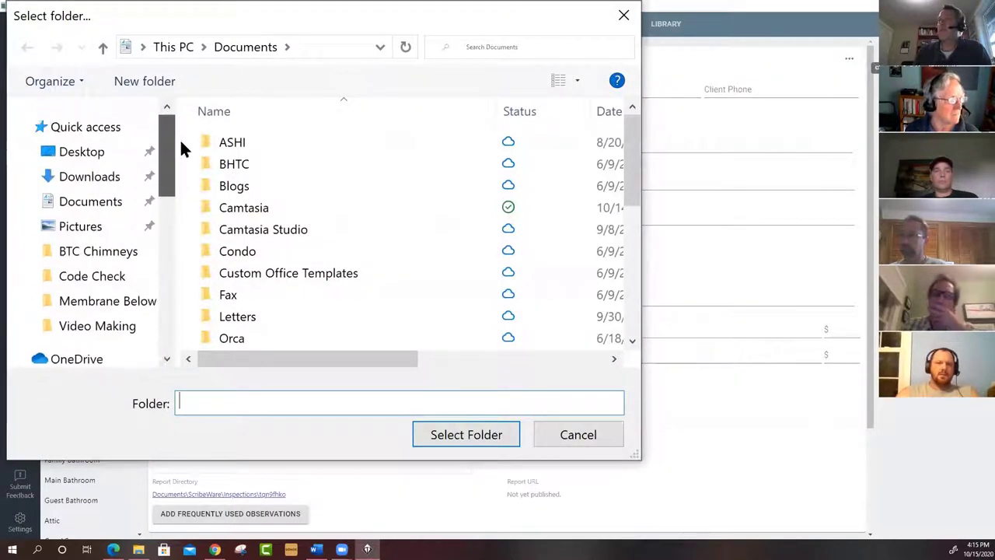
left_click(94, 230)
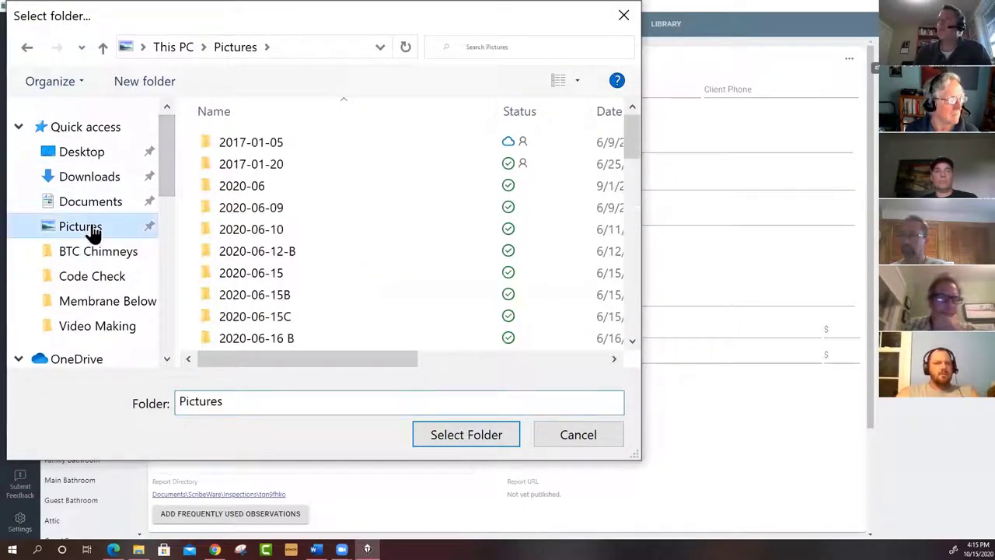
left_click_drag(633, 149, 634, 290)
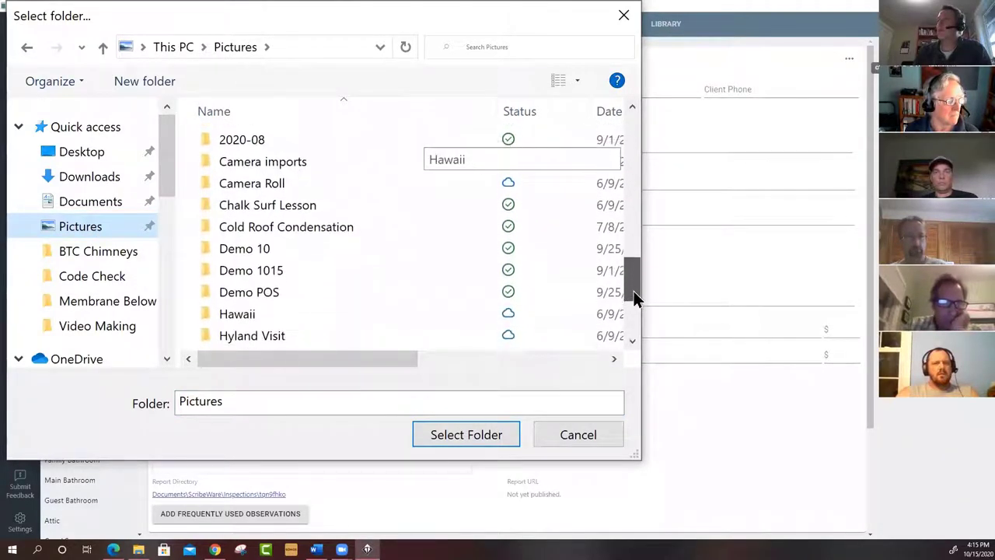
left_click(248, 279)
left_click(453, 438)
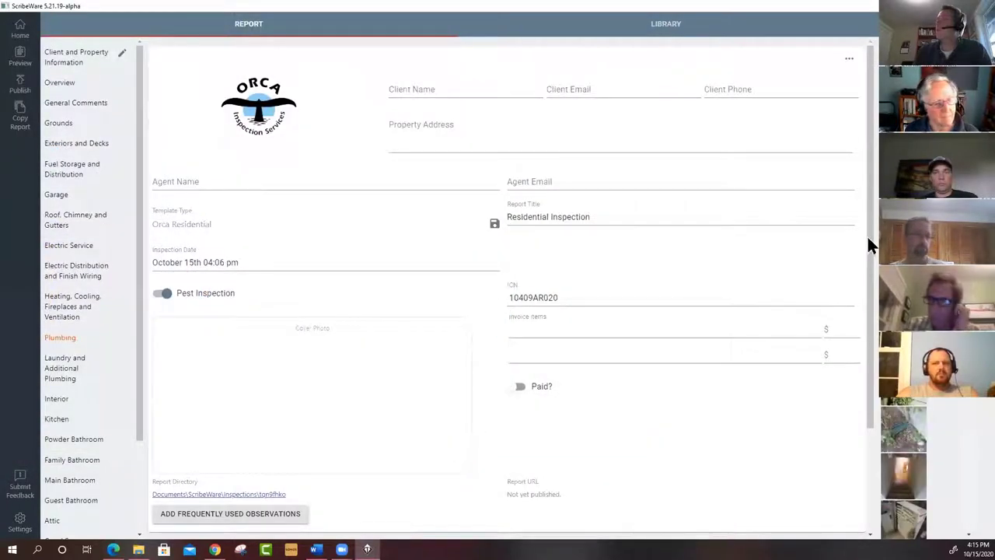
Step: Widen the photo panel and drag the house-front photo onto the Cover Photo area
left_click_drag(870, 226, 859, 233)
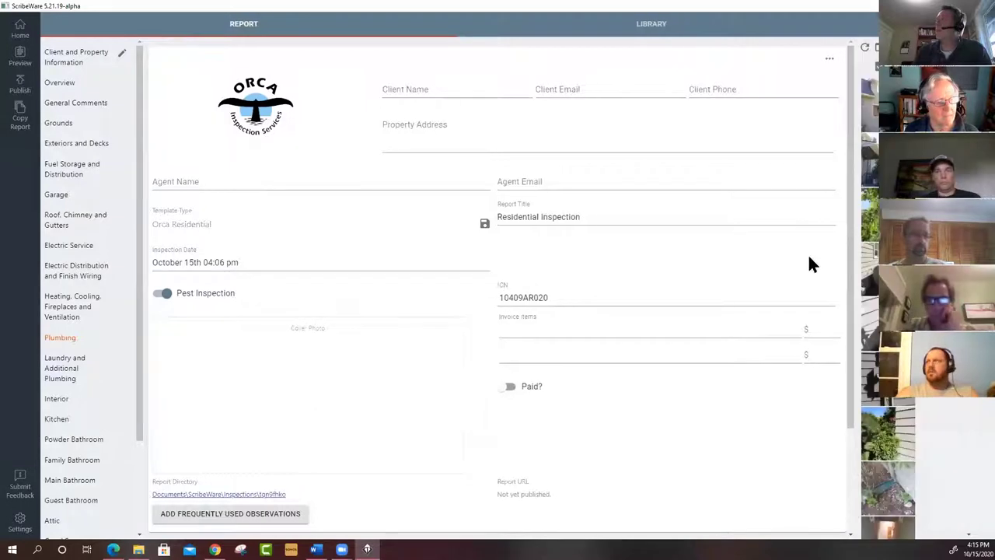
left_click_drag(808, 258, 760, 277)
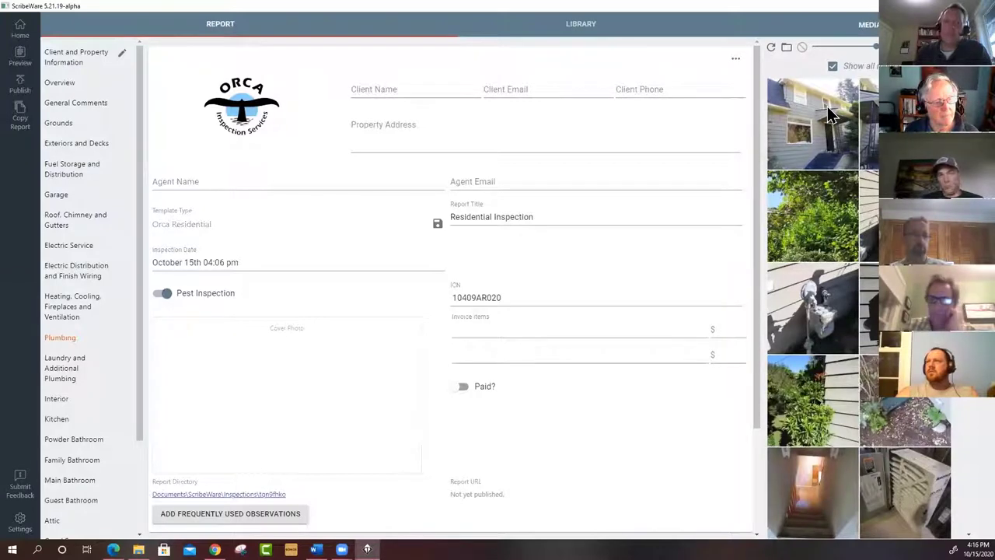
left_click_drag(827, 106, 206, 303)
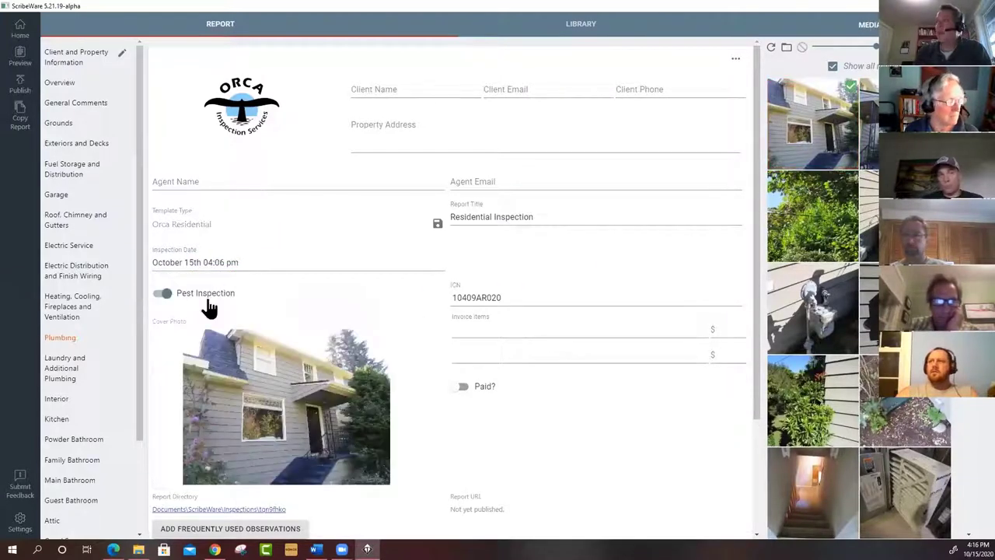
mouse_move(604, 319)
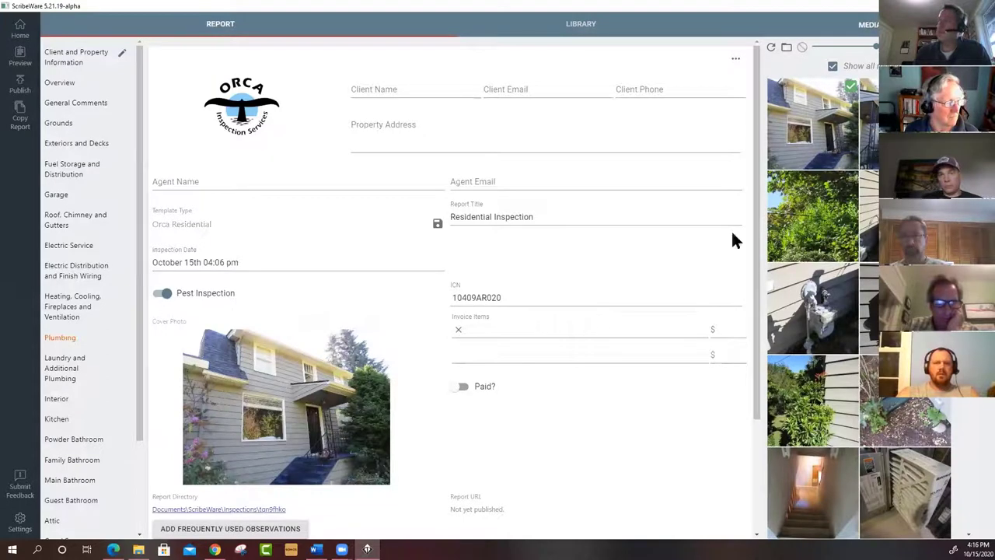
Step: Uncheck 'Show all' in the media panel, then put focus on the client name field
left_click(832, 68)
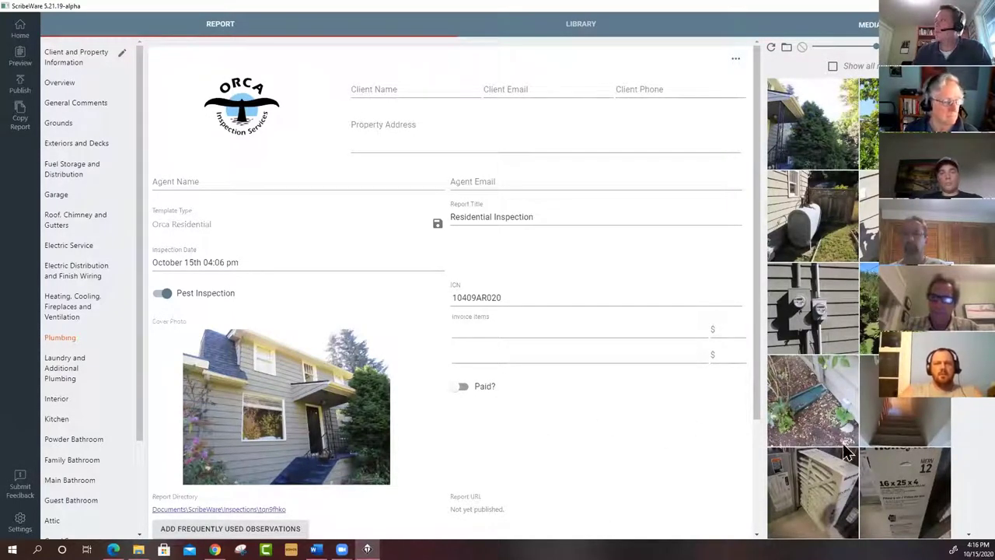
scroll(630, 430, "down", 1)
scroll(630, 430, "up", 1)
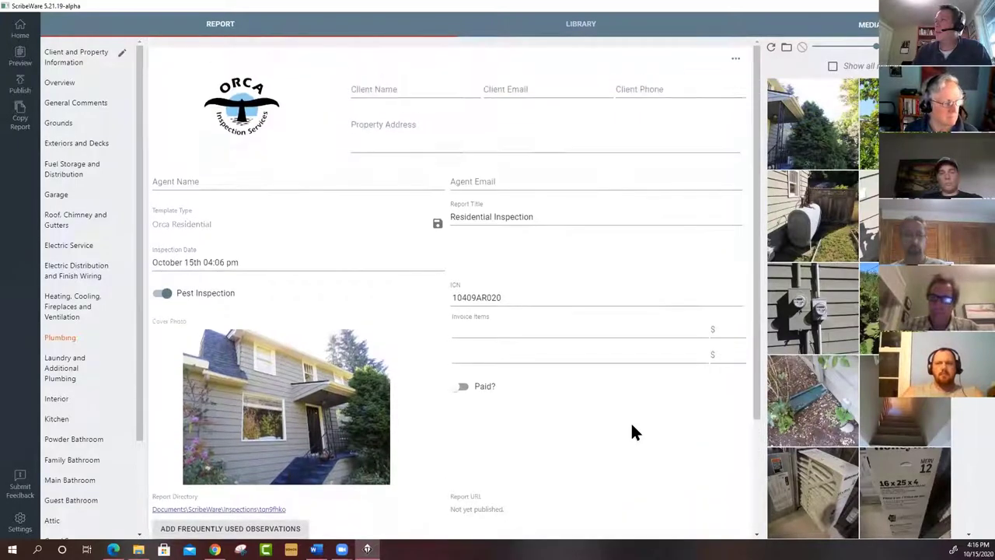
left_click(369, 89)
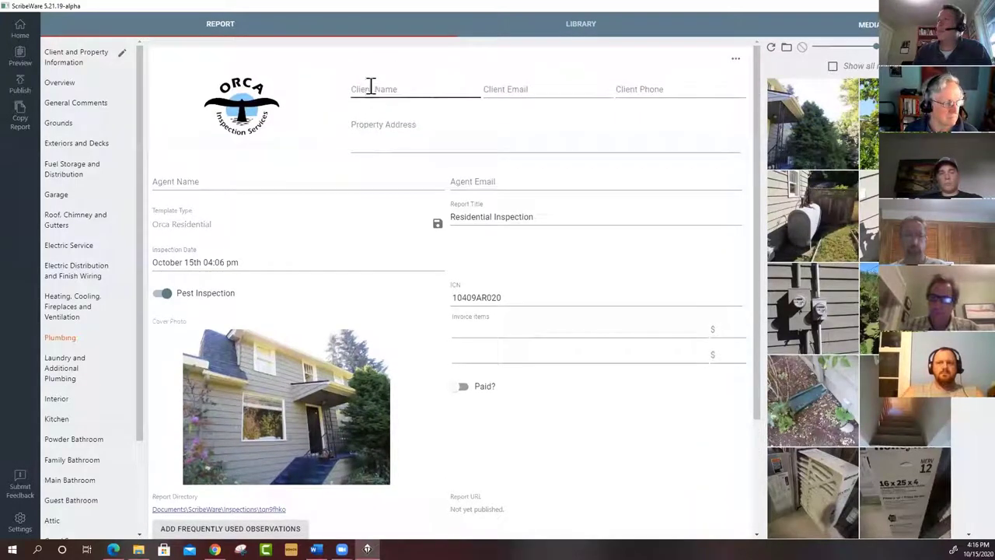
Step: Fill the agent's name and e-mail from the first saved agent, then return Home
left_click(383, 131)
left_click(196, 178)
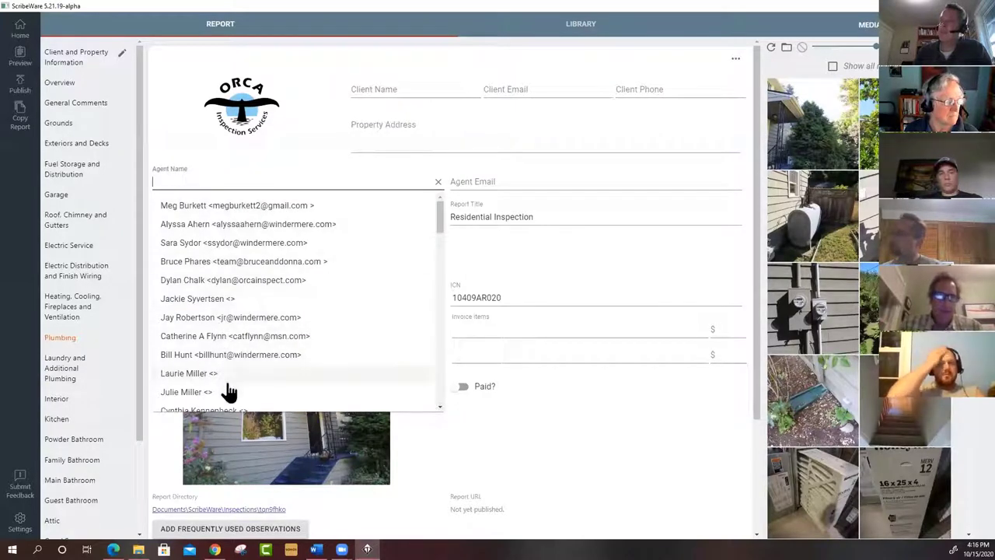
left_click(180, 107)
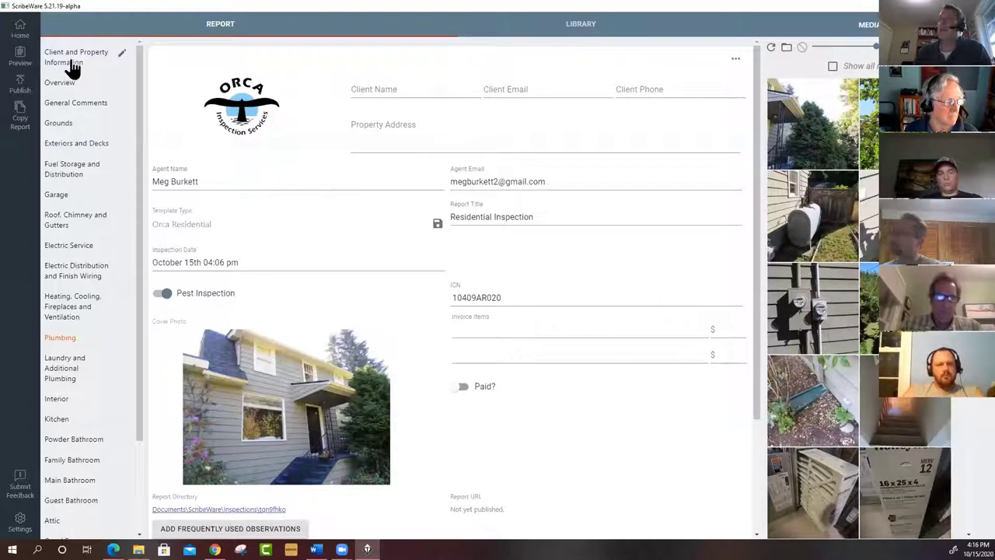
left_click(21, 34)
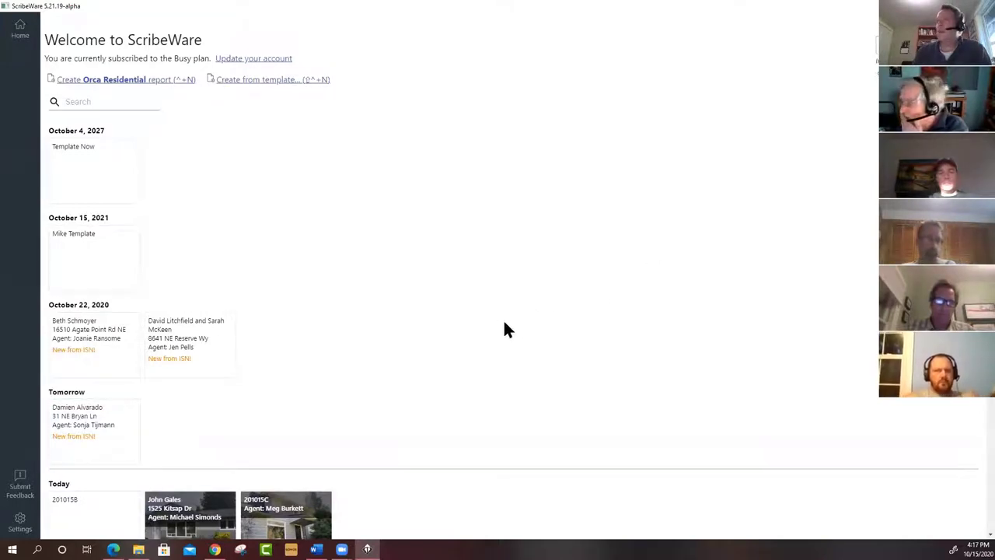
Step: Reopen report 201015C and delete the name from the Agent Name field
scroll(504, 323, "down", 2)
left_click(288, 373)
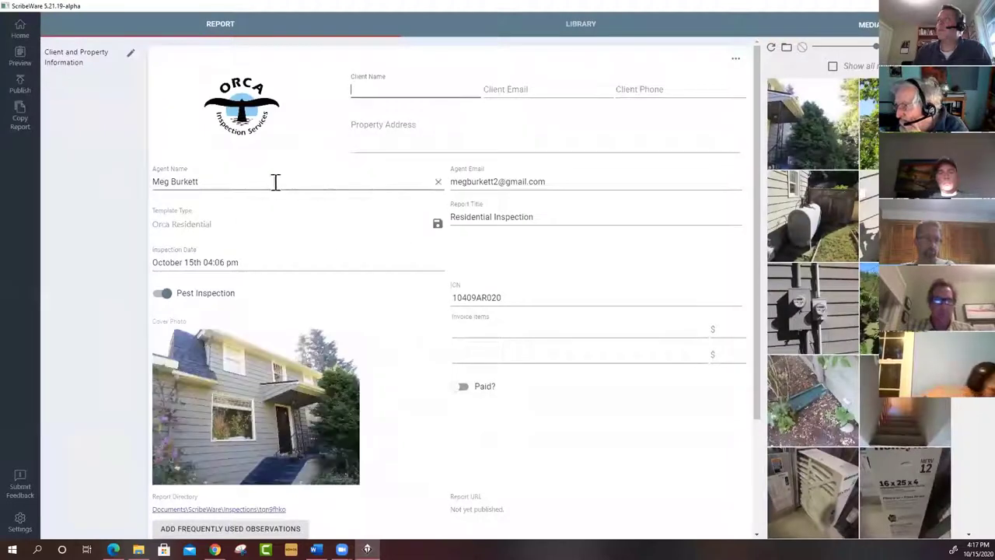
triple_click(439, 183)
key("BackSpace")
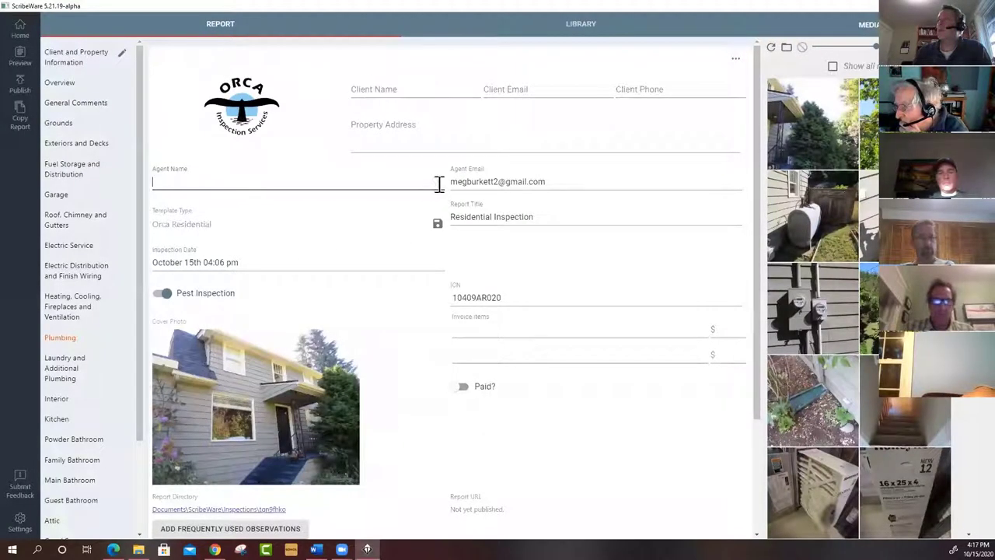
left_click(501, 329)
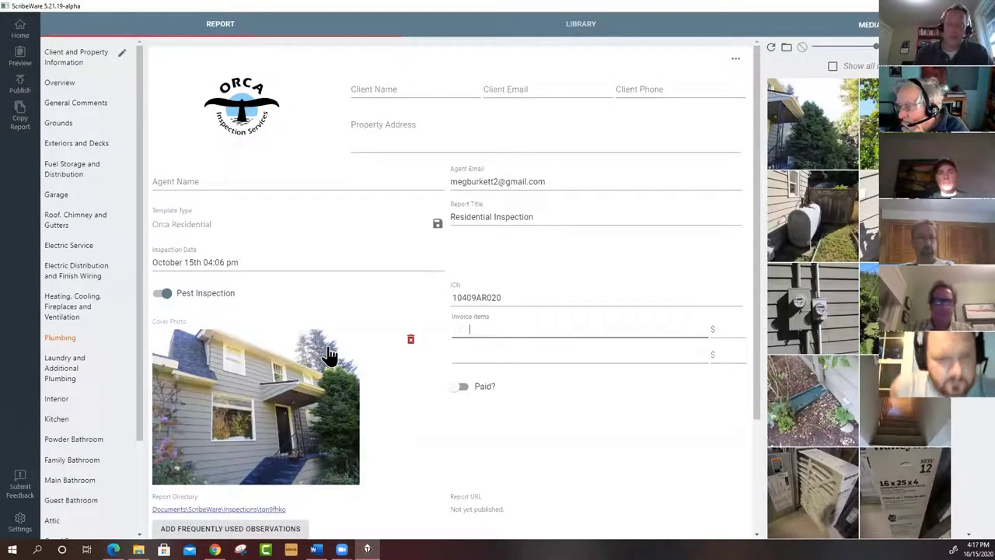
Step: Add a Home Inspection invoice item at $795.00, choosing Mobile payment but leaving Paid unchecked
type("Home Inspection")
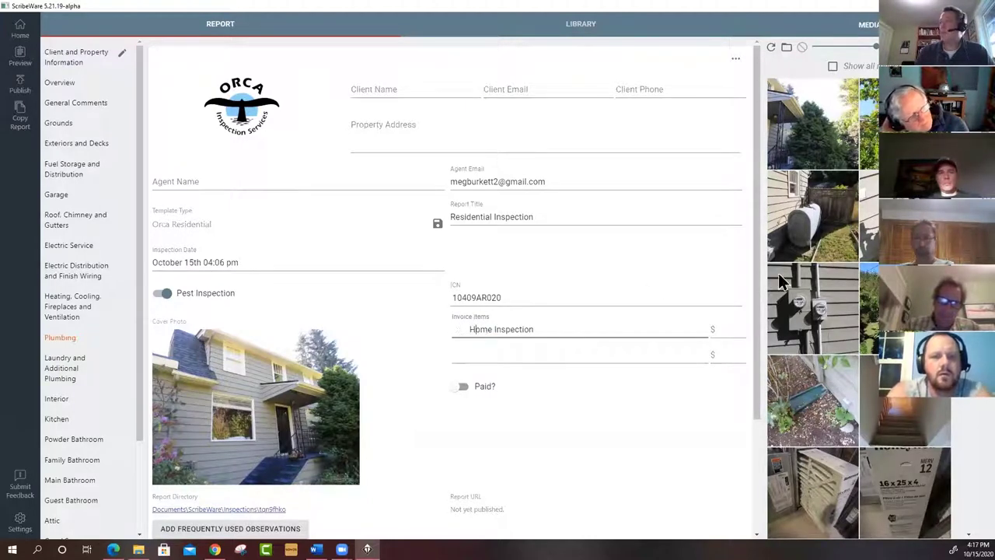
left_click(722, 328)
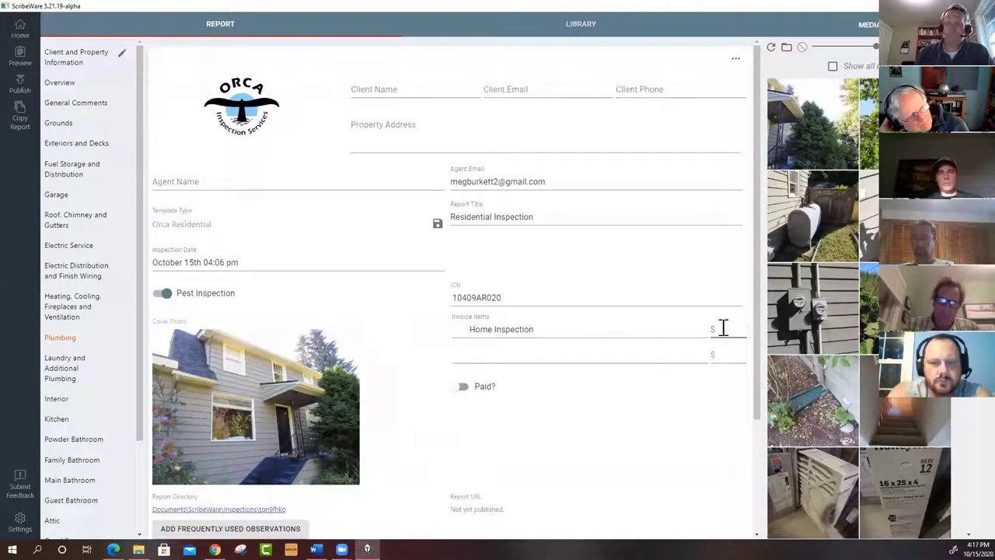
type("795.00")
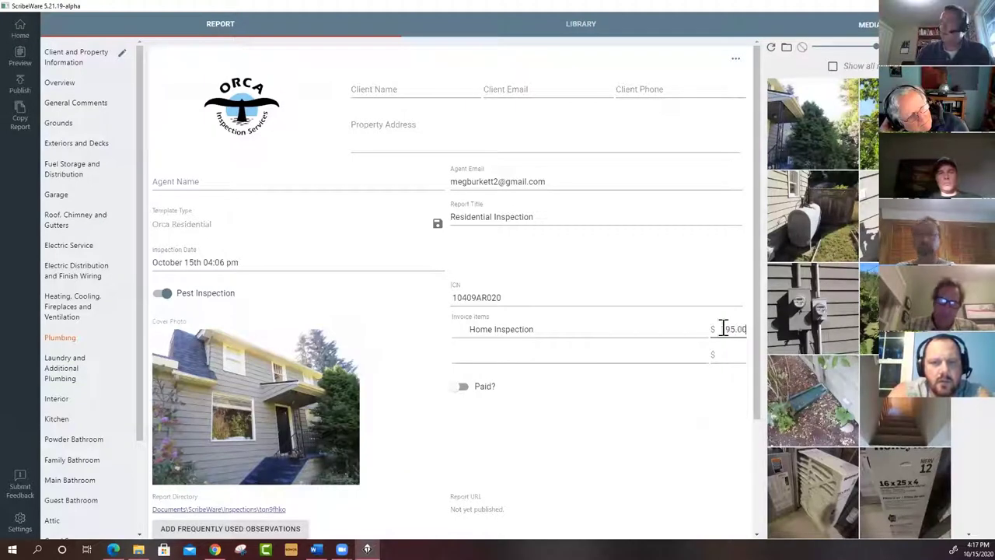
left_click(464, 397)
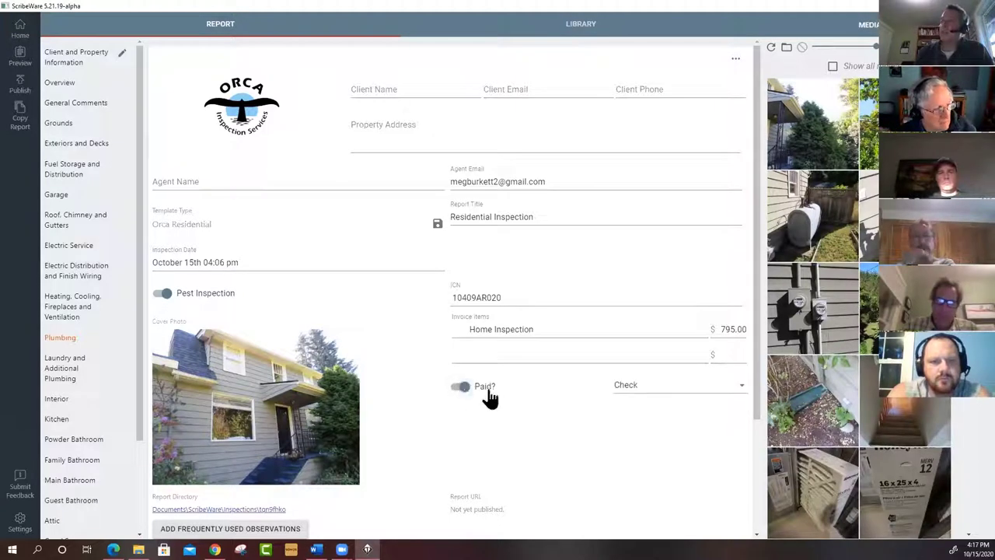
left_click(637, 394)
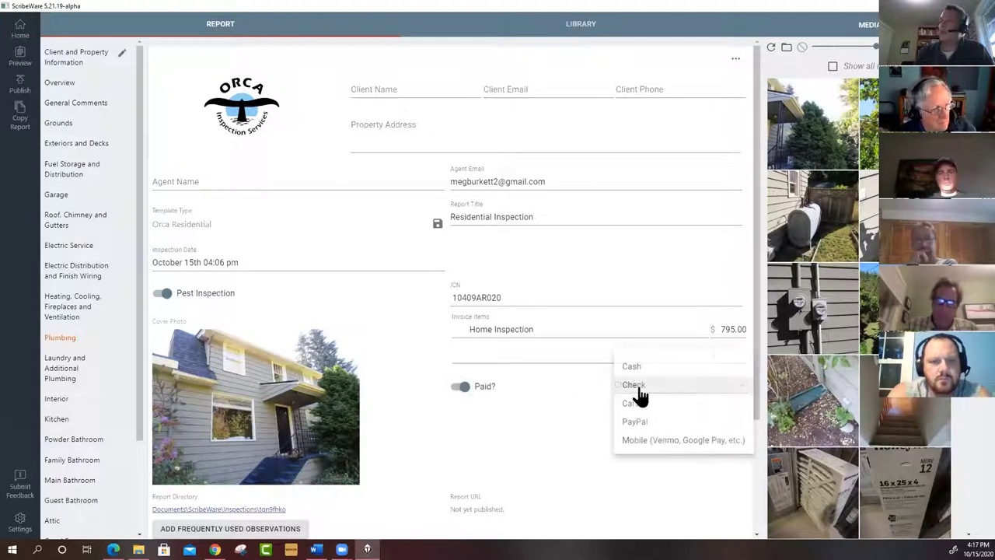
left_click(656, 442)
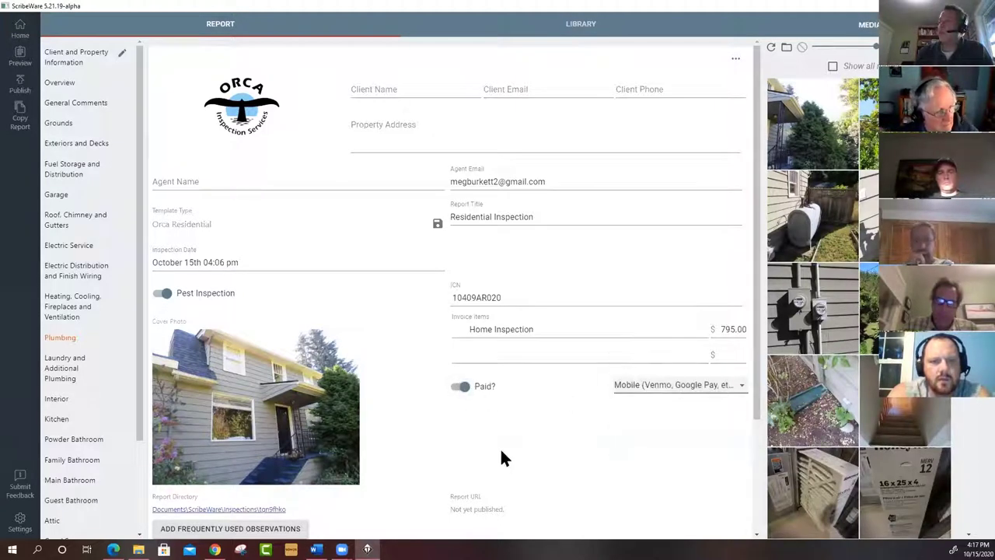
left_click(464, 397)
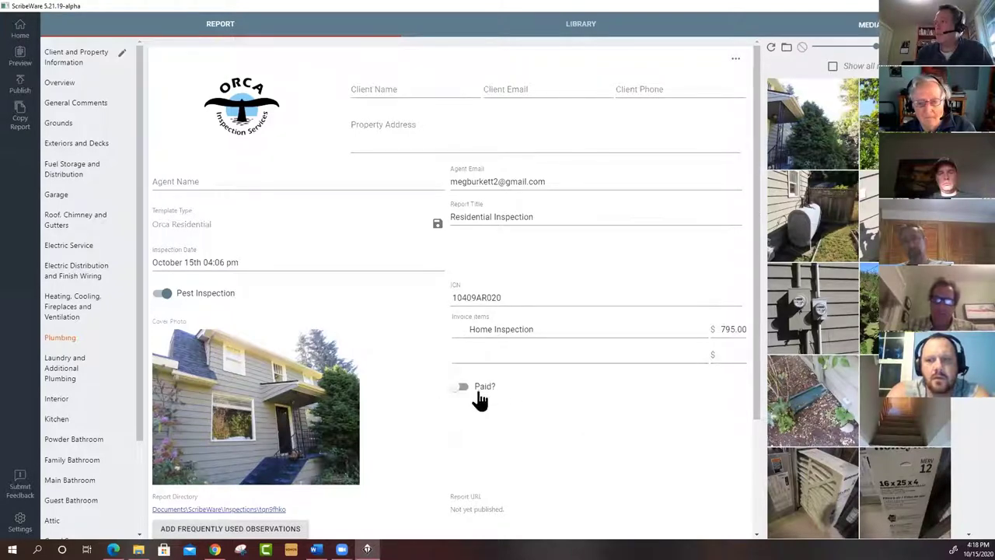
mouse_move(762, 183)
left_mouse_down()
mouse_move(762, 283)
mouse_move(761, 164)
left_mouse_up()
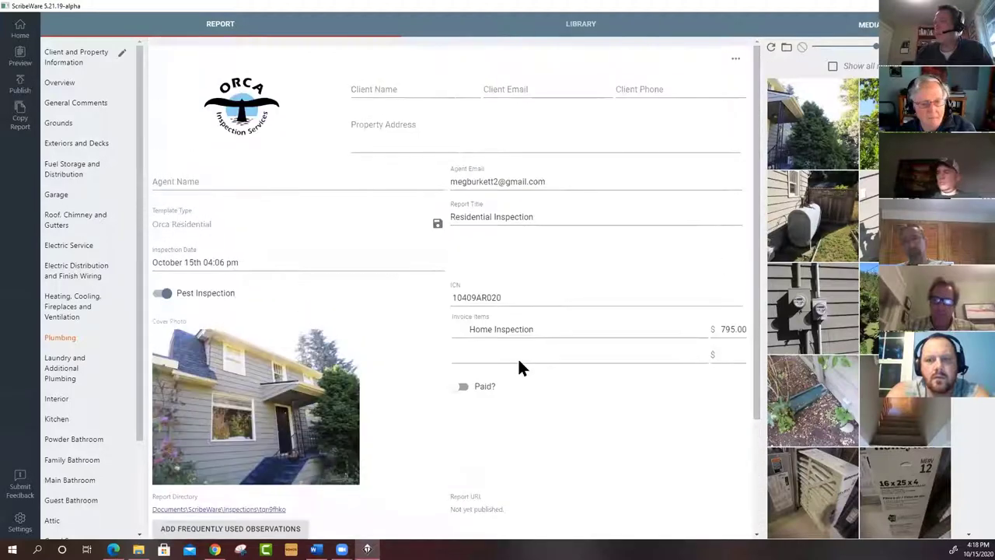
Step: In Report options, switch on Scope and Purpose and How to Read This Report
left_click(735, 61)
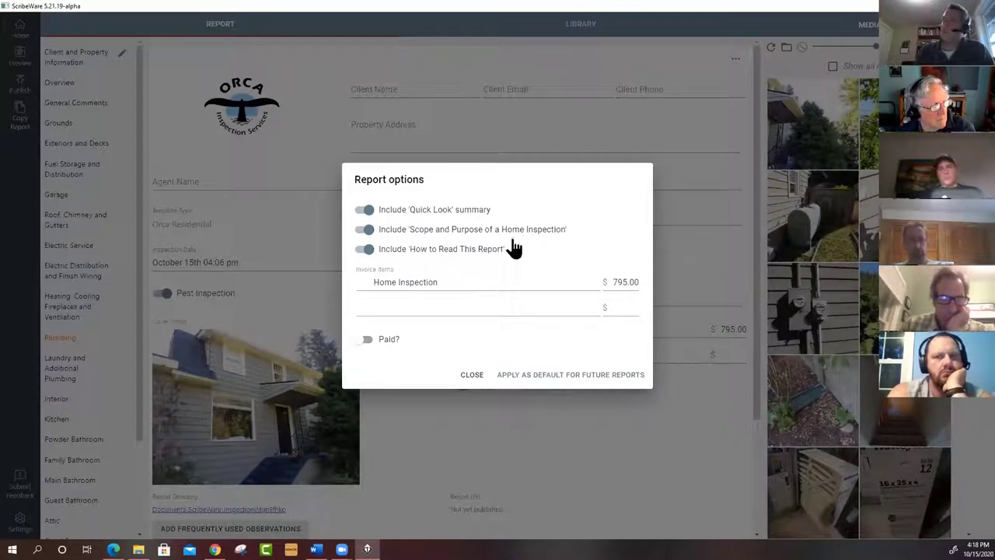
left_click(365, 230)
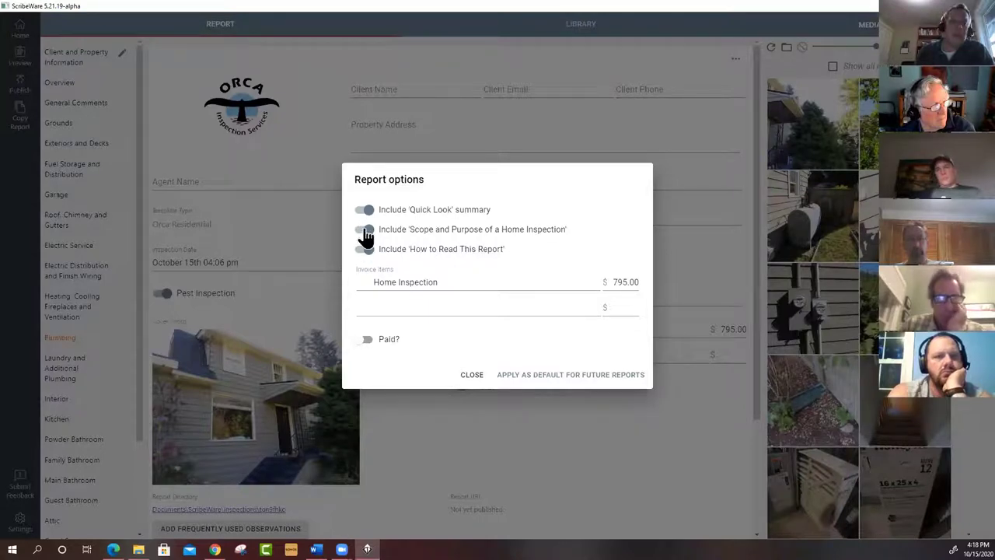
left_click(367, 250)
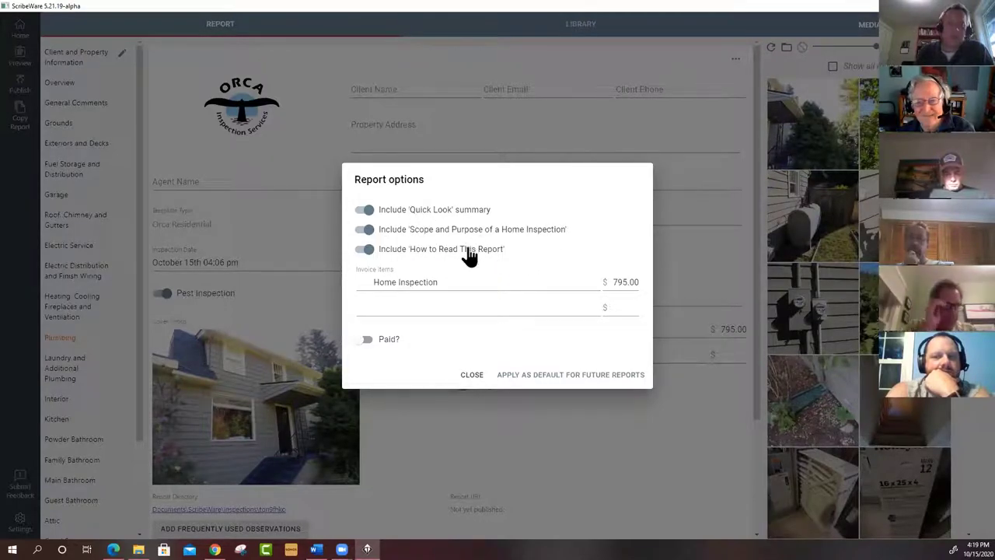
left_click(472, 376)
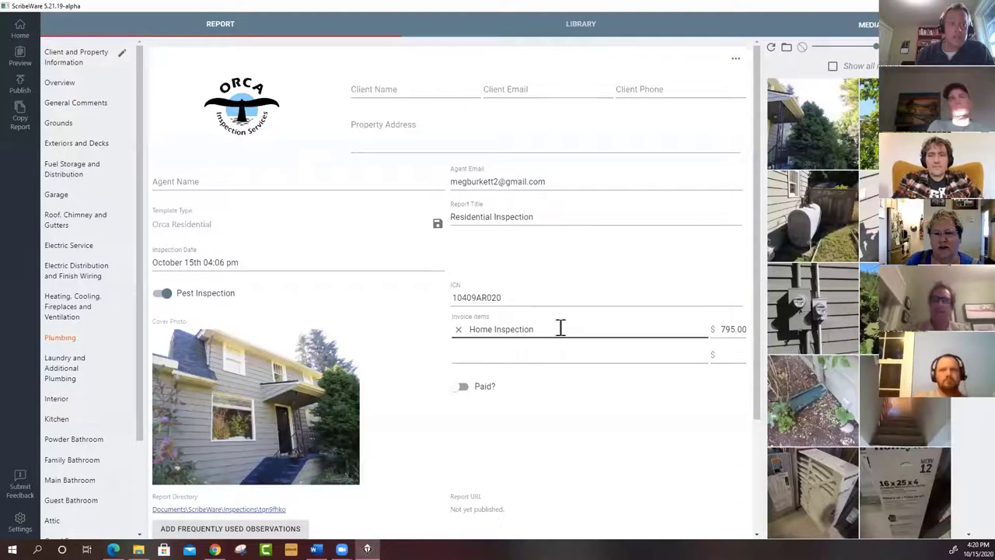
scroll(602, 264, "down", 2)
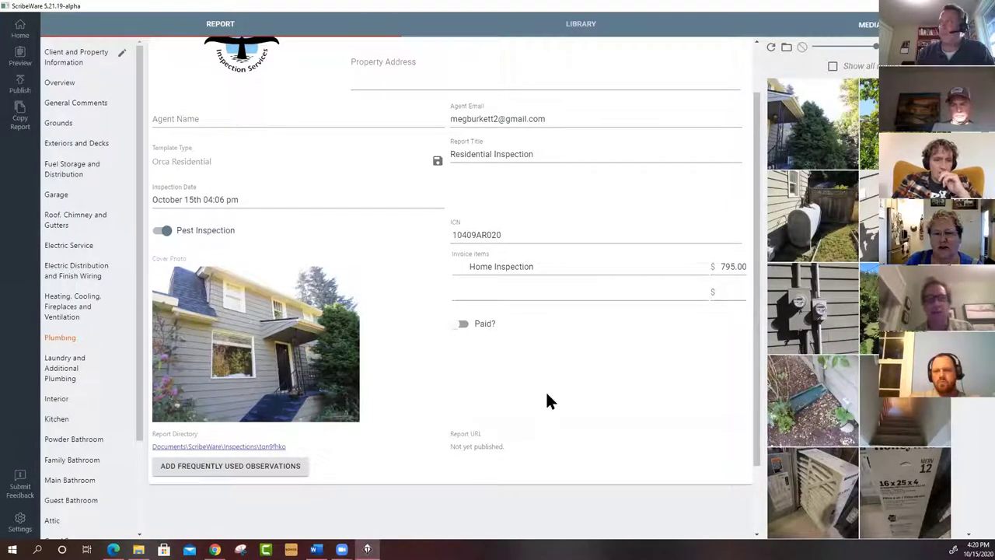
scroll(546, 395, "up", 2)
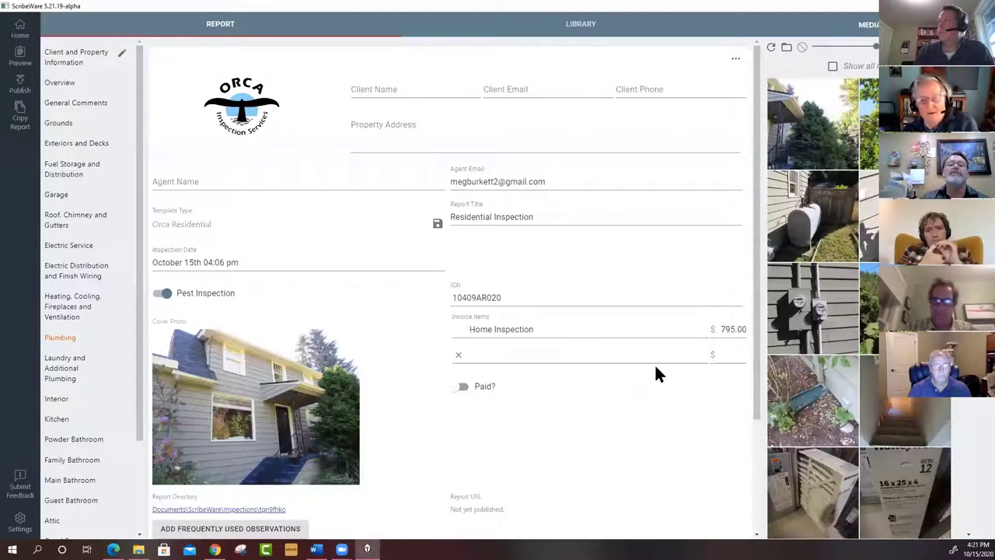
left_click(520, 297)
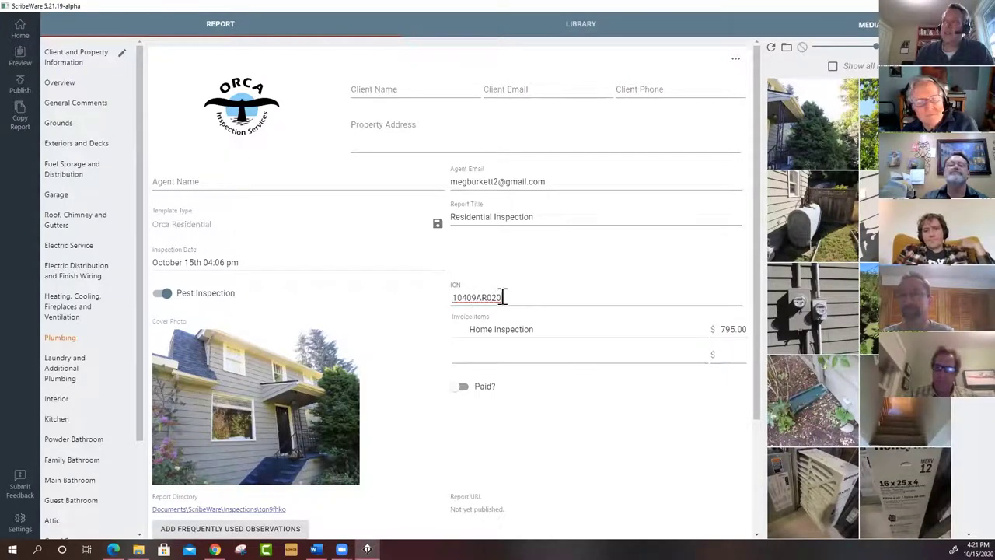
left_click_drag(503, 297, 440, 298)
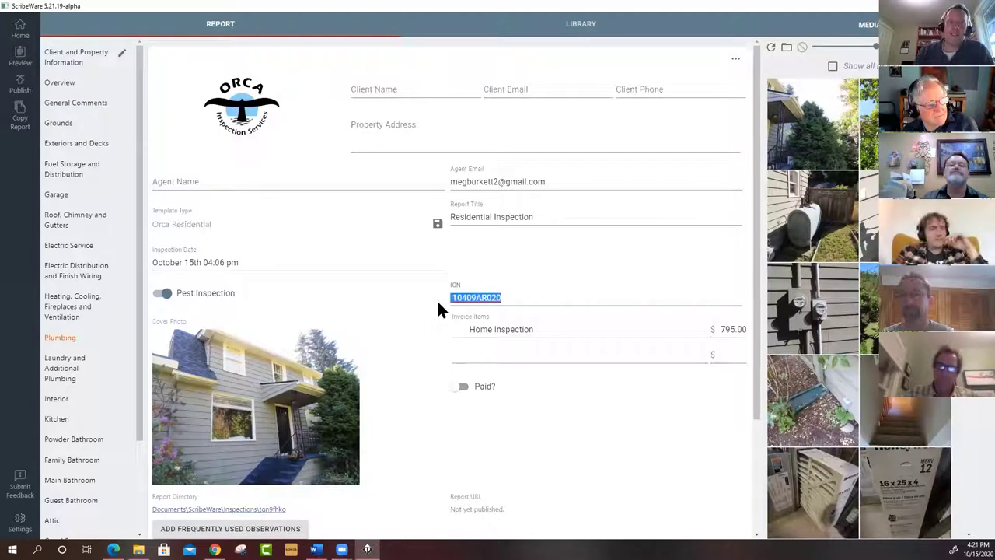
left_click(544, 299)
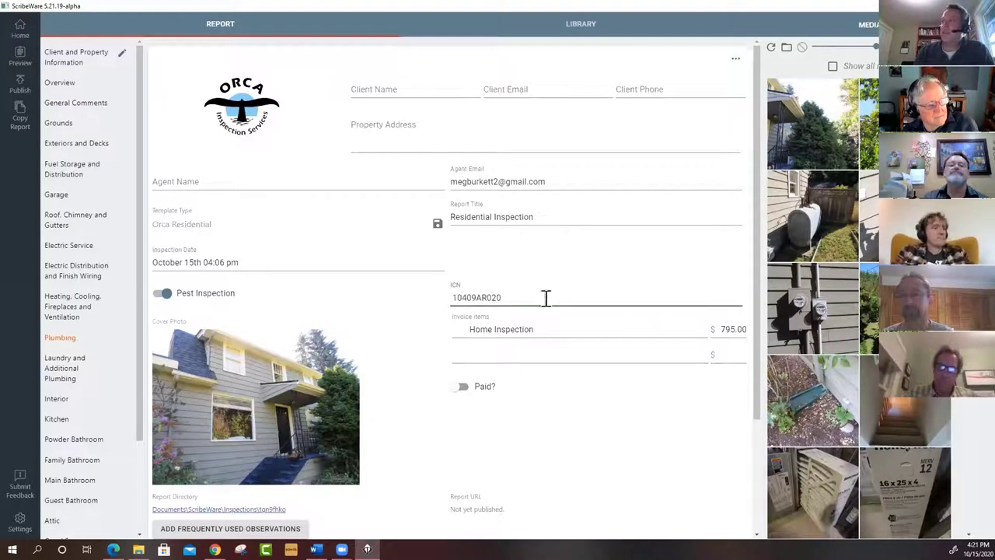
left_click(450, 289)
left_click(546, 303)
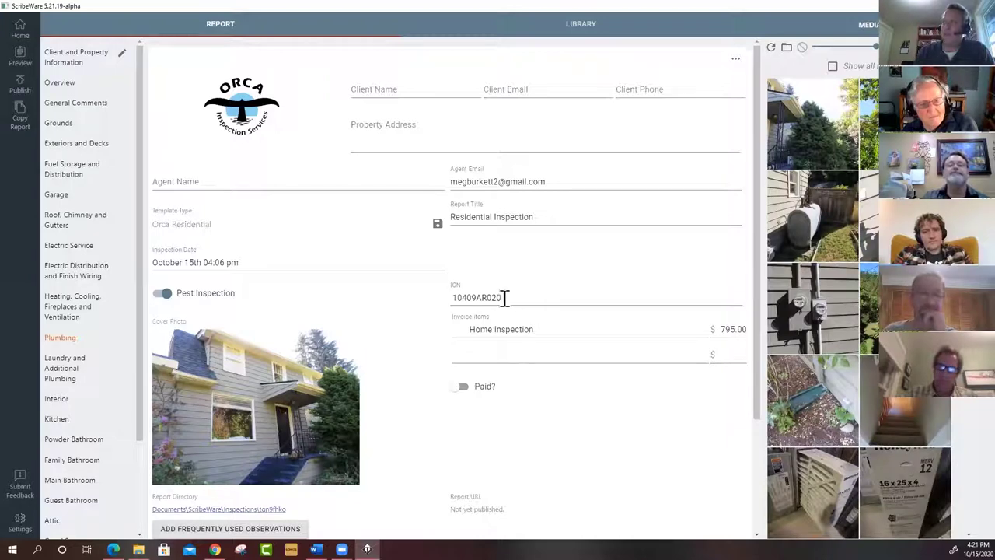
left_click(618, 461)
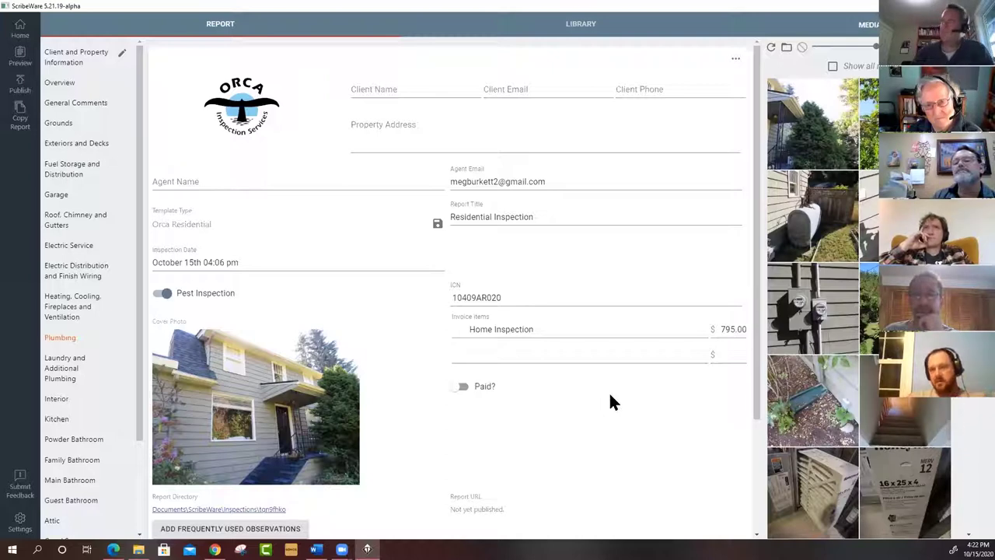
Step: Set General Comments' Approximate Square Footage to 1900, adding the GC-1 limitation note
left_click(82, 108)
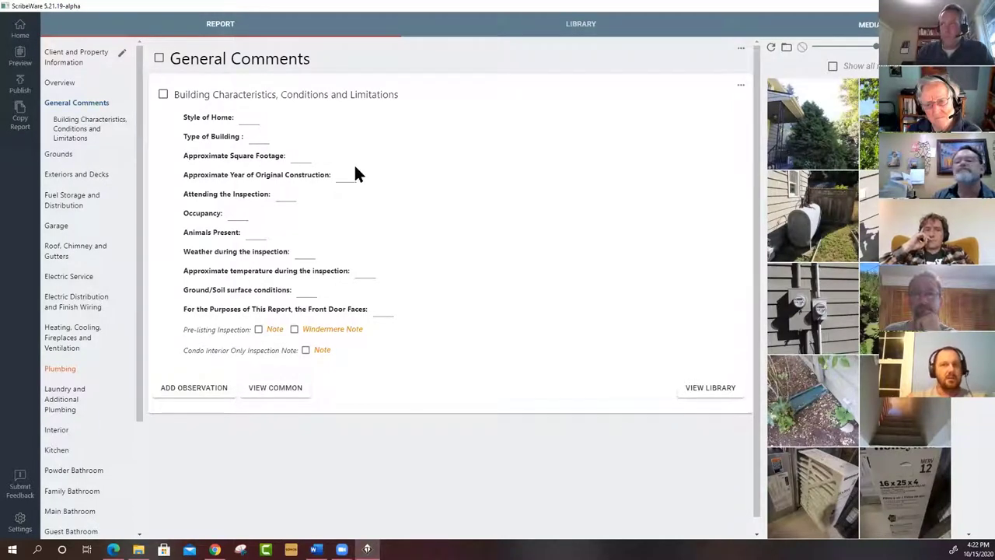
left_click(295, 157)
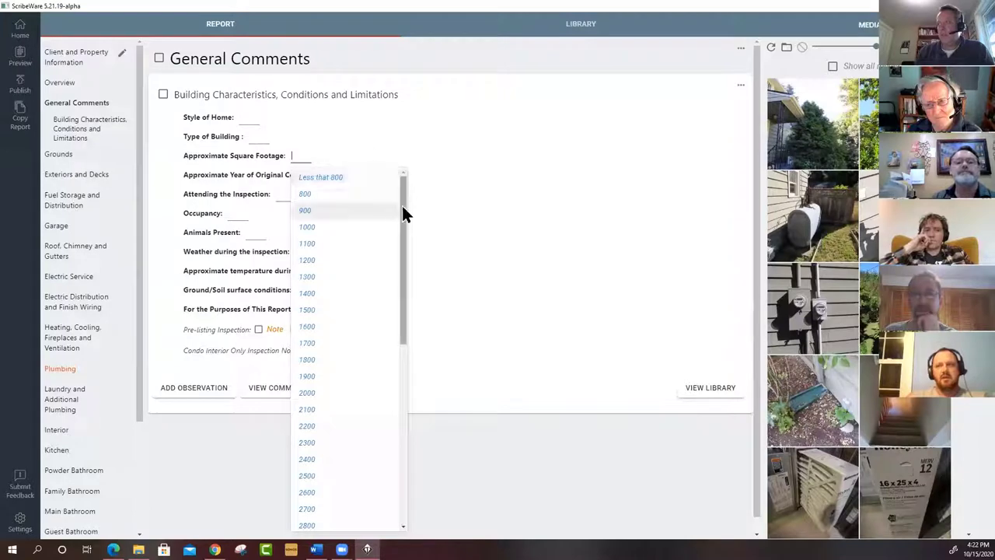
left_click_drag(401, 205, 404, 254)
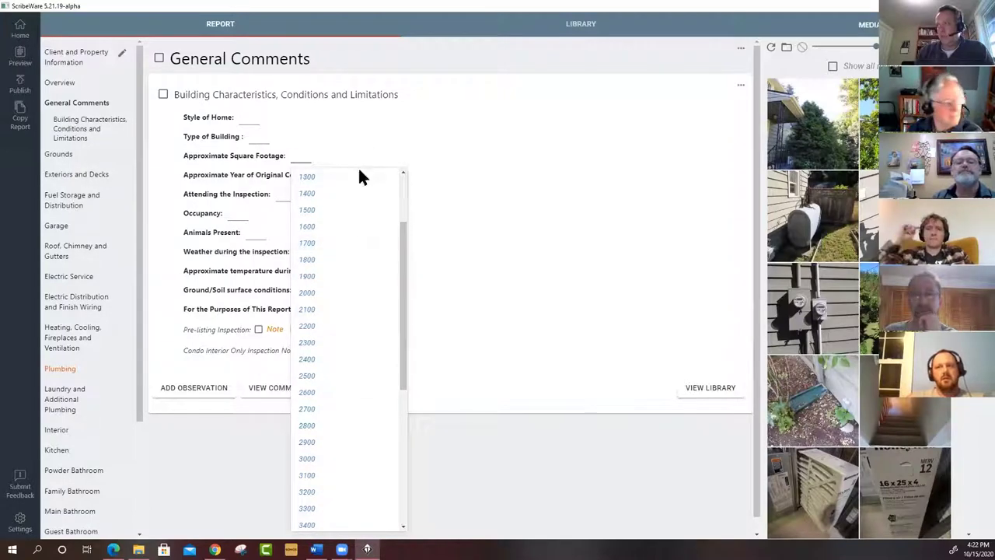
left_click(309, 276)
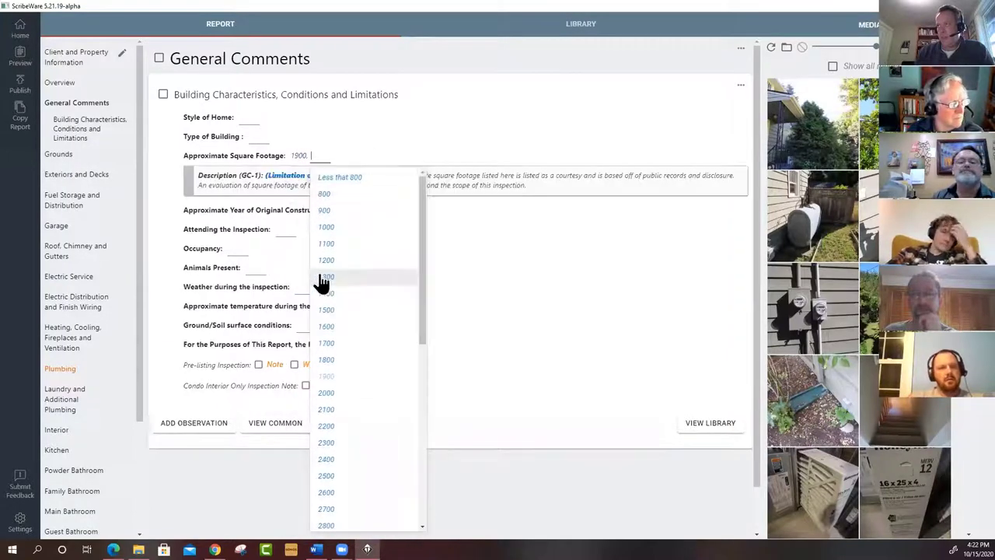
left_click(425, 105)
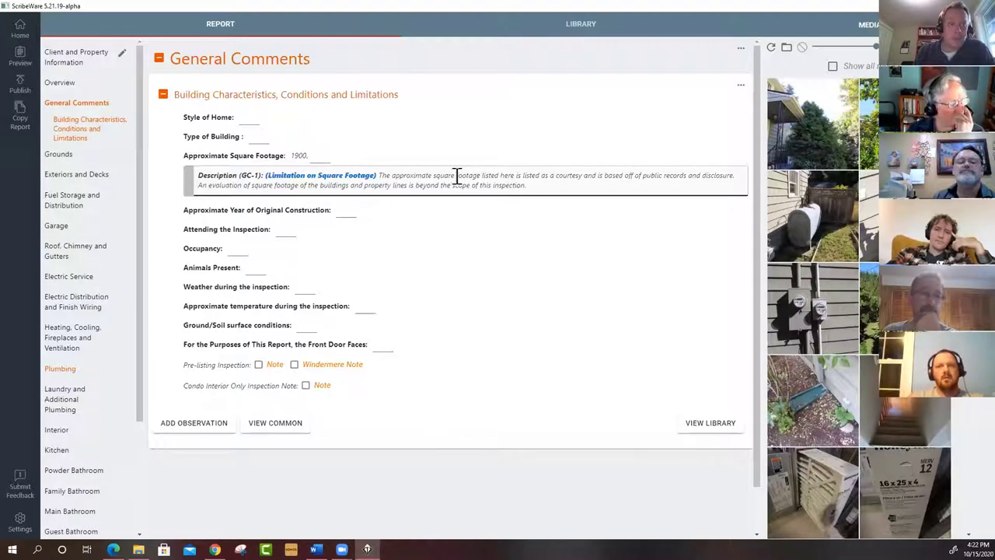
Step: Choose 1965 as the approximate year of original construction
left_click(347, 218)
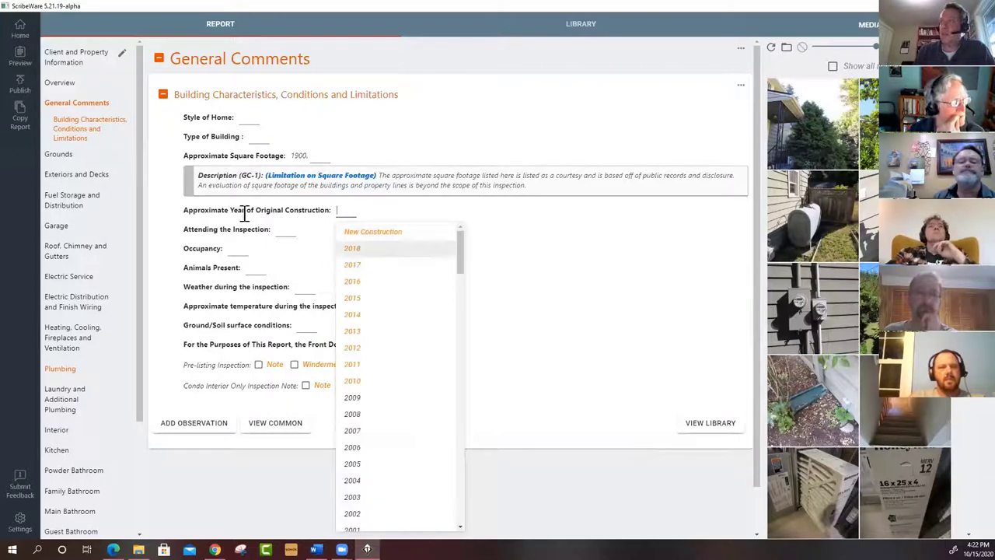
scroll(460, 264, "down", 3)
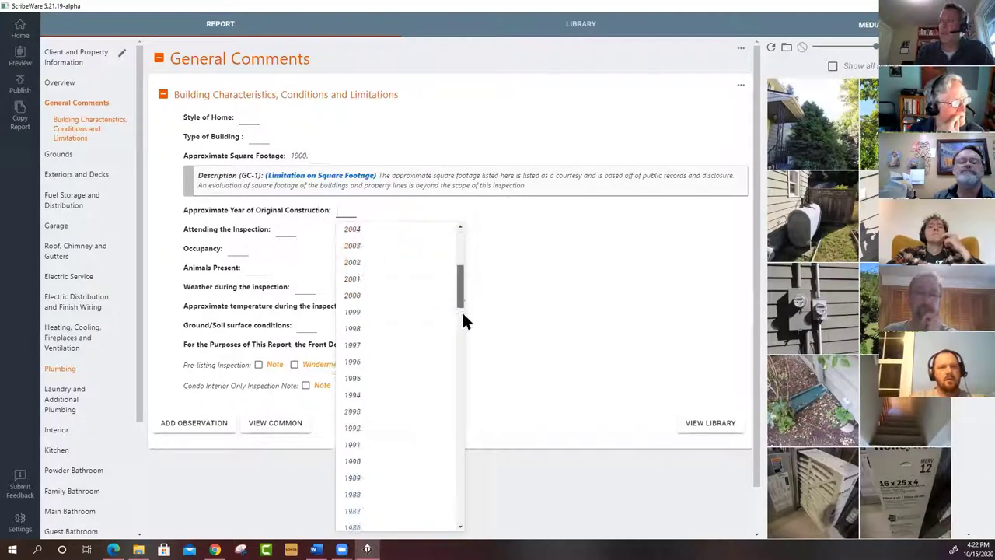
scroll(460, 342, "down", 6)
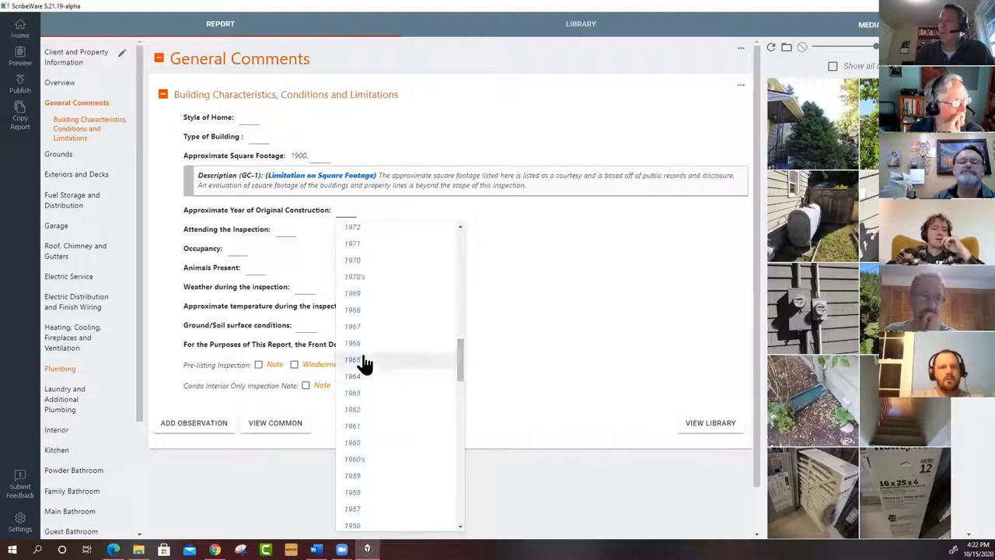
left_click(359, 360)
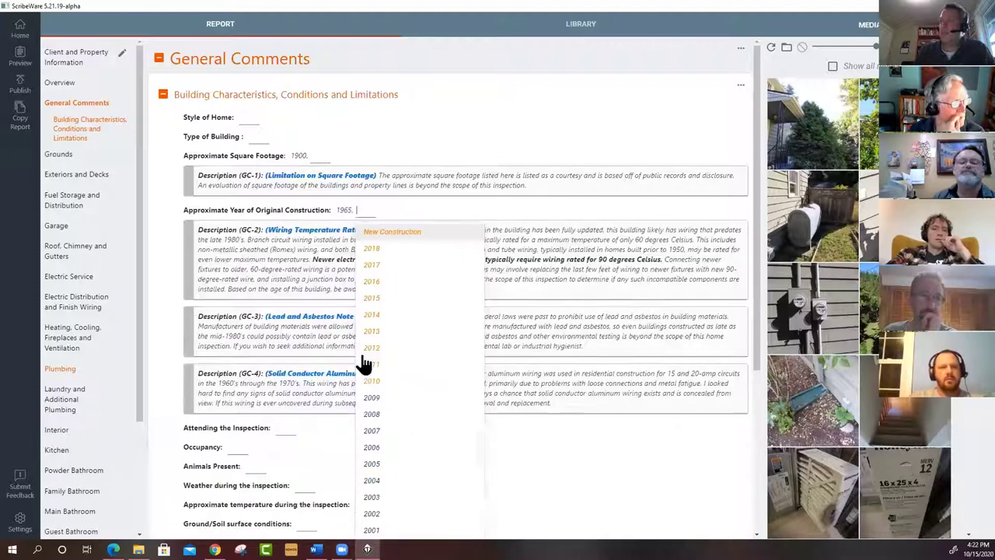
left_click(665, 463)
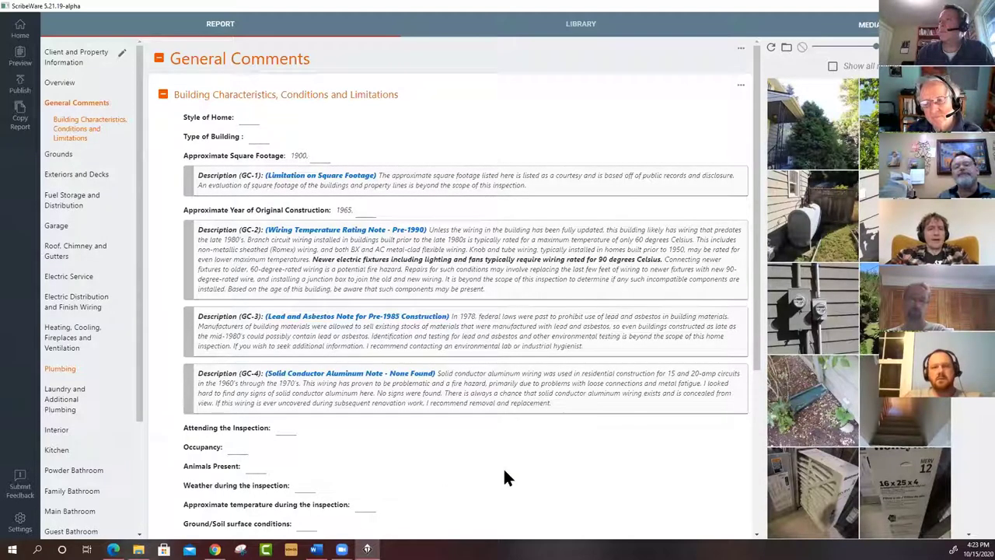
Step: Review the General Comments notes, then return to Client and Property Information
scroll(504, 477, "down", 2)
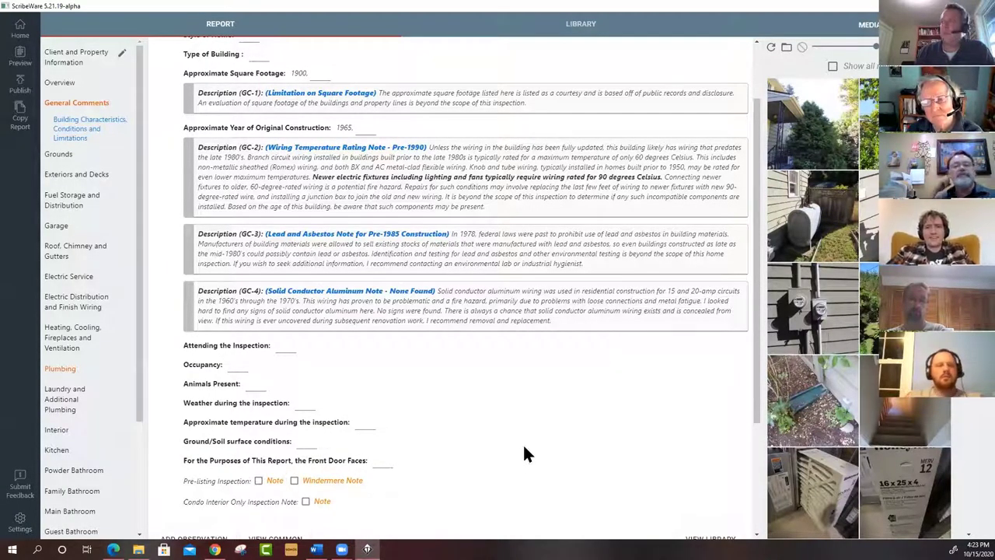
scroll(523, 445, "up", 2)
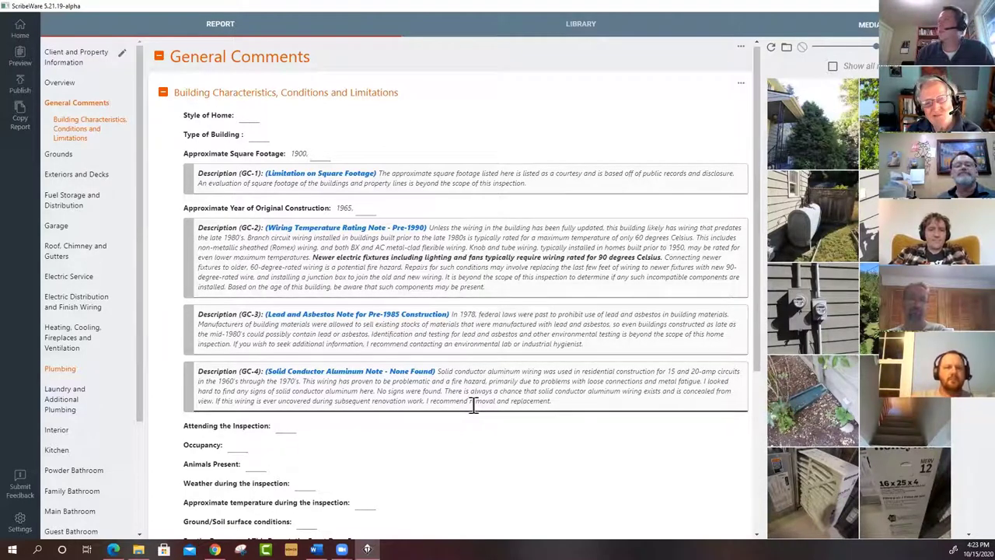
scroll(473, 403, "down", 3)
scroll(419, 398, "down", 1)
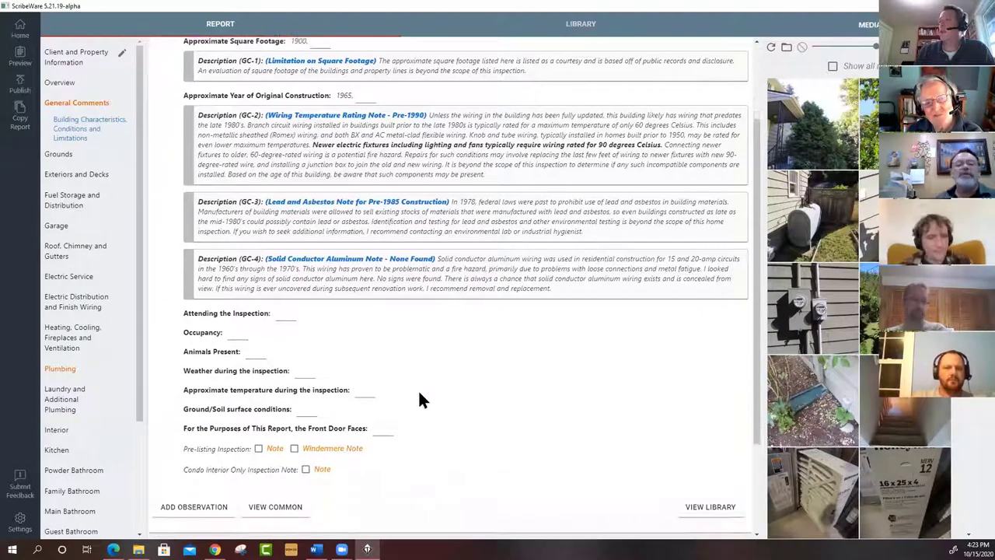
scroll(449, 433, "up", 3)
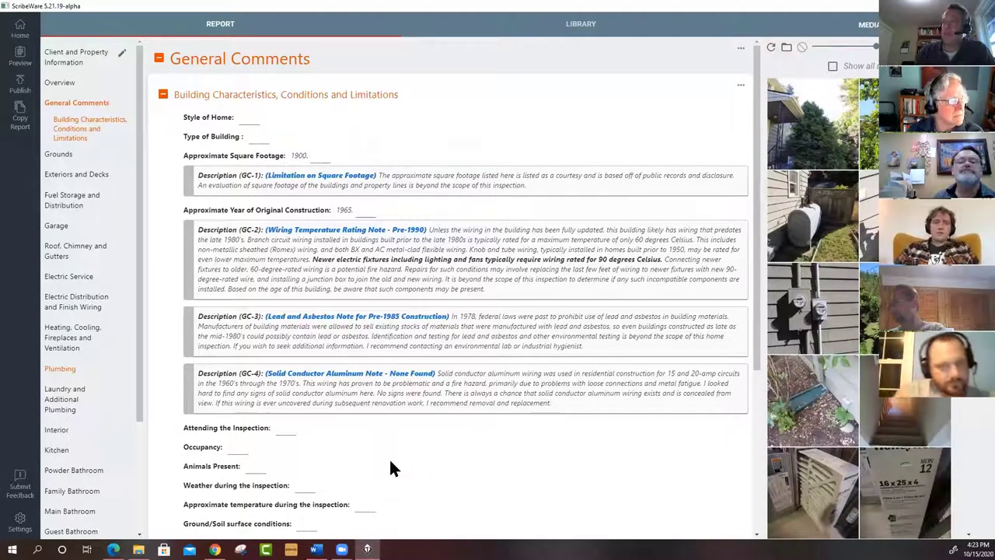
scroll(389, 457, "down", 3)
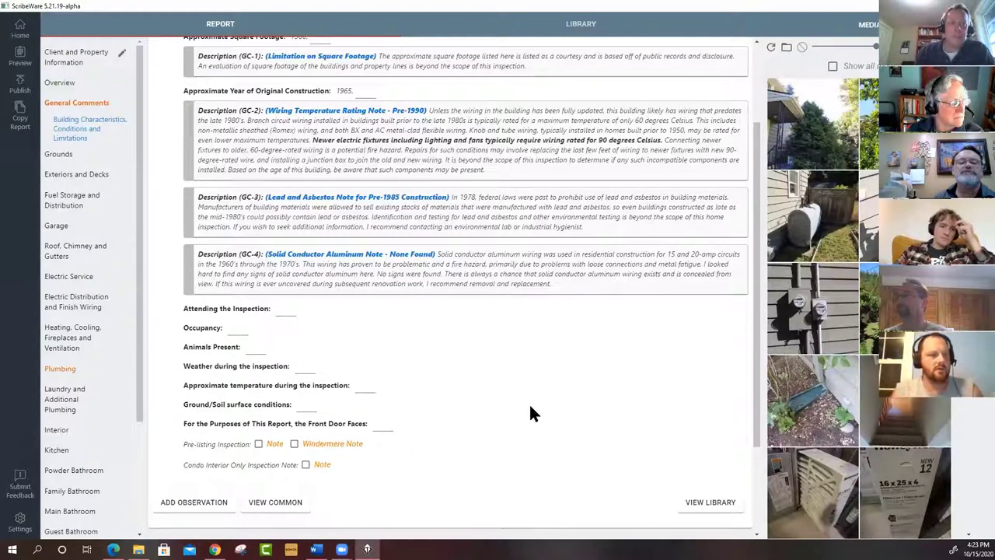
scroll(544, 412, "up", 3)
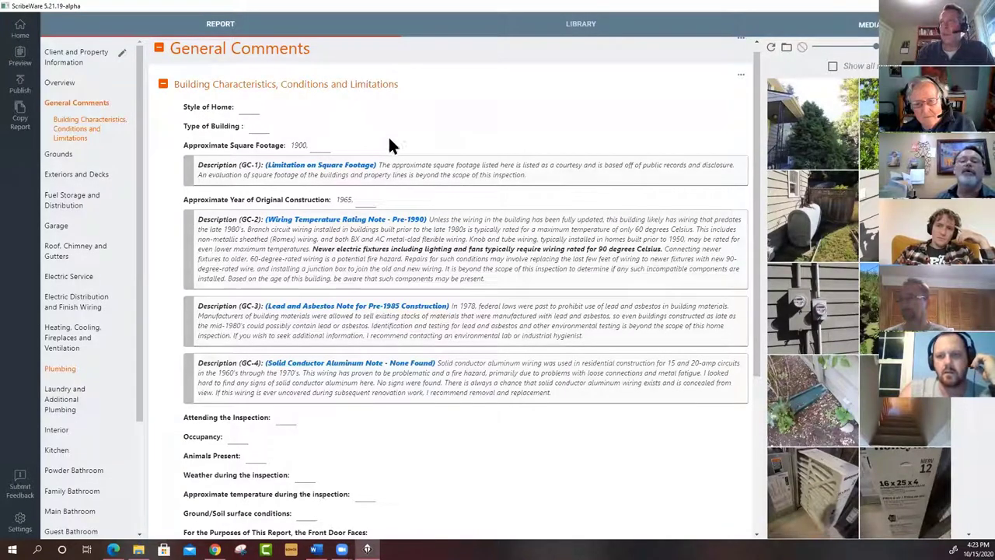
left_click(70, 62)
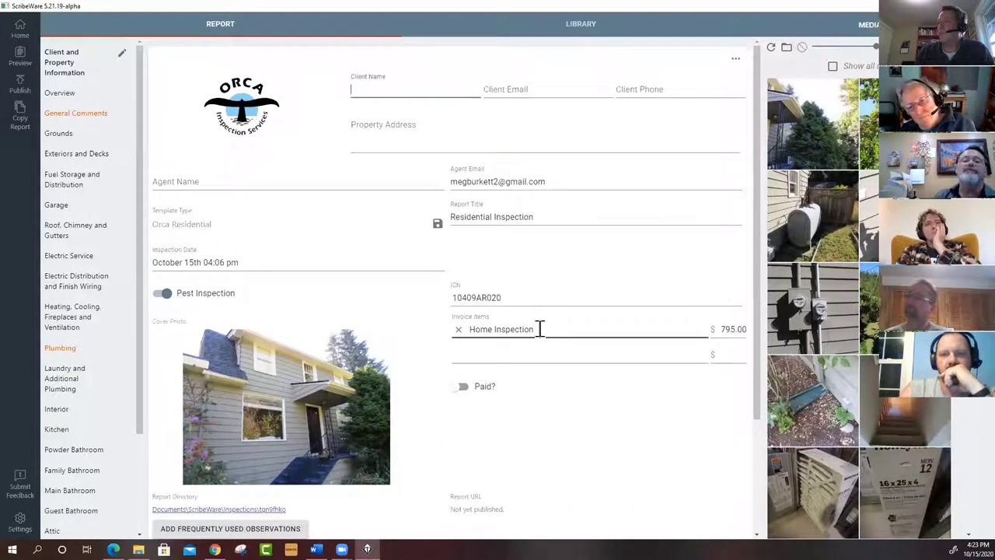
Step: Add a 'Radon' invoice item priced at 200.00
left_click(484, 354)
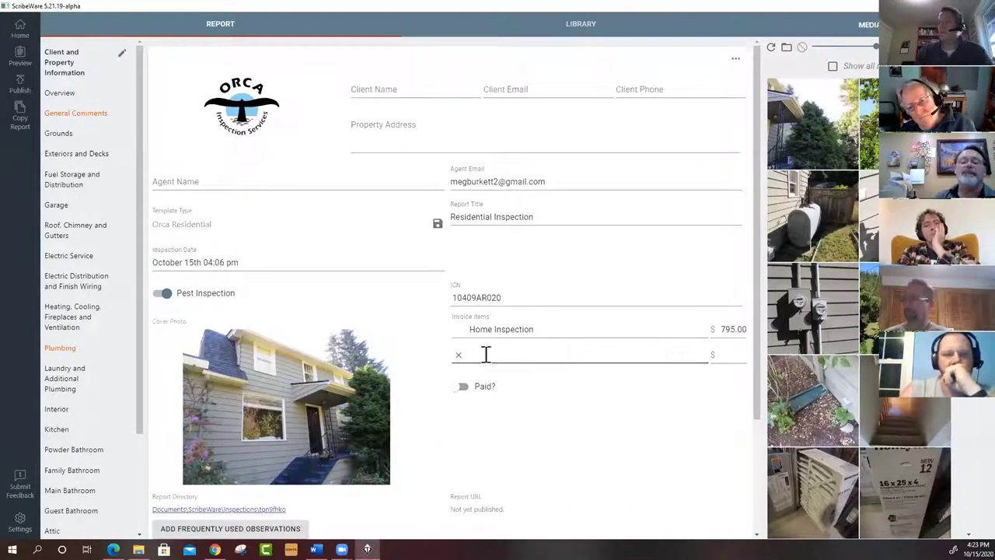
type("Ra")
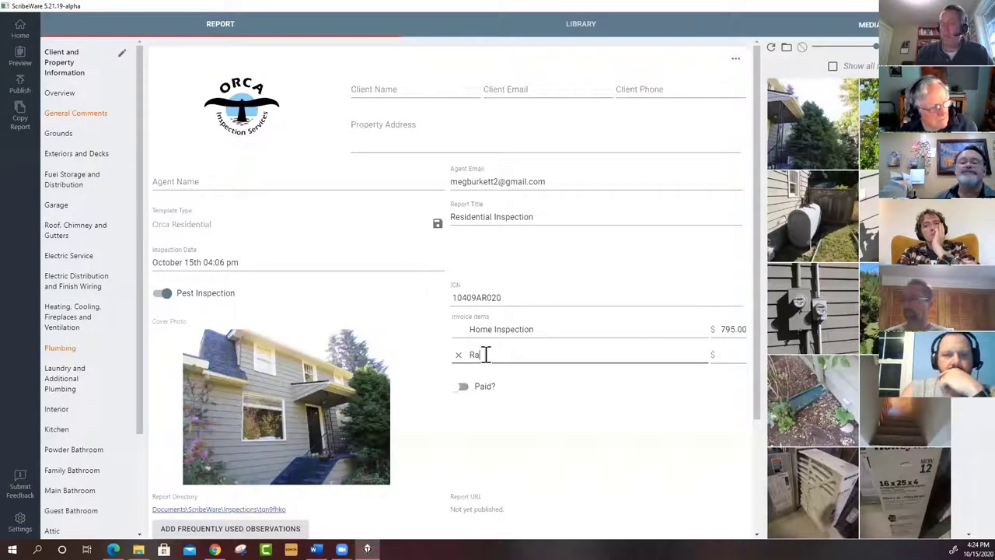
type("don")
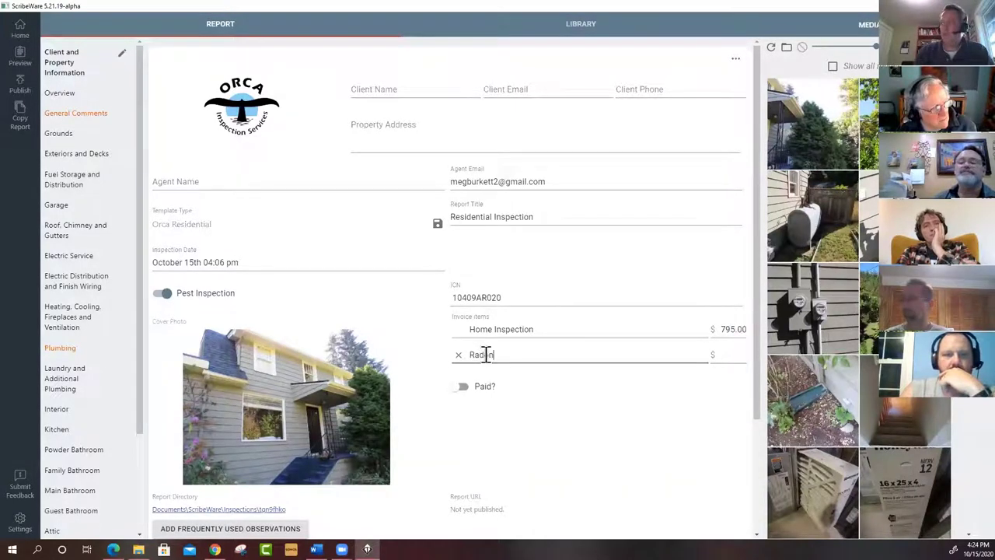
left_click(723, 356)
type("200.00")
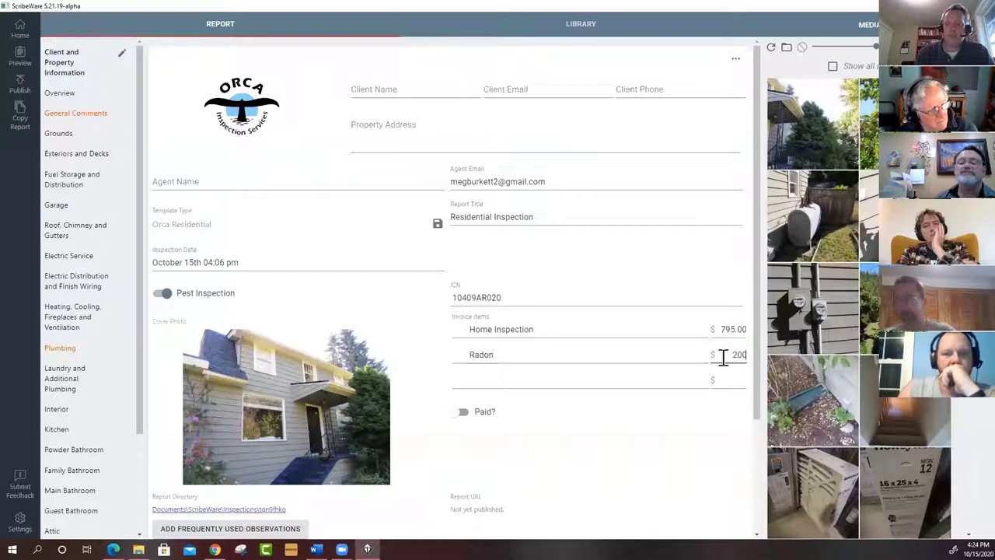
left_click(518, 381)
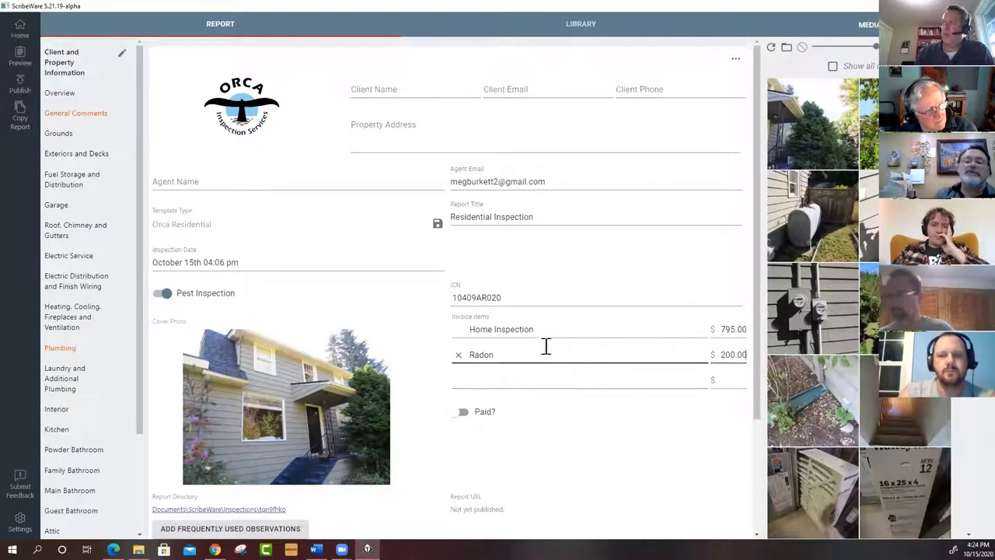
Step: Delete the Home Inspection and Radon invoice items, then preview the report
left_click_drag(544, 329, 482, 334)
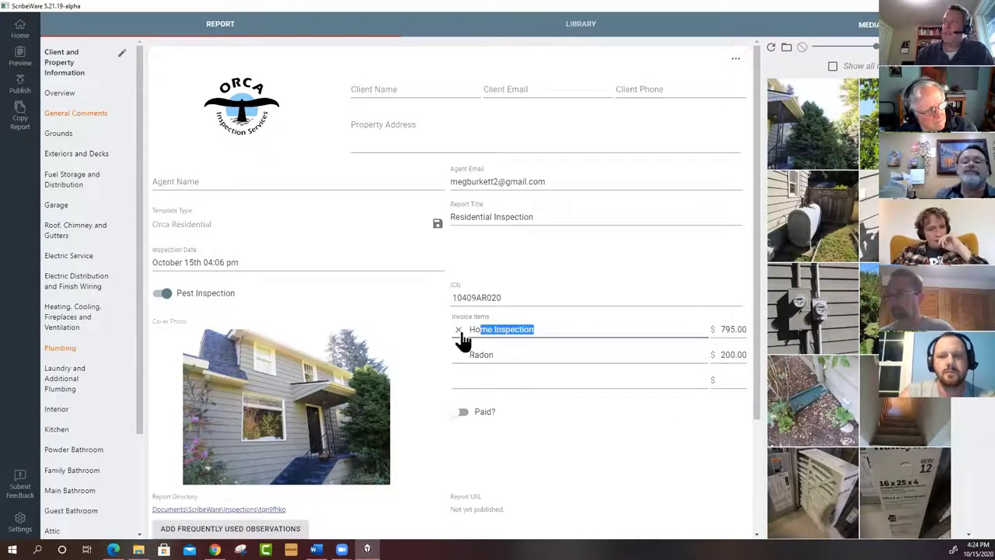
left_click(459, 332)
left_click(459, 332)
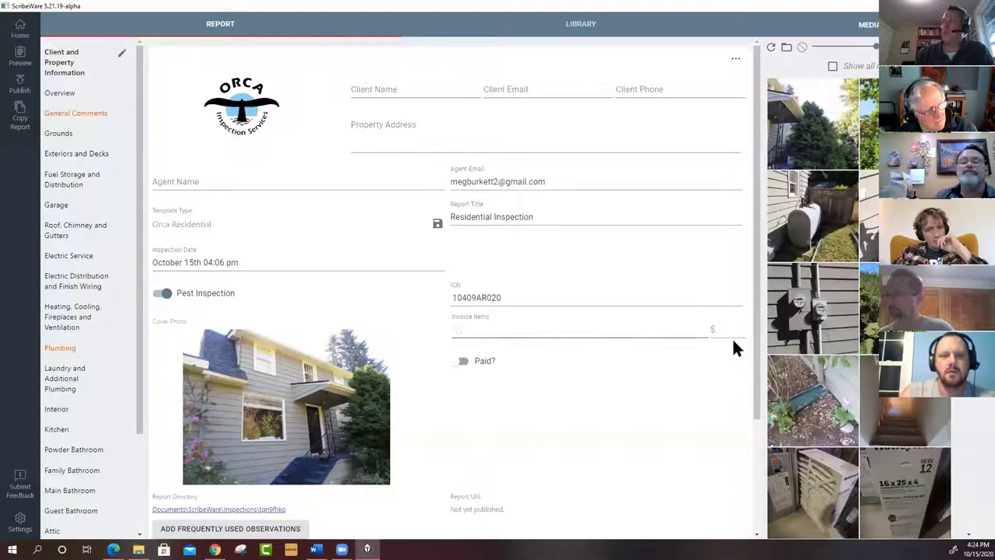
left_click(611, 328)
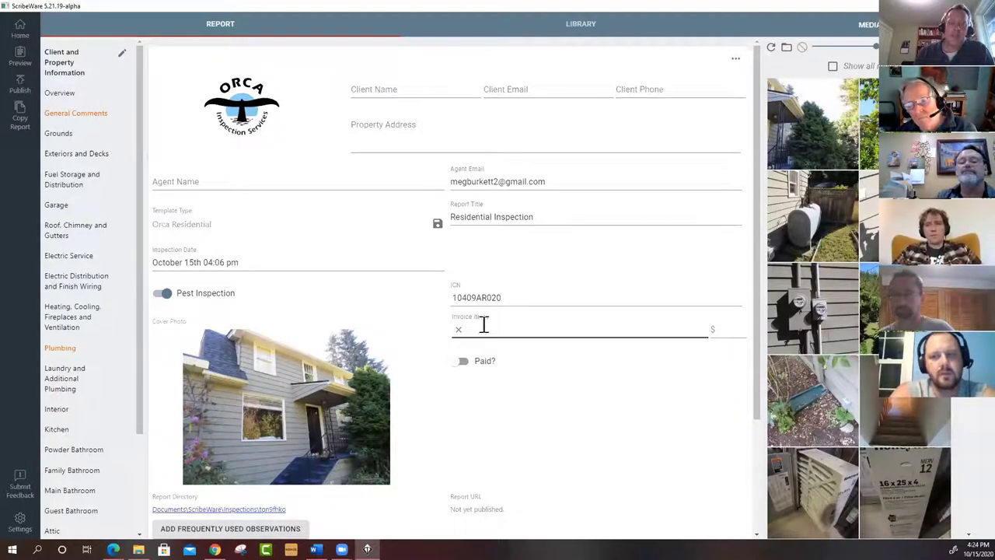
left_click(24, 62)
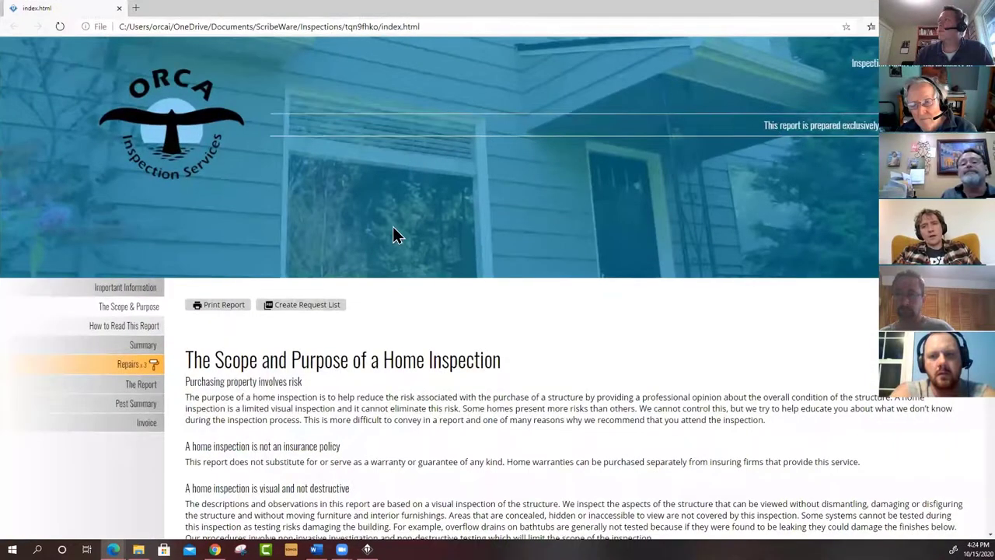
Step: Scroll the Edge preview to the $0.00 Invoice page, then switch back to ScribeWare
scroll(136, 433, "down", 5)
scroll(136, 434, "down", 10)
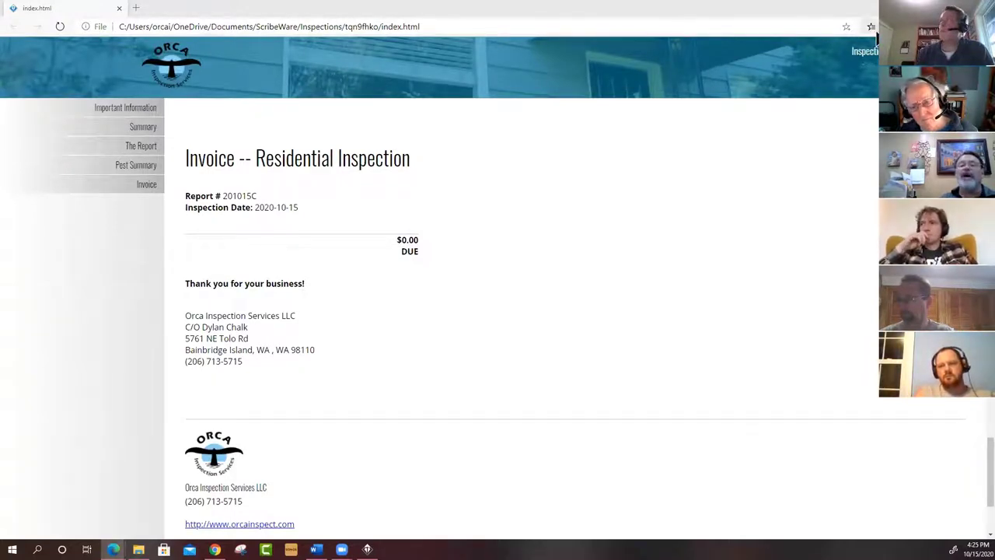
key("alt+Tab")
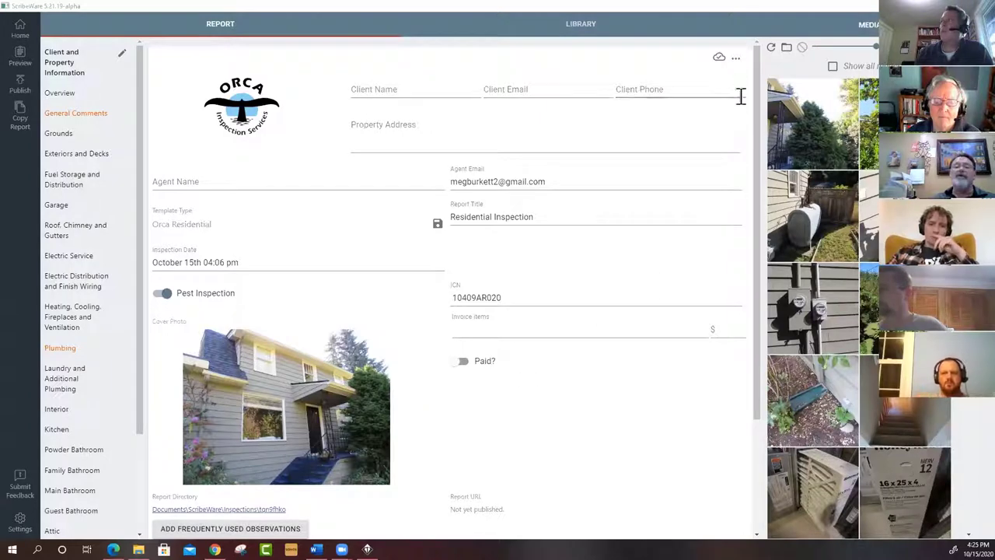
left_click(736, 60)
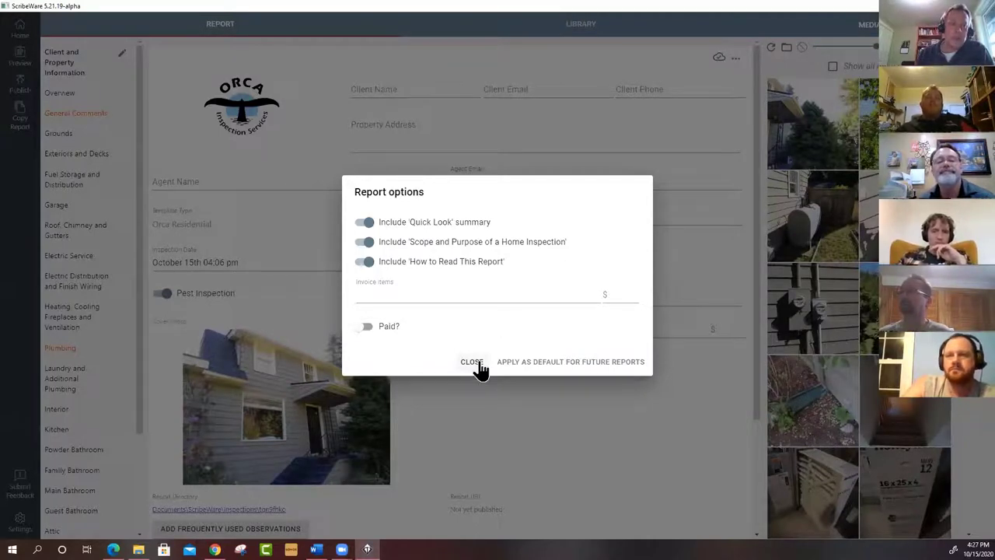
left_click(472, 362)
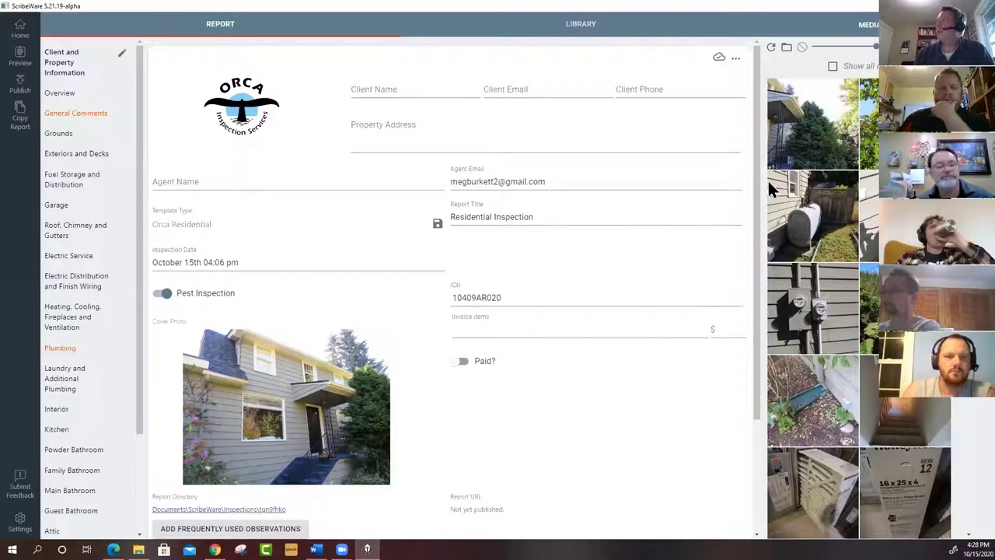
Step: Open the account Settings from the report form
left_click_drag(759, 170, 762, 111)
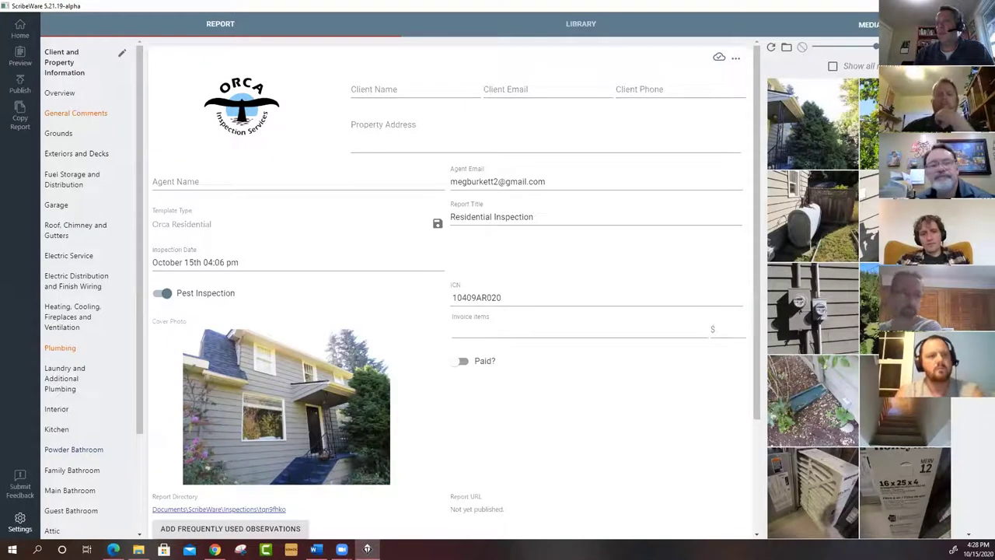
left_click(20, 519)
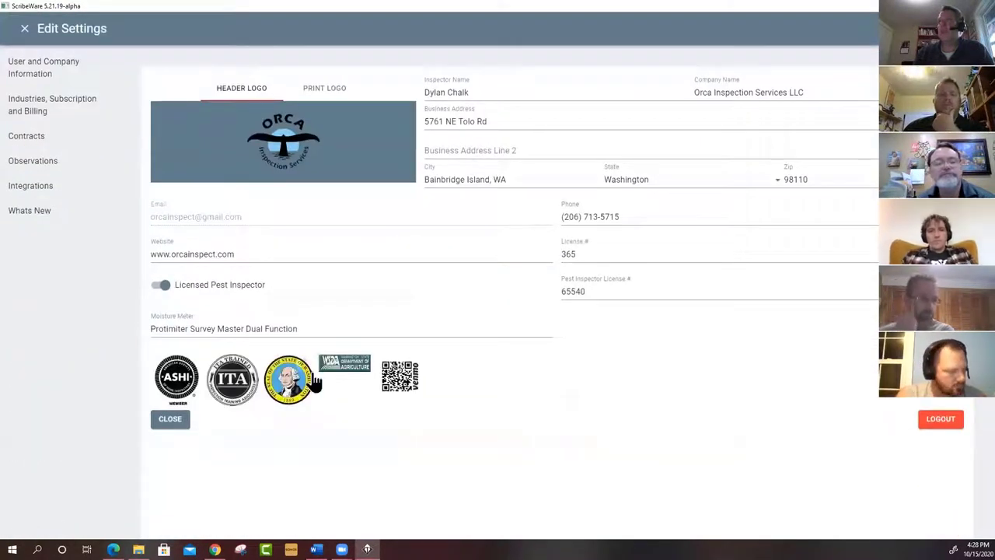
Step: Compare the Print Logo and Header Logo, then view Industries, Subscription and Billing
mouse_move(257, 179)
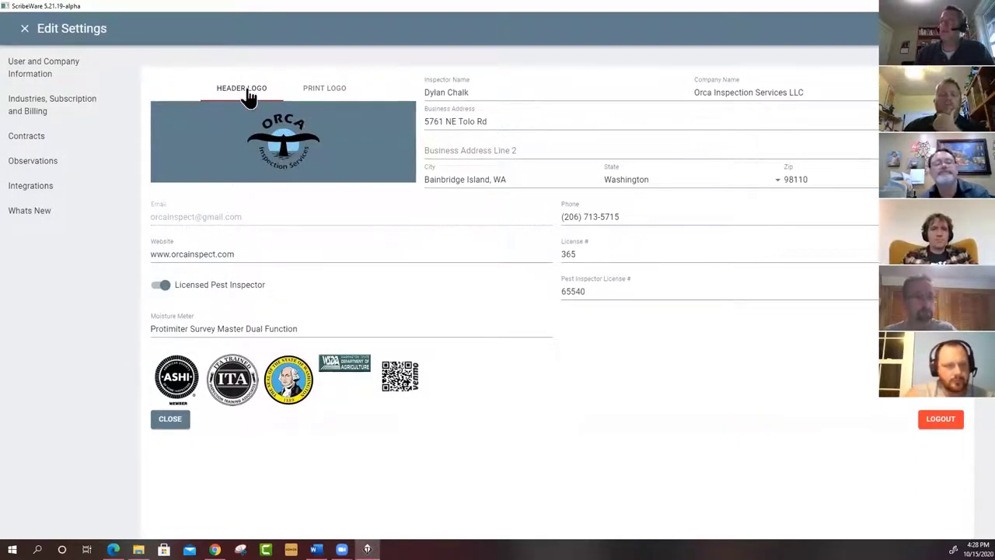
left_click(323, 101)
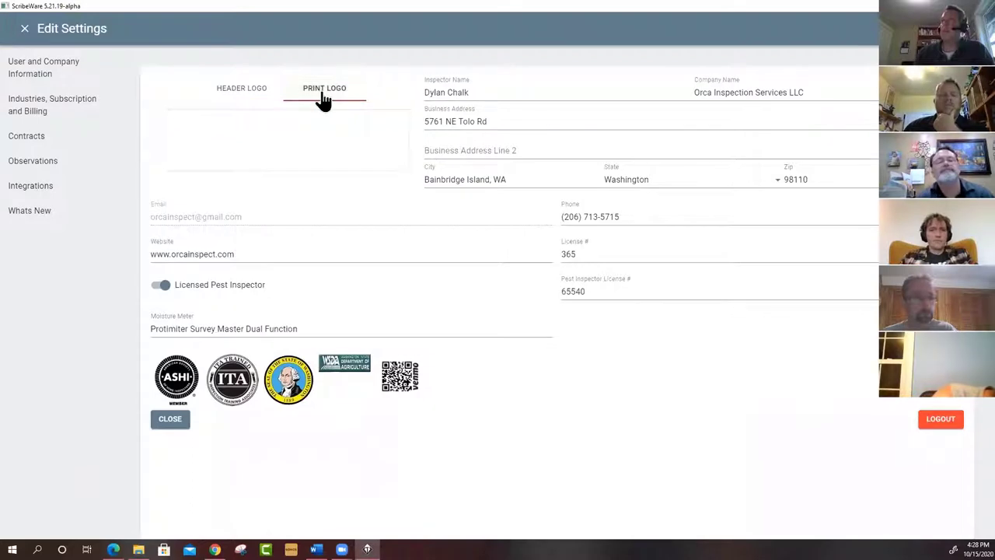
left_click(248, 97)
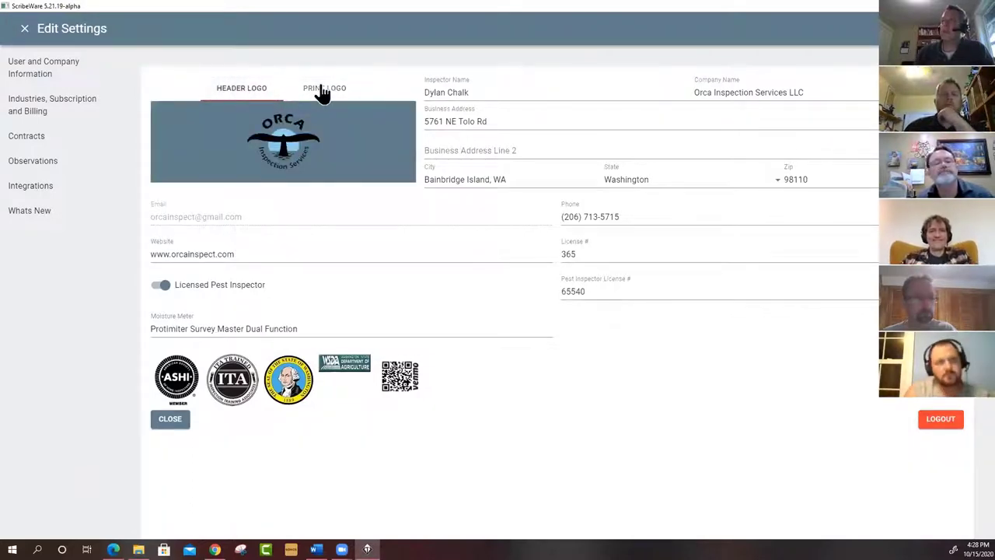
mouse_move(300, 134)
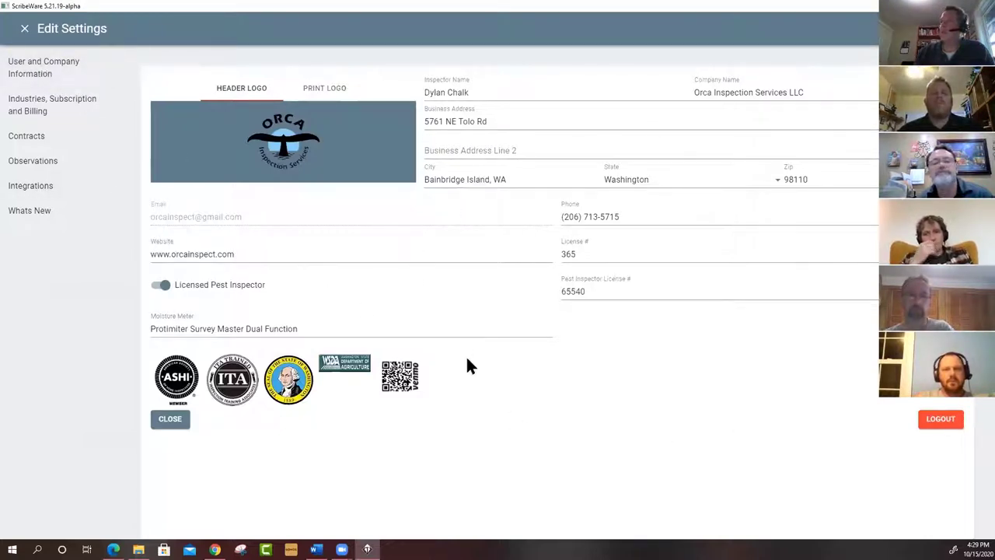
mouse_move(308, 402)
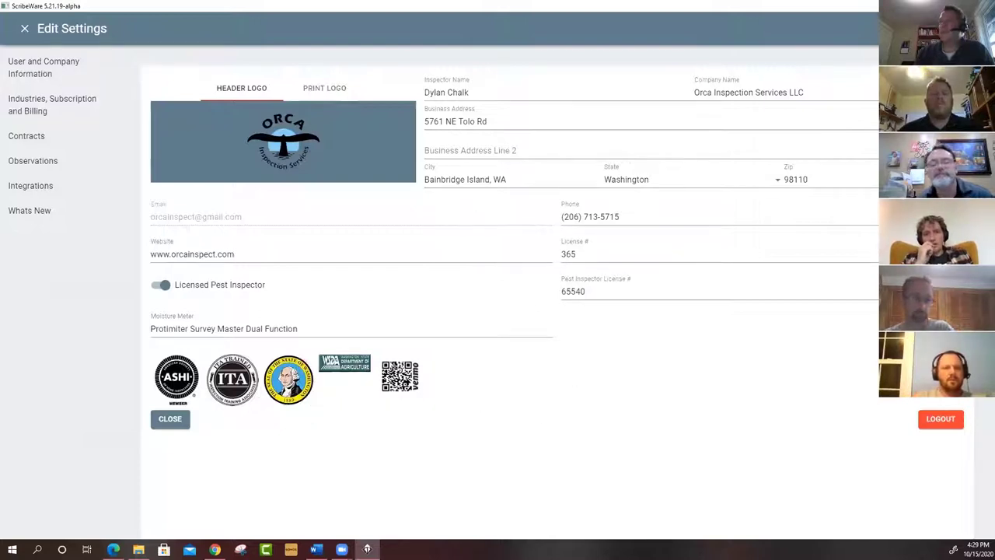
left_click(33, 115)
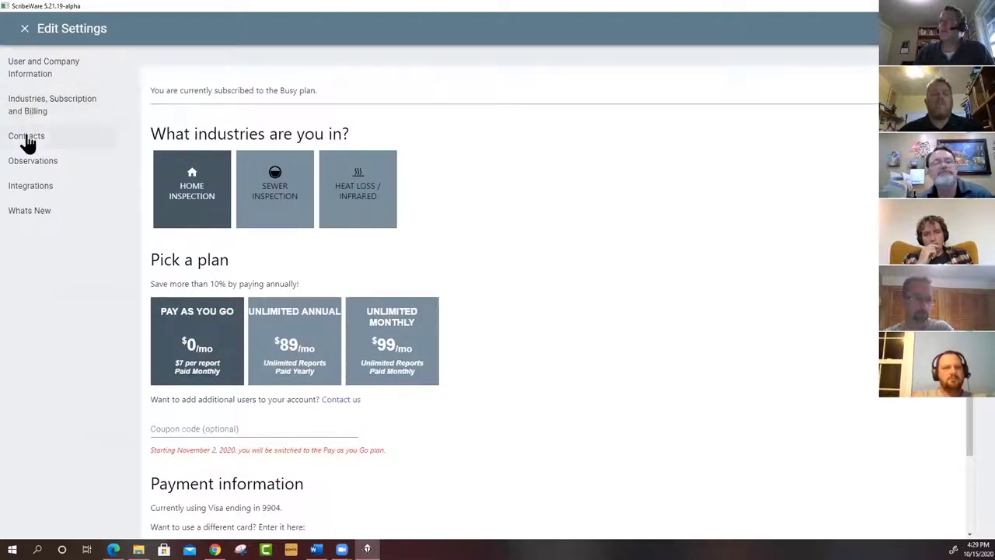
Step: Open Contracts and click into the empty Consulting Agreement editor
left_click(28, 141)
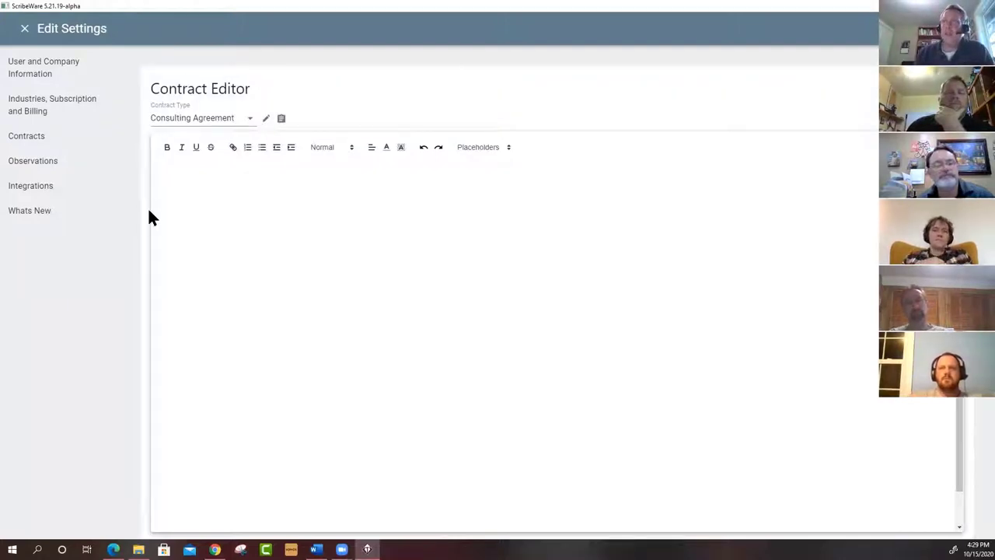
left_click(217, 205)
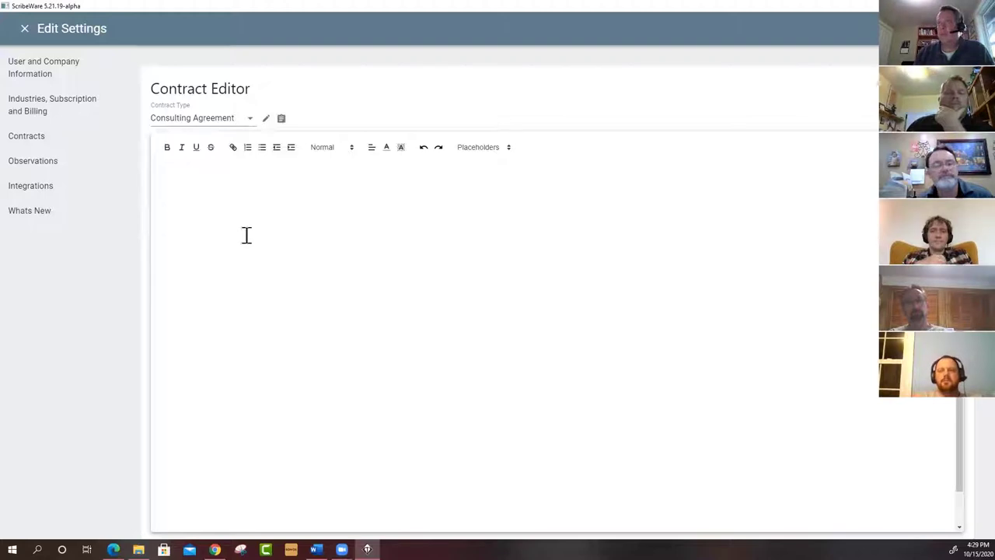
Step: Open Observations and inspect the Monitor modifier's name and description without saving
left_click(45, 165)
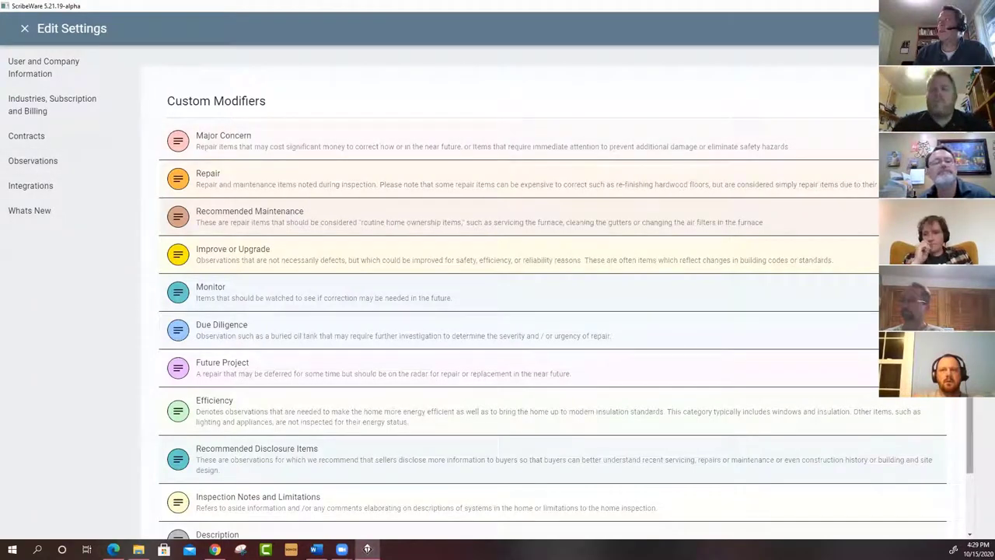
scroll(551, 296, "down", 1)
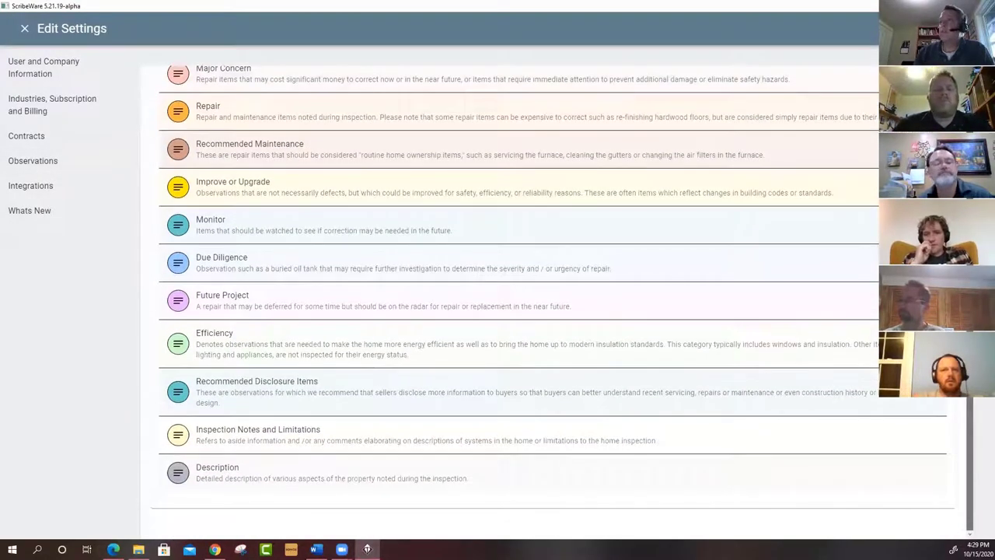
scroll(562, 298, "up", 1)
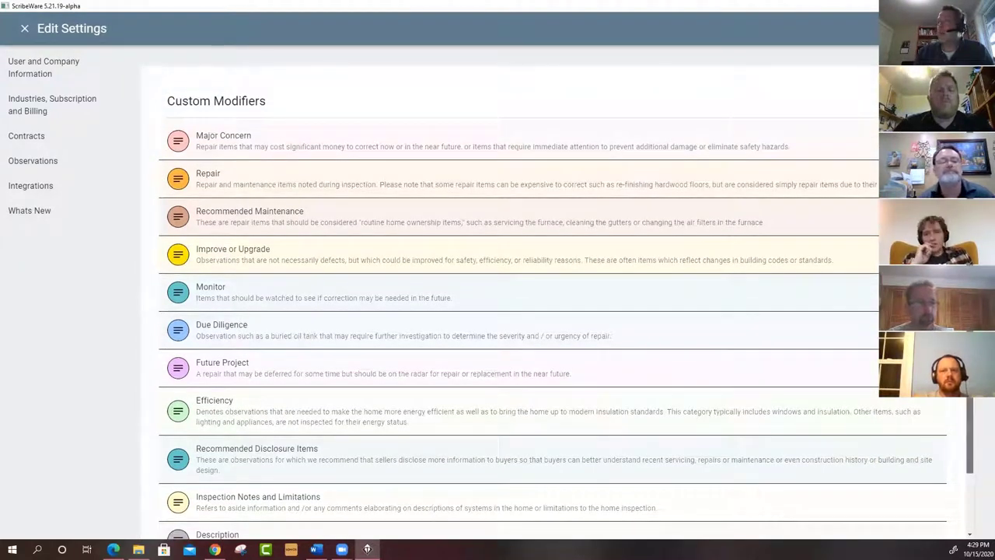
scroll(552, 311, "down", 1)
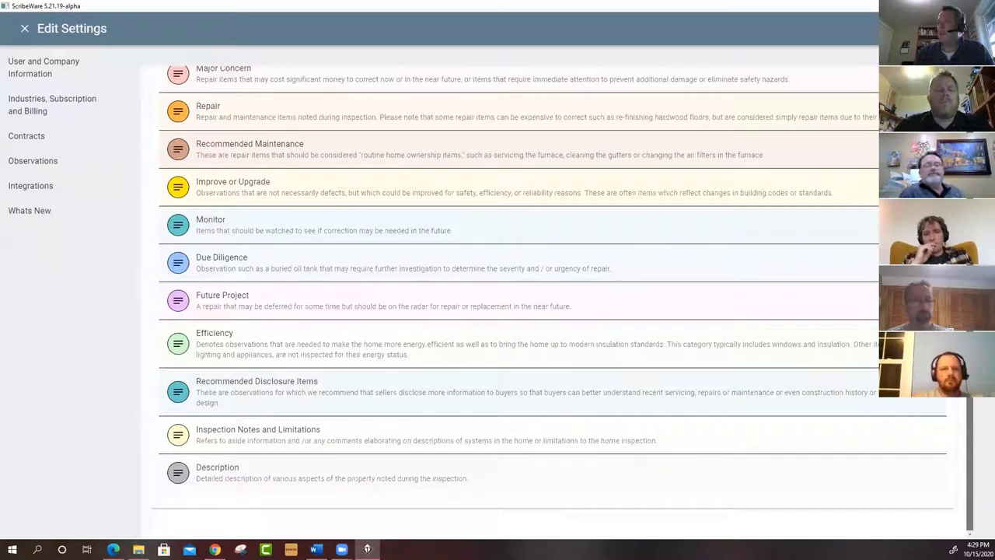
left_click(252, 230)
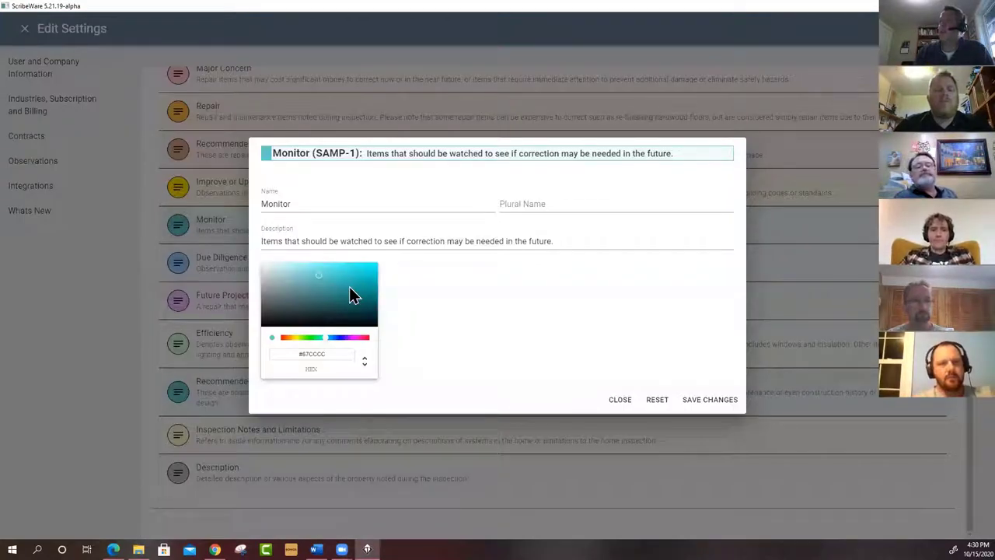
left_click(269, 241)
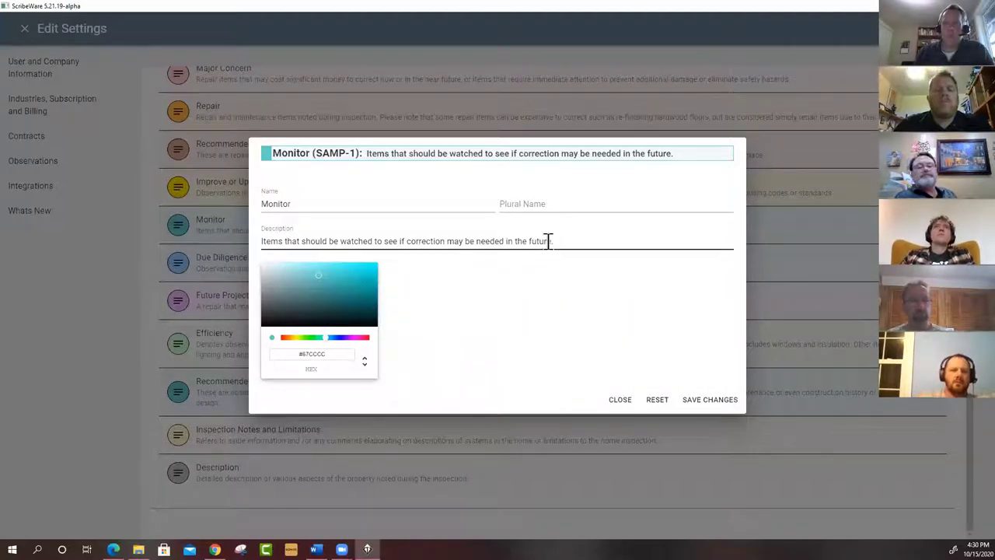
left_click(269, 203)
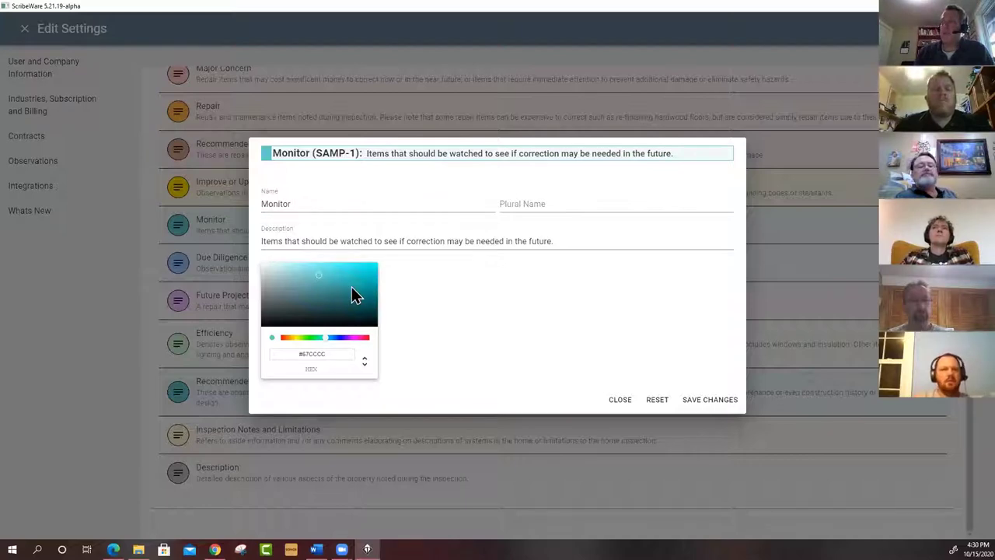
left_click(613, 400)
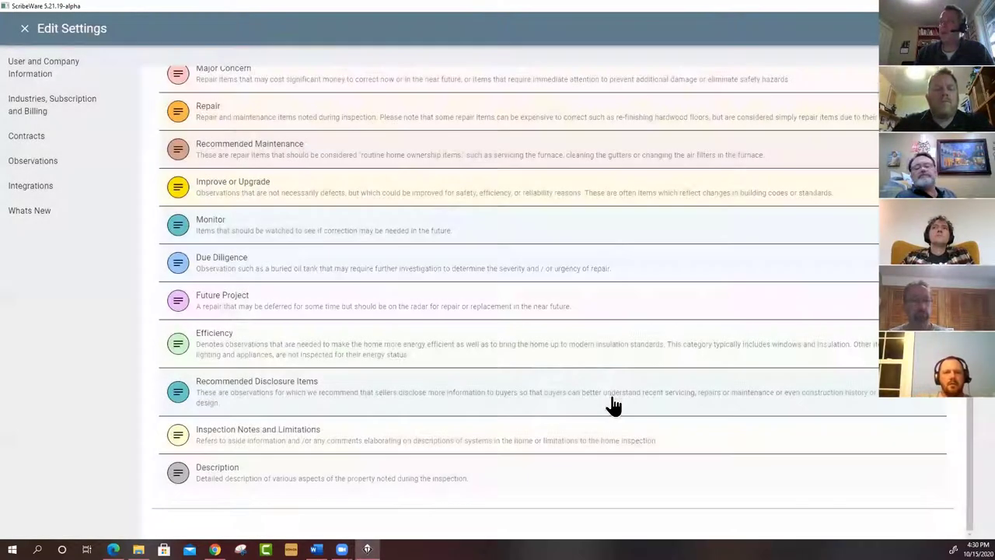
Step: Inspect the Repair modifier, glance at Integrations, and return to Custom Modifiers
scroll(275, 295, "up", 1)
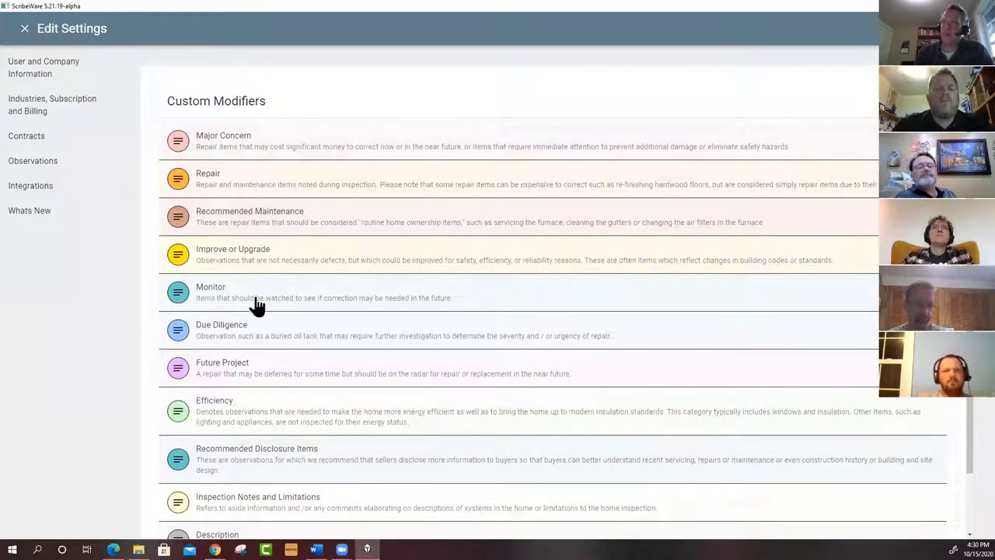
left_click(221, 174)
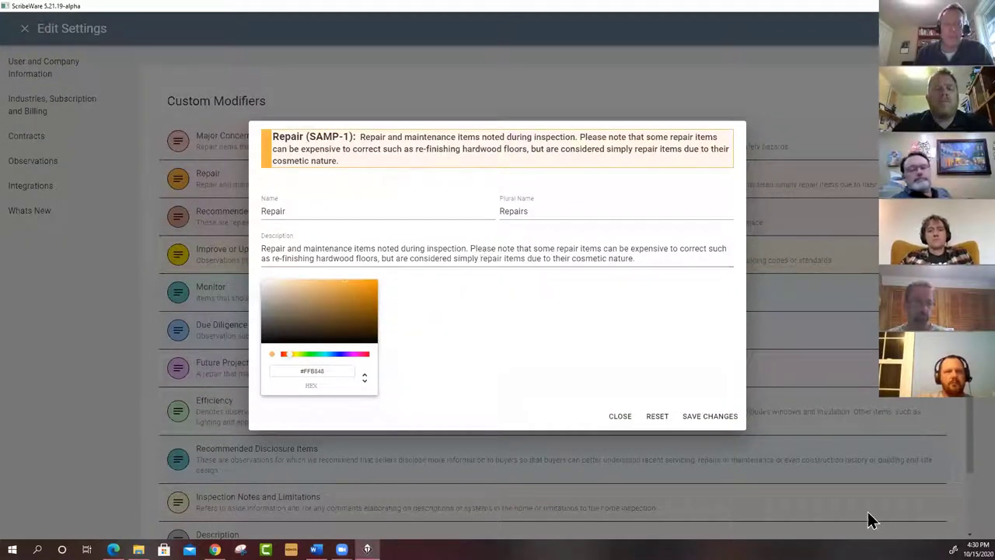
left_click(625, 420)
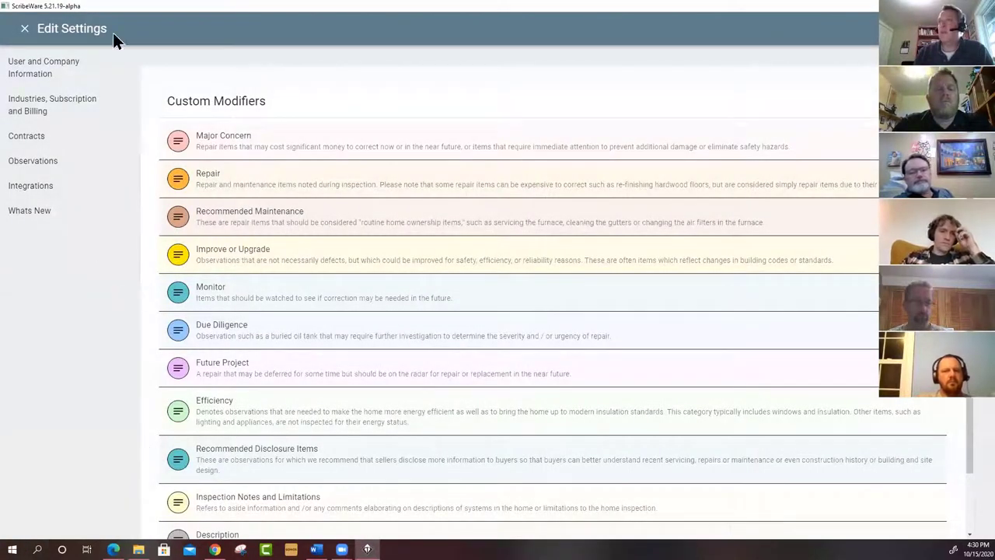
left_click(28, 194)
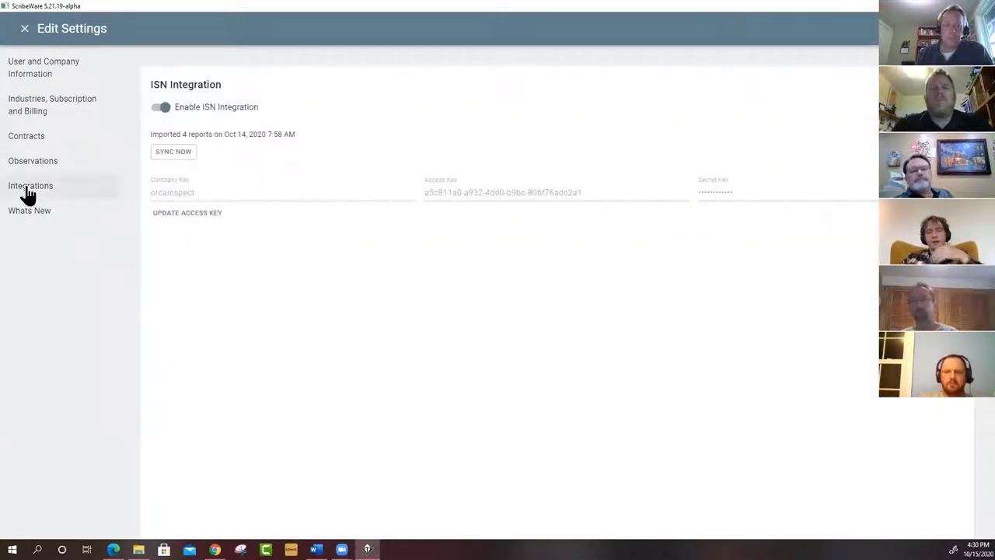
left_click(28, 167)
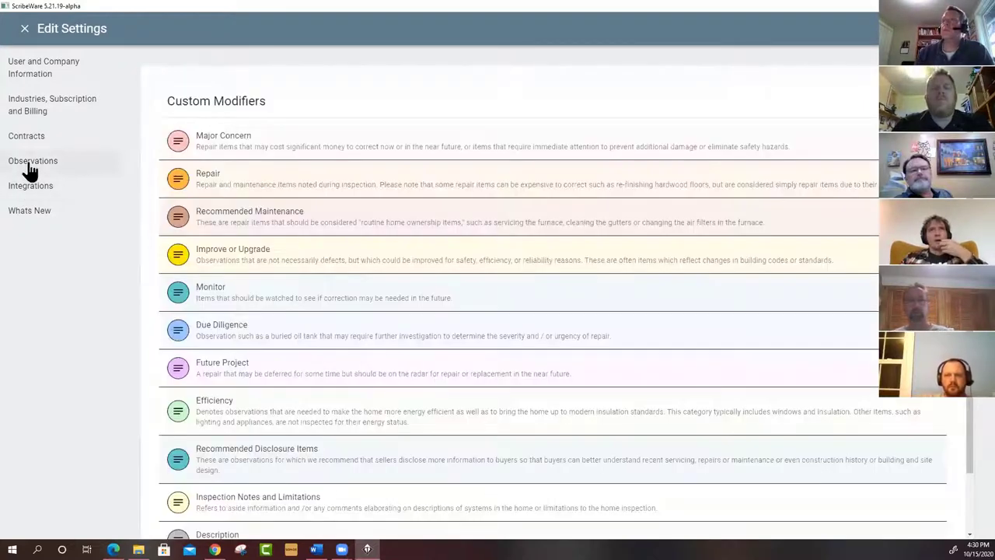
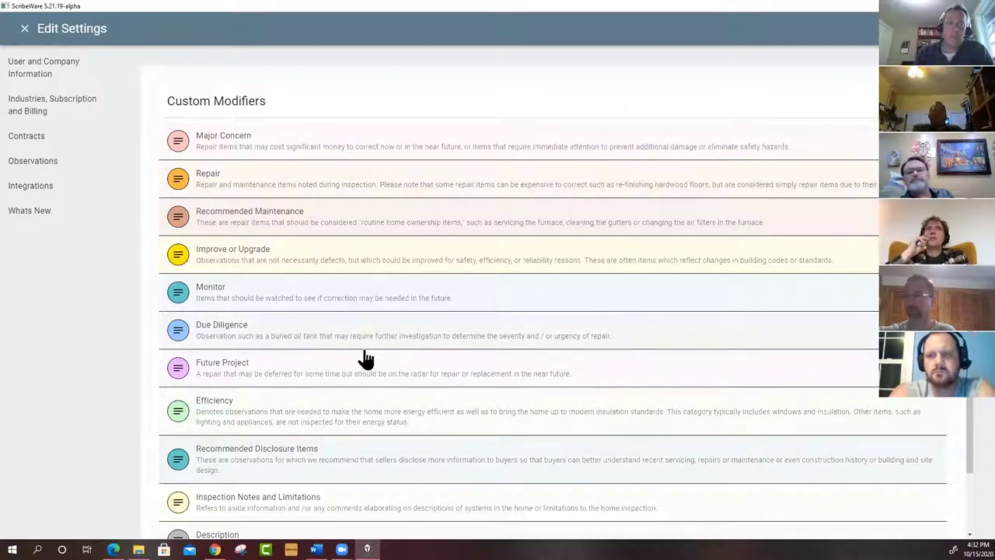
Step: Show the Whats New changelog under Integrations and scroll the release notes from 5.21.19
left_click(31, 190)
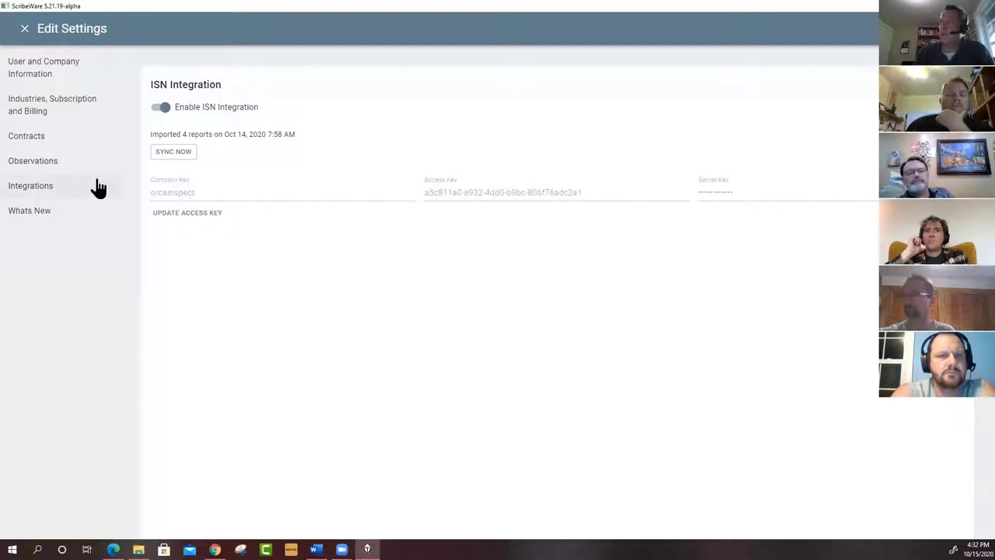
left_click(31, 211)
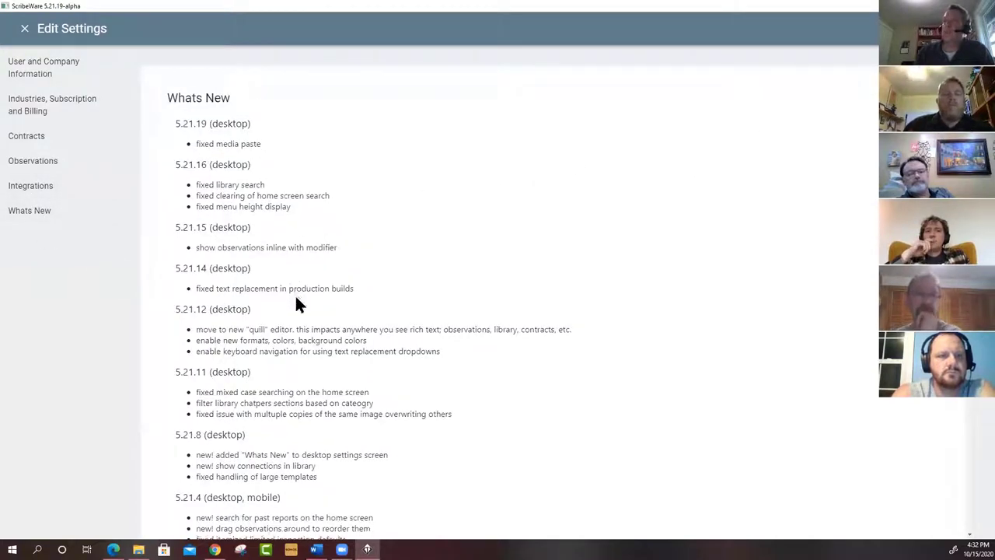
scroll(295, 300, "down", 4)
scroll(295, 299, "down", 6)
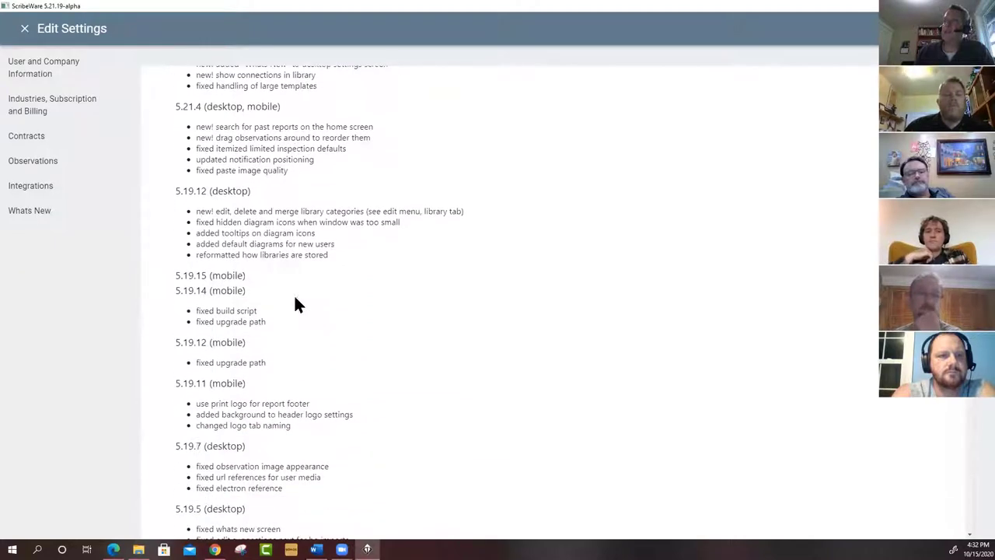
scroll(293, 298, "up", 10)
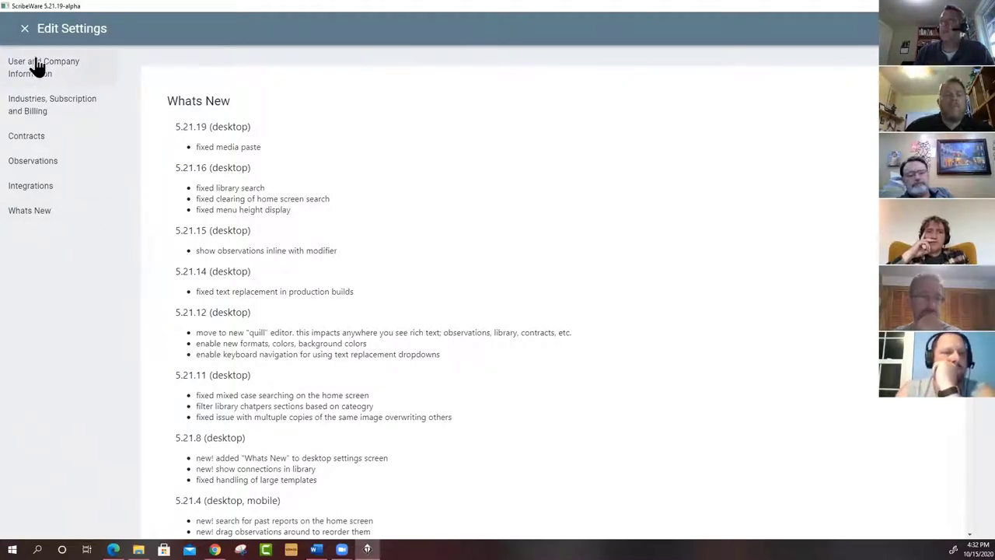
Step: Close Edit Settings and scroll down the report's Client and Property Information form
left_click(25, 32)
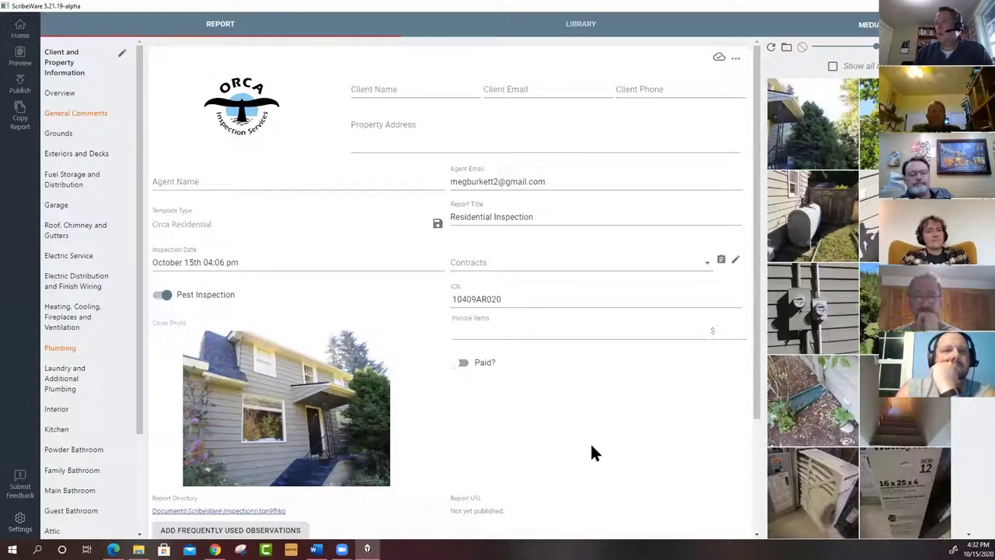
scroll(587, 451, "down", 1)
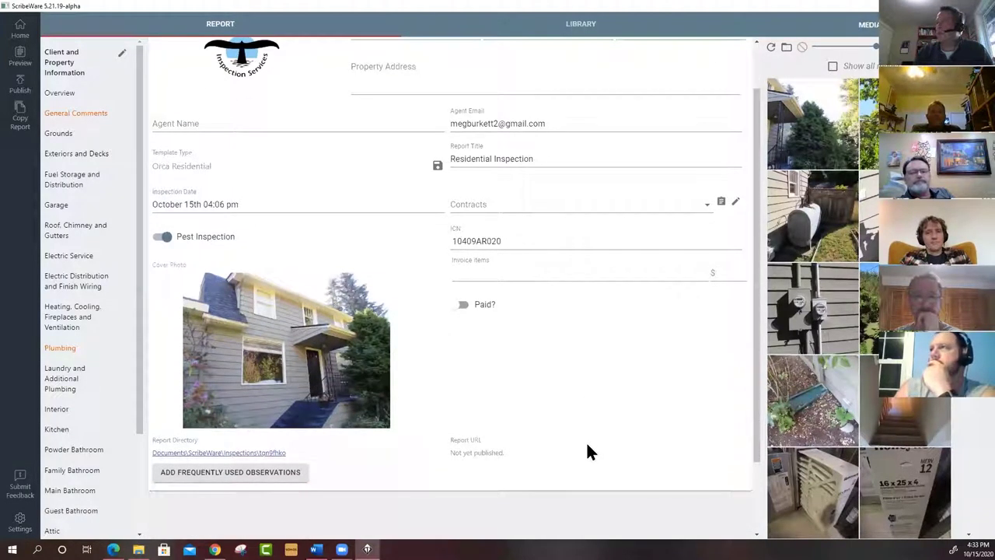
Step: Add the Prune Vegetation Off House and NFPA Level II chimney observations from the frequently used list
left_click(221, 480)
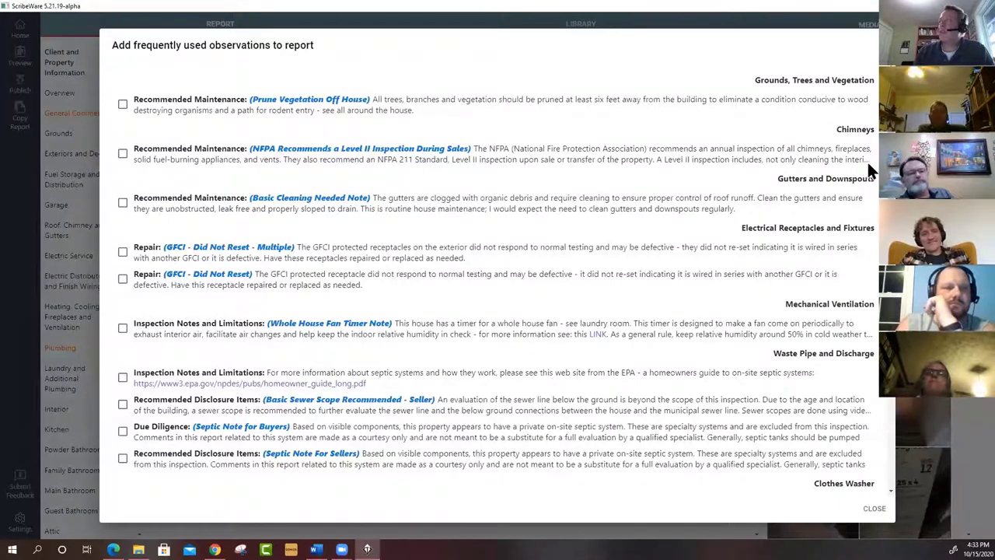
scroll(867, 163, "down", 3)
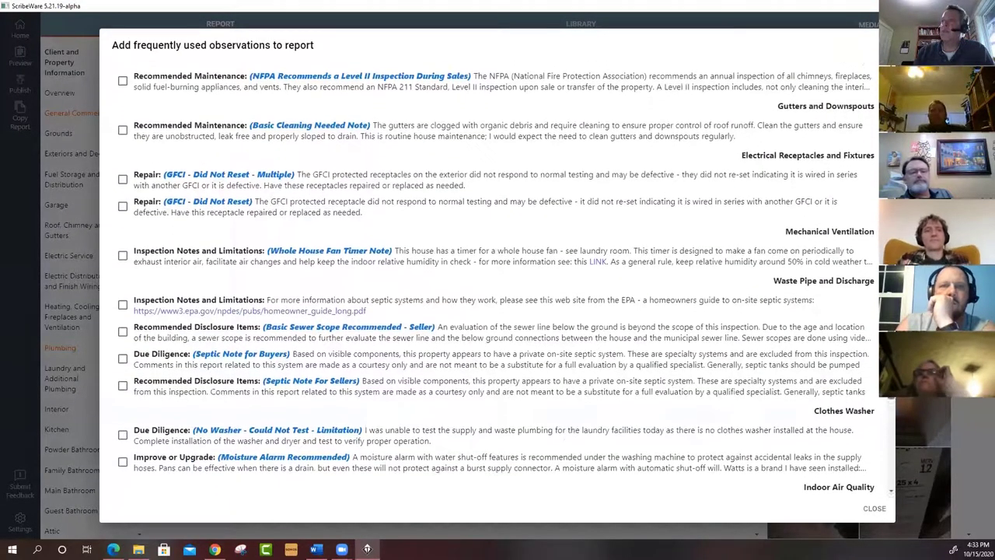
scroll(878, 327, "down", 6)
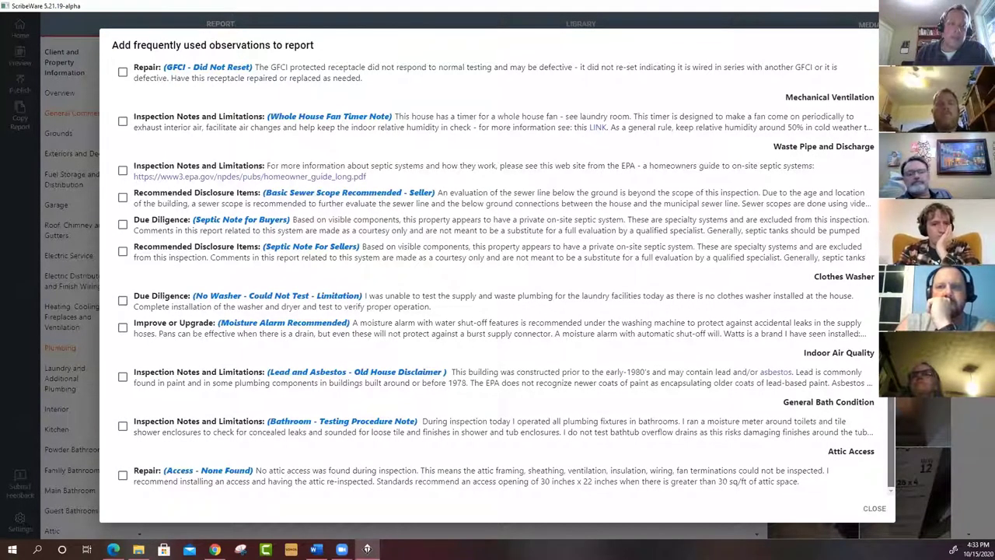
scroll(498, 280, "up", 1)
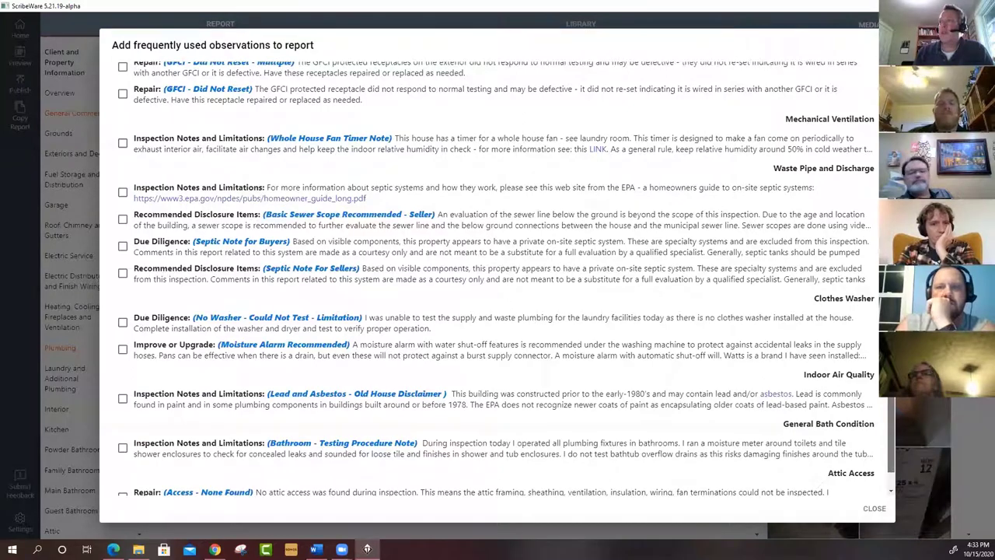
scroll(498, 279, "up", 3)
scroll(457, 231, "up", 1)
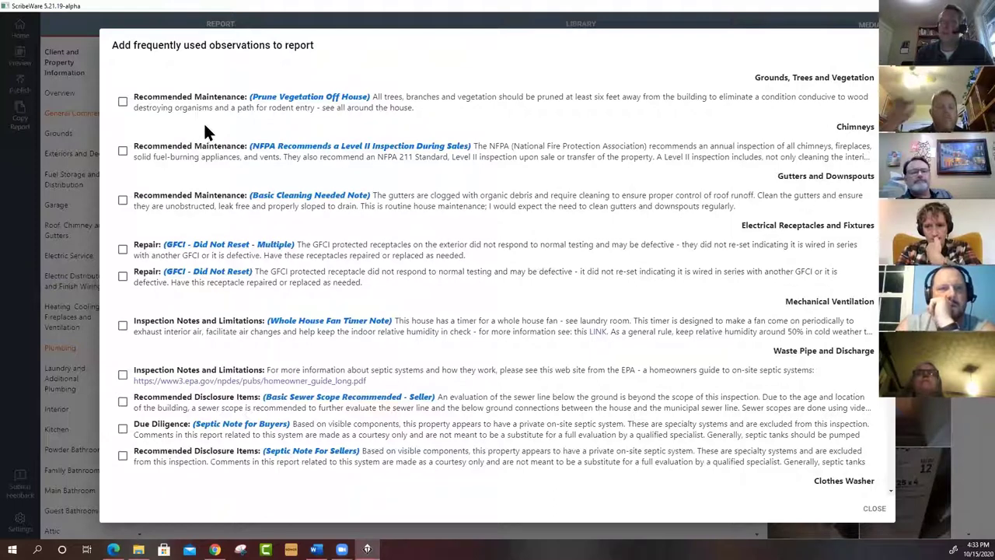
left_click(123, 102)
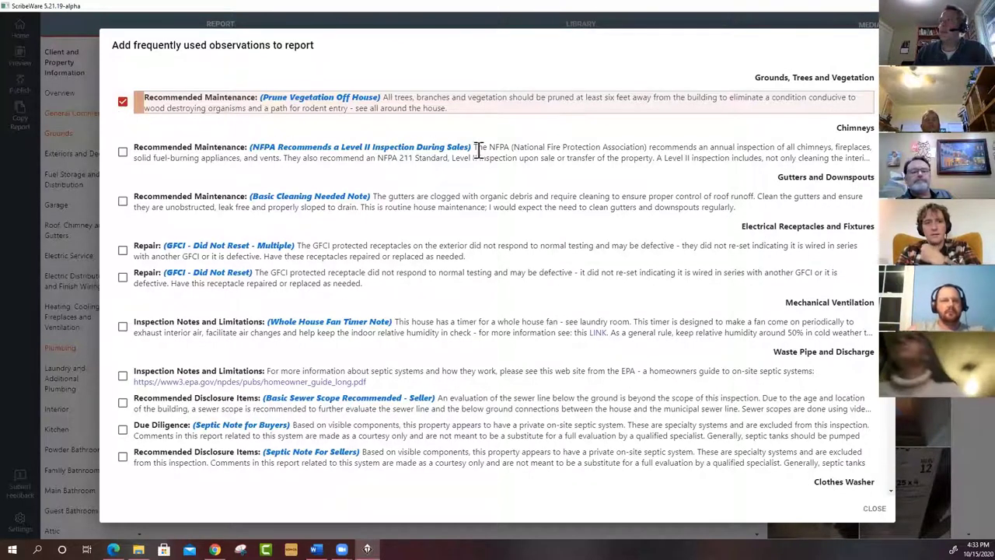
left_click(123, 153)
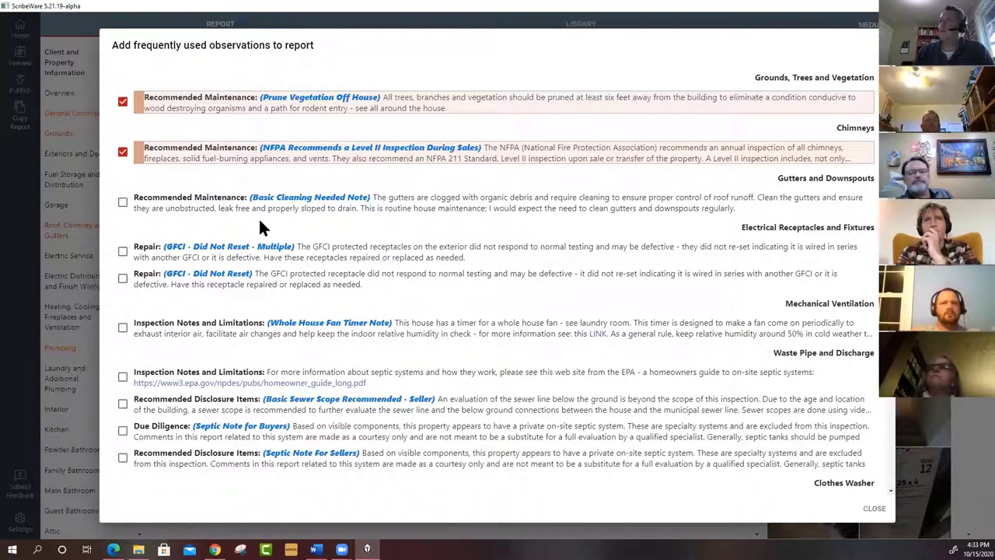
Step: Add Septic Note for Buyers, Moisture Alarm Recommended and Lead and Asbestos observations, then close the list
scroll(463, 348, "down", 1)
scroll(462, 349, "down", 1)
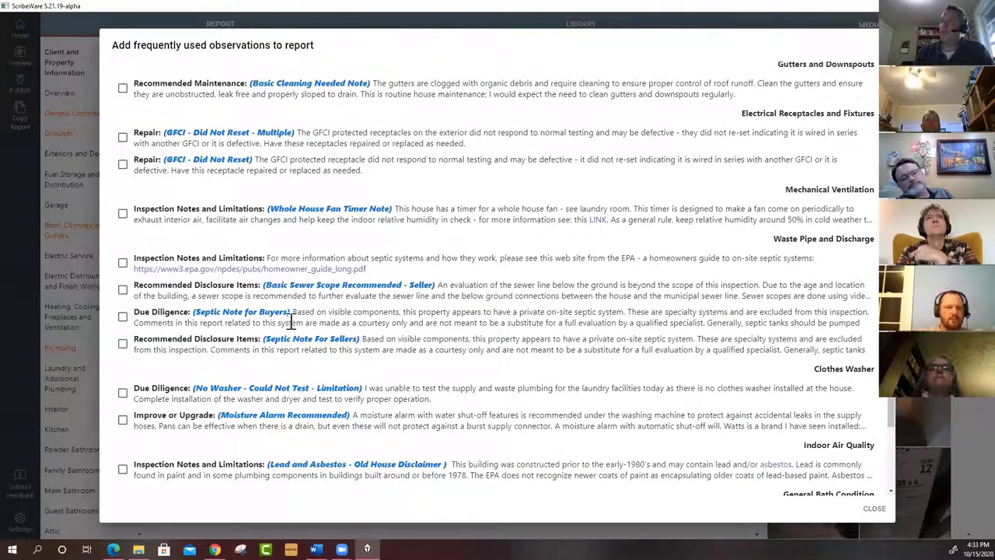
left_click(122, 316)
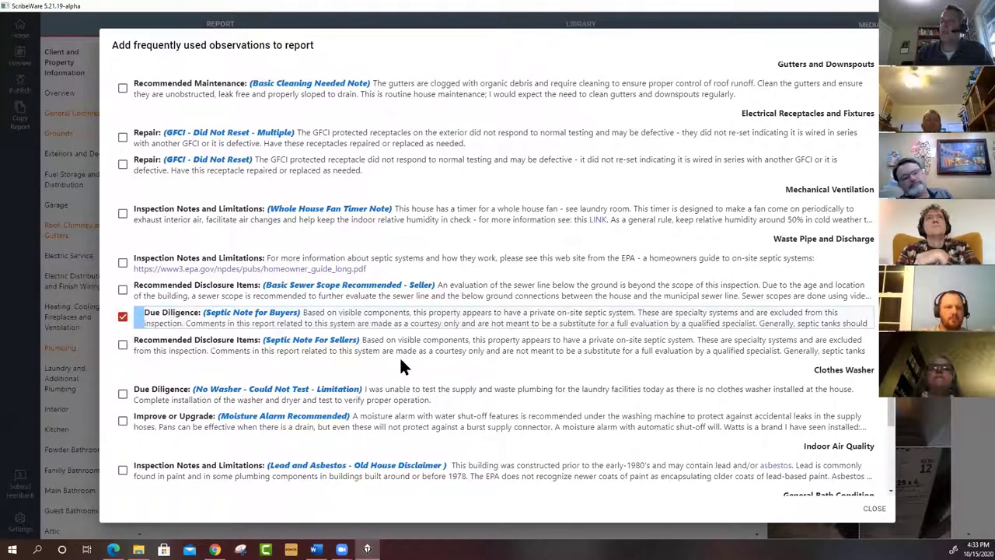
scroll(399, 362, "down", 1)
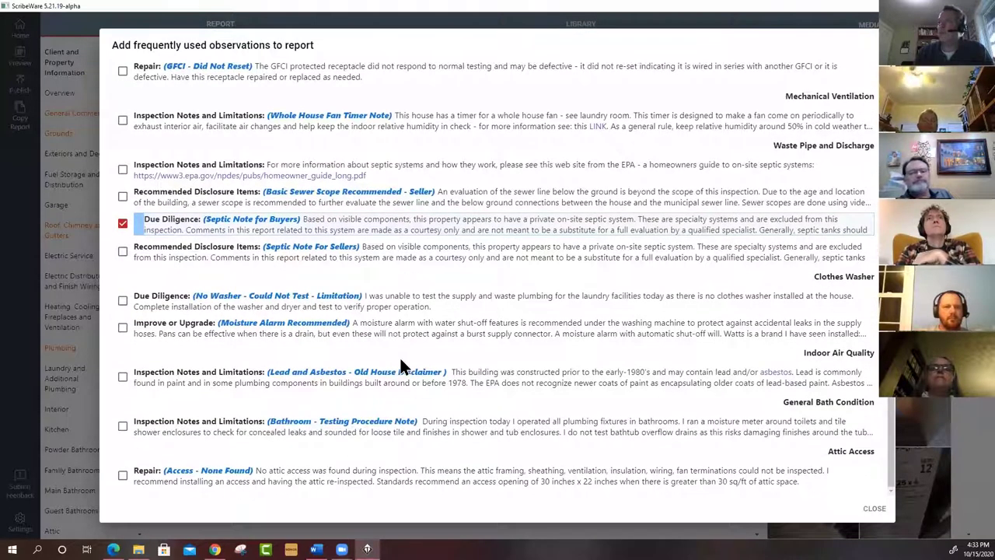
left_click(122, 327)
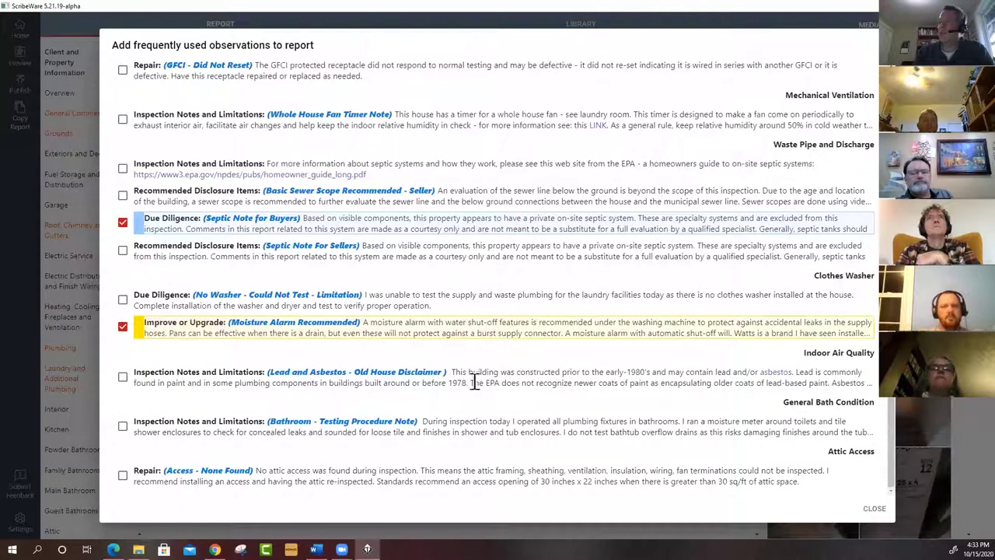
left_click(124, 380)
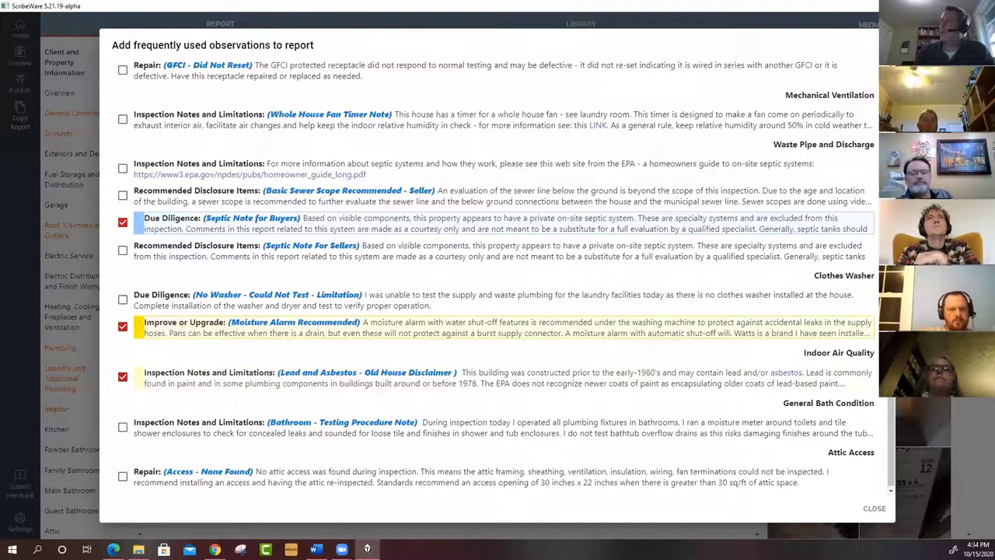
left_click(872, 510)
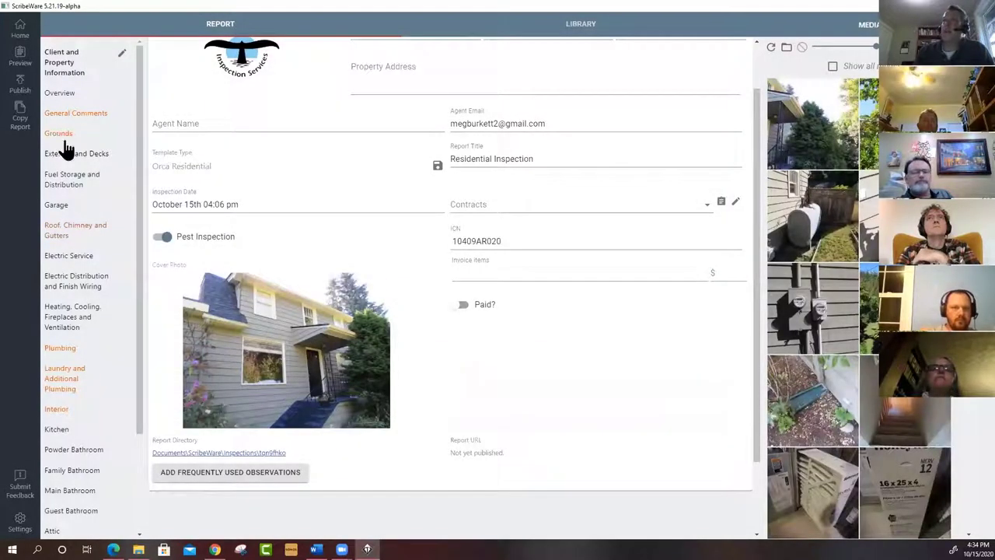
Step: Set Occupancy to Occupied in General Comments, adding the Occupied House Limitation note
left_click(64, 116)
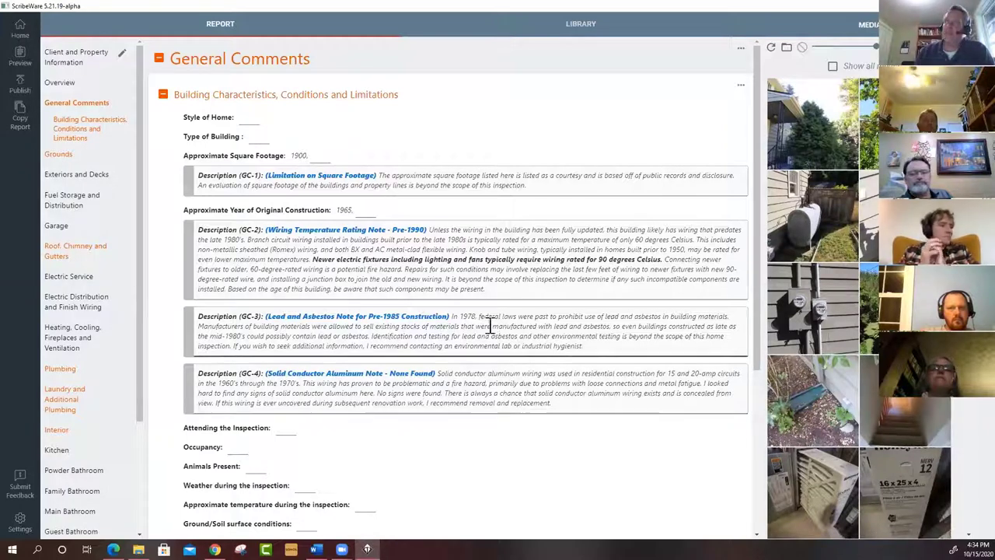
left_click(241, 450)
scroll(241, 446, "down", 1)
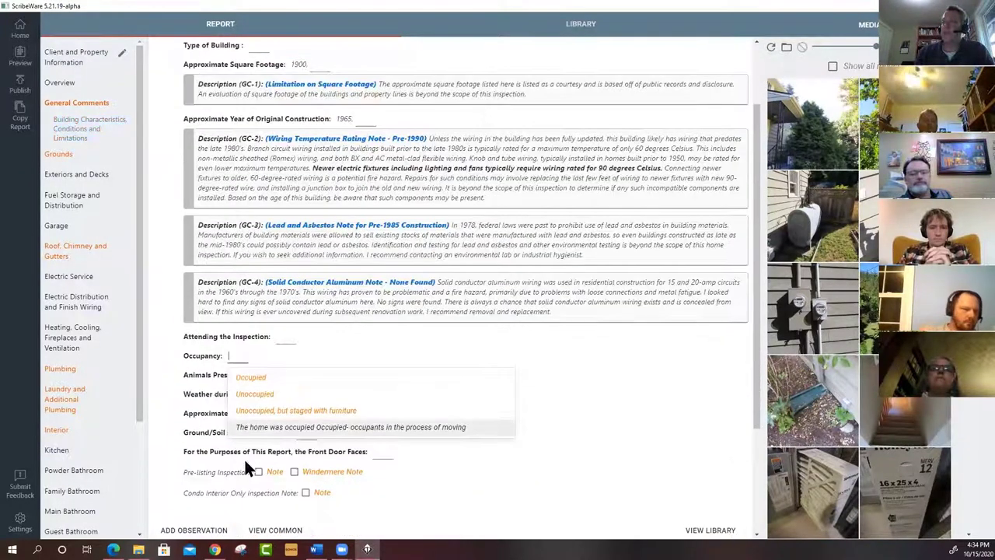
left_click(264, 378)
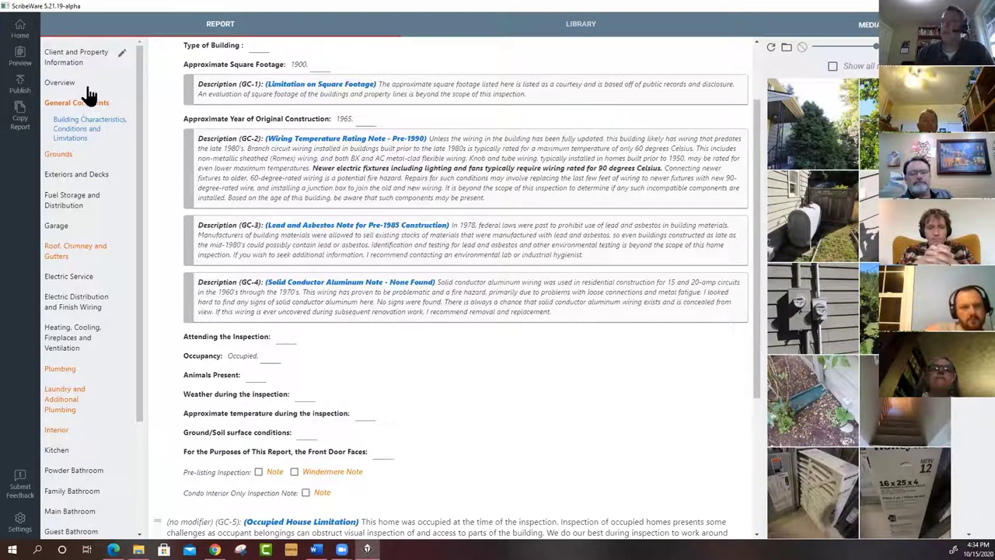
Step: Return to Client and Property Information and reopen then dismiss the frequently used observations list
left_click(77, 62)
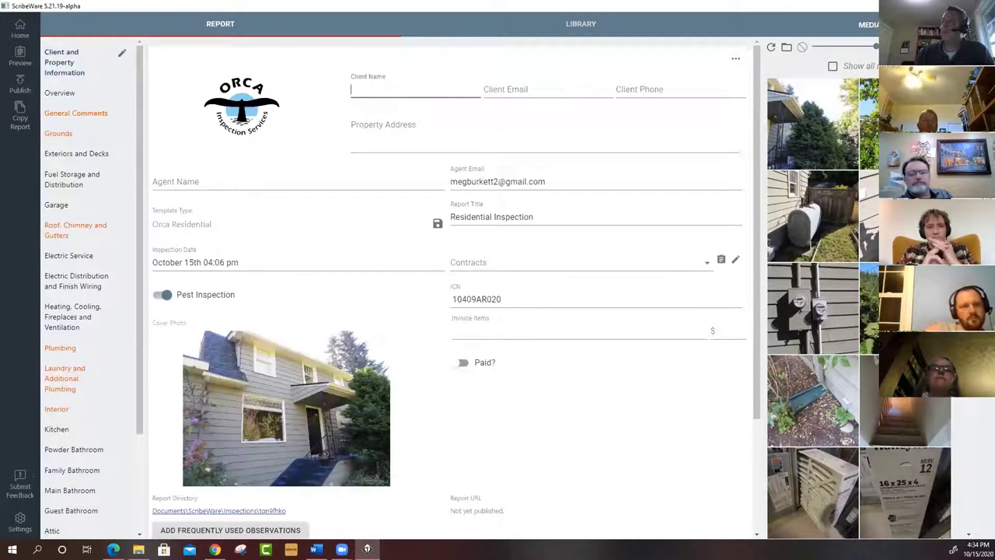
scroll(267, 521, "down", 2)
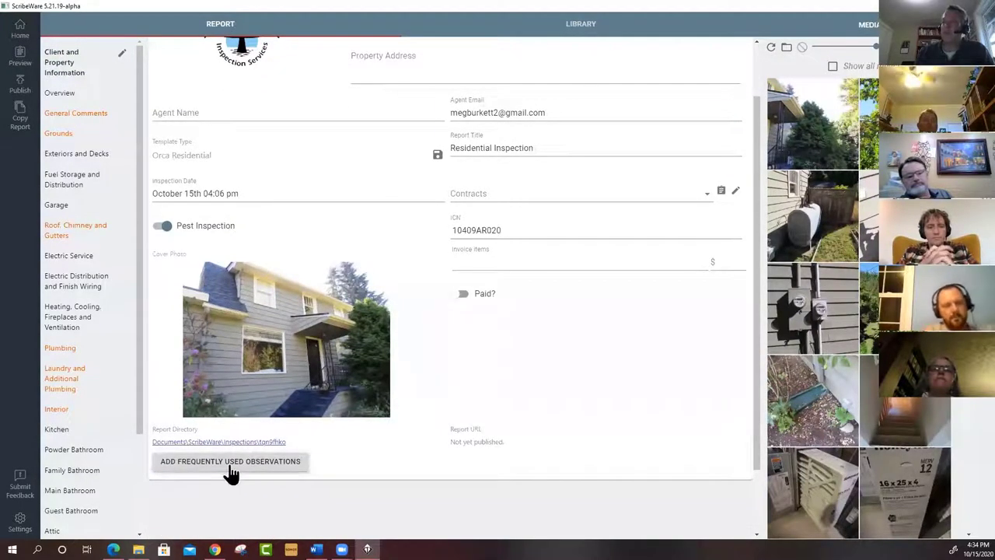
left_click(231, 462)
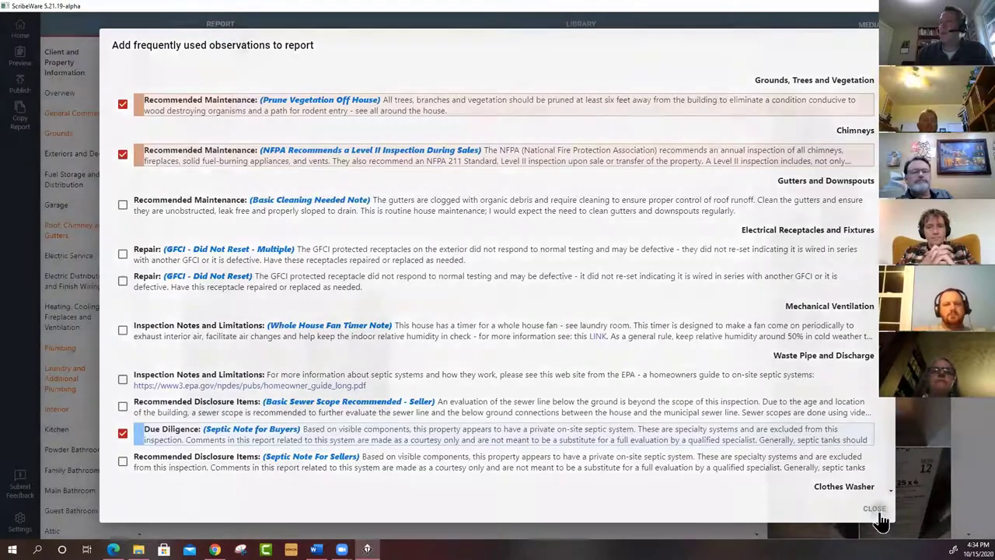
left_click(874, 508)
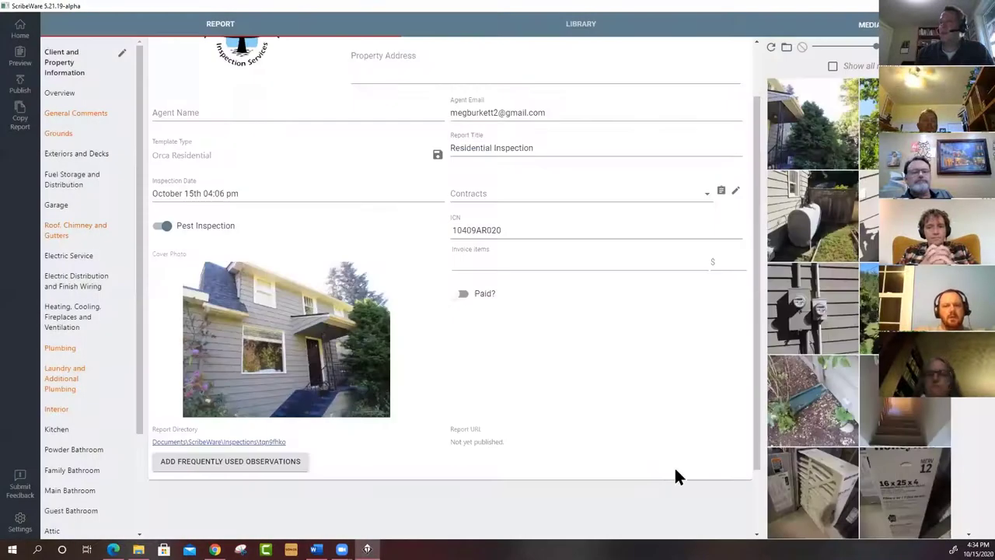
Step: Mark Roof Materials as Composition - New - Looks Professional in Roof, Chimney and Gutters
left_click(63, 229)
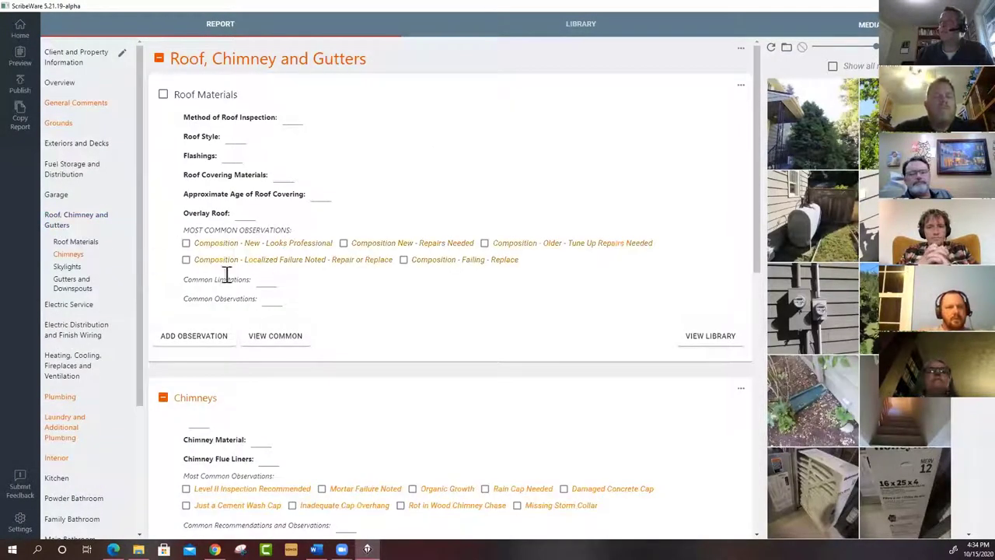
left_click(186, 245)
scroll(427, 357, "down", 2)
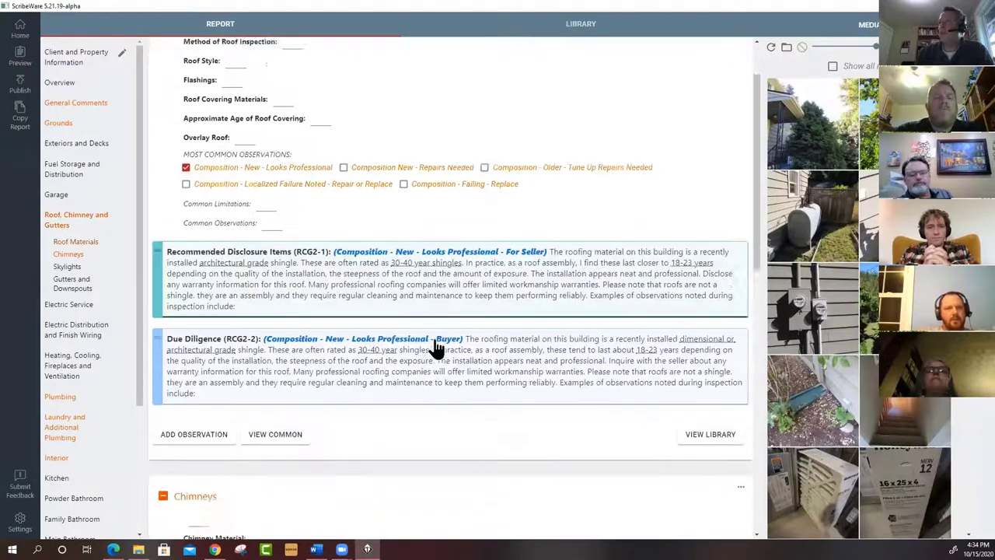
Step: Open the Due Diligence observation's library entry, cancel without changes, and go to Client and Property Information
left_click(342, 327)
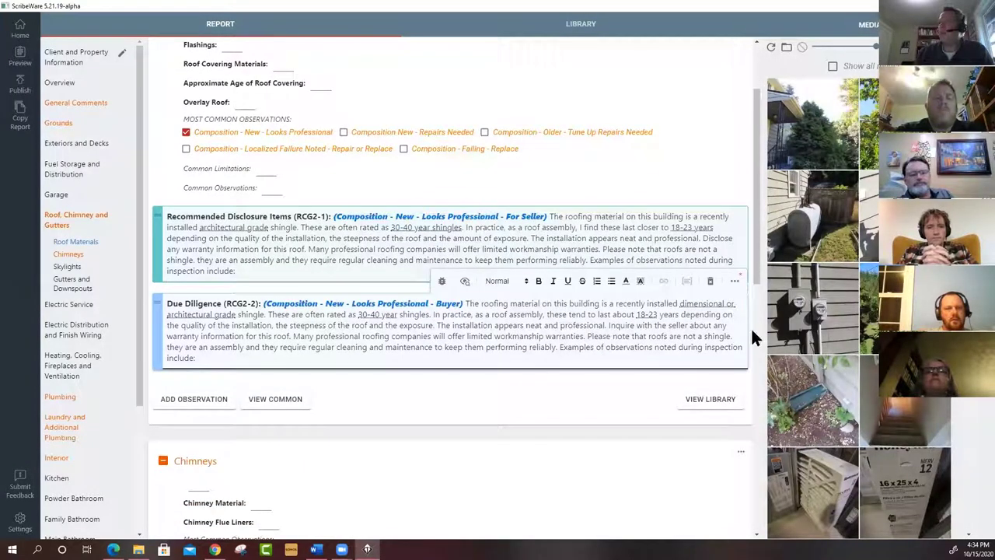
left_click(734, 281)
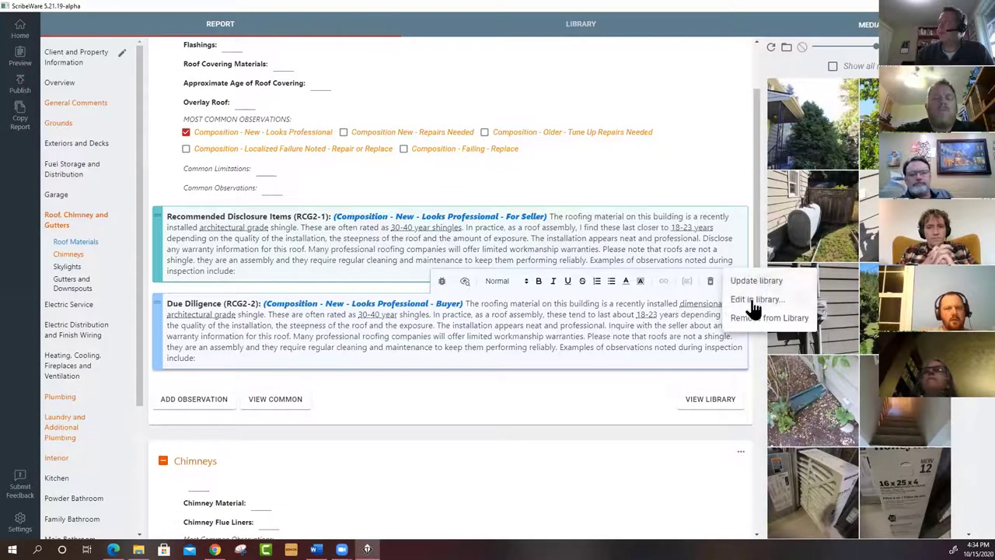
left_click(754, 300)
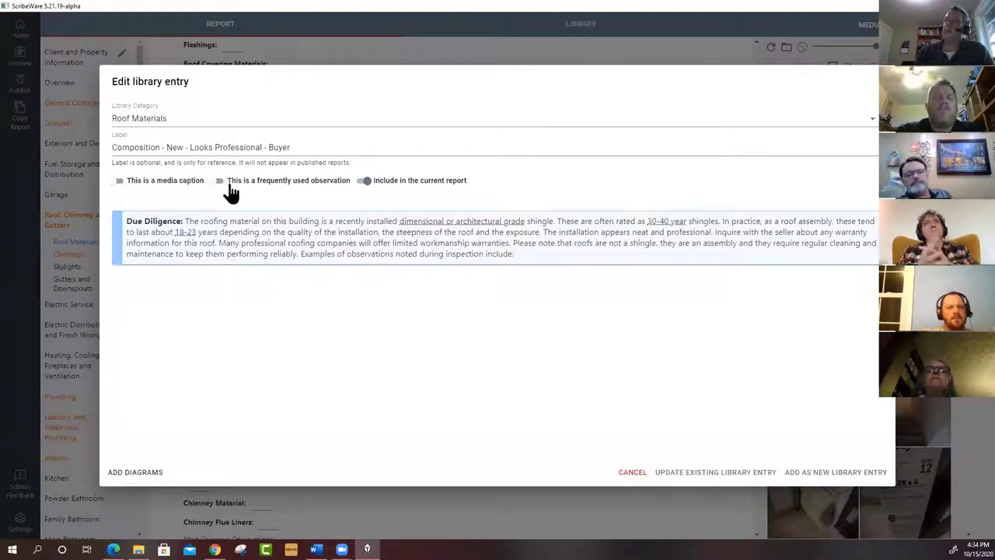
left_click(628, 474)
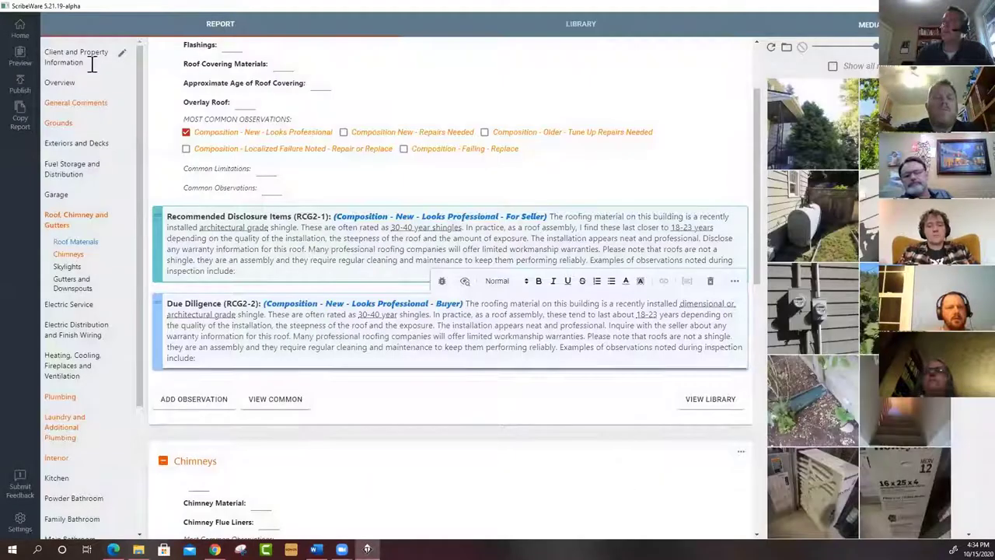
left_click(70, 64)
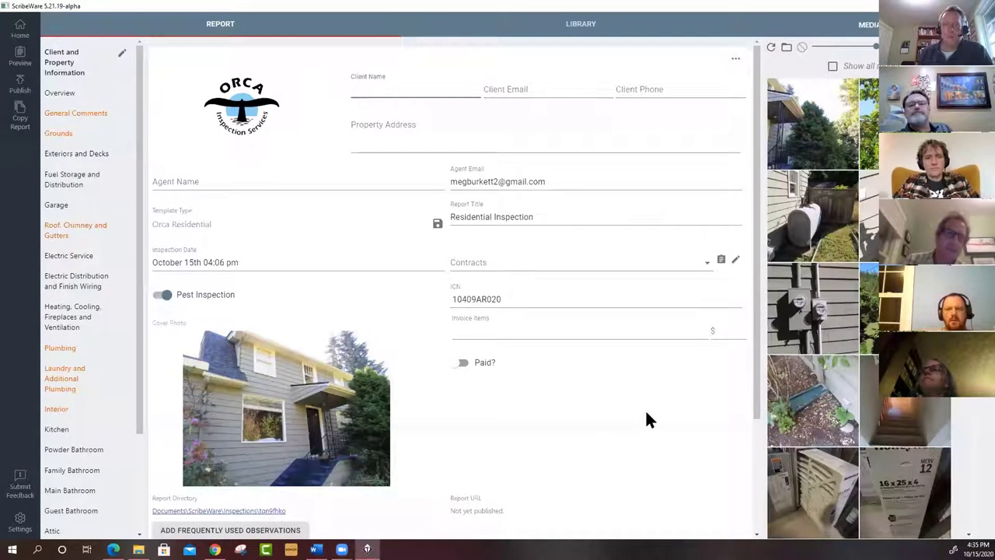
Step: Drag the Due Diligence roof observation above Recommended Disclosure in Roof Materials
left_click(62, 230)
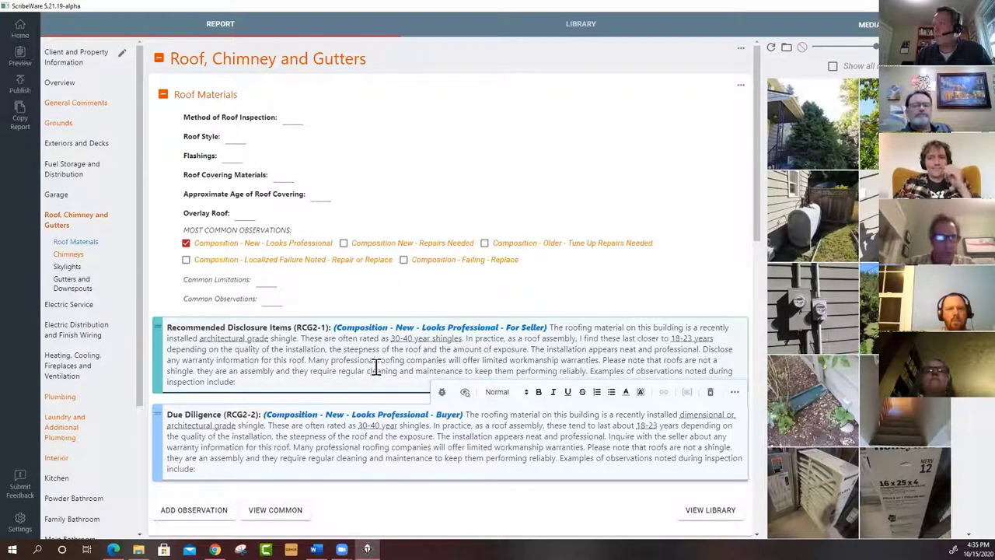
left_click(272, 451)
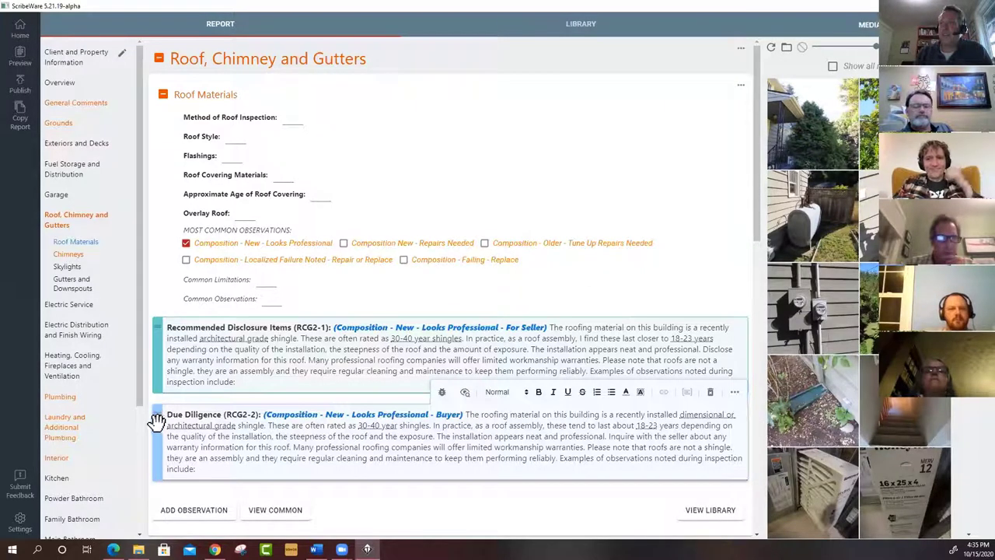
left_click_drag(159, 412, 169, 337)
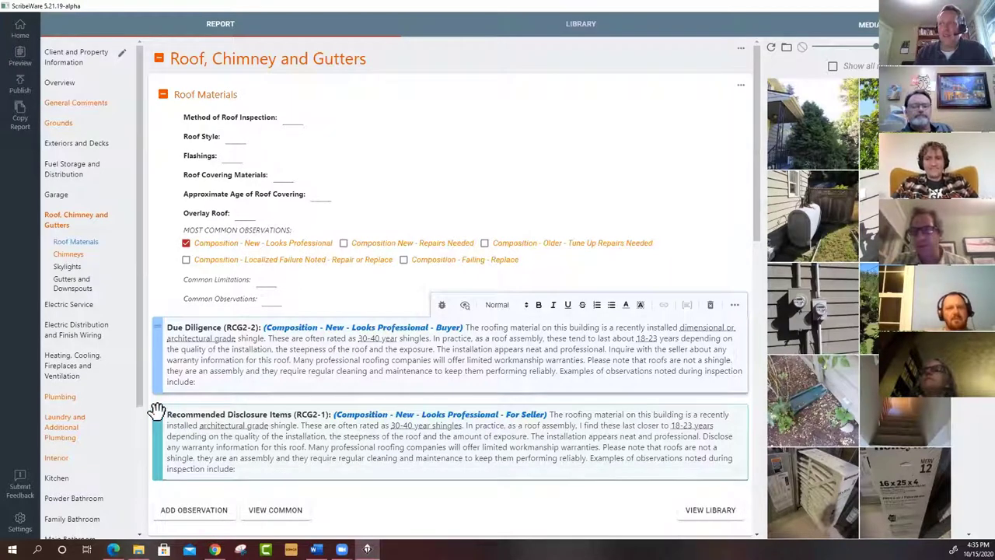
left_click_drag(158, 404, 155, 322)
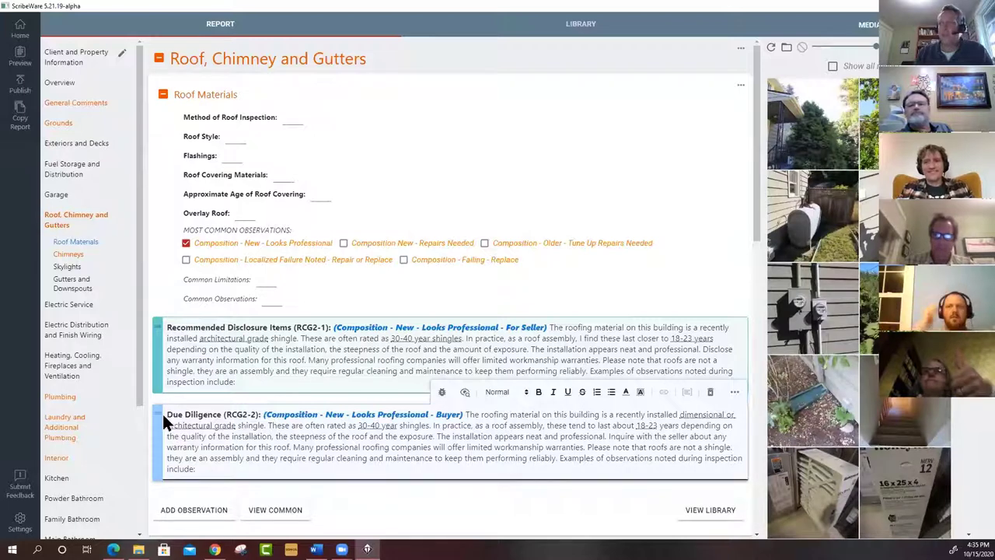
left_click_drag(162, 412, 178, 355)
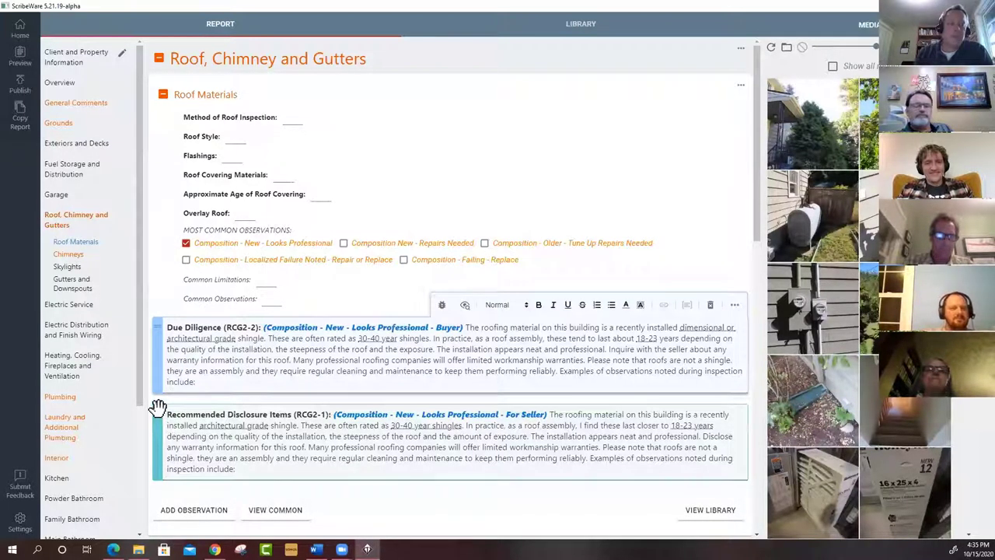
Step: Insert six site photos into the Due Diligence observation and rearrange the house photo within the grid
scroll(263, 404, "down", 1)
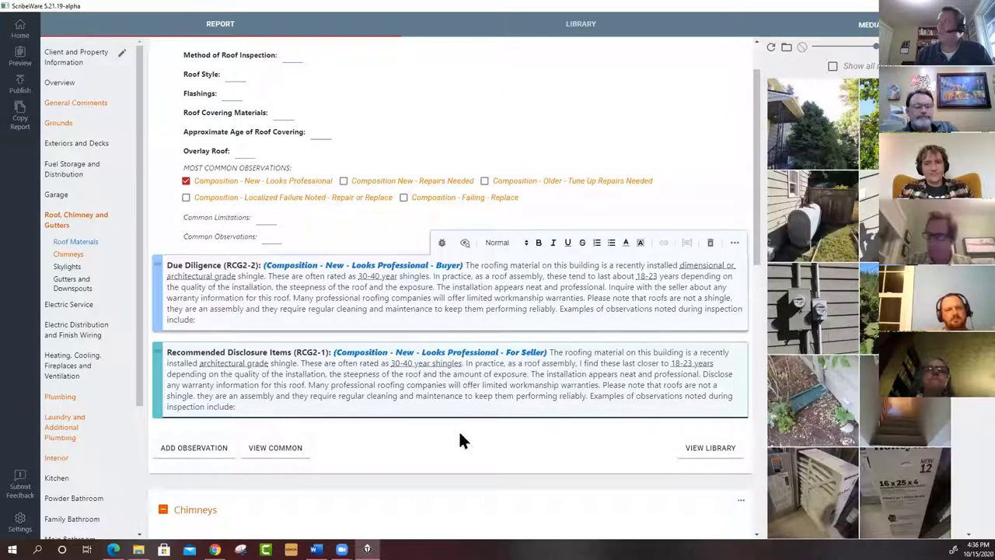
left_click(802, 130)
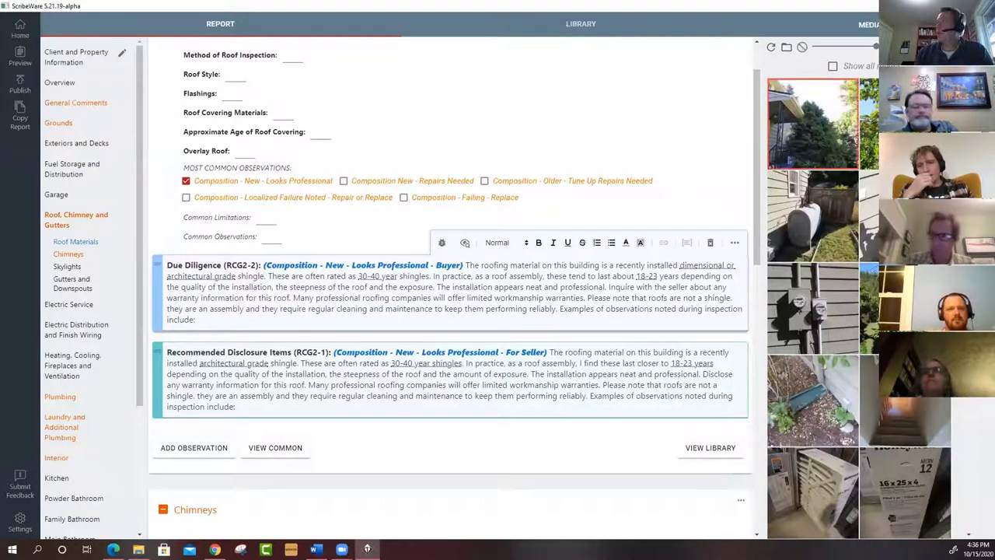
left_click(847, 206, "shift")
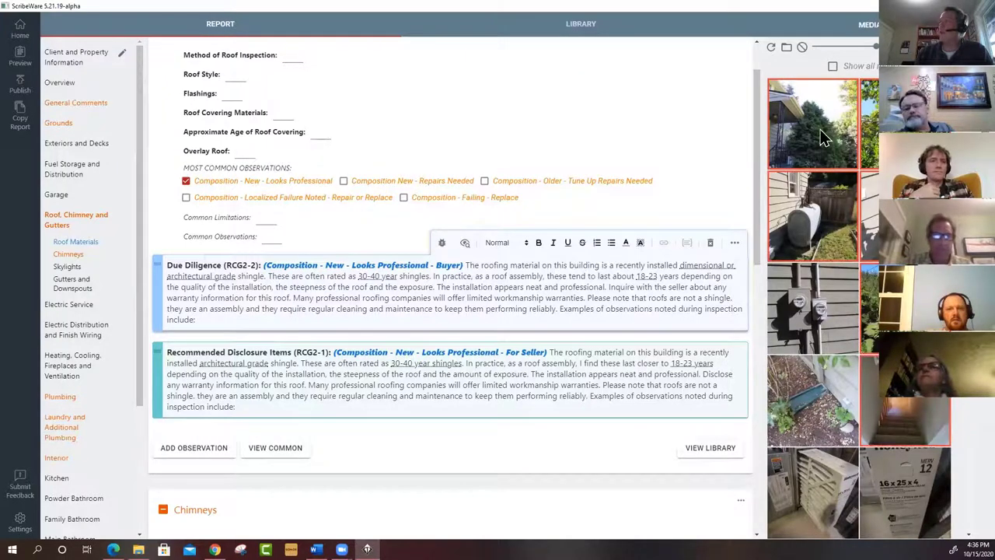
left_click_drag(820, 129, 495, 301)
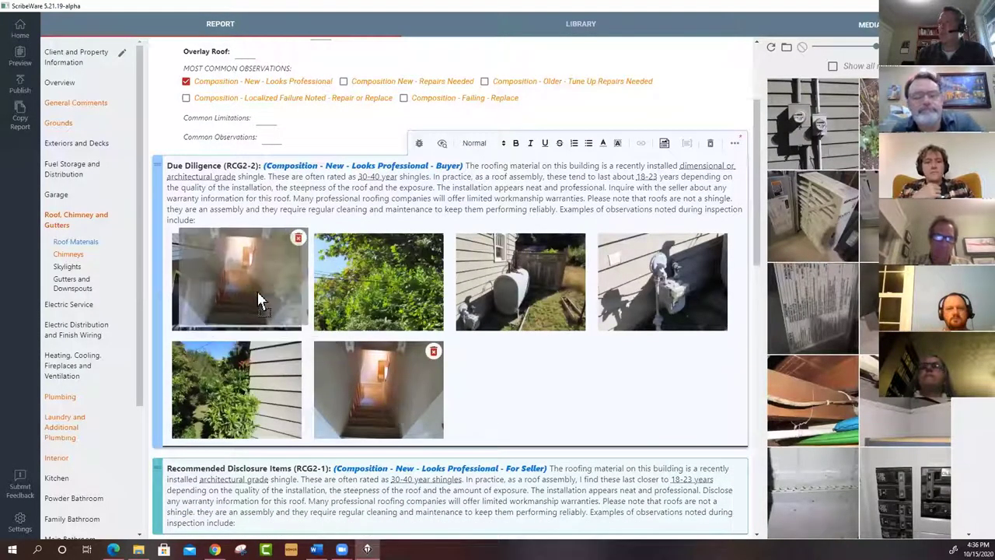
left_click_drag(258, 294, 439, 403)
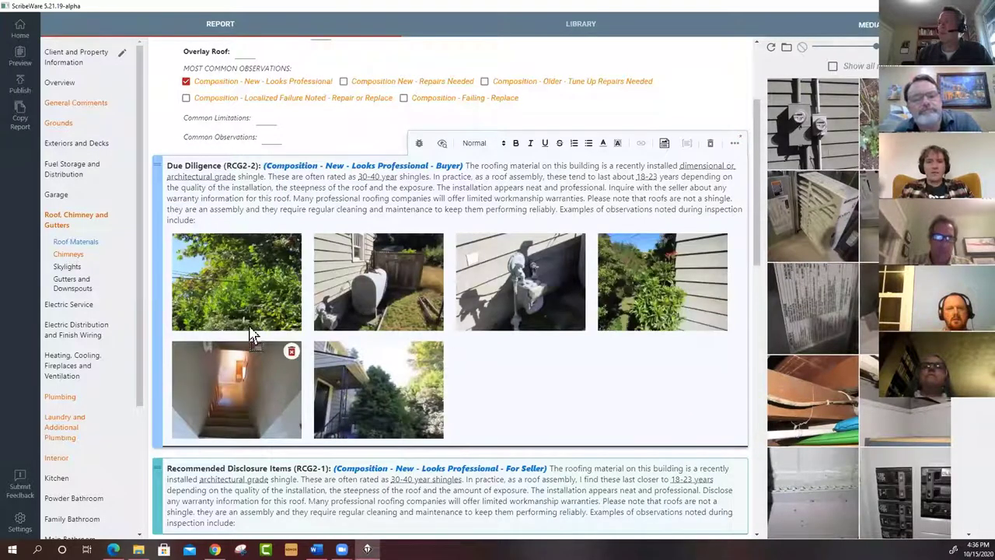
left_click_drag(274, 389, 256, 274)
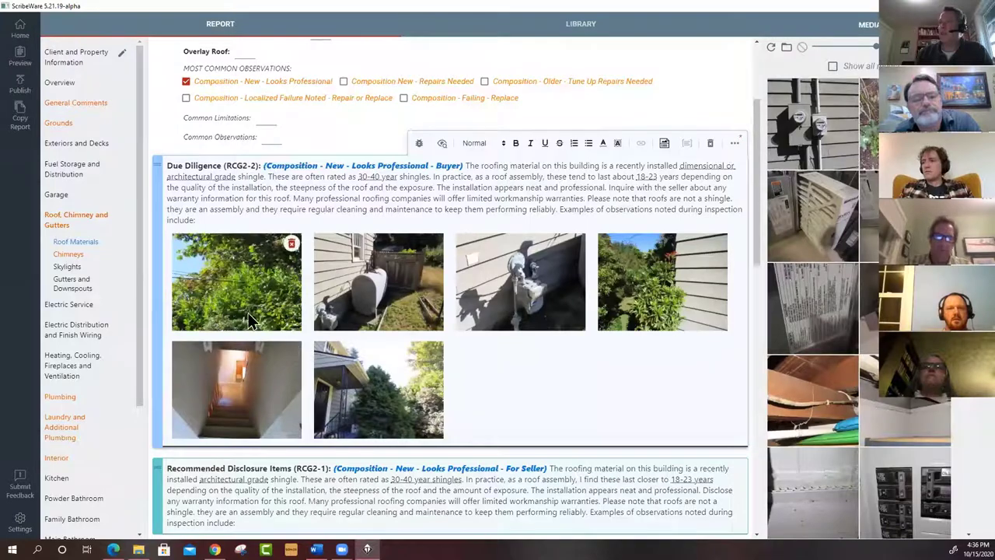
left_click_drag(377, 414, 272, 295)
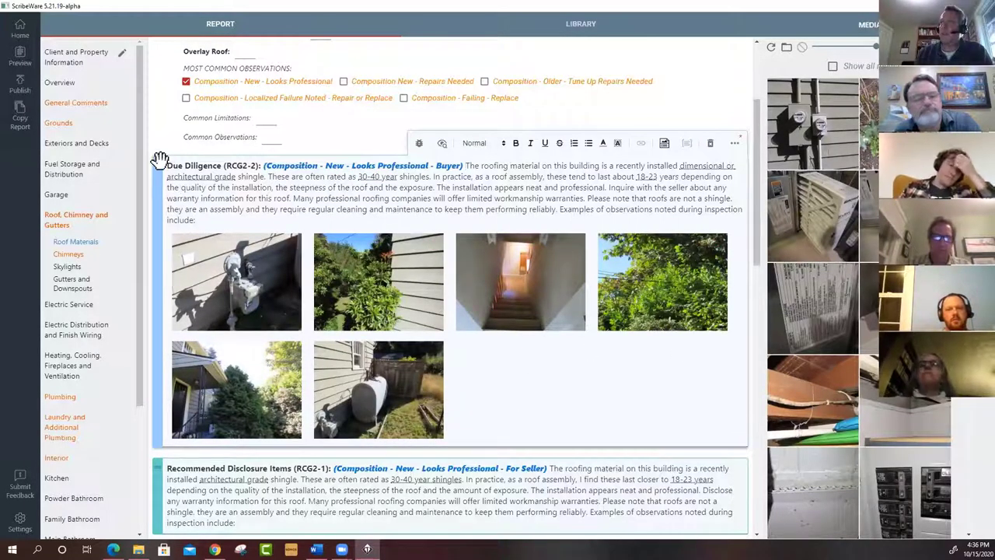
Step: Move the Due Diligence observation back below Recommended Disclosure
left_click_drag(160, 161, 176, 208)
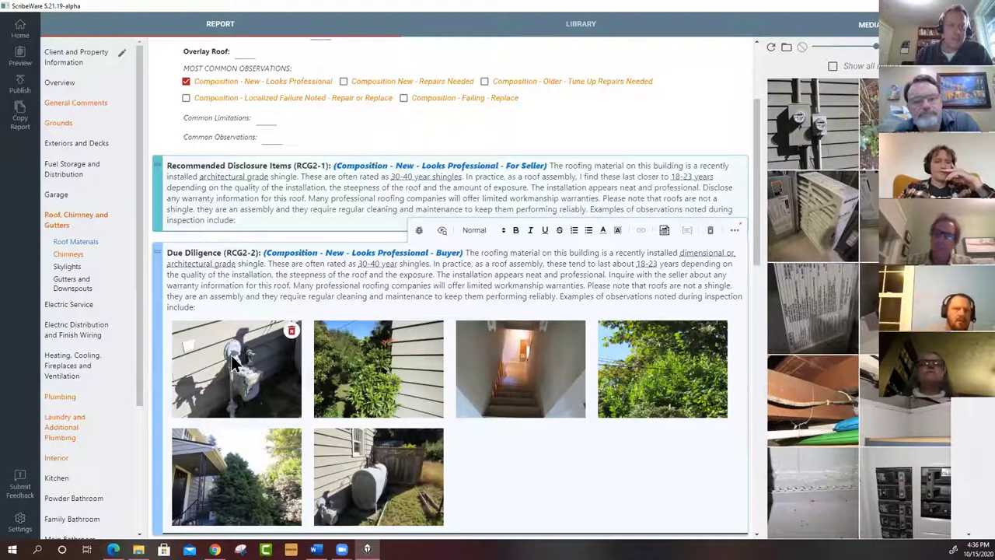
scroll(319, 378, "down", 1)
scroll(318, 378, "down", 2)
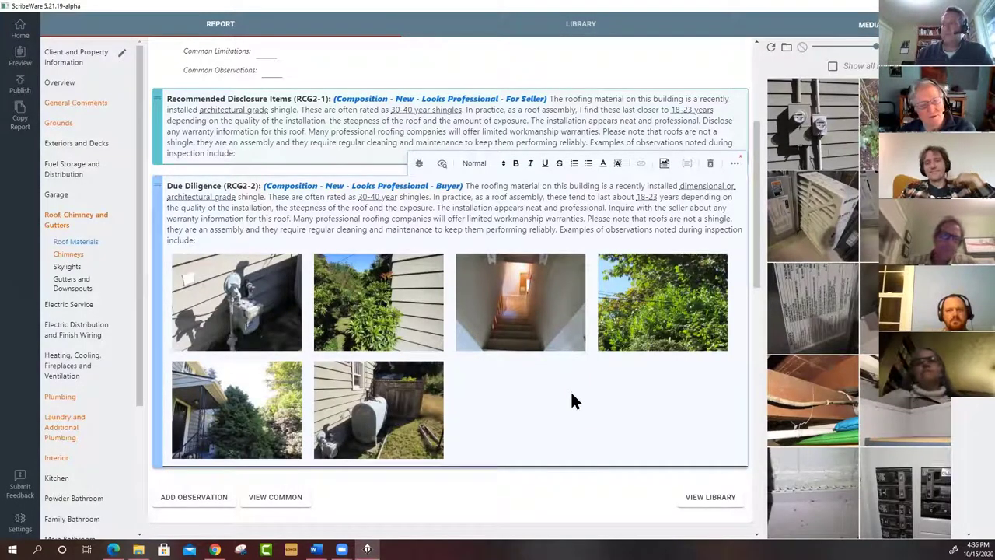
left_click(58, 62)
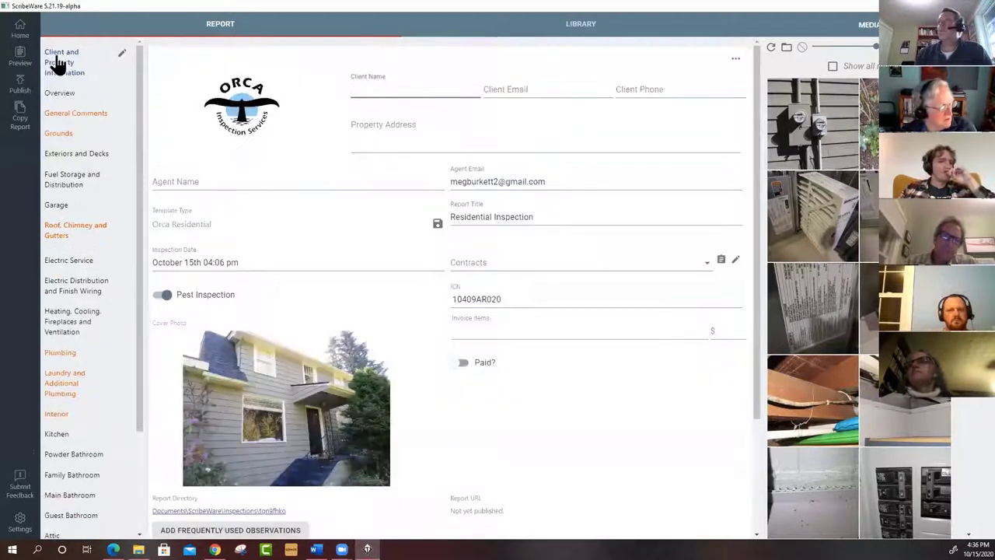
left_click(230, 529)
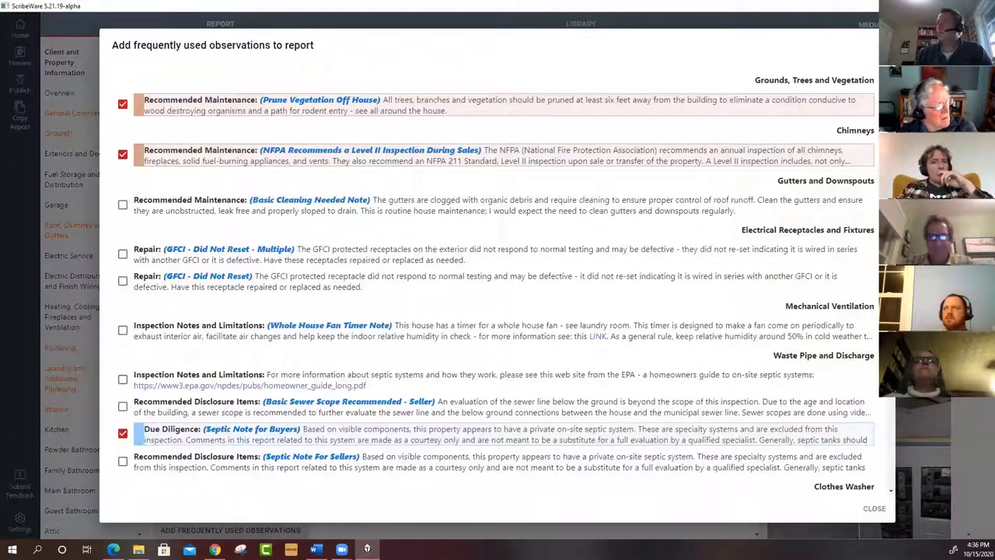
scroll(497, 280, "down", 3)
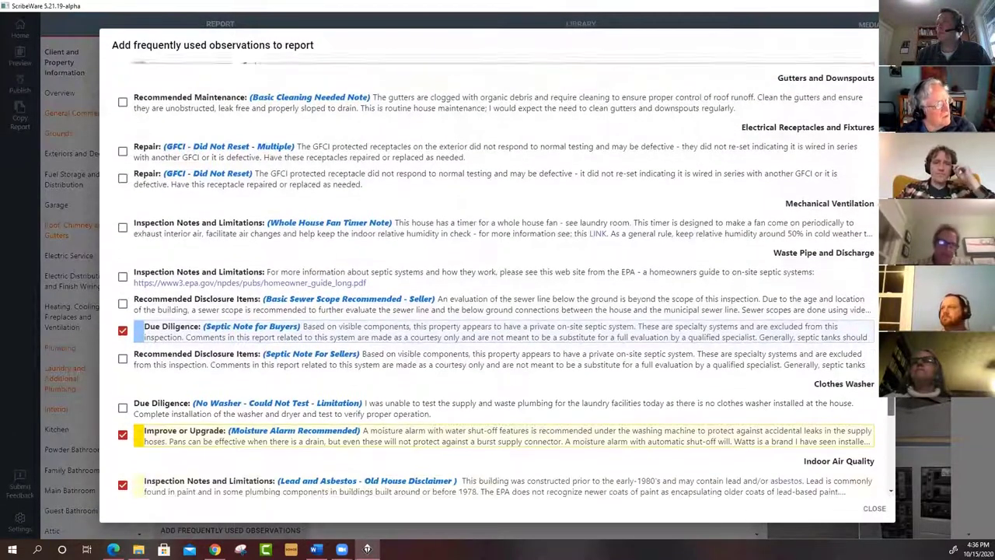
scroll(497, 279, "down", 1)
scroll(498, 280, "down", 3)
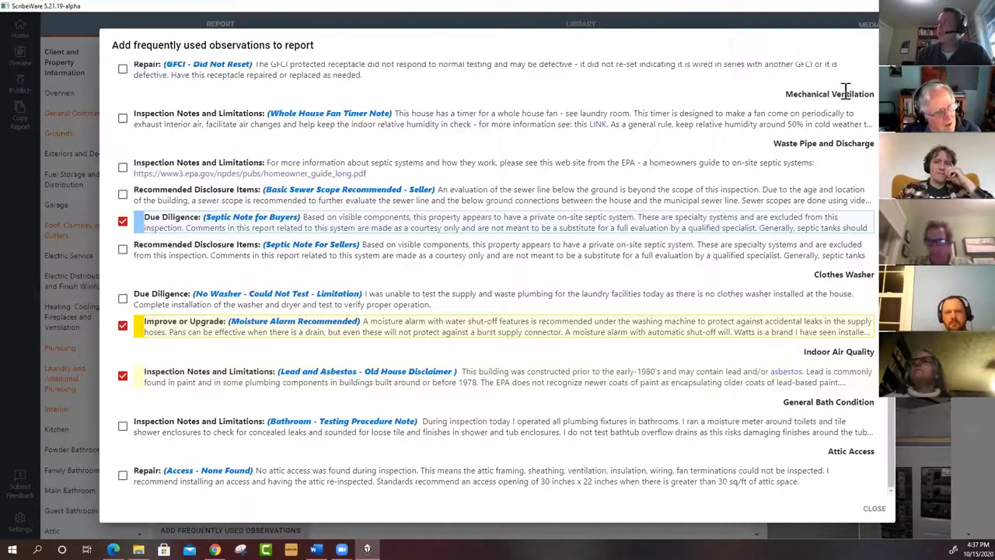
left_click_drag(893, 474, 895, 400)
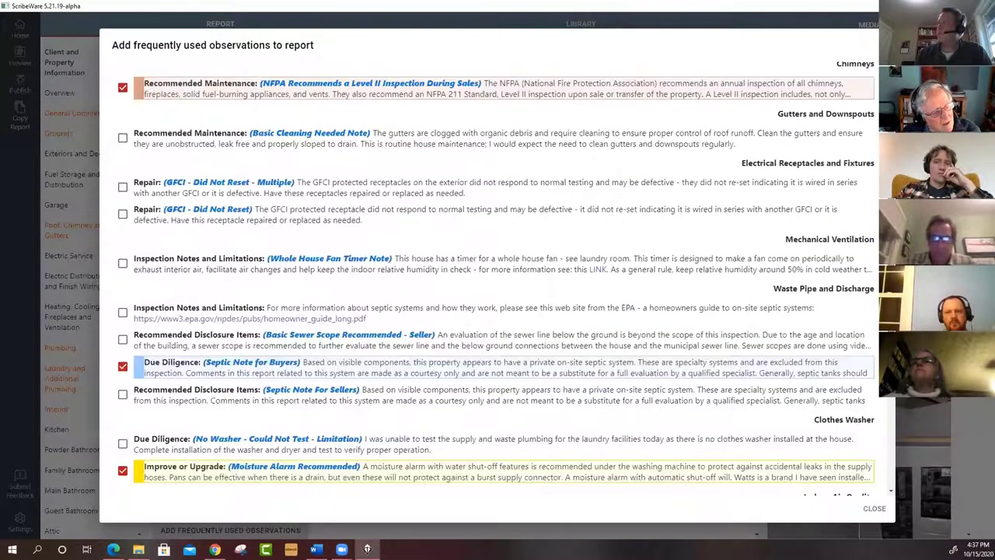
scroll(497, 272, "up", 2)
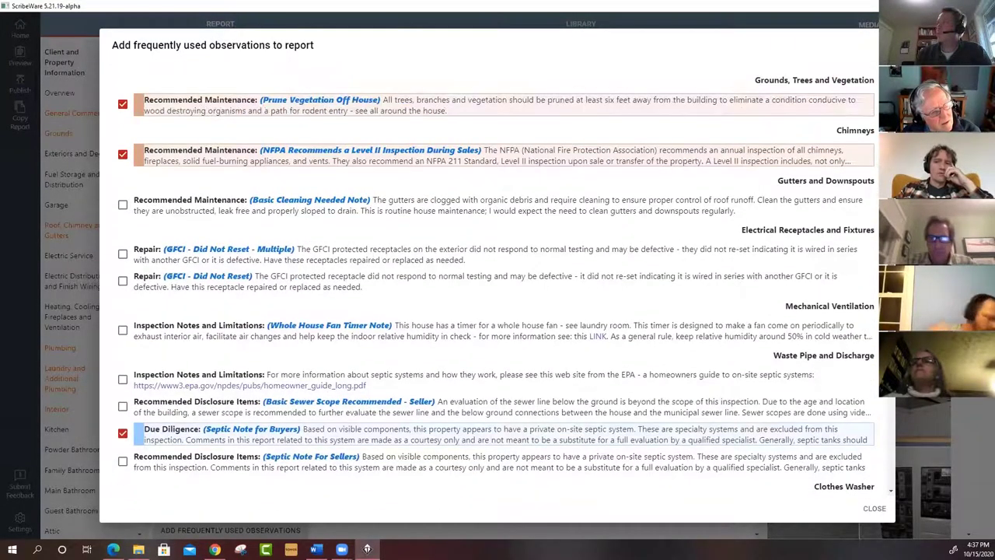
scroll(497, 278, "down", 3)
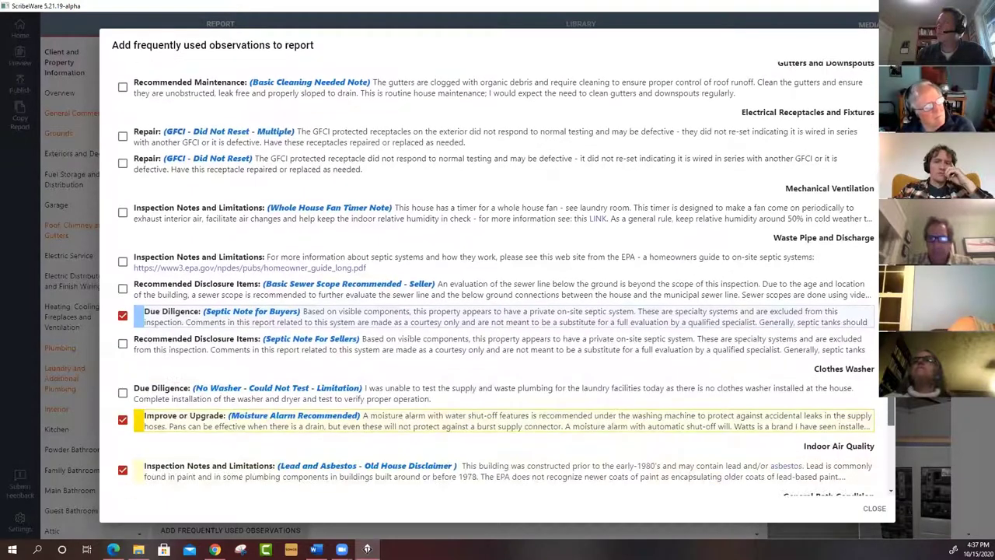
scroll(902, 416, "down", 2)
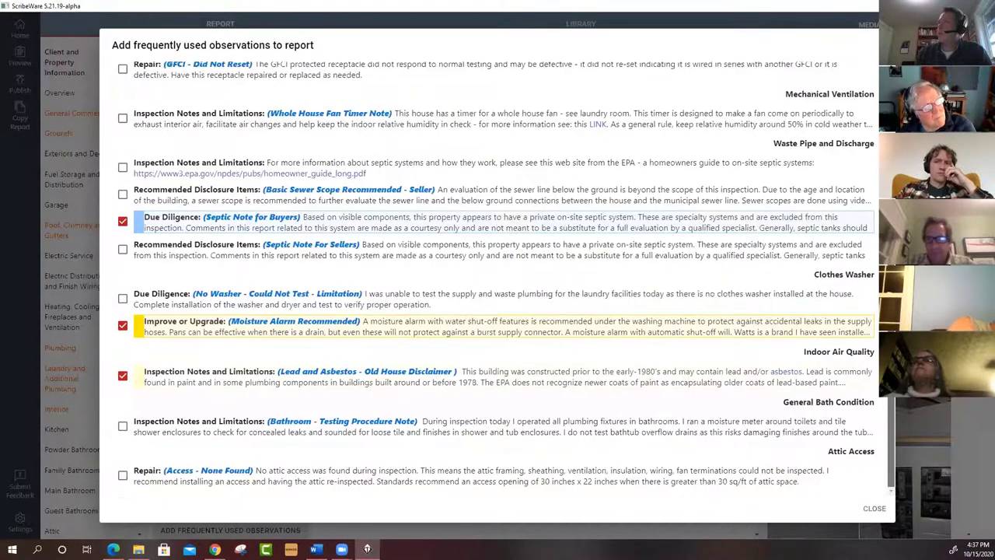
left_click(876, 509)
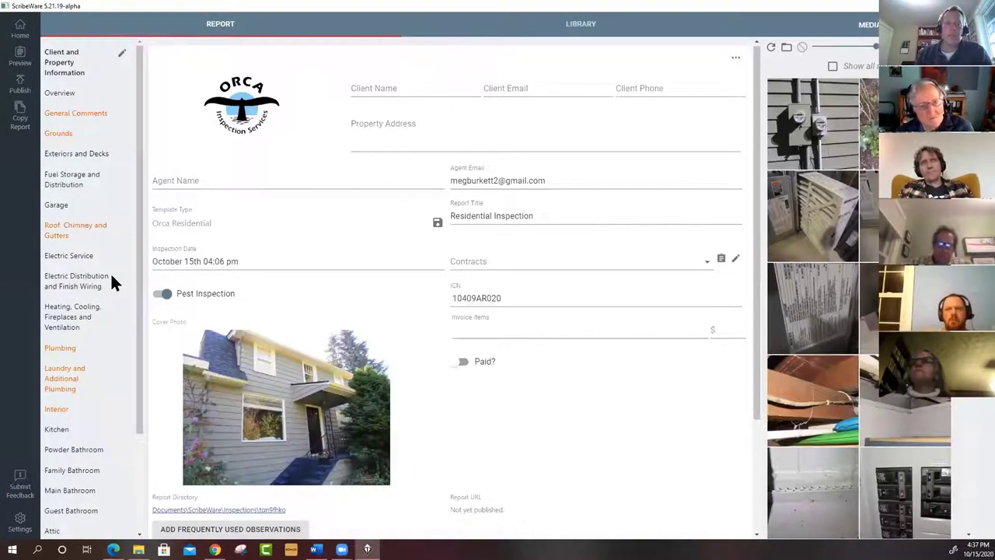
Step: Delete the septic Due Diligence note under Waste Pipe and Discharge and set Discharge Type to Public sewer
left_click(62, 351)
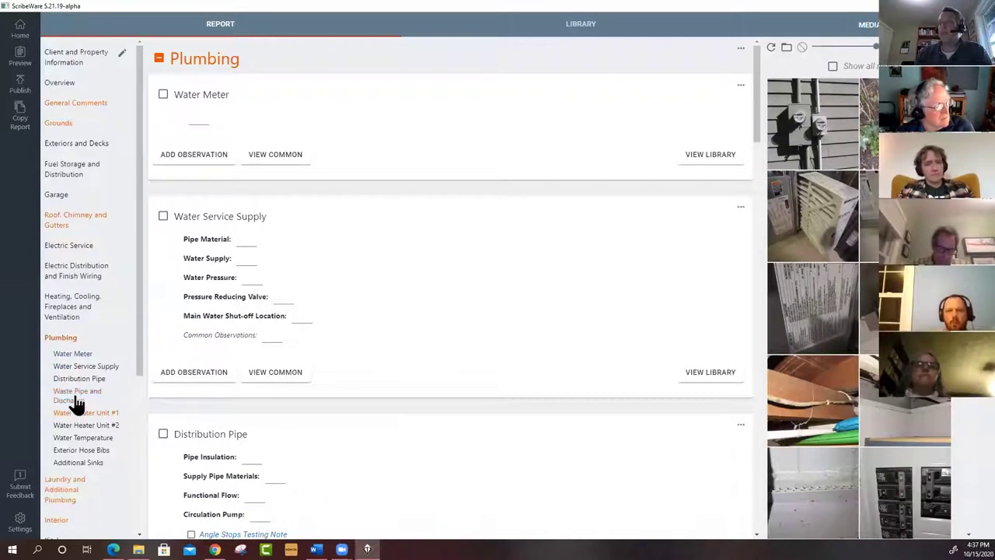
left_click(75, 401)
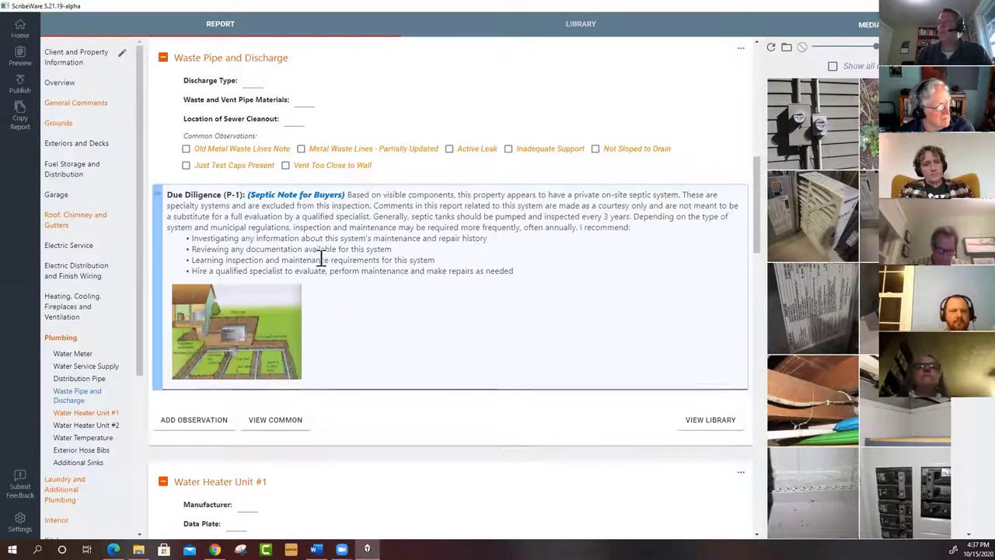
left_click(318, 212)
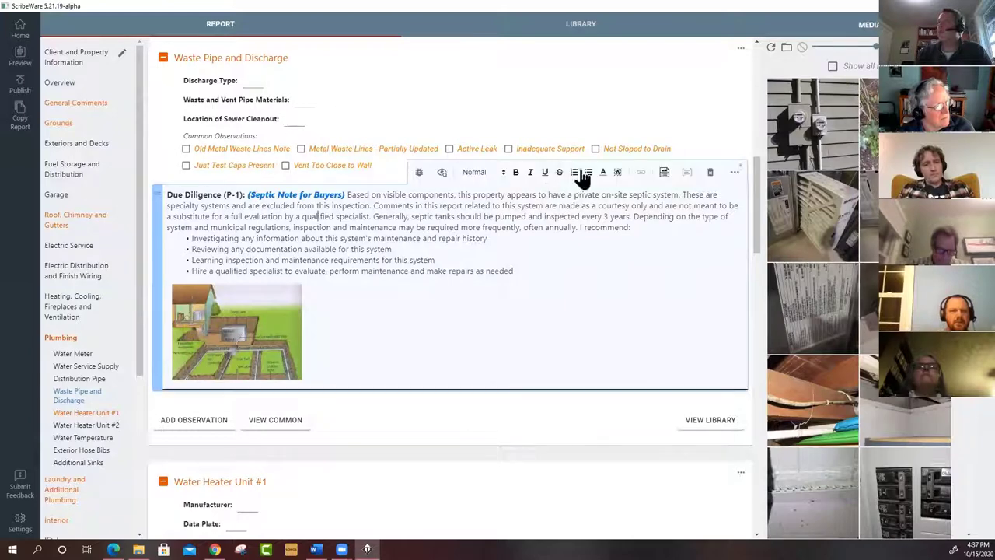
left_click(708, 171)
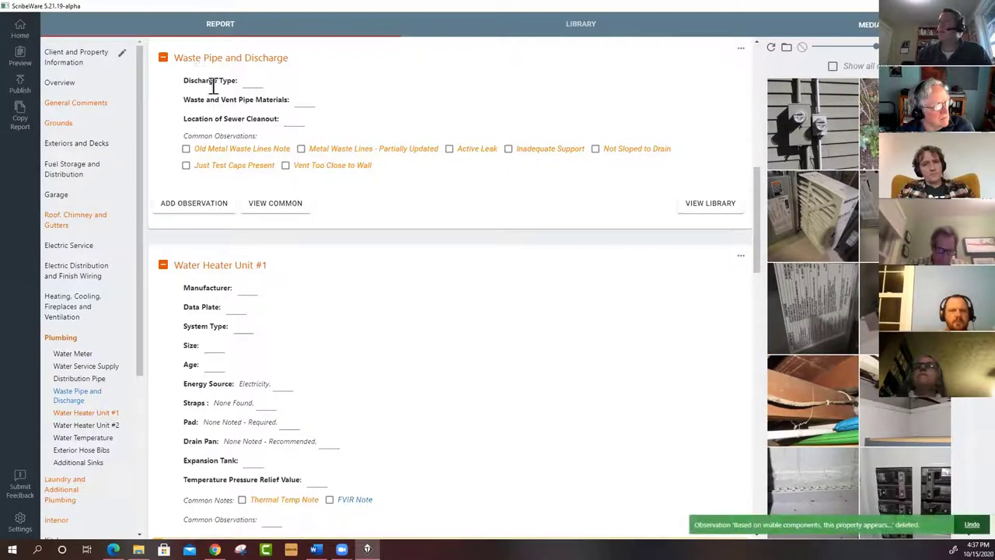
left_click(248, 81)
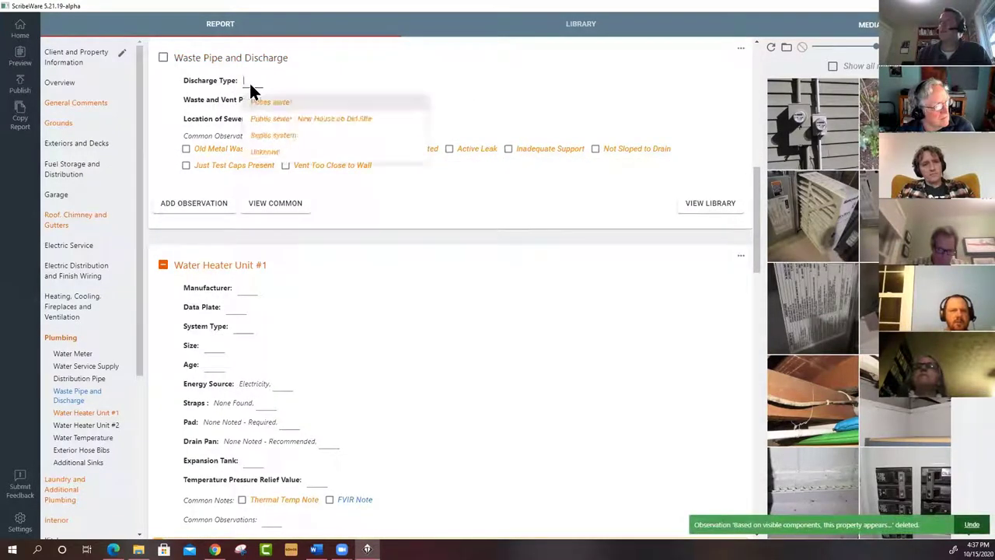
left_click(259, 109)
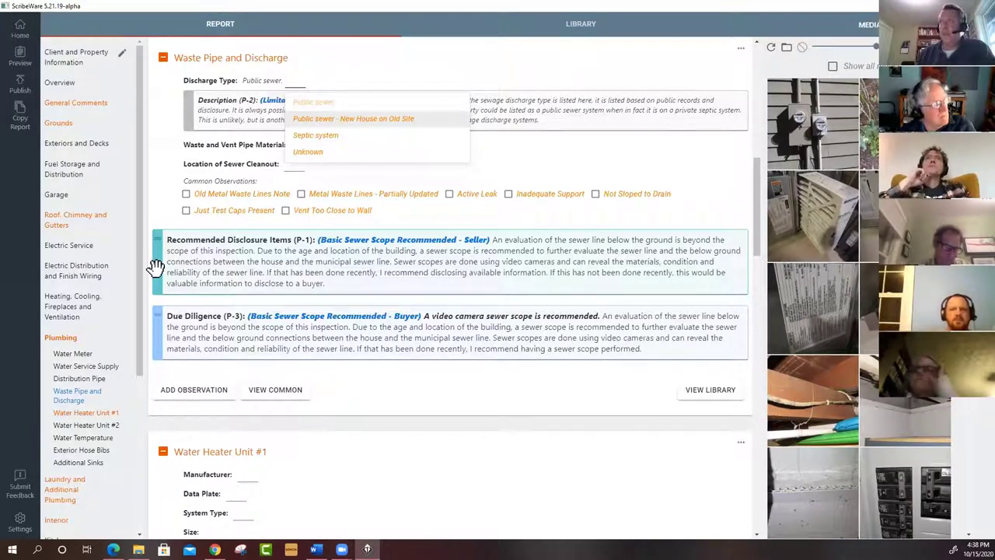
Step: Toggle the Metal Waste Lines - Partially Updated observation on and off, leaving only the sewer scope observations
key("Down")
key("Down")
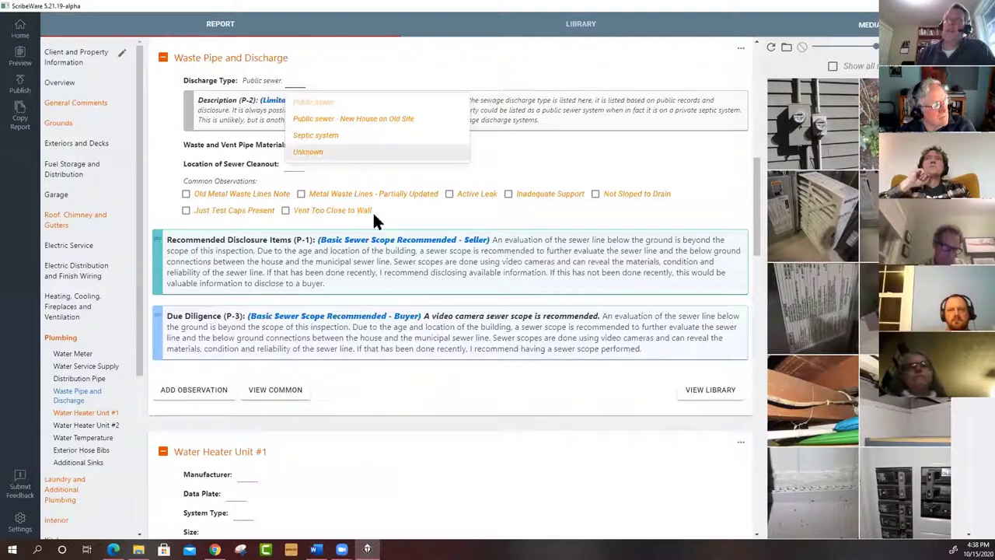
left_click(300, 196)
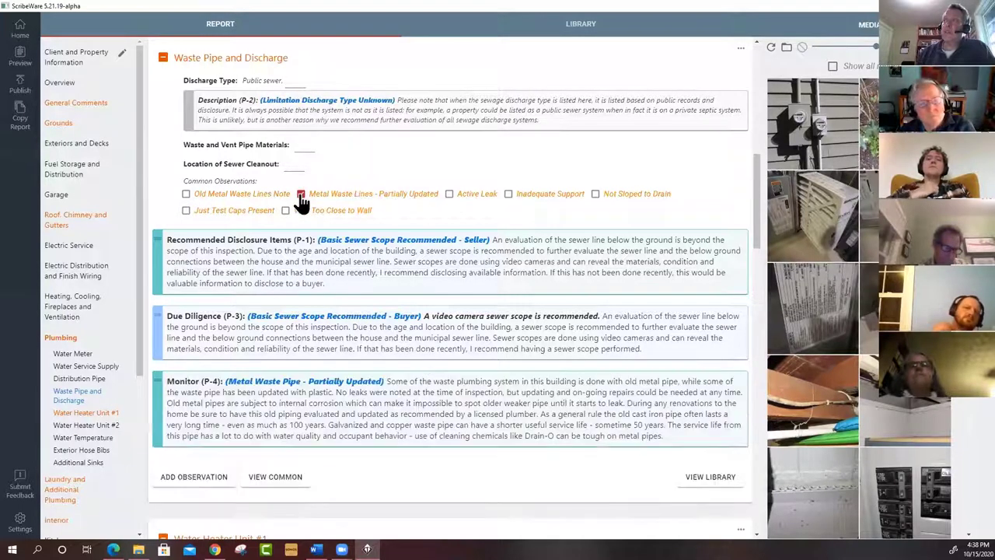
left_click(300, 195)
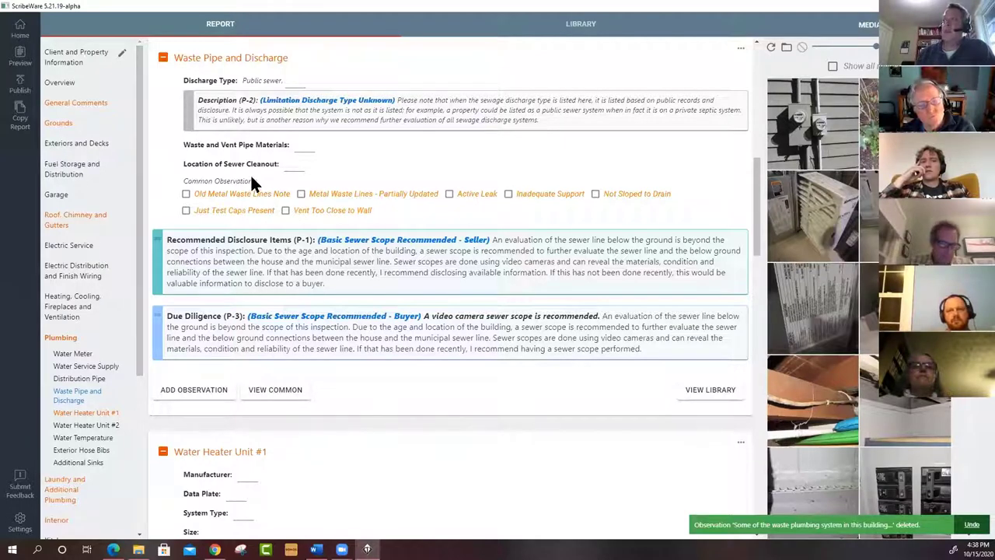
left_click(301, 195)
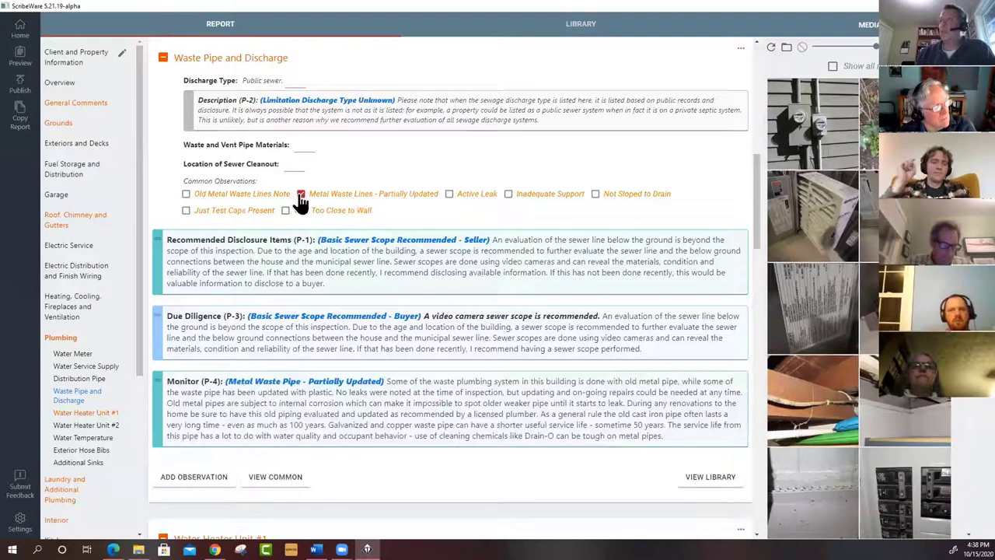
left_click(300, 195)
left_click(305, 149)
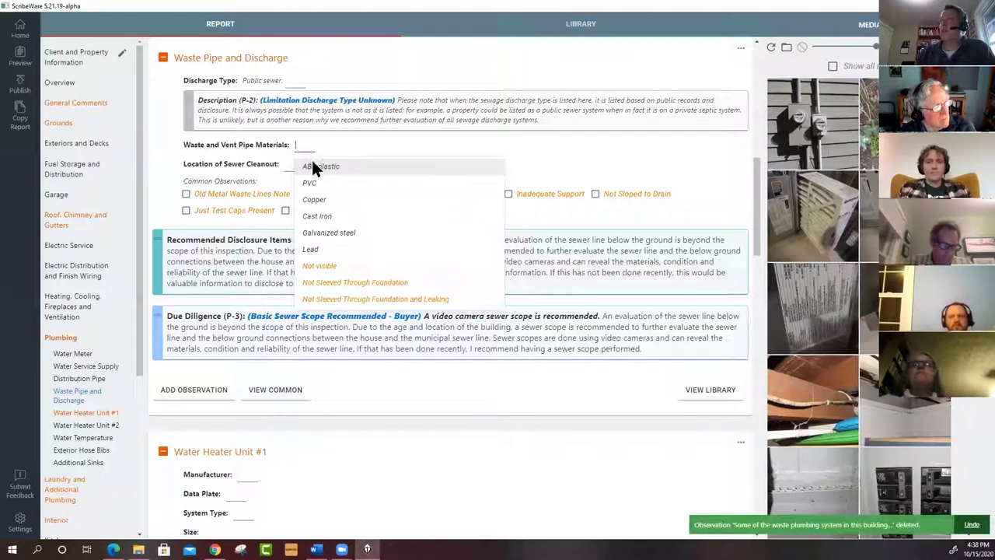
Step: Choose Not Sleeved Through Foundation for Waste and Vent Pipe Materials and edit the new Repair (P-4) text
left_click(330, 284)
left_click(420, 379)
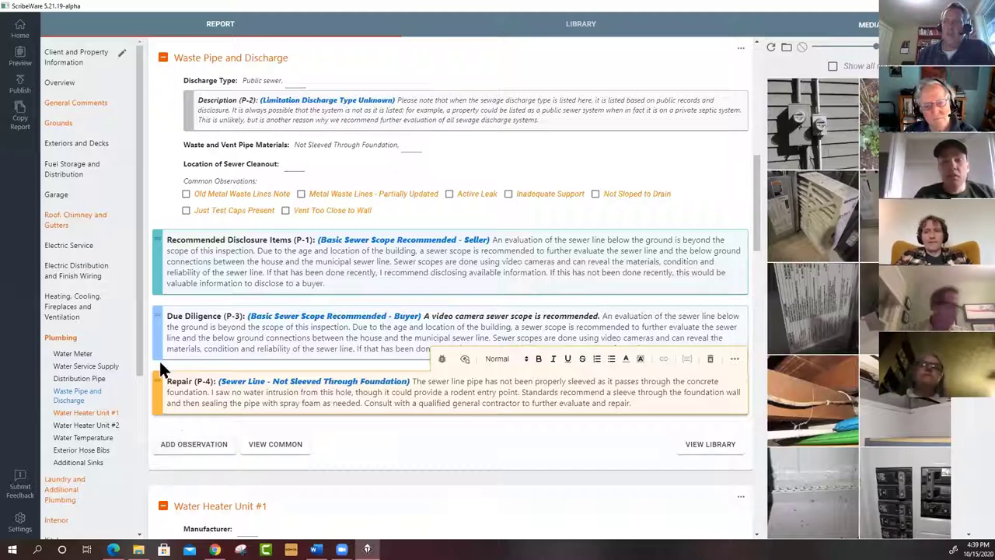
scroll(299, 424, "down", 1)
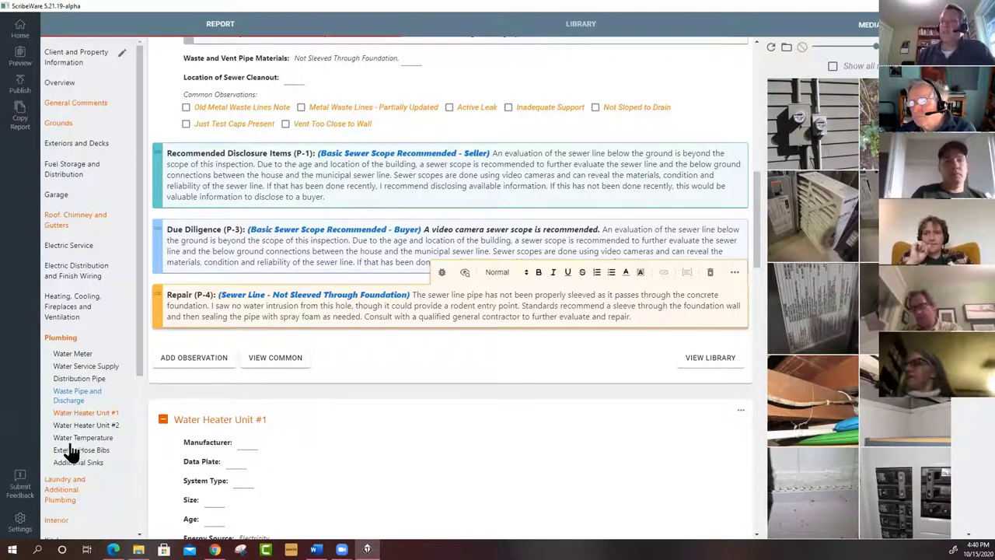
left_click(20, 494)
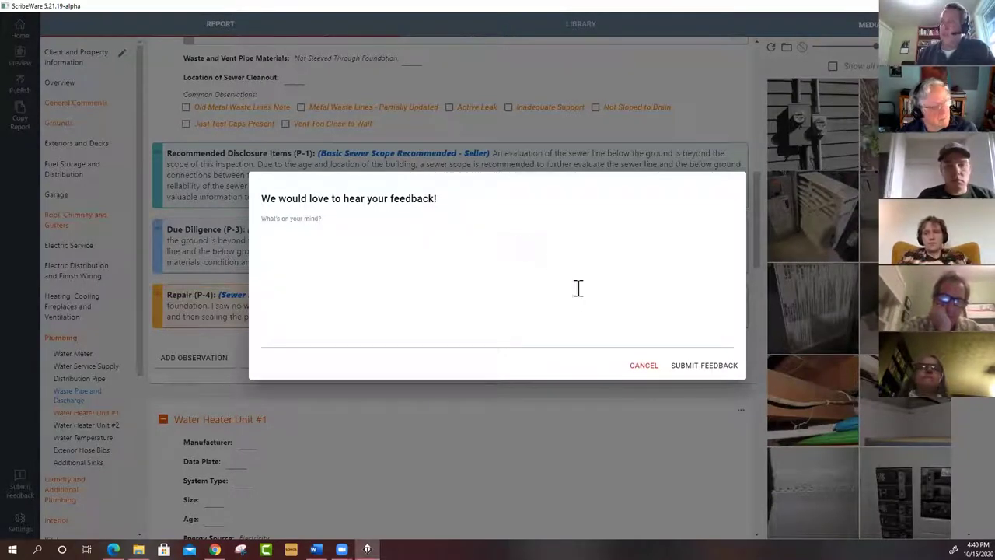
left_click(644, 372)
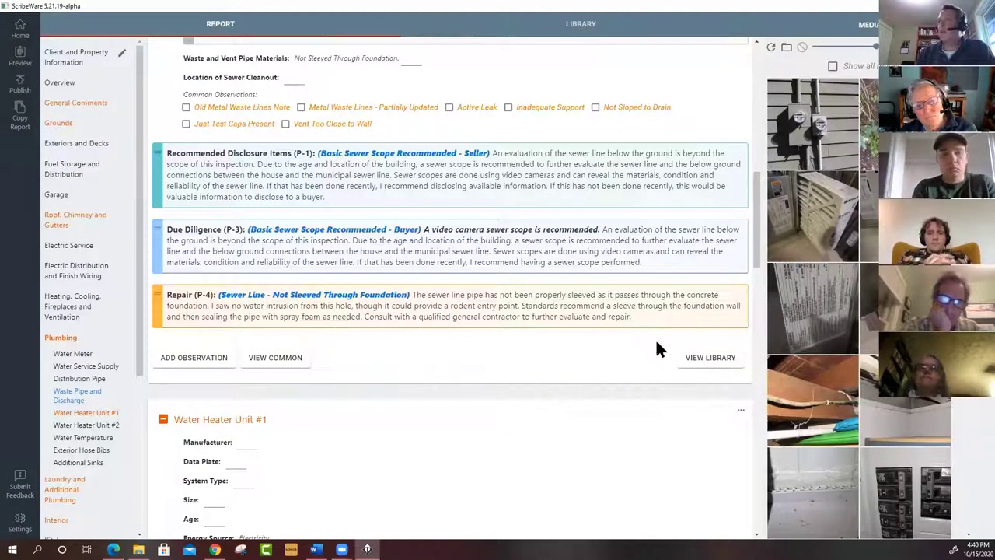
Step: Try Heading 1 and Heading 2 on the P-6 foam pad paragraph, then return it to Normal
left_click_drag(753, 233, 749, 366)
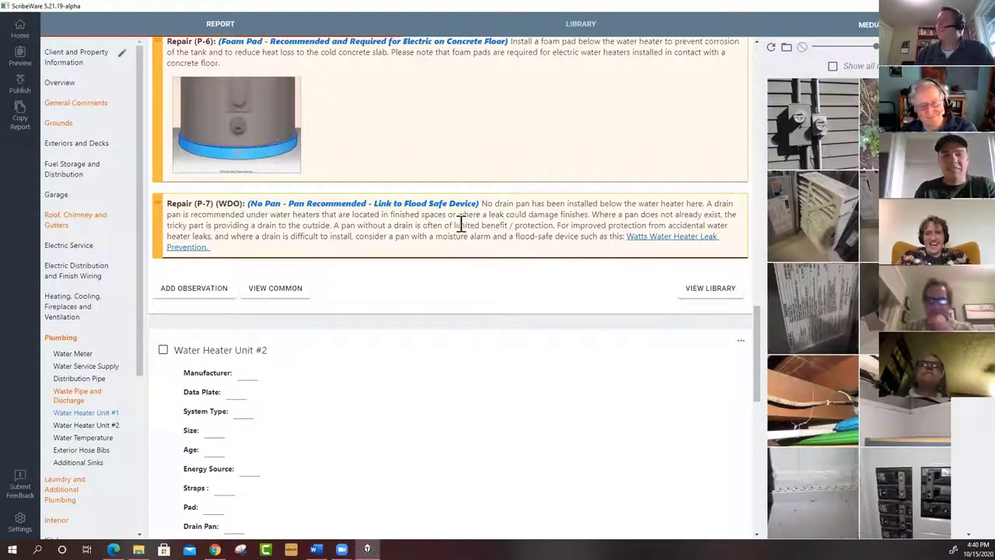
scroll(489, 225, "up", 3)
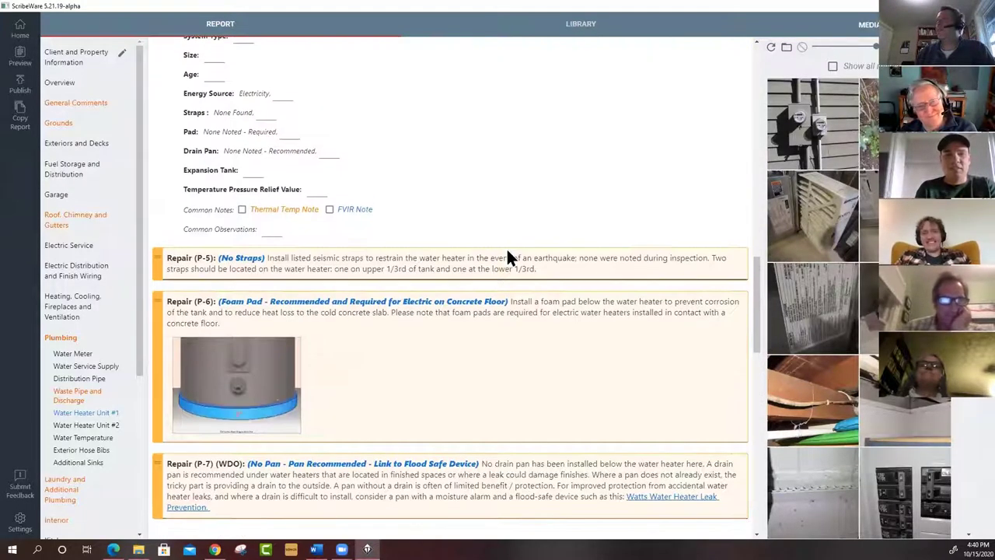
left_click(519, 313)
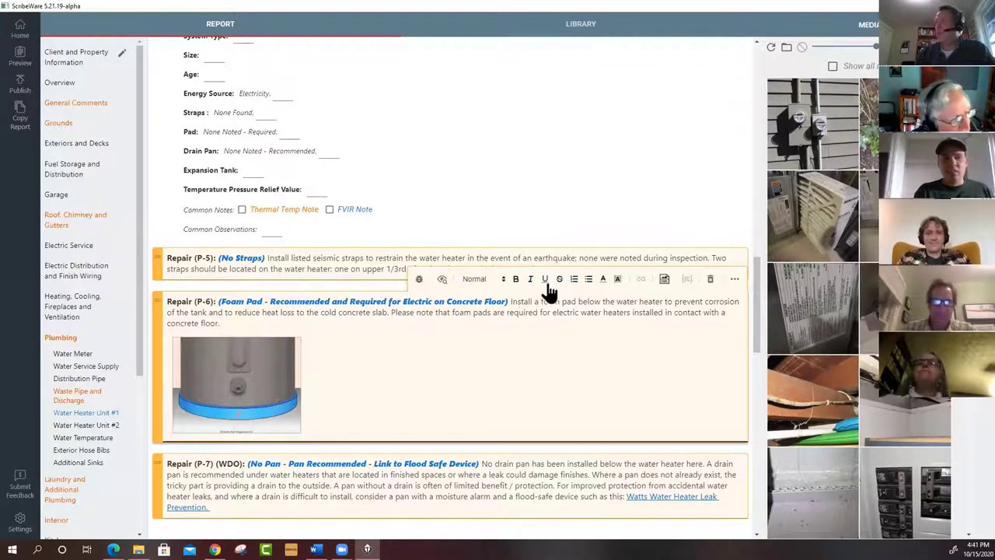
triple_click(511, 318)
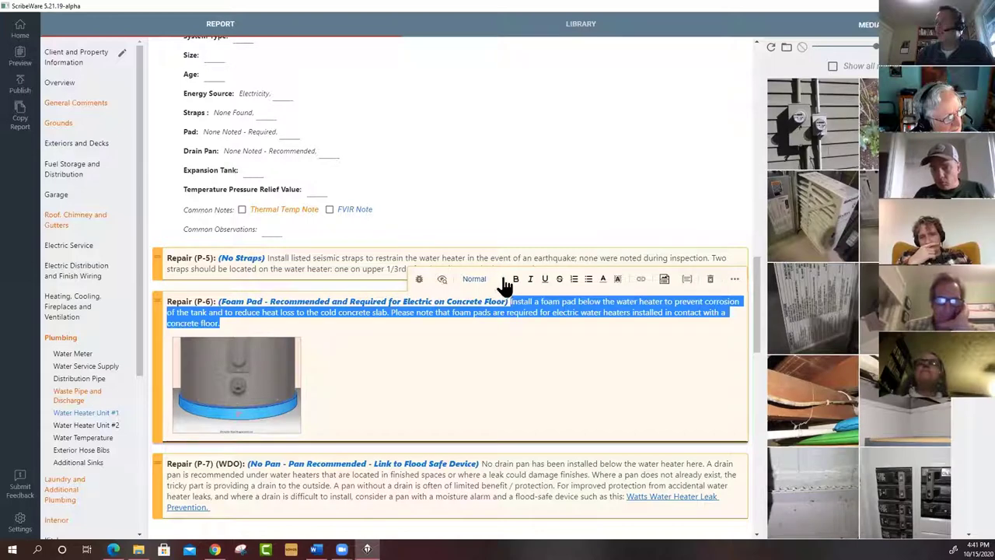
left_click(504, 279)
left_click(503, 301)
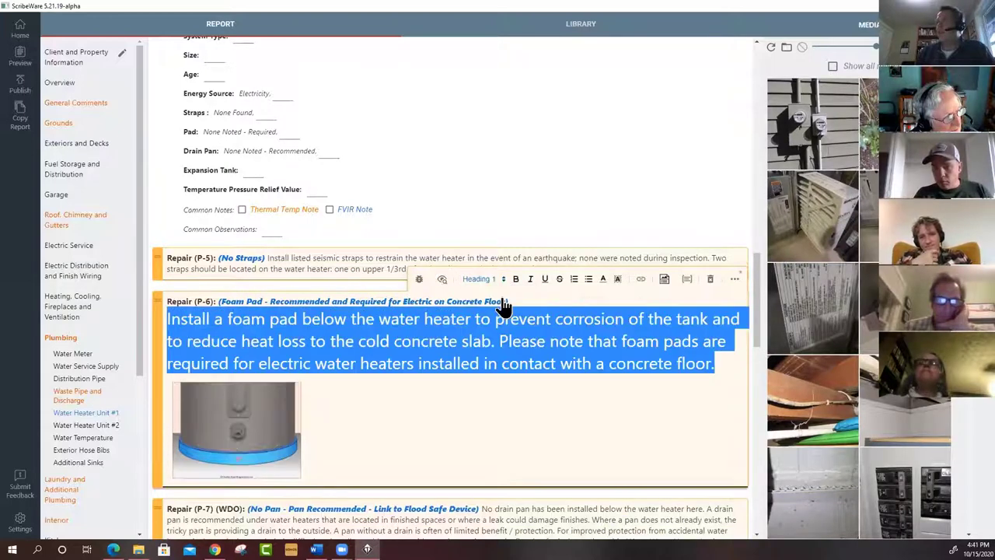
left_click(504, 279)
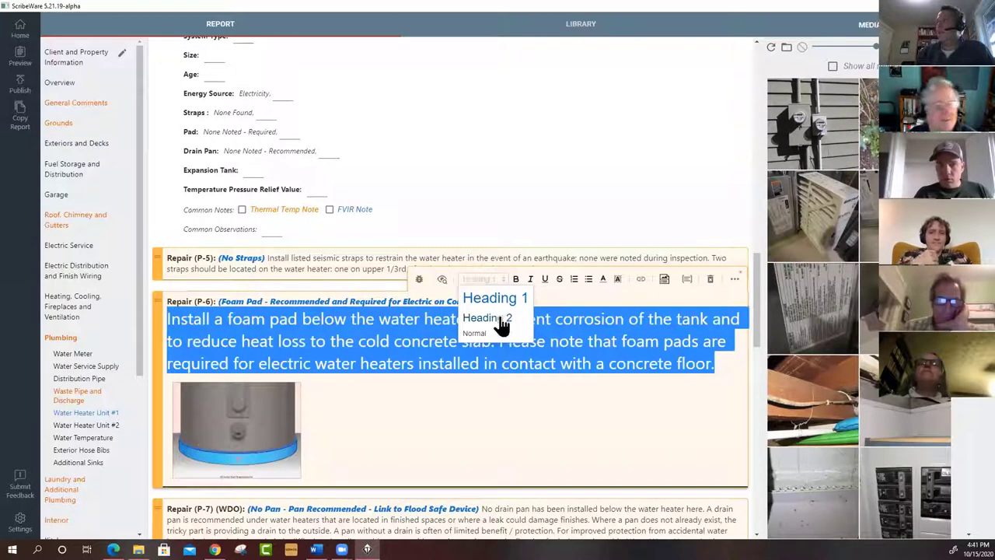
left_click(501, 320)
left_click(500, 329)
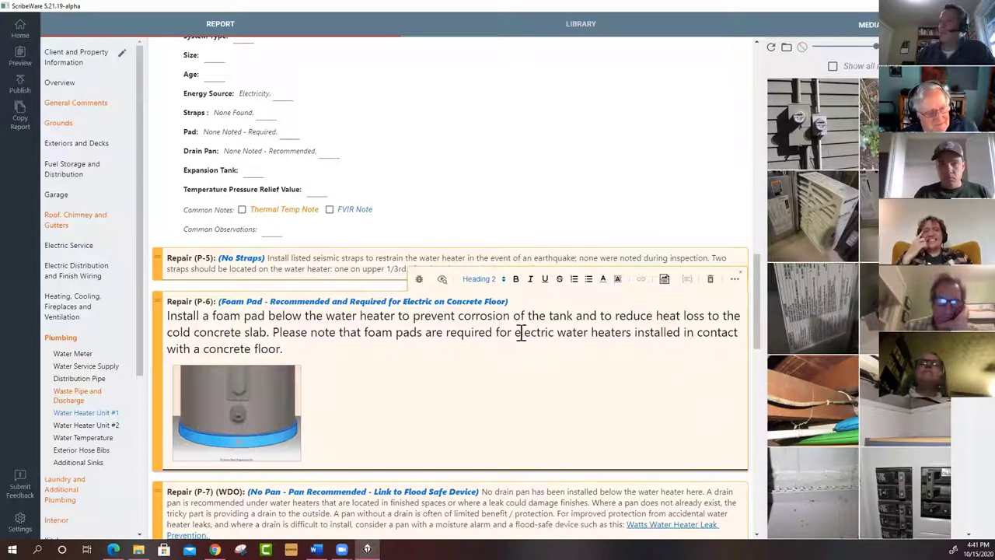
left_click(501, 281)
left_click(482, 336)
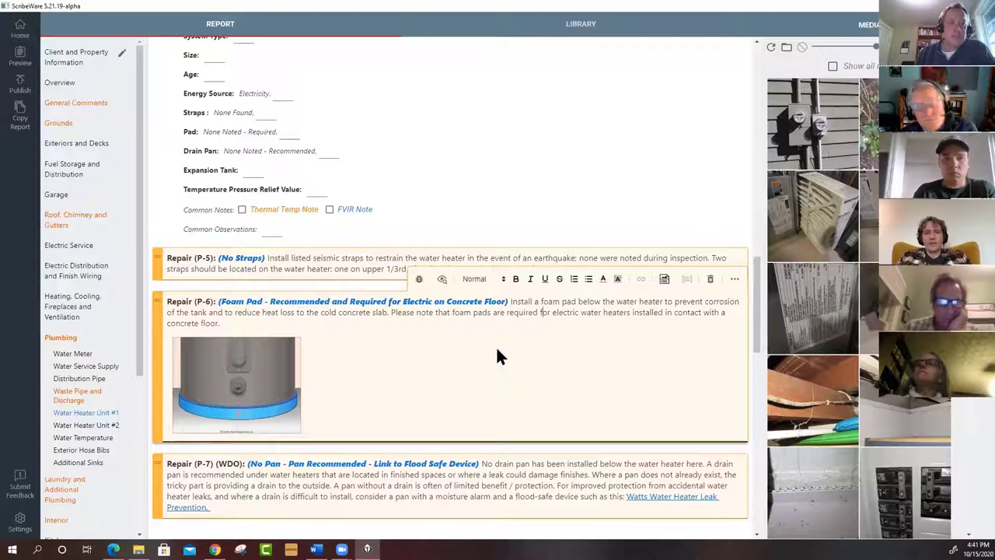
Step: Break the P-6 text into a new paragraph starting at 'Please'
double_click(513, 301)
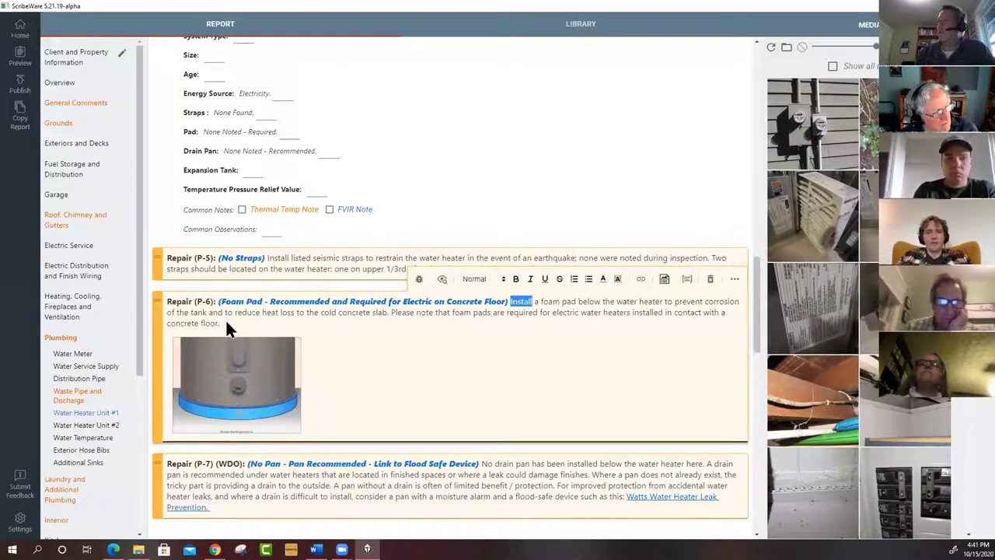
mouse_move(263, 333)
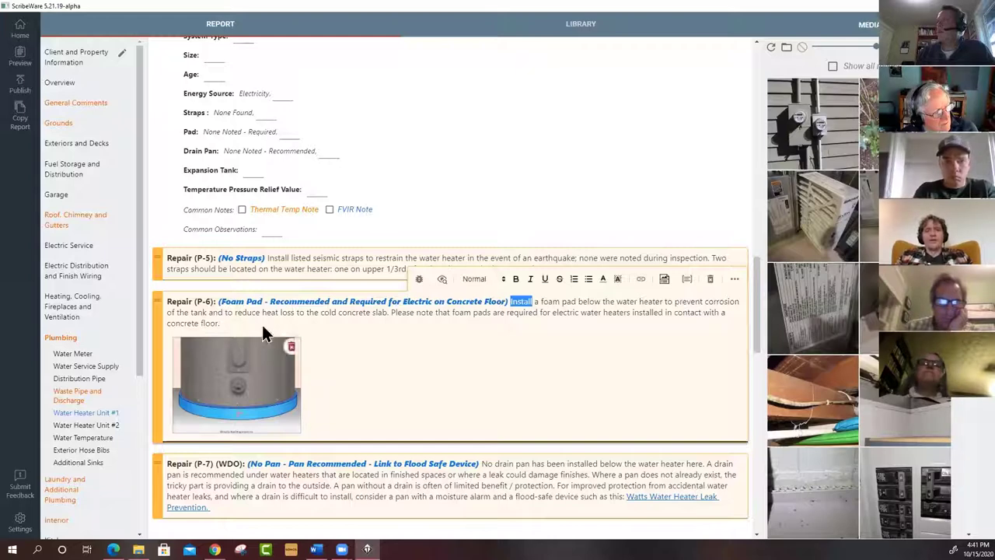
left_click(392, 312)
key("Return")
key("Return")
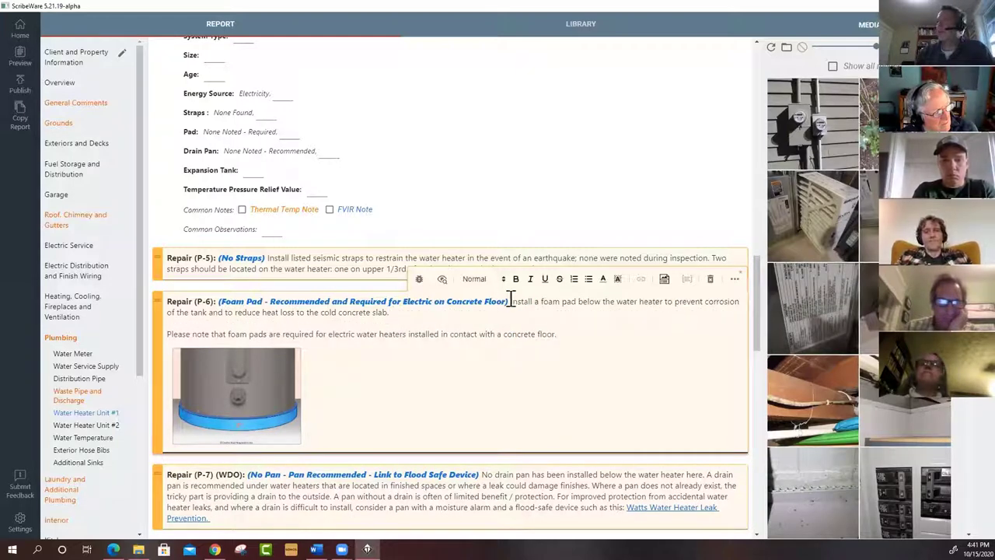
key("ctrl+a")
Step: Make the first P-6 paragraph a Heading 1 and delete the empty line below it
left_click_drag(513, 305, 391, 312)
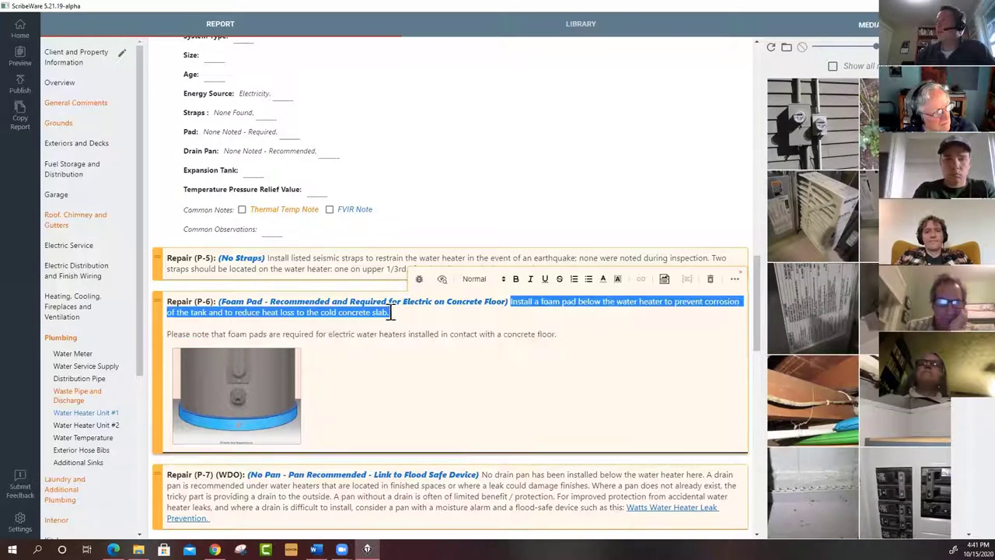
left_click(500, 280)
left_click(497, 304)
left_click(584, 358)
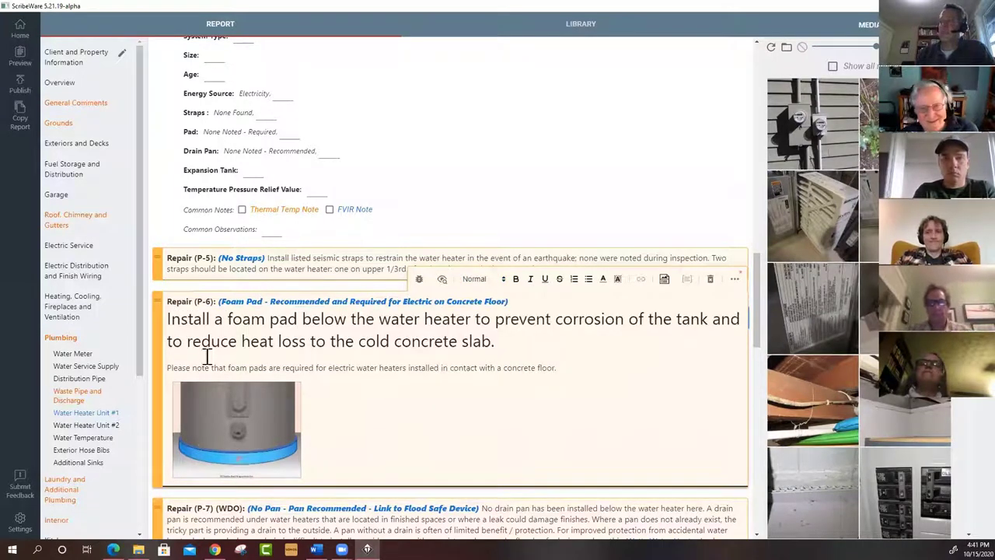
key("BackSpace")
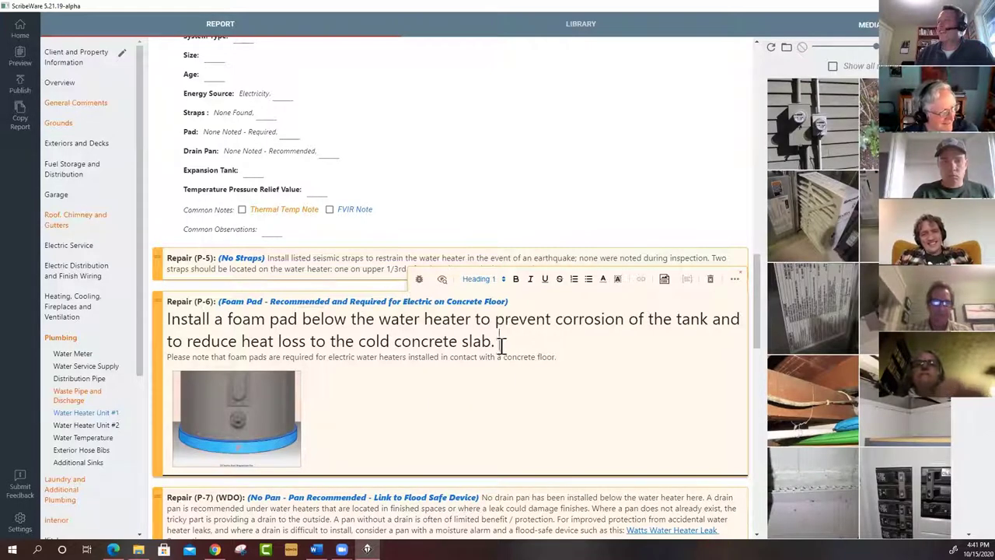
Step: Format the whole foam pad heading in red, bold and italic
left_click_drag(505, 343, 165, 320)
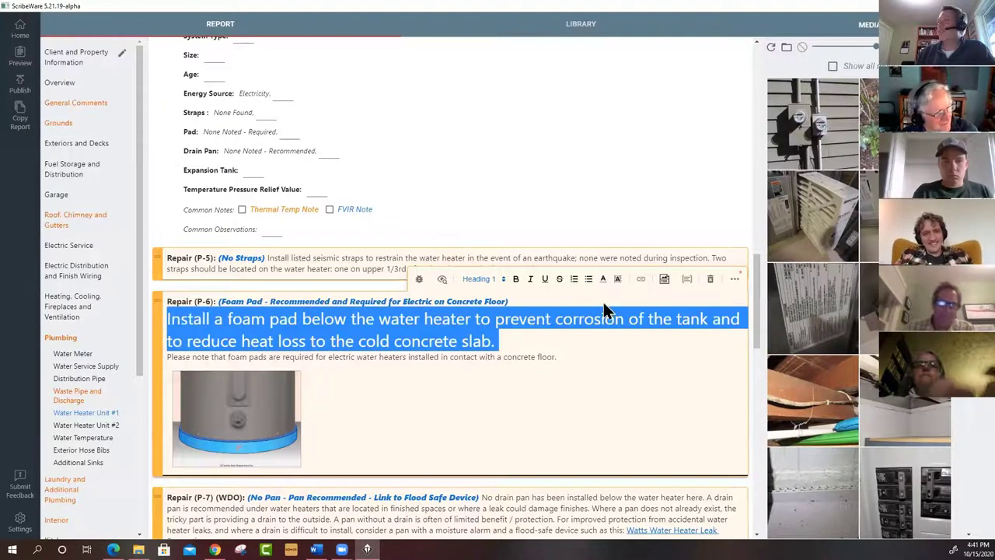
left_click(602, 279)
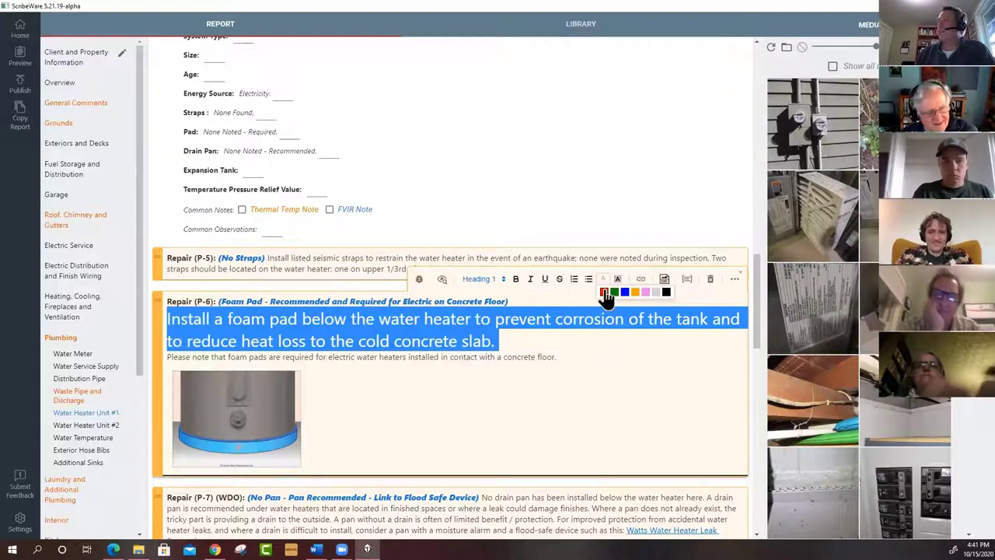
left_click(604, 293)
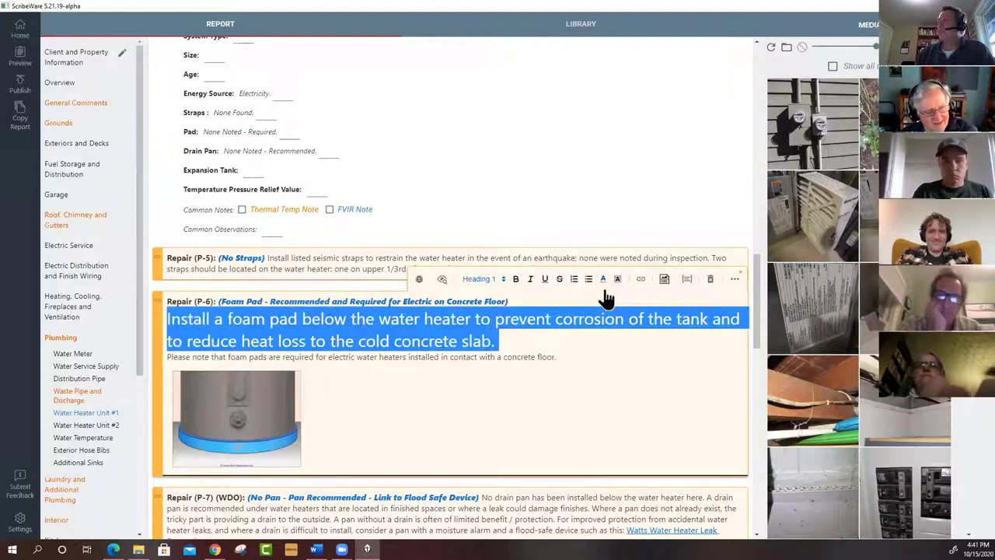
left_click(516, 280)
left_click(530, 278)
left_click(615, 486)
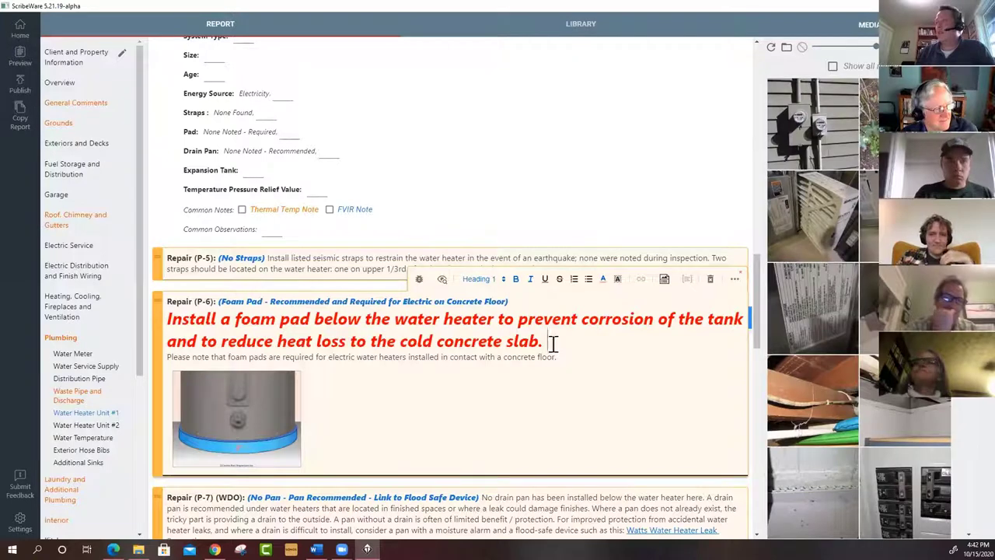
scroll(547, 358, "down", 1)
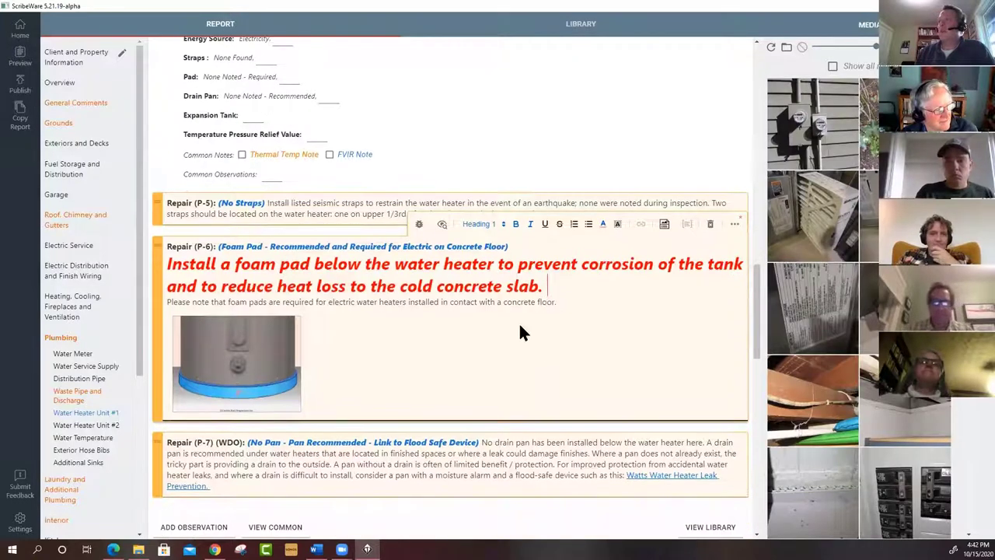
scroll(521, 332, "down", 3)
left_click(577, 347)
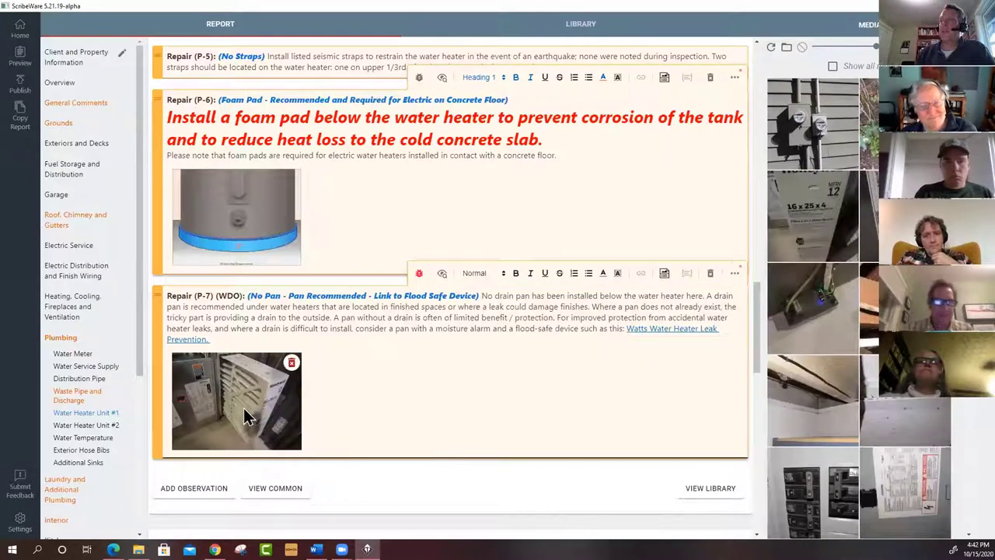
Step: Add an 'air filter' text label to the upper left of the P-7 photo
left_click(243, 407)
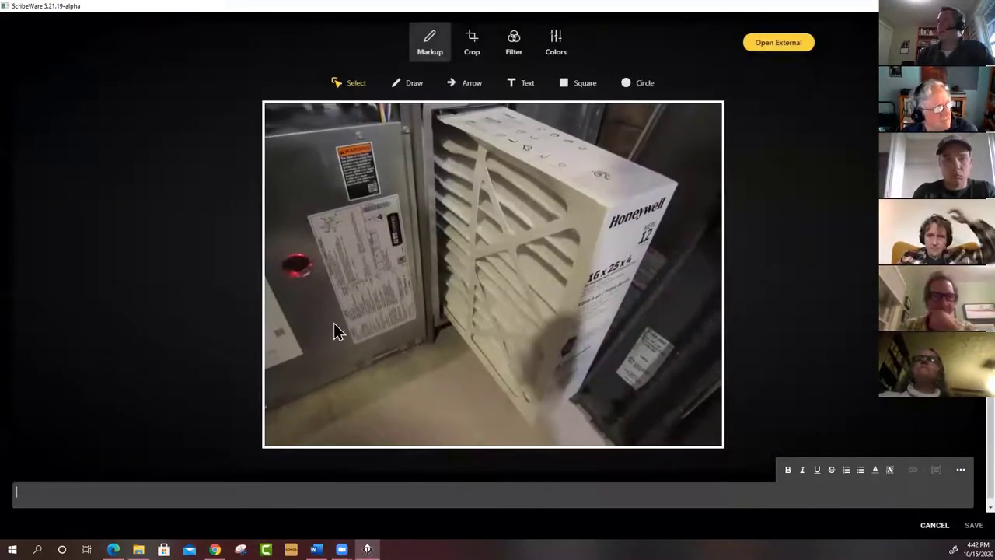
left_click(516, 90)
mouse_move(575, 266)
left_mouse_down()
mouse_move(446, 218)
mouse_move(362, 167)
mouse_move(364, 179)
mouse_move(330, 170)
left_mouse_up()
double_click(326, 160)
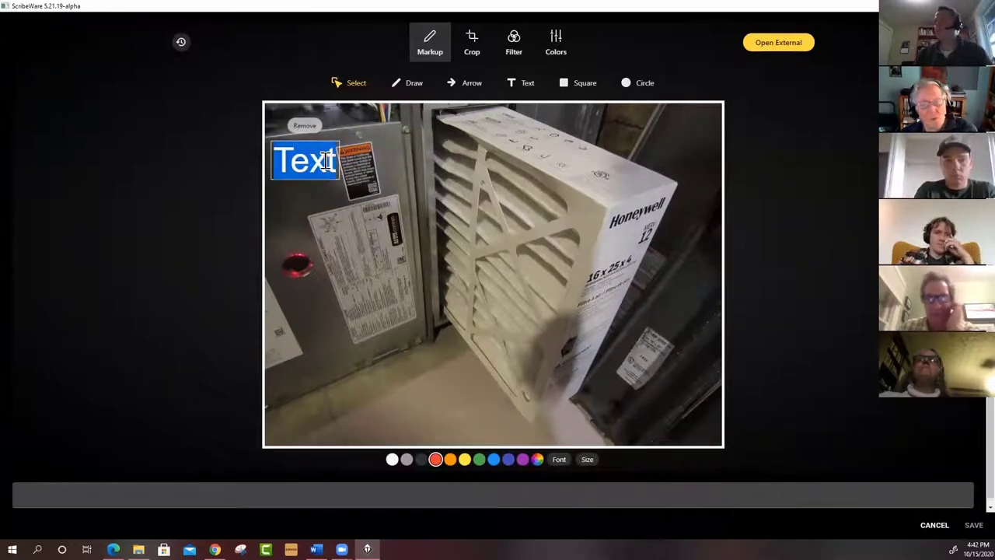
type("air fi")
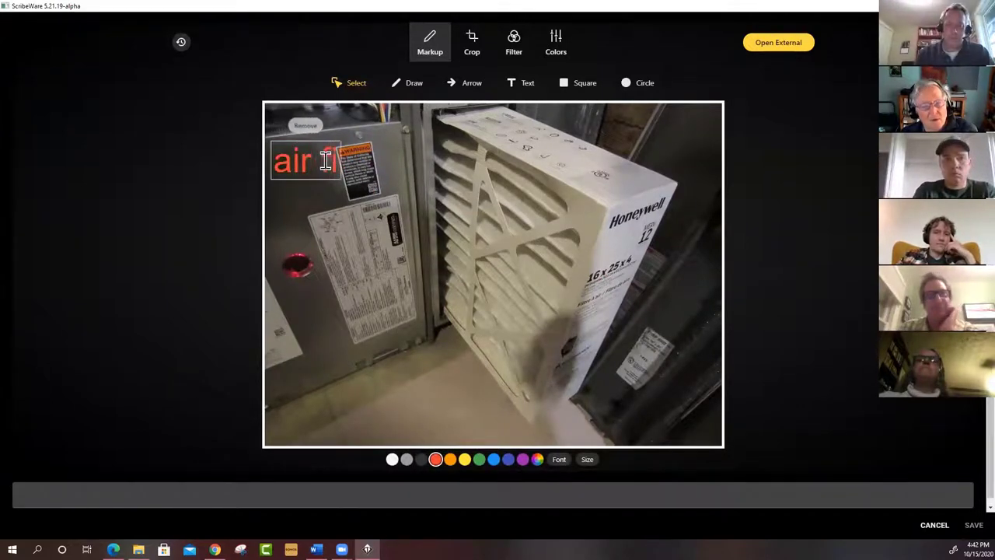
type("lter")
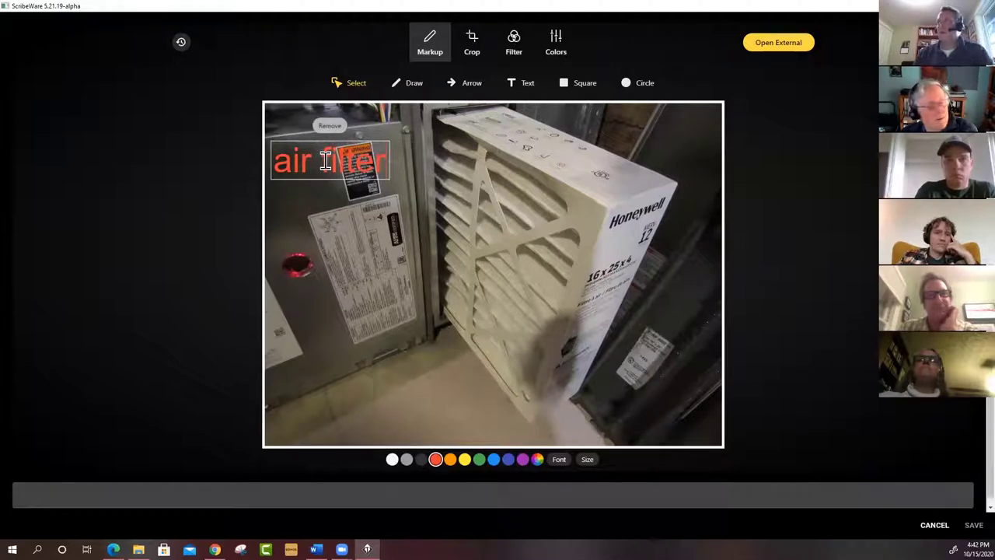
Step: Add a shortened, level arrow pointing at the filter
left_click(463, 83)
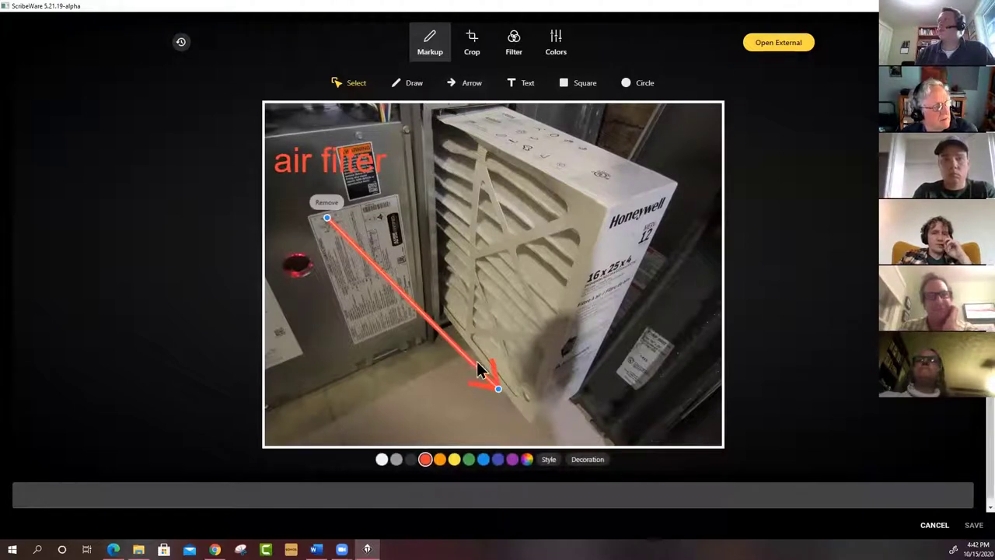
left_click_drag(493, 386, 453, 213)
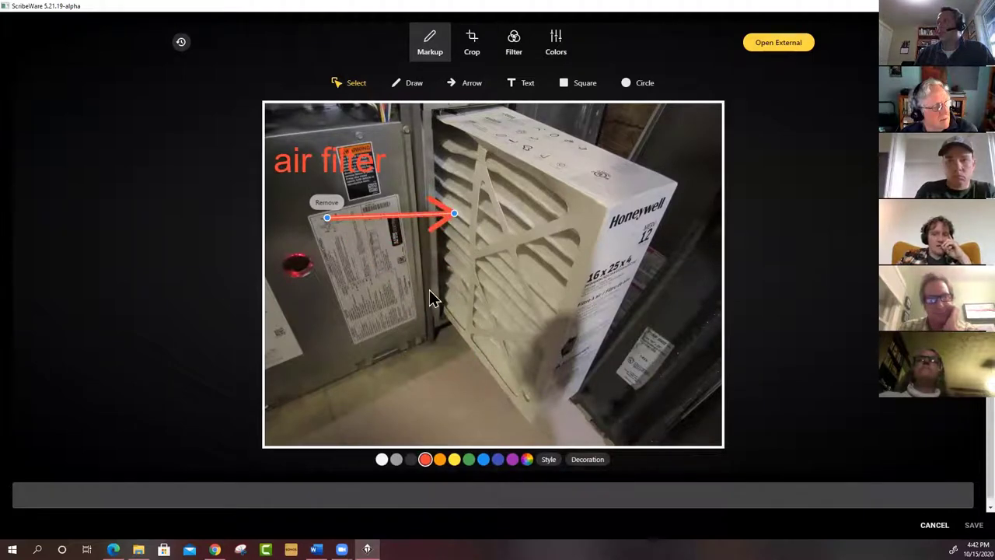
left_click(413, 319)
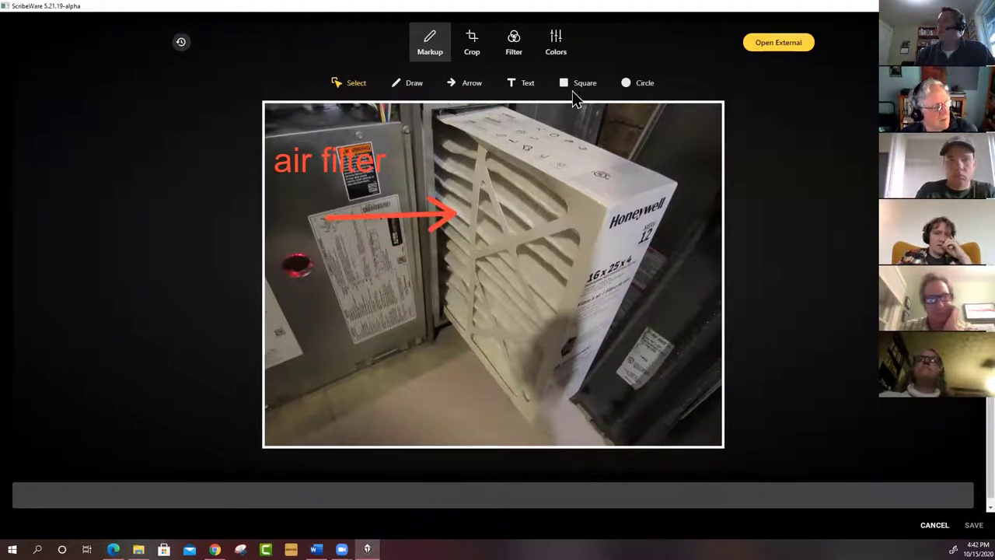
Step: Circle the filter's labelled side with a tall, narrow red ellipse
left_click(631, 89)
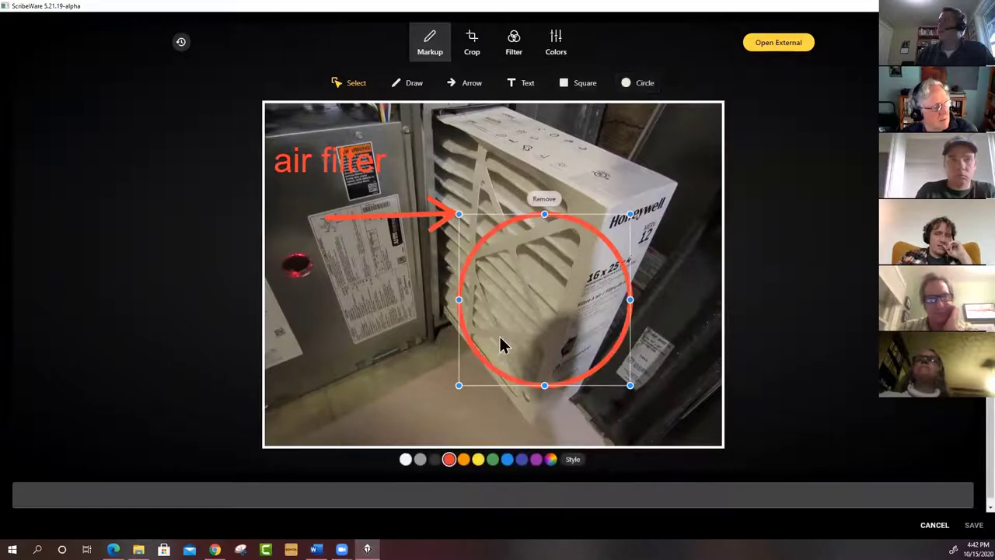
left_click_drag(629, 214, 674, 138)
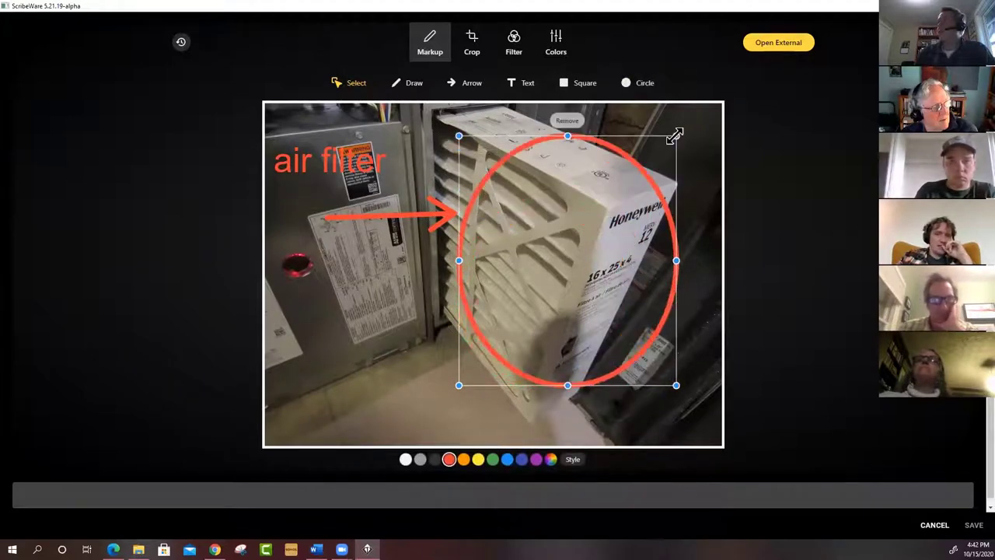
left_click_drag(459, 260, 554, 258)
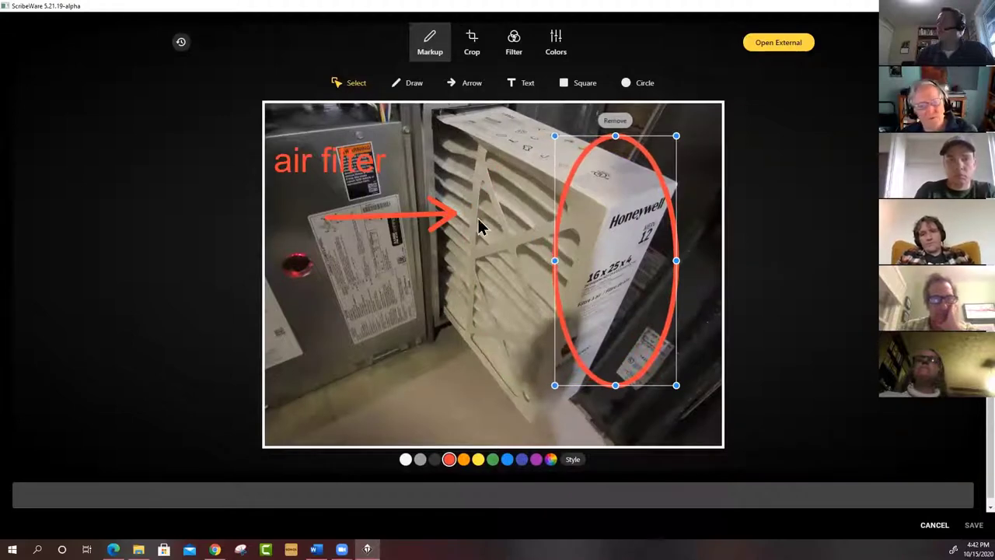
Step: Add a second text annotation to the photo
left_click(359, 168)
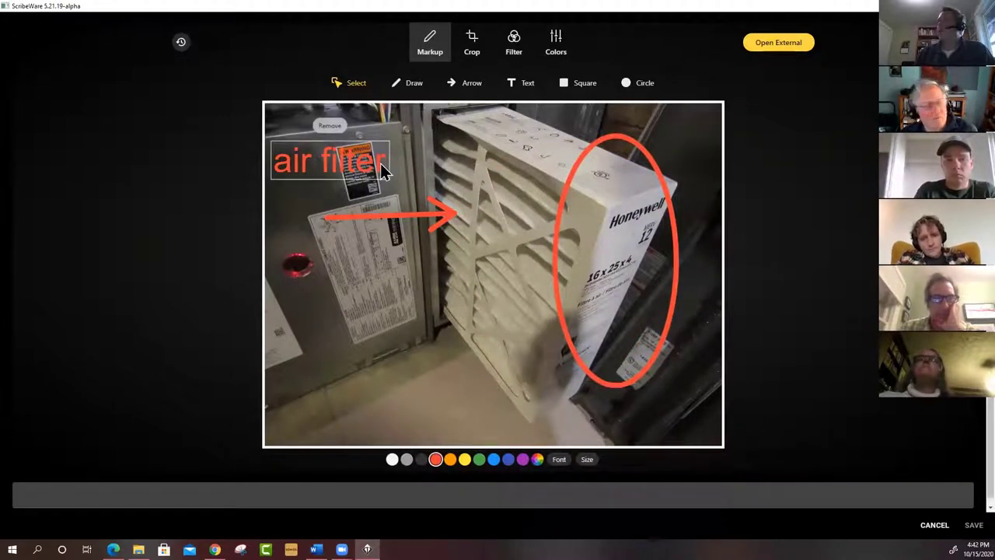
double_click(381, 161)
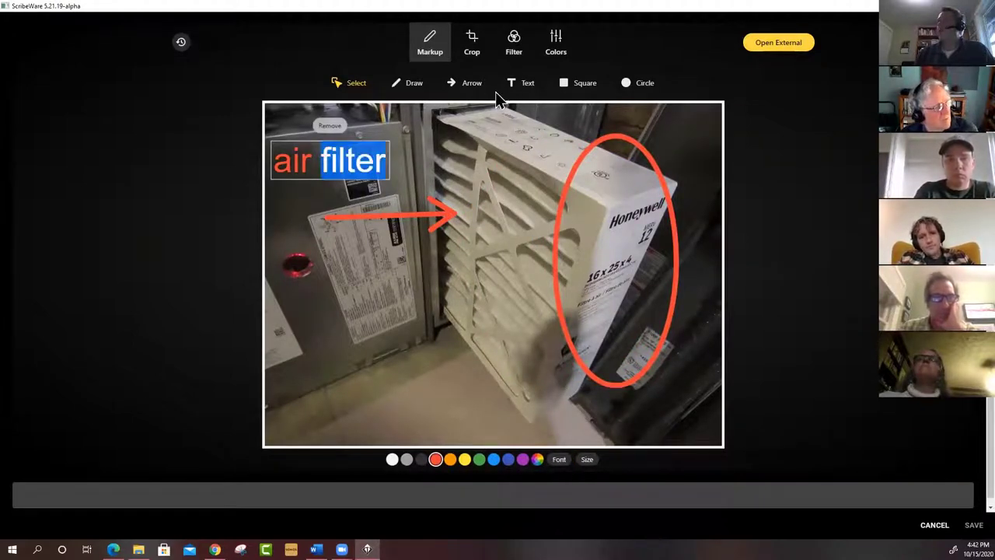
left_click(526, 86)
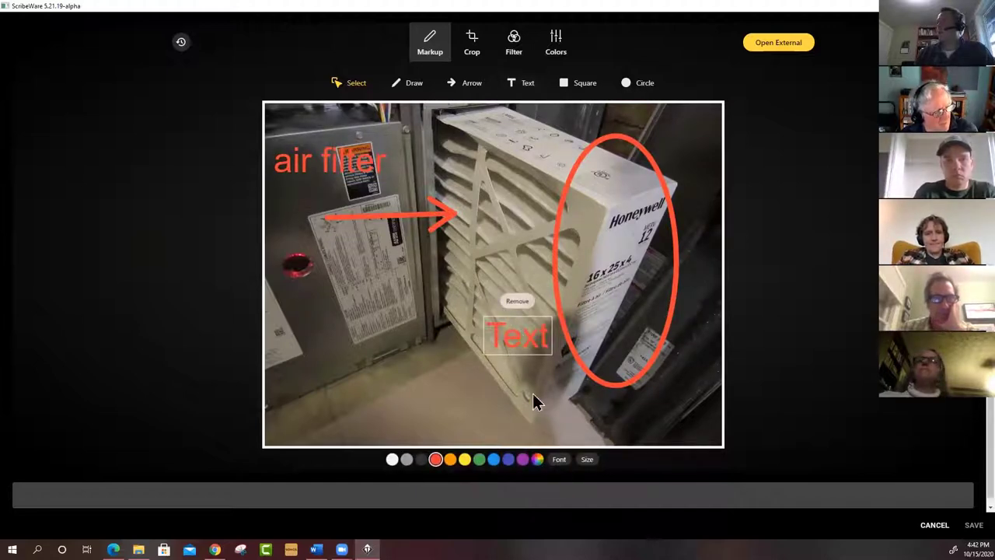
Step: Make the second label large, monospaced and purple, and move it over the furnace panel
left_click(562, 465)
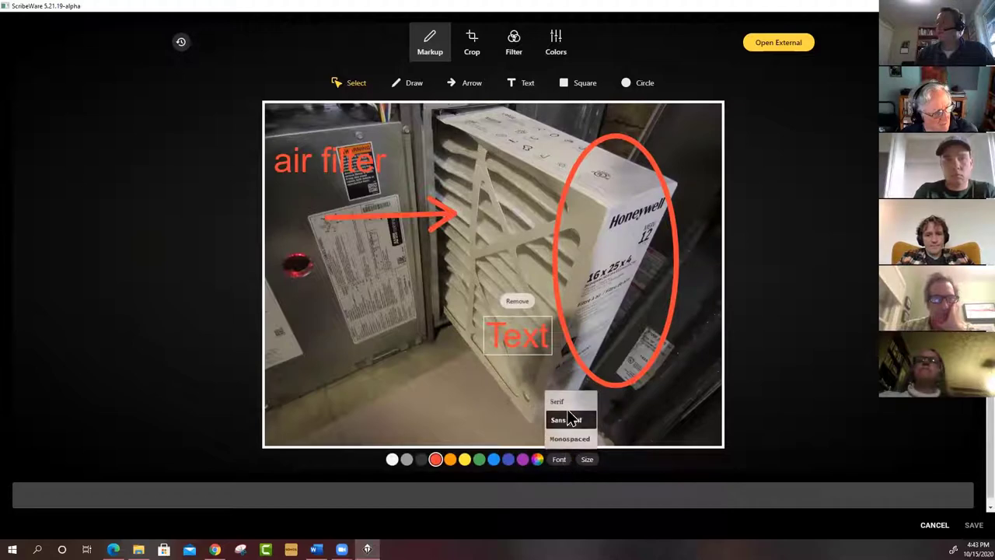
left_click(570, 440)
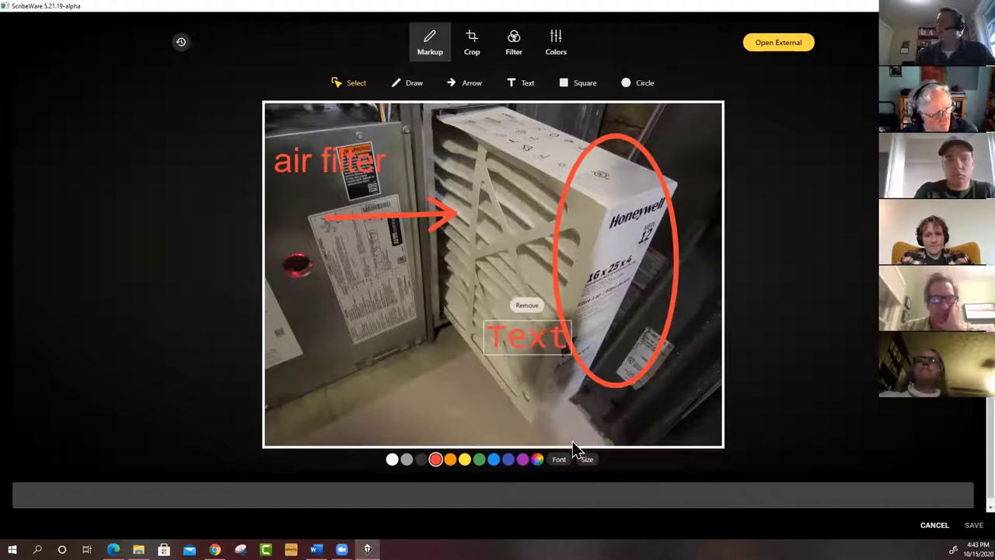
left_click(589, 460)
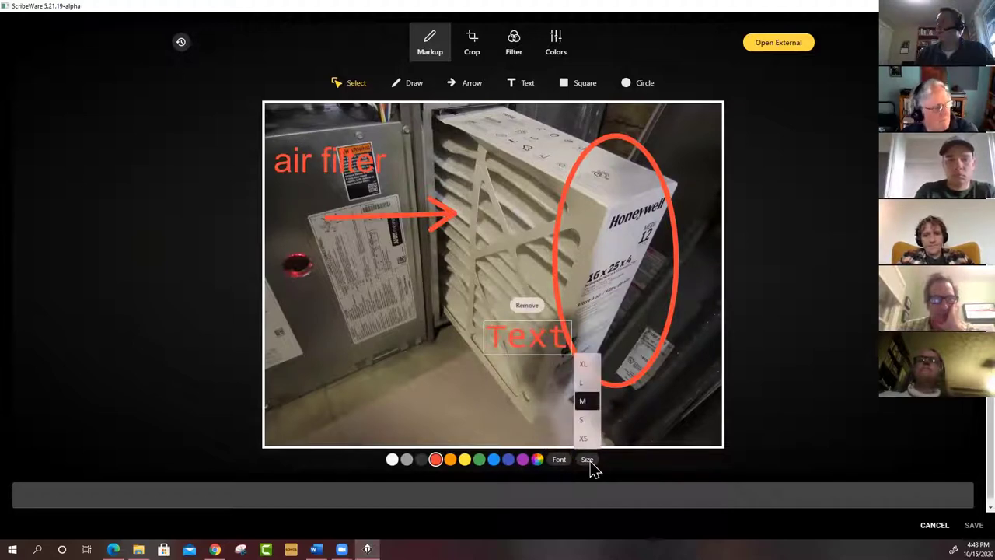
left_click(587, 440)
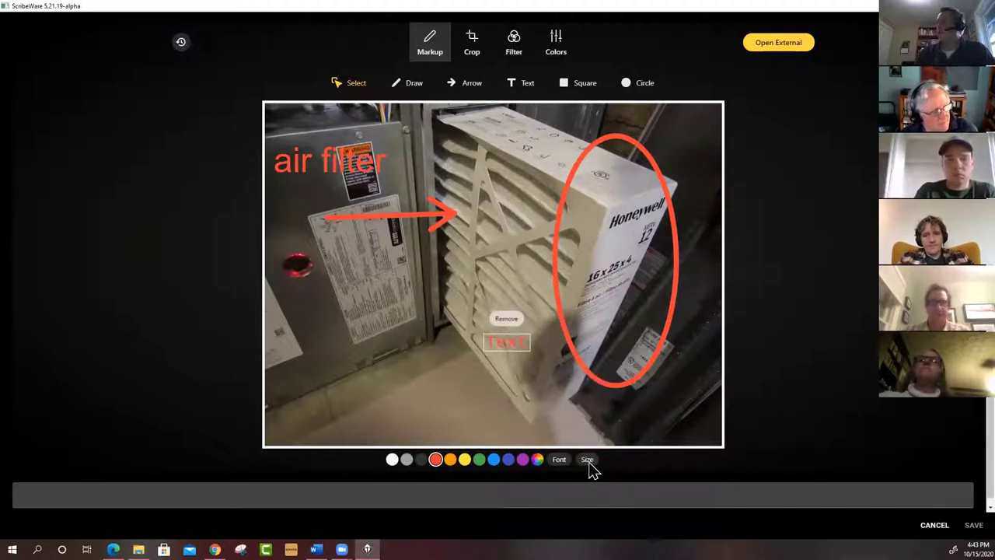
left_click(589, 463)
left_click(583, 367)
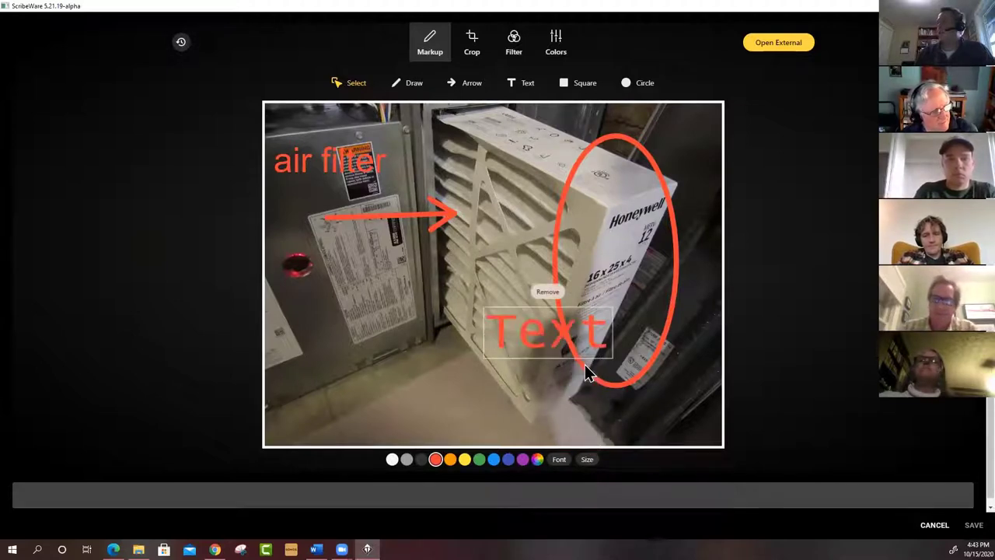
left_click(525, 463)
mouse_move(562, 352)
left_mouse_down()
mouse_move(490, 348)
mouse_move(373, 301)
left_mouse_up()
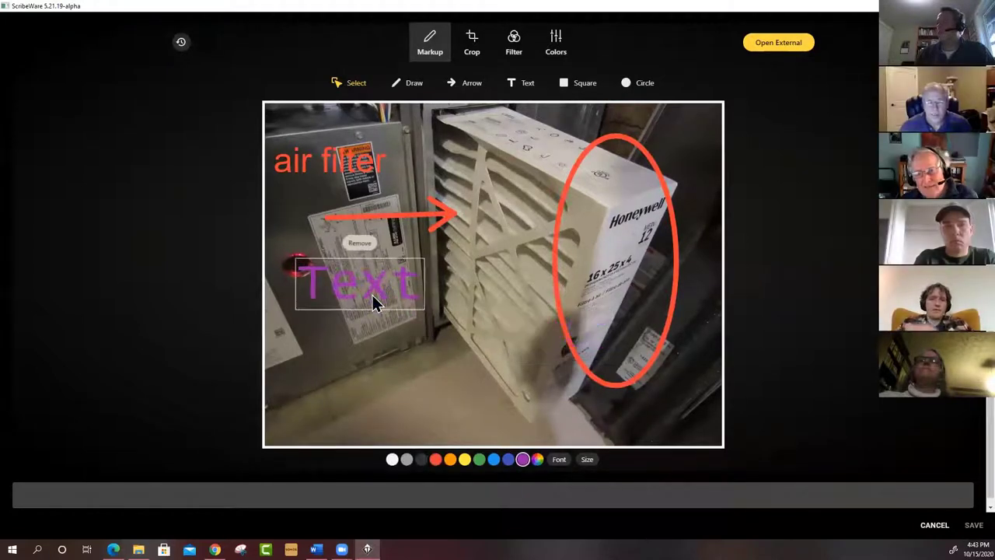
left_click(395, 345)
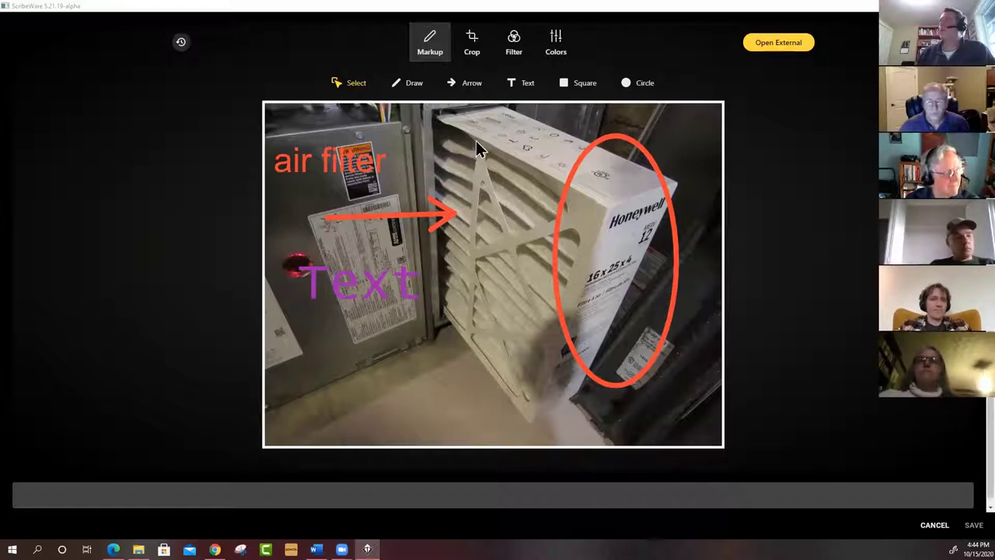
Step: Crop the photo slightly in from its top-left corner
left_click(472, 44)
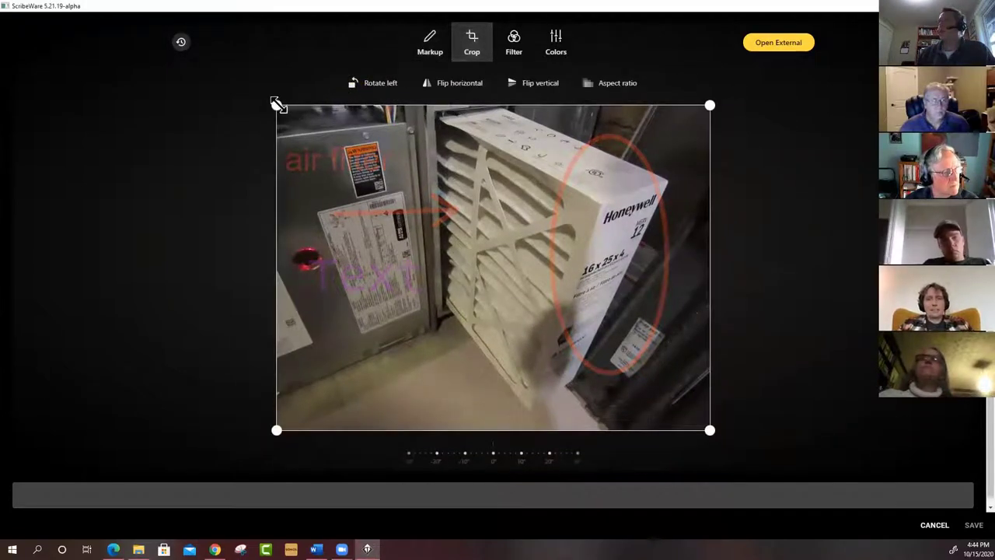
mouse_move(277, 105)
left_mouse_down()
mouse_move(370, 114)
mouse_move(424, 104)
mouse_move(303, 97)
mouse_move(242, 111)
mouse_move(277, 113)
left_mouse_up()
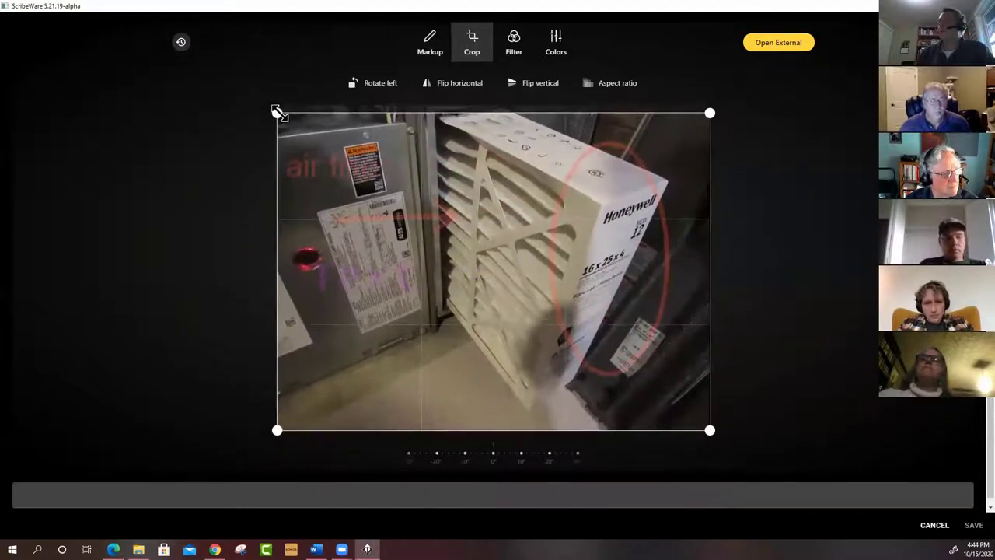
left_click(506, 45)
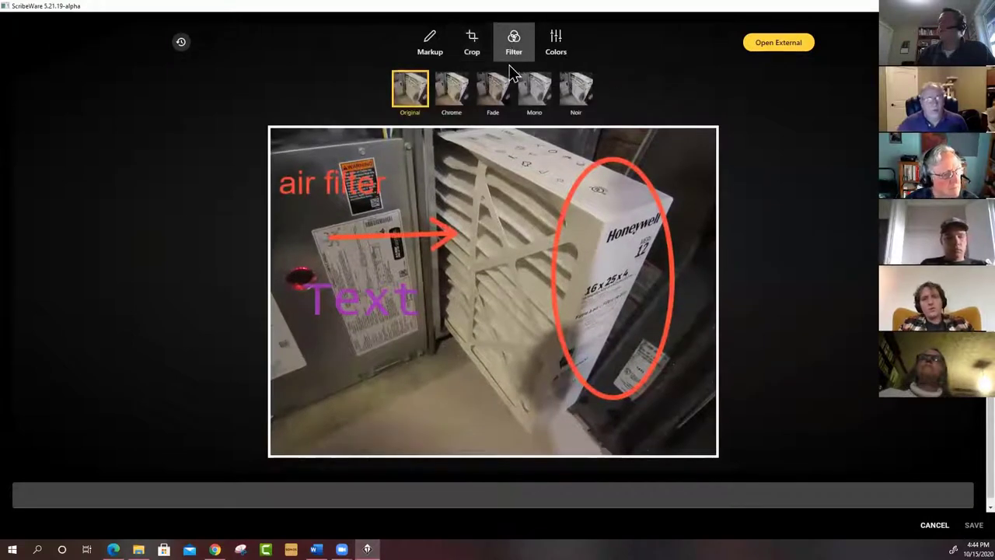
Step: Raise contrast, saturation, brightness and exposure, then send the photo to the external editor
left_click(557, 44)
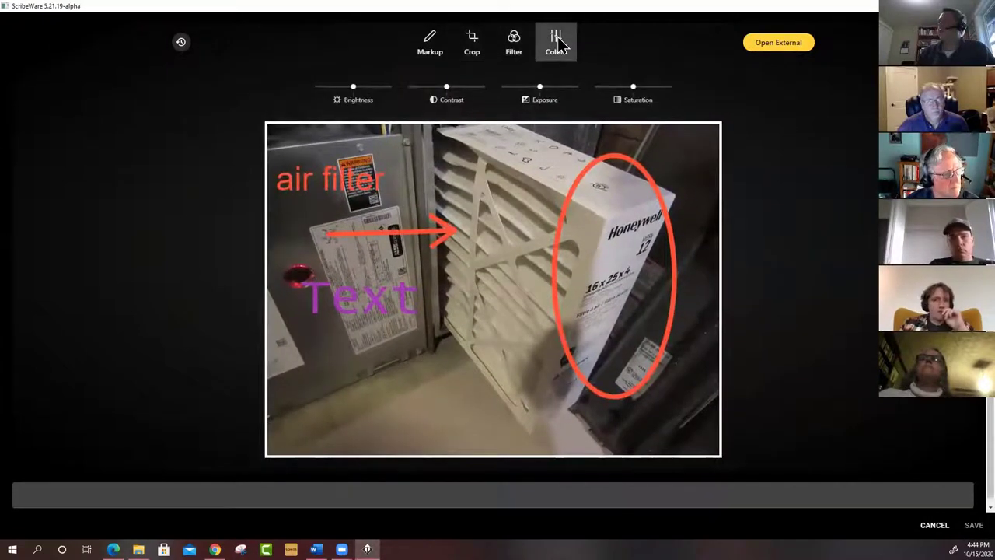
left_click_drag(449, 87, 470, 87)
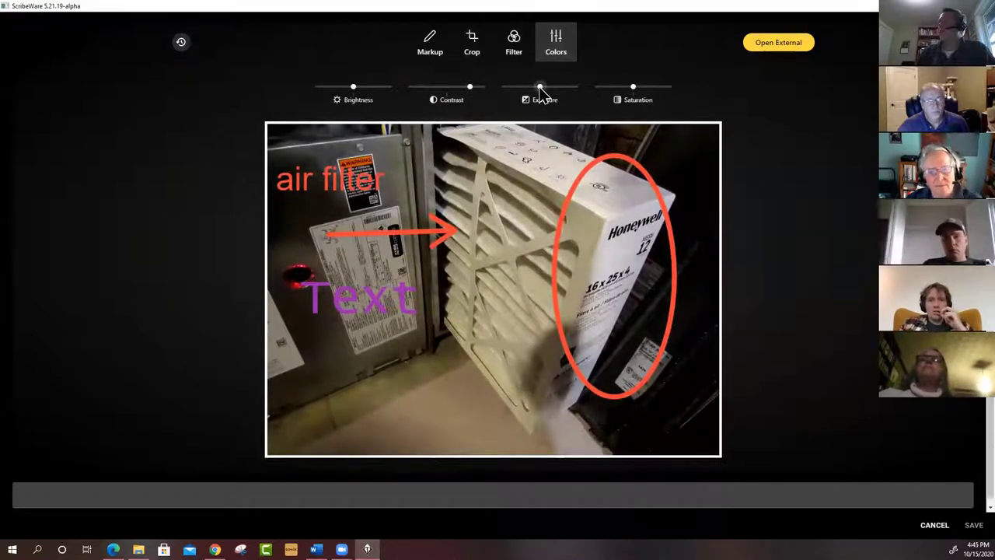
left_click_drag(542, 90, 527, 91)
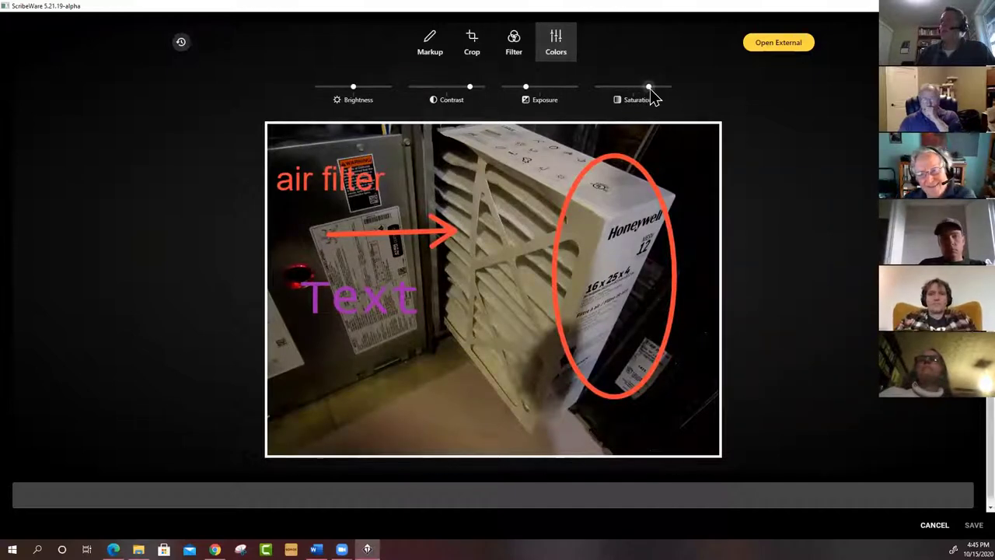
left_click_drag(651, 90, 656, 92)
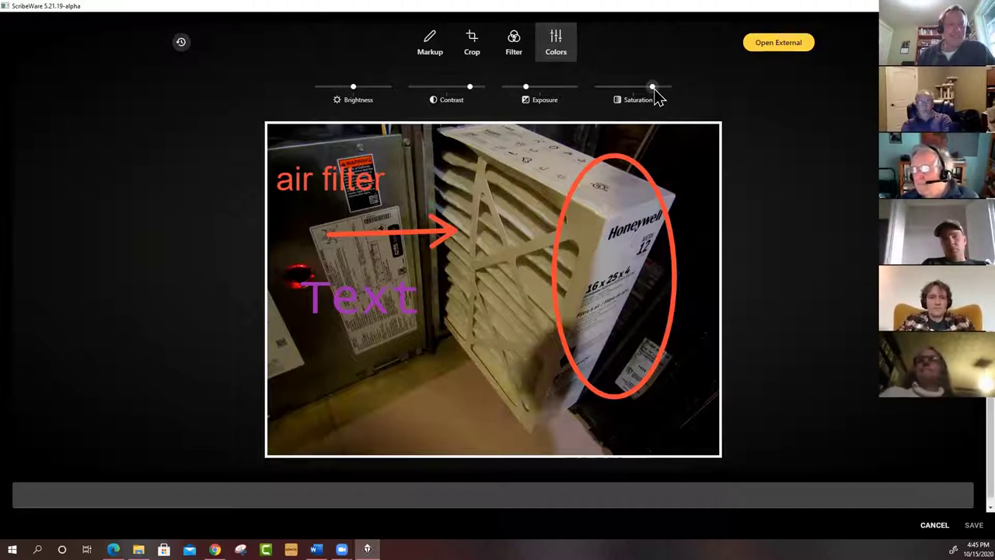
left_click(362, 87)
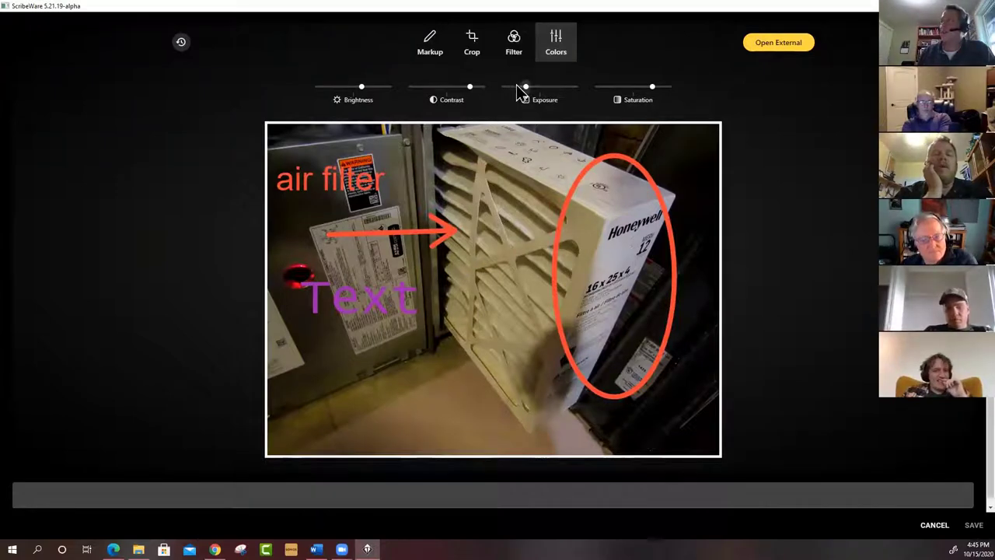
left_click_drag(526, 87, 540, 87)
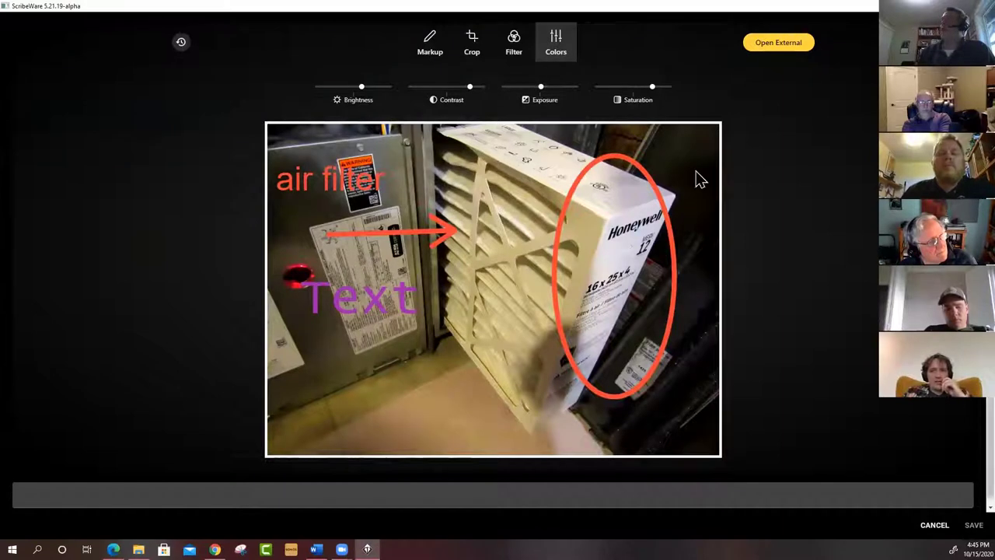
left_click(783, 48)
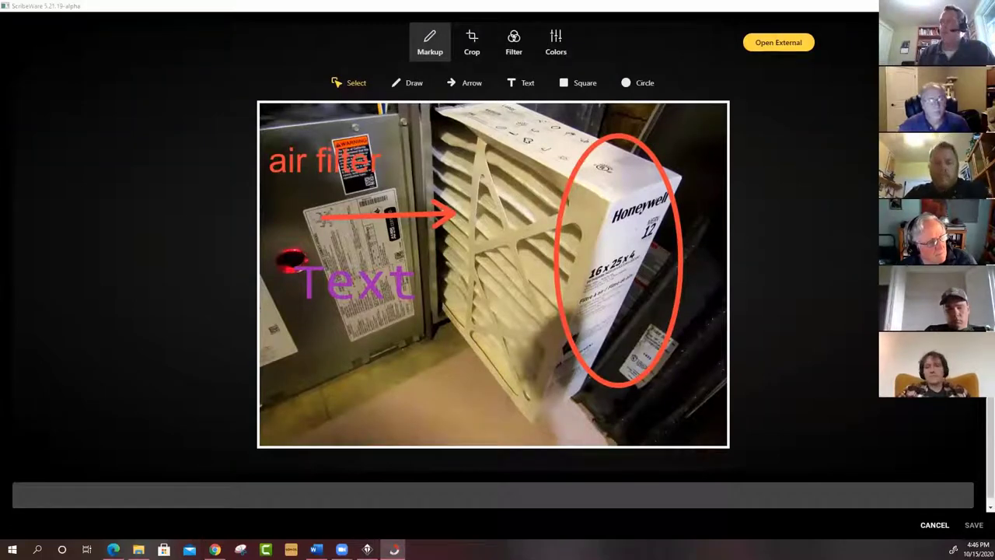
Step: Load IMG_0818.JPG into PhotoScape X Pro's Editor workspace
key("alt+Tab")
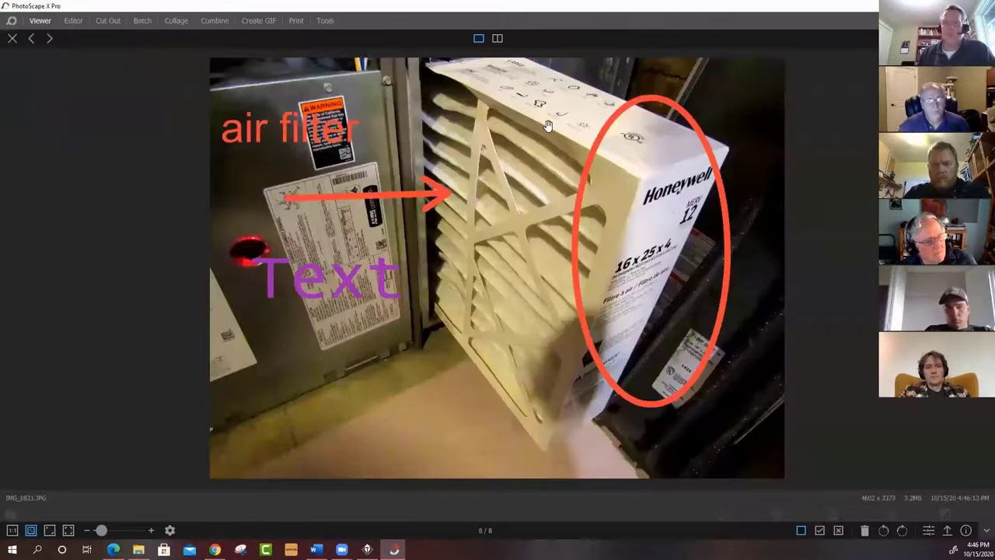
mouse_move(3, 286)
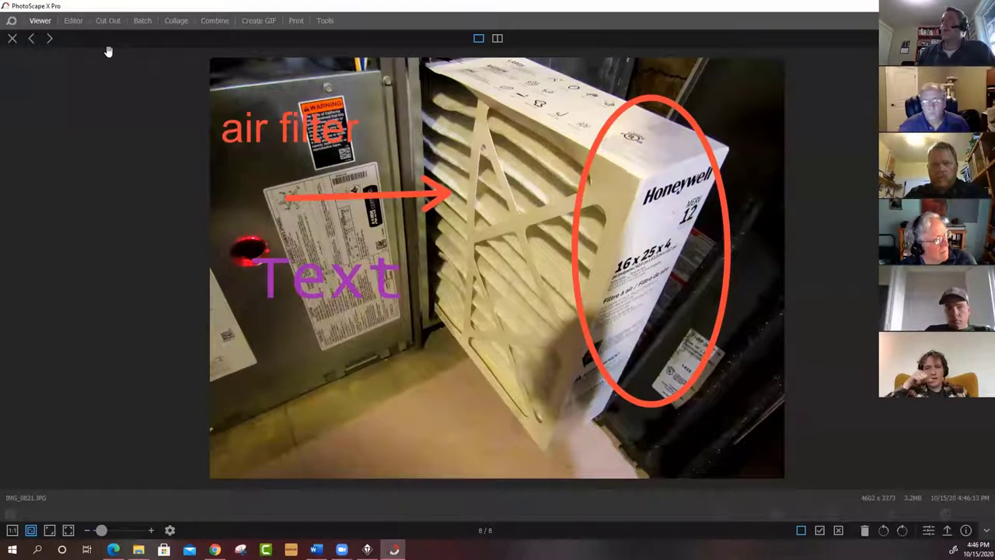
left_click(73, 21)
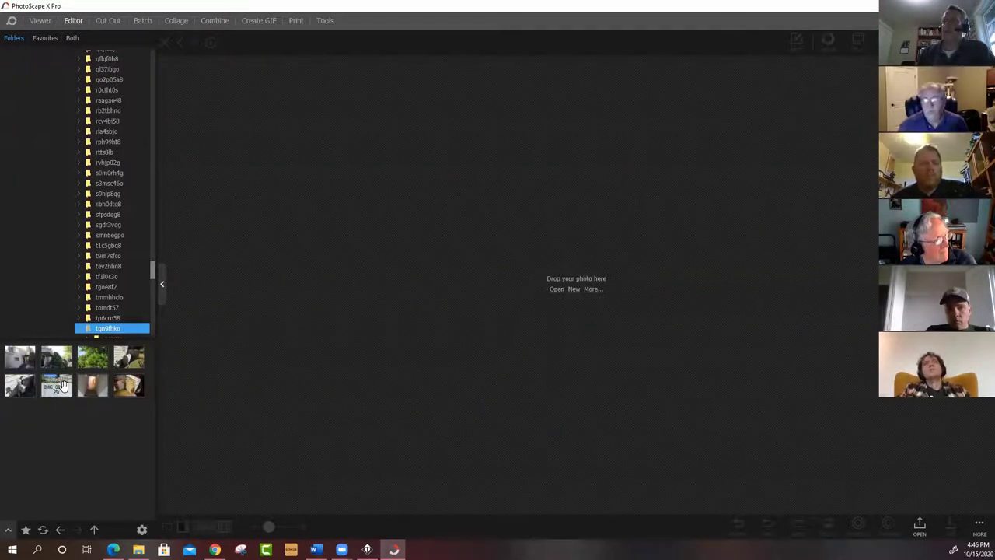
left_click_drag(56, 385, 467, 340)
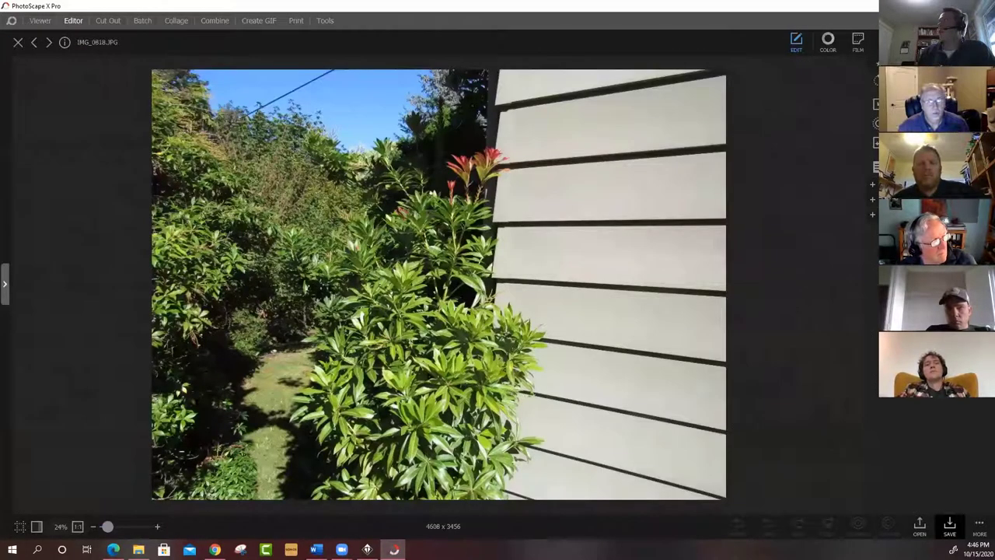
Step: Add a magnifier circle over the red-tipped shoots in the upper-left bushes
left_click(858, 39)
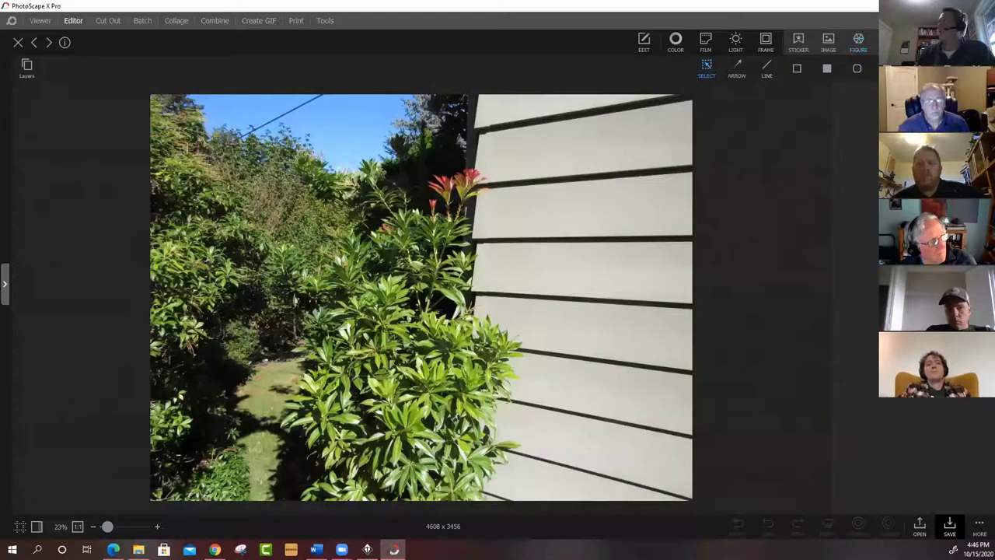
left_click(917, 68)
left_click_drag(433, 300, 471, 189)
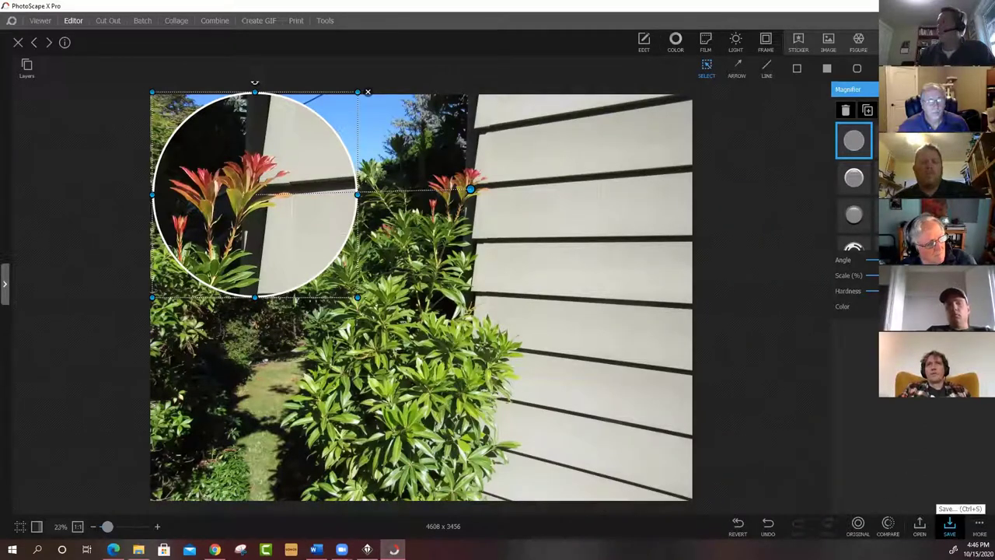
Step: Save the photo enlarged over the original file and return to ScribeWare
left_click(950, 525)
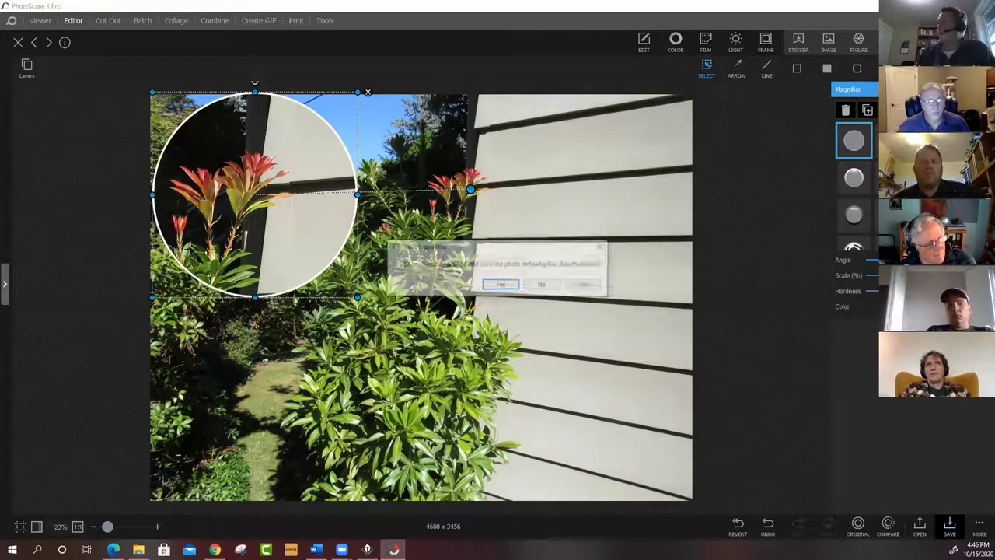
left_click(500, 285)
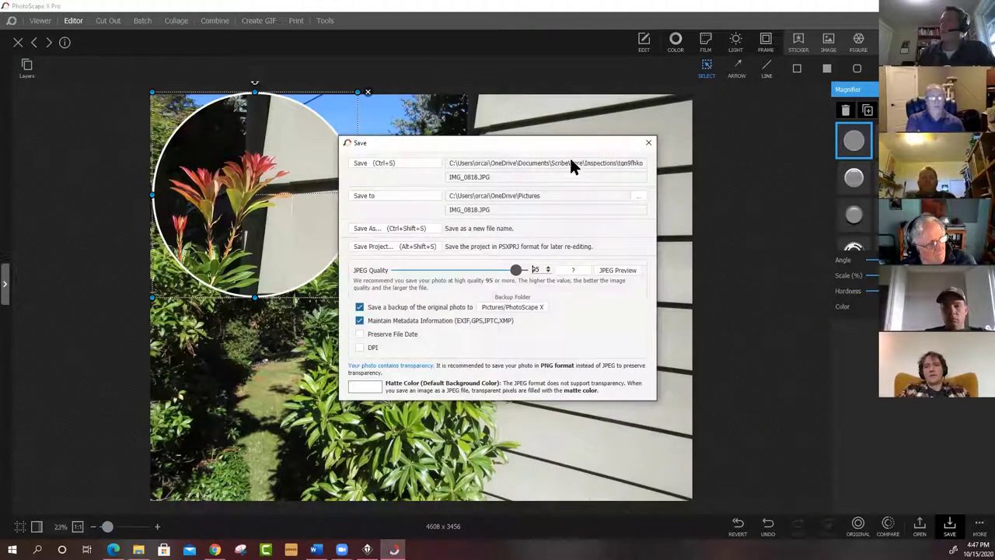
left_click(385, 162)
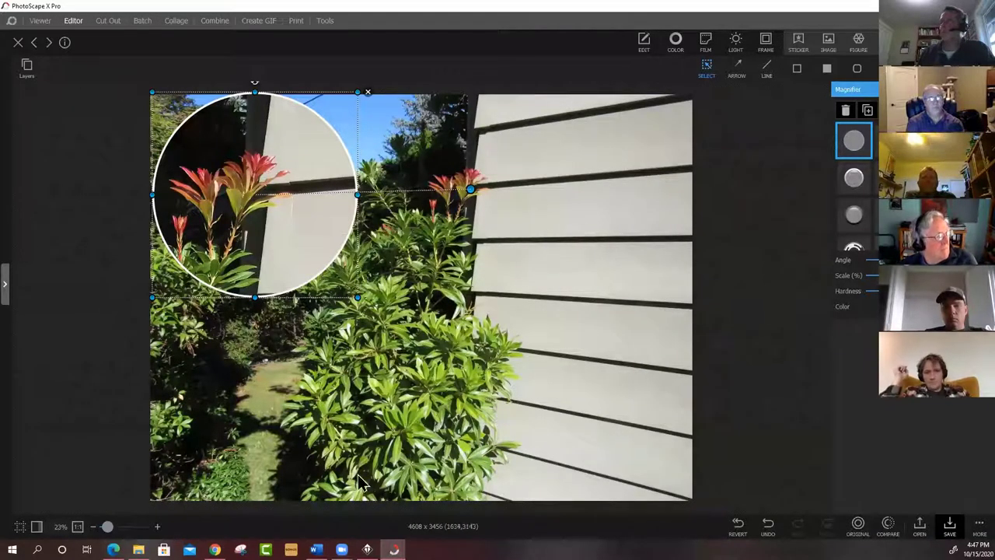
left_click(367, 549)
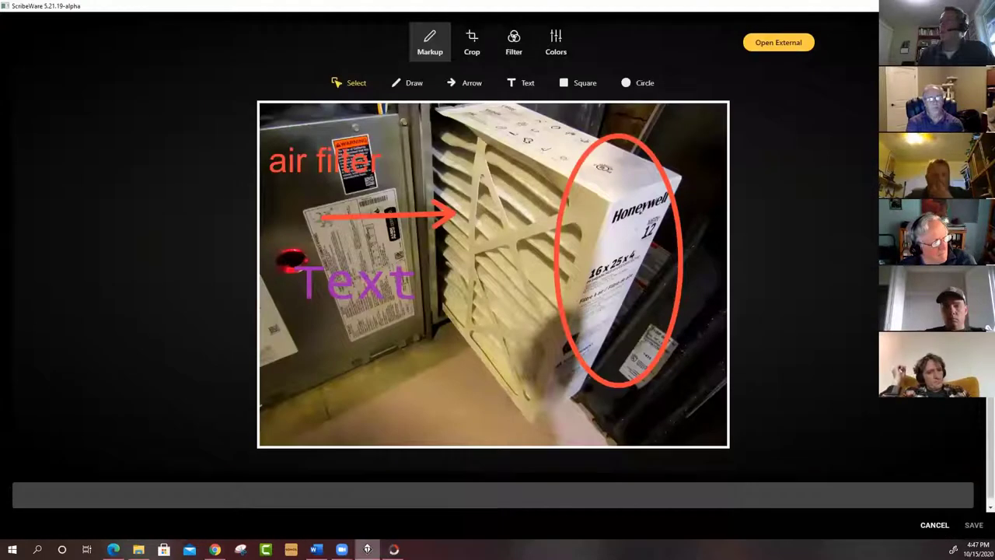
Step: Save the marked-up air filter photo into P-7 and reopen it in the editor
left_click(973, 525)
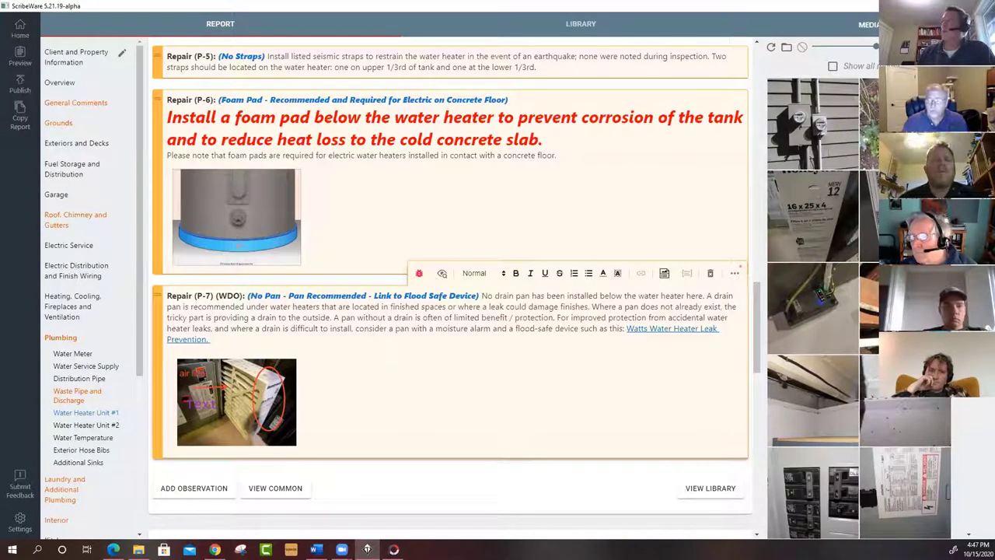
left_click(258, 408)
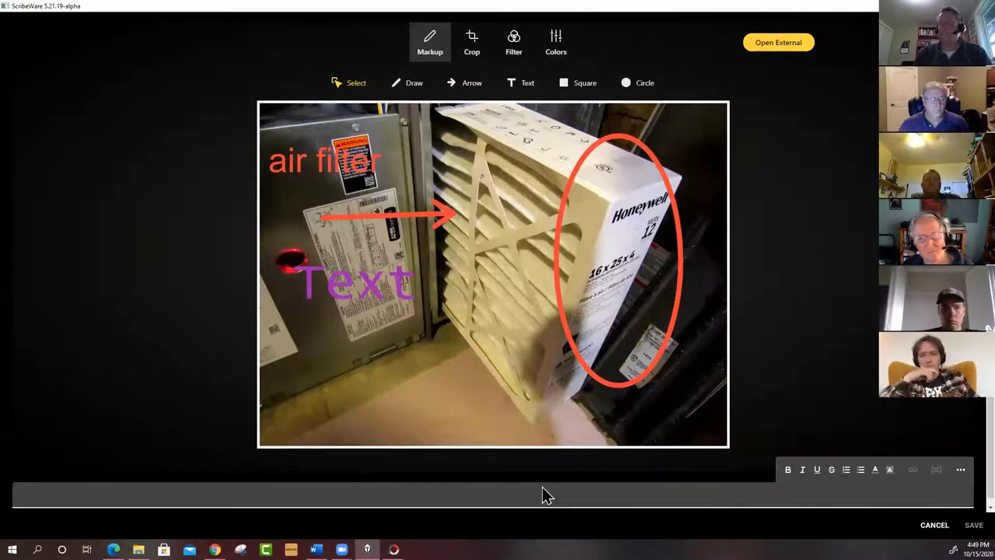
Step: Caption the P-7 air filter photo 'tdgdhbdgdgdgd' and save it to the report
type("tdgdhbdgdgdgd")
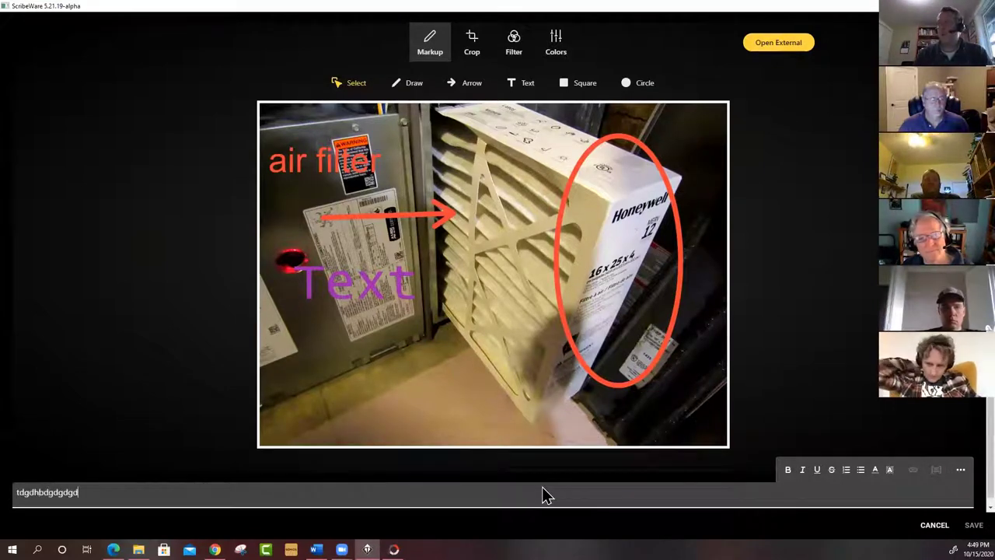
left_click(973, 525)
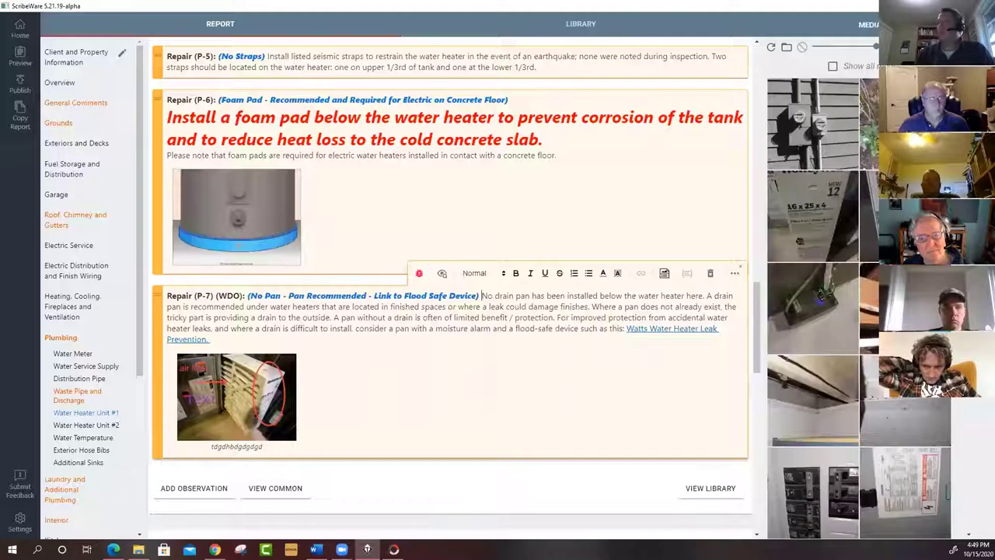
mouse_move(241, 419)
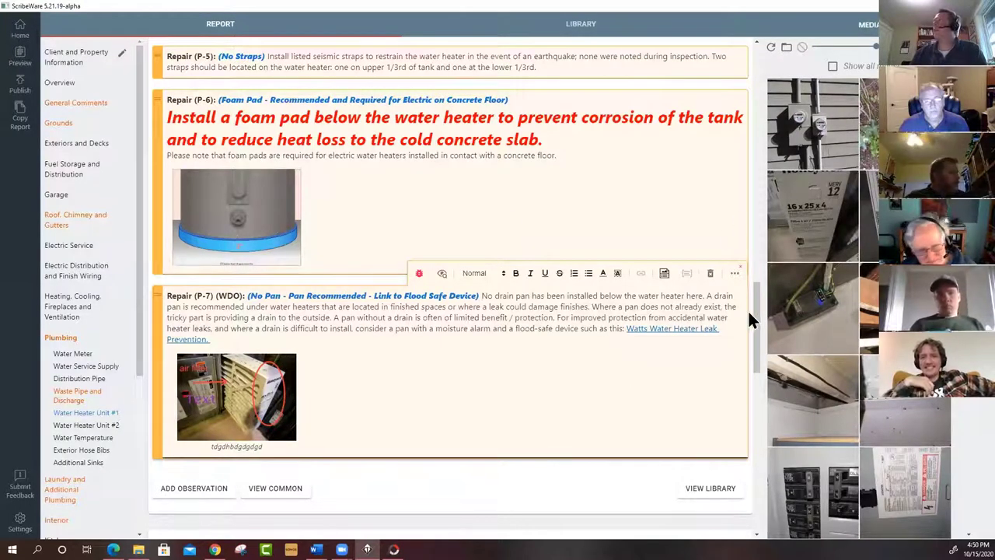
left_click_drag(753, 299, 746, 377)
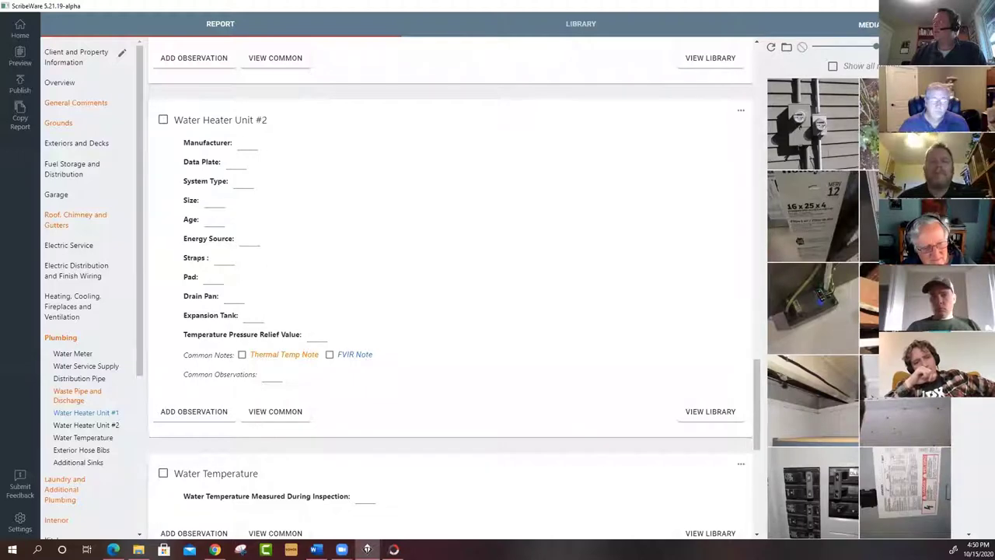
scroll(813, 310, "down", 1)
scroll(812, 311, "down", 3)
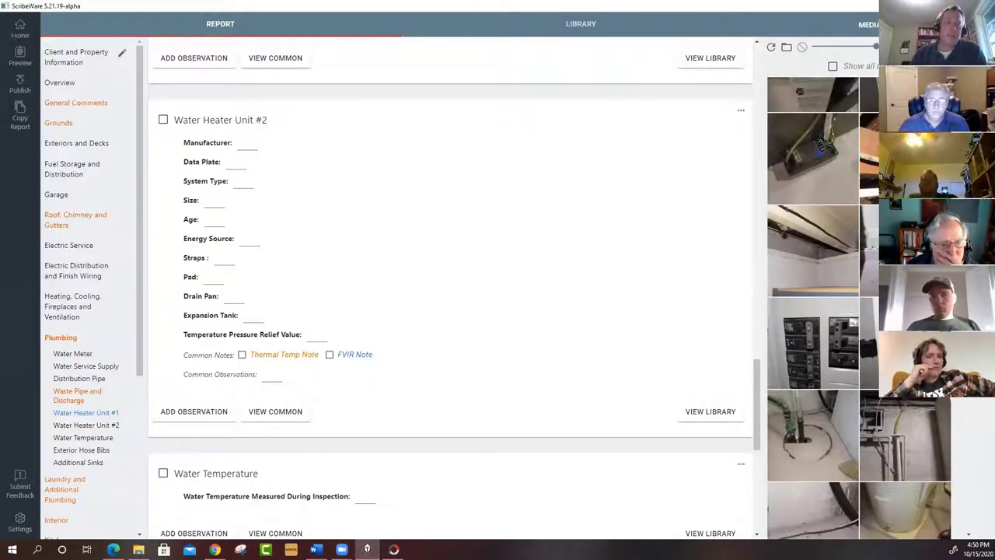
scroll(812, 311, "down", 5)
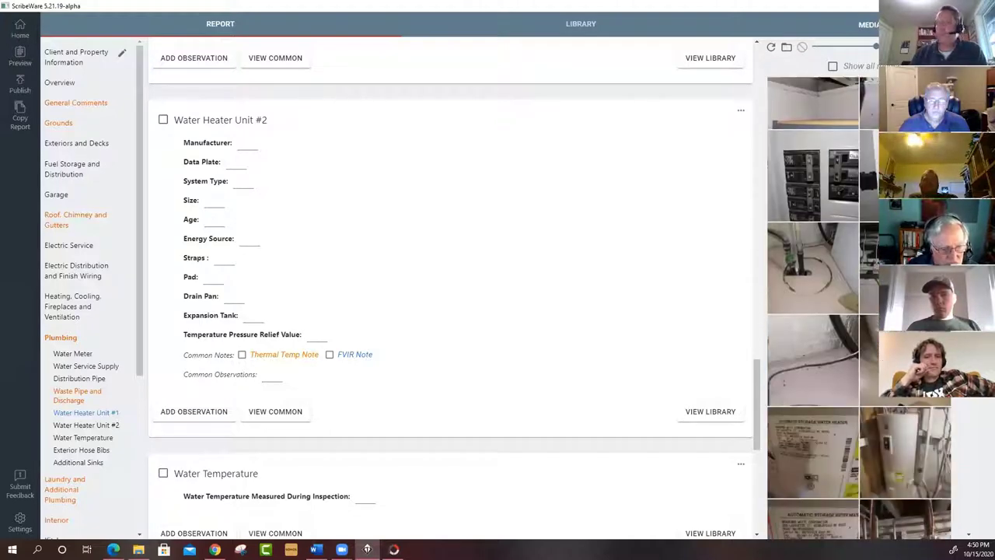
scroll(812, 311, "down", 3)
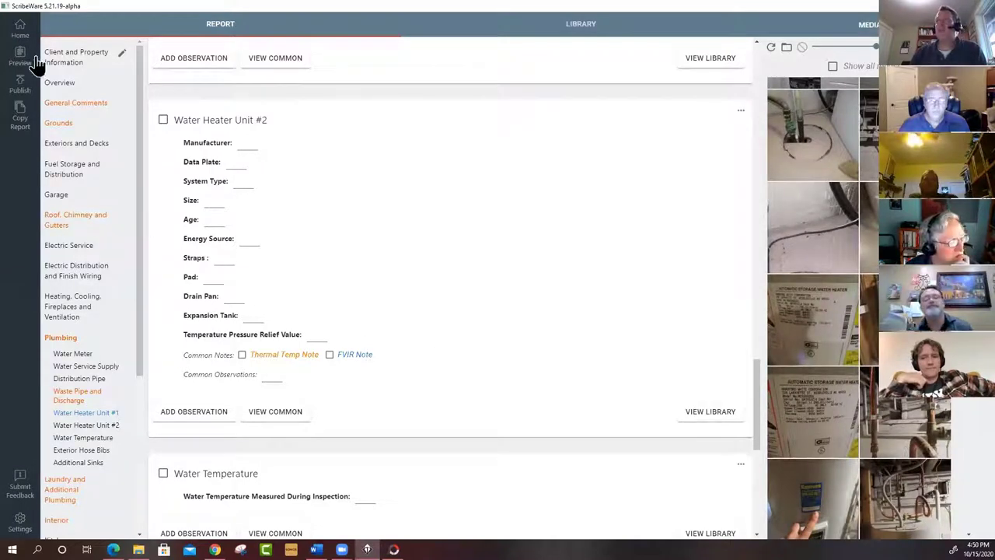
Step: Return to the Home report list and open today's Orca Residential inspection report
left_click(23, 32)
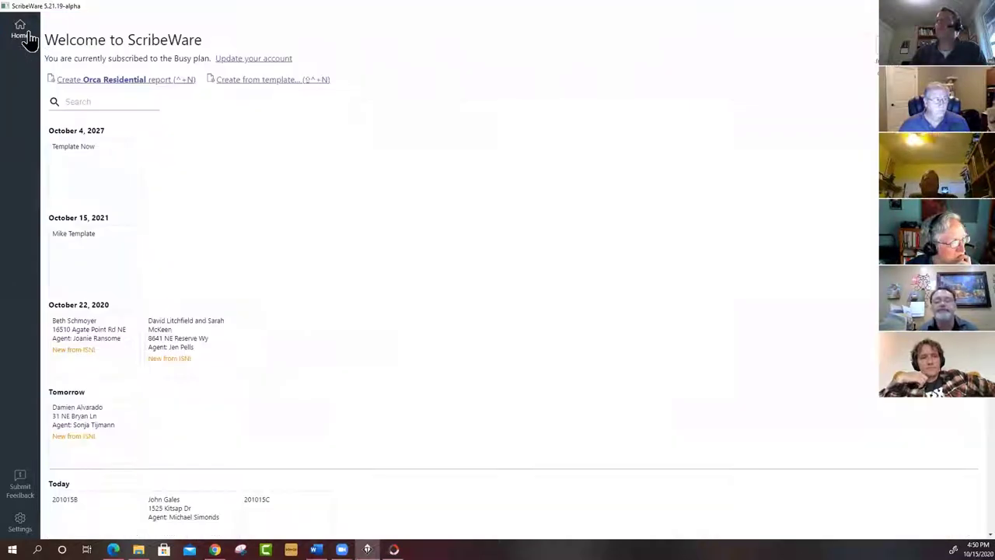
scroll(392, 338, "down", 2)
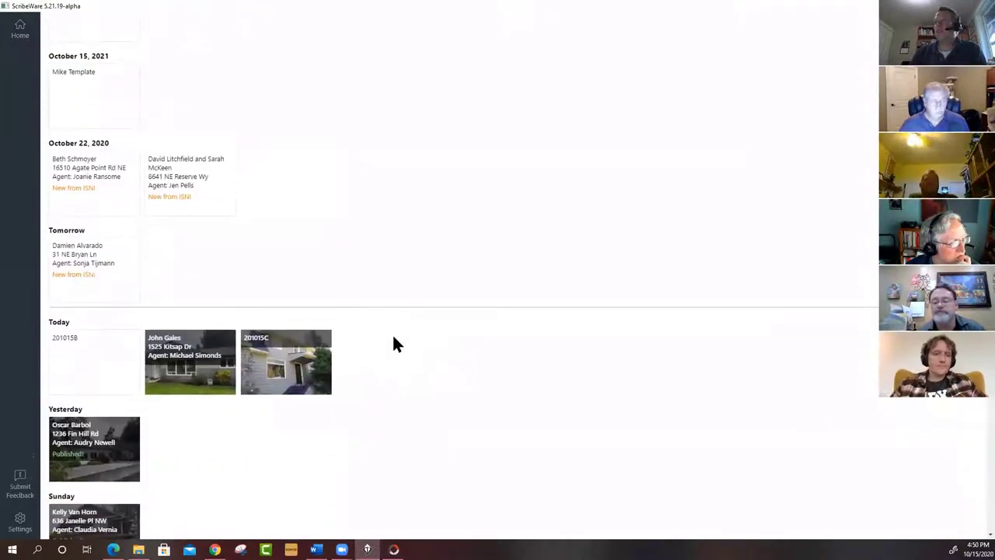
left_click(194, 377)
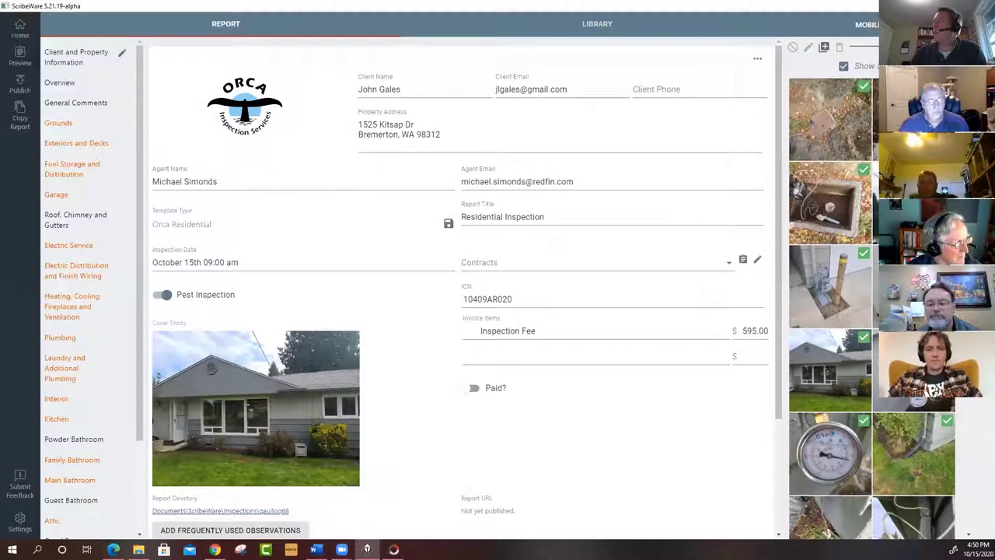
Step: Show all photos in the media panel and go to Branch Wiring under Electric Distribution and Finish Wiring
left_click(843, 67)
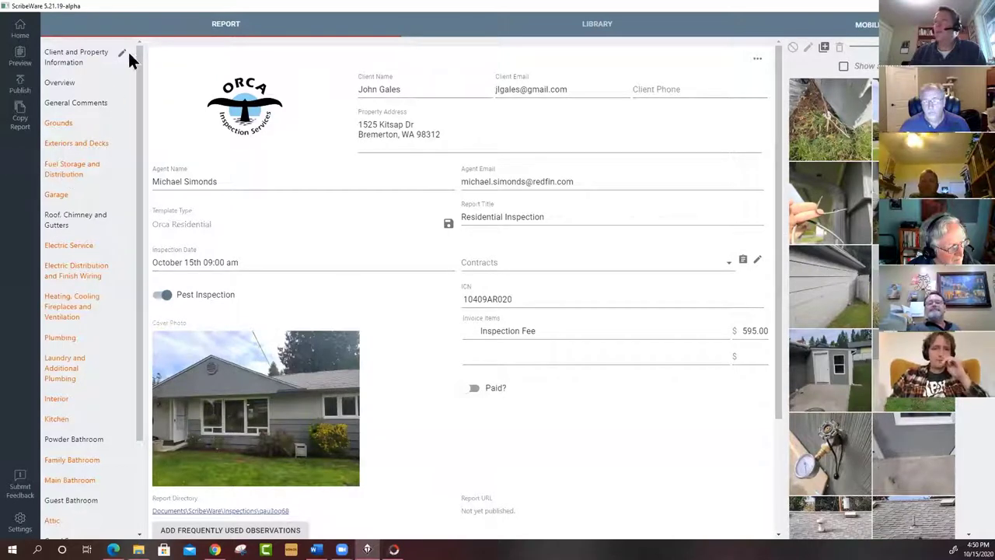
left_click(70, 280)
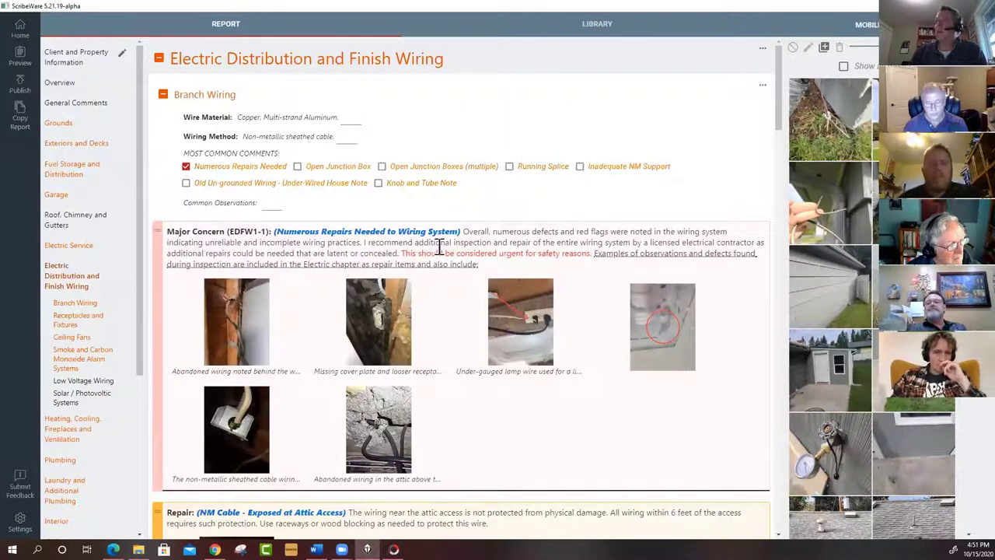
scroll(505, 246, "down", 1)
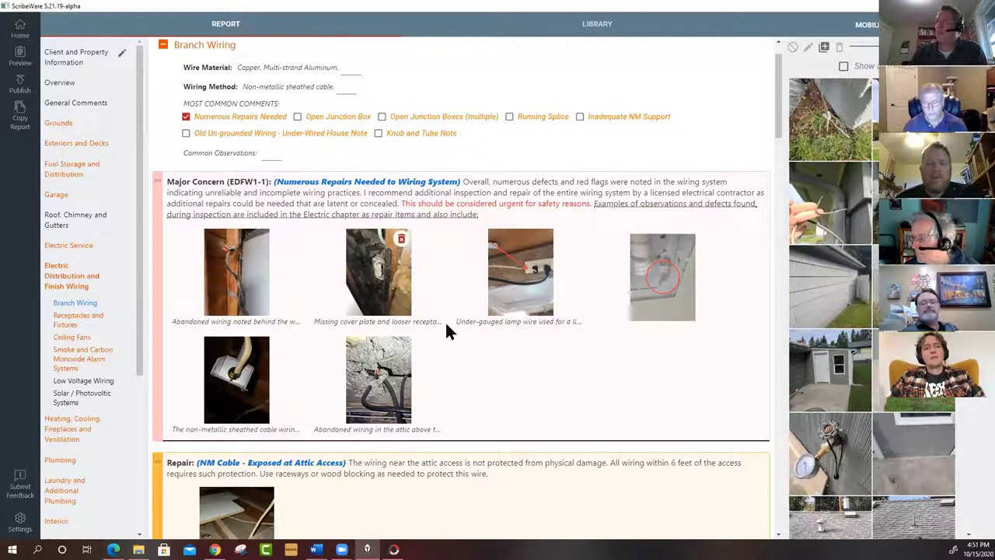
Step: Open the second Major Concern photo, the missing-cover-plate receptacle, in the markup editor
left_click(404, 299)
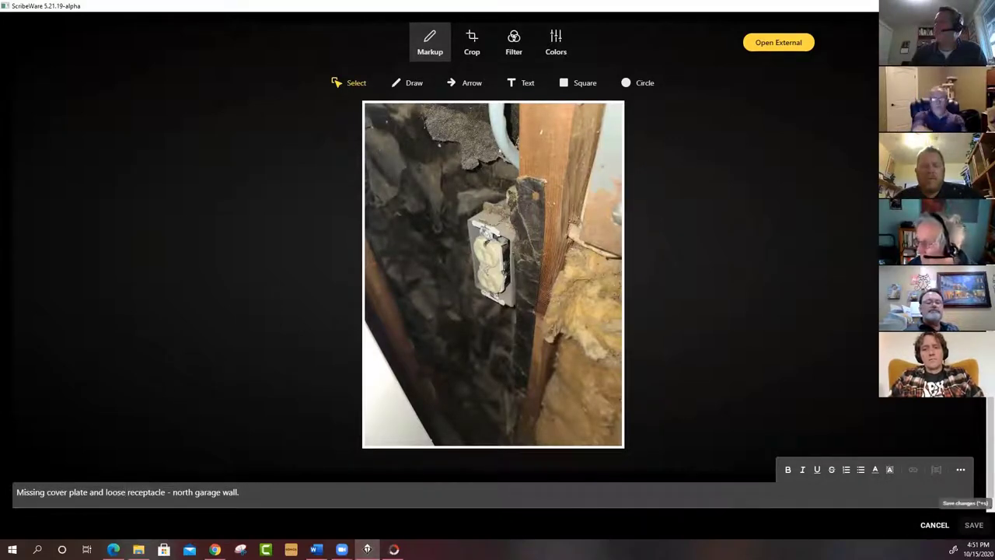
Step: Save the receptacle photo and return to the Branch Wiring major concern
left_click(972, 524)
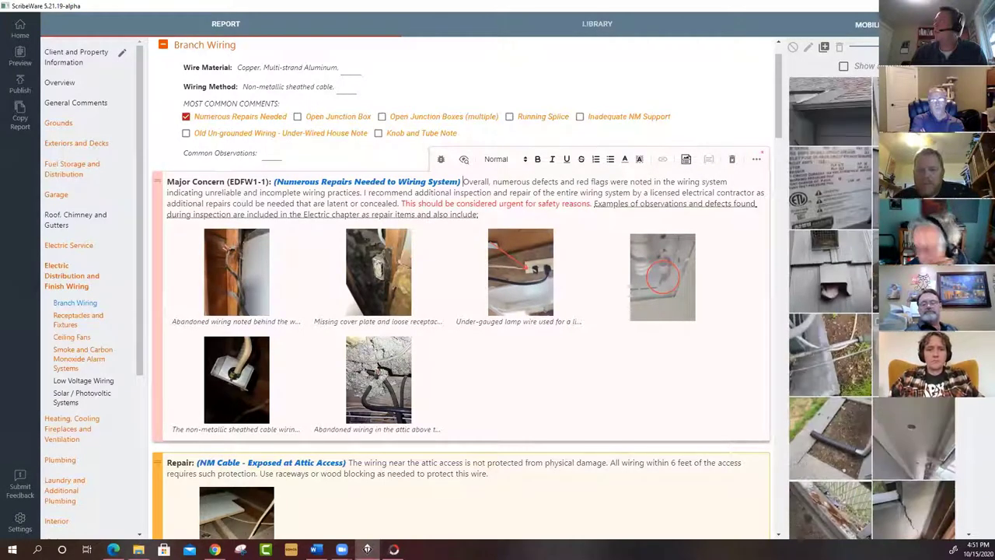
Step: Add the AC disconnect photo to the major concern, captioned 'Missing cover plate - AC disconnect'
left_click_drag(703, 283, 553, 343)
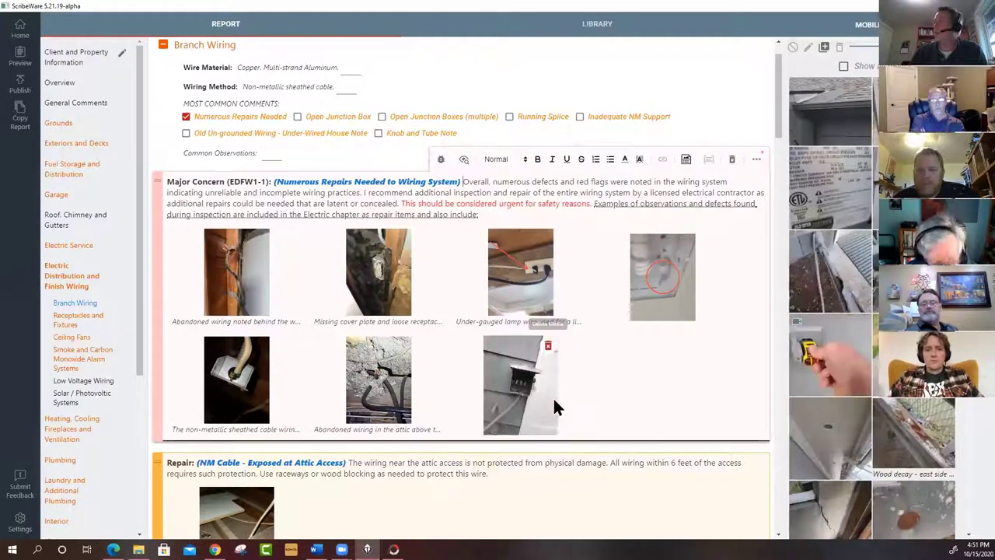
left_click(536, 391)
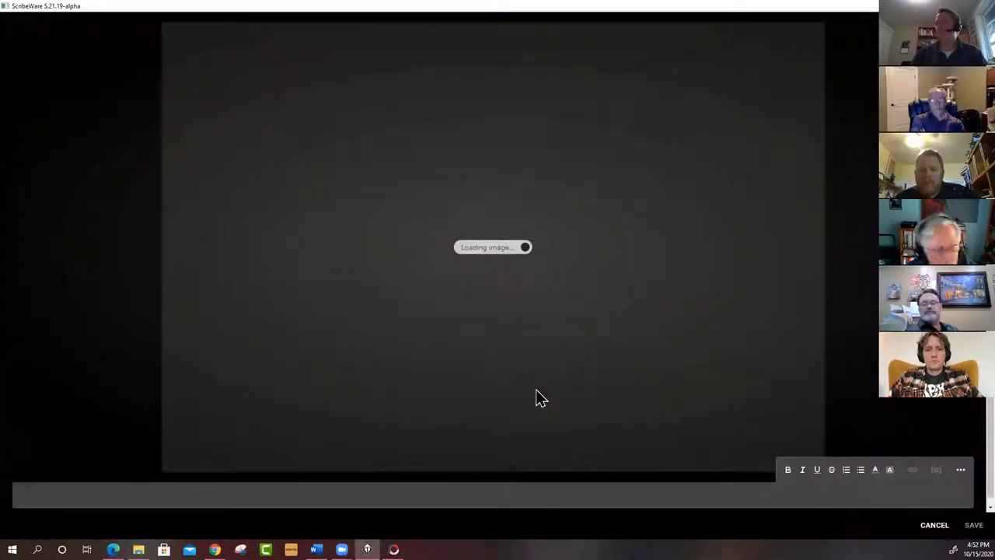
type("Miss")
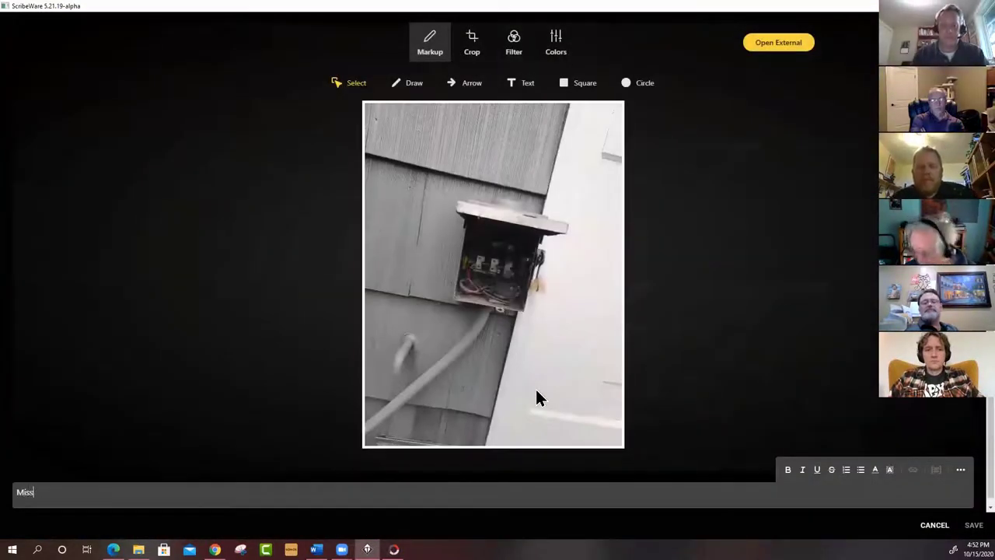
type("ing cover plate ")
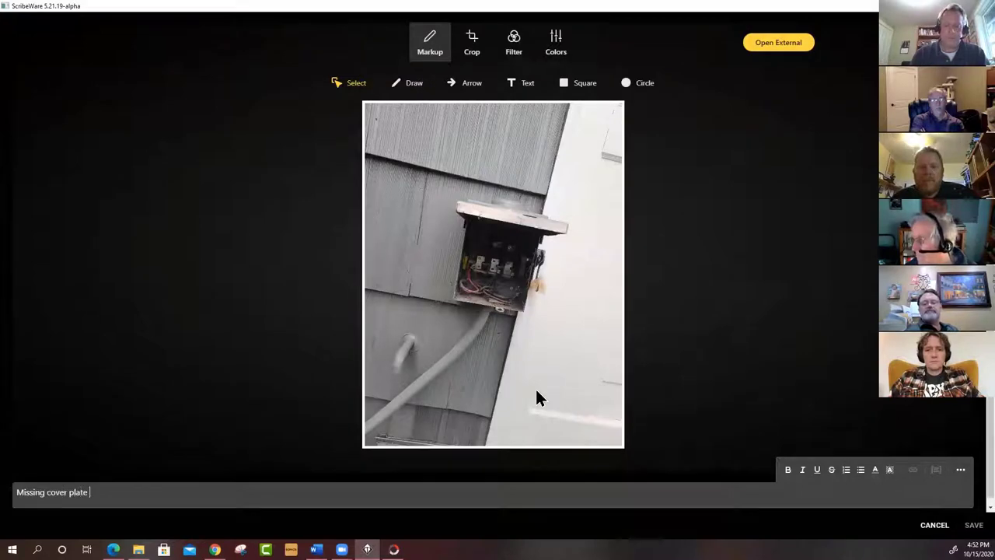
type("- AC disconnect")
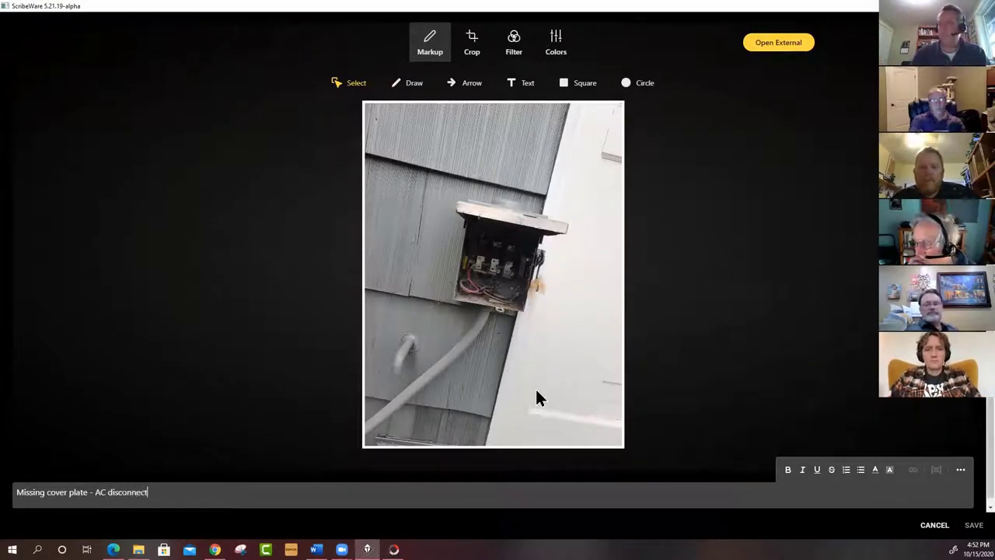
left_click(971, 526)
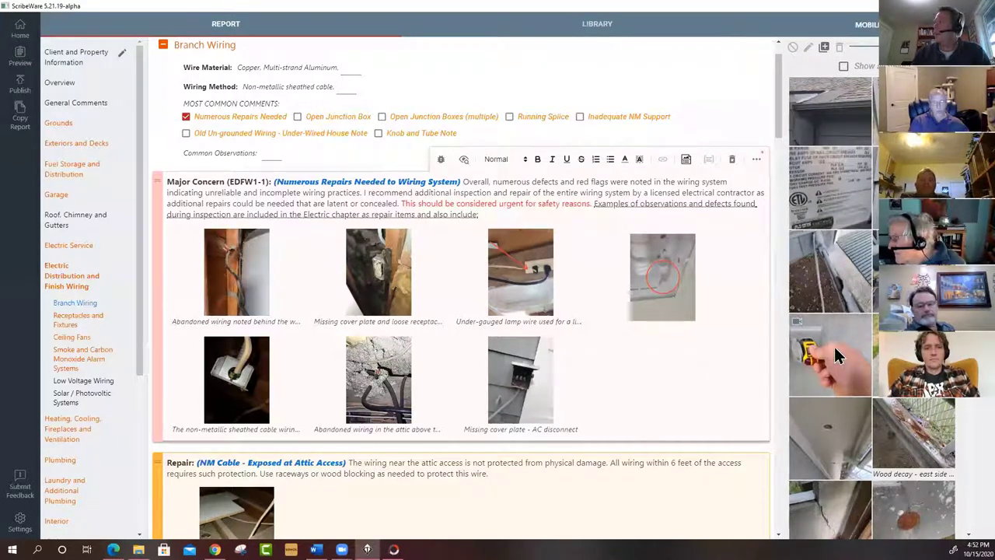
Step: Add the tape-measure photo as the eighth major concern picture, then scroll down the media panel
left_click_drag(837, 365, 657, 412)
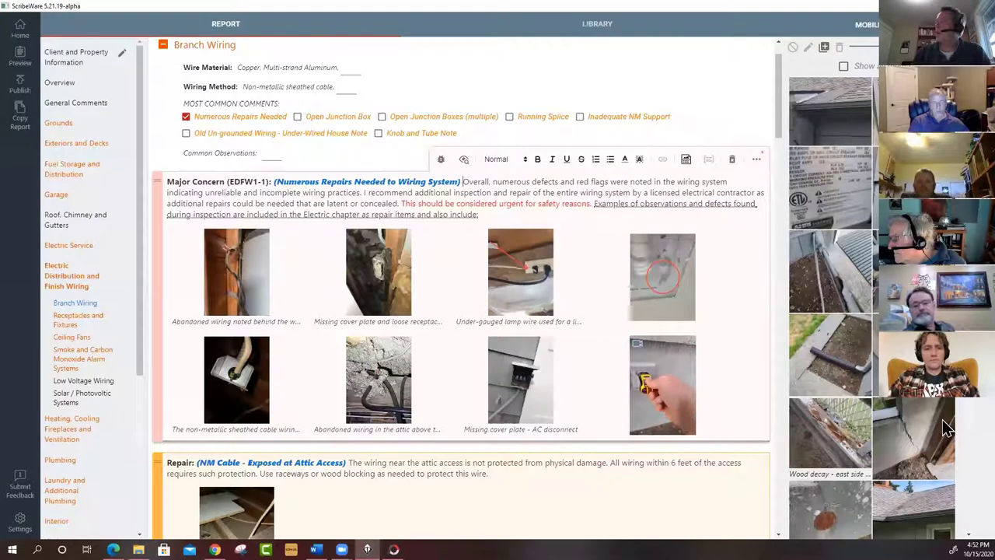
scroll(942, 419, "down", 5)
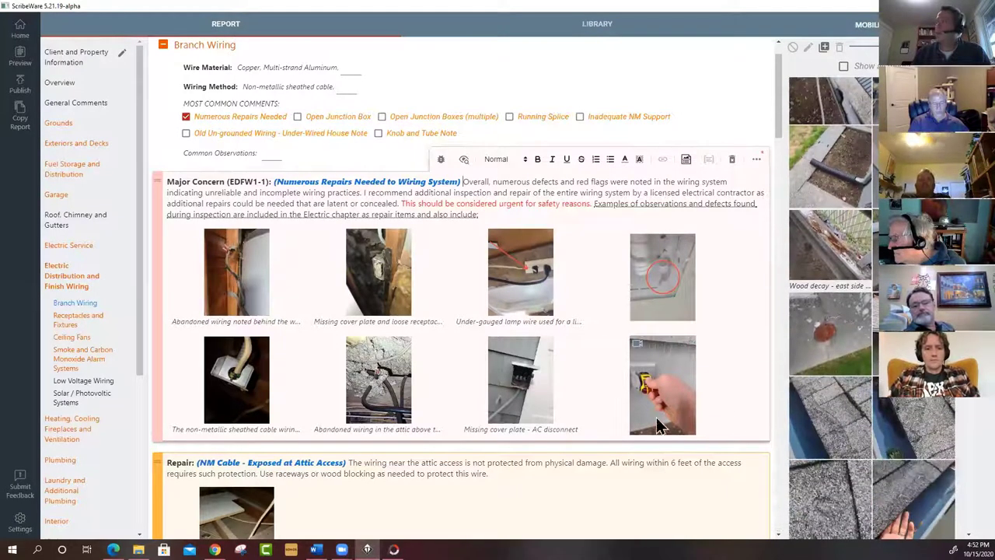
mouse_move(661, 423)
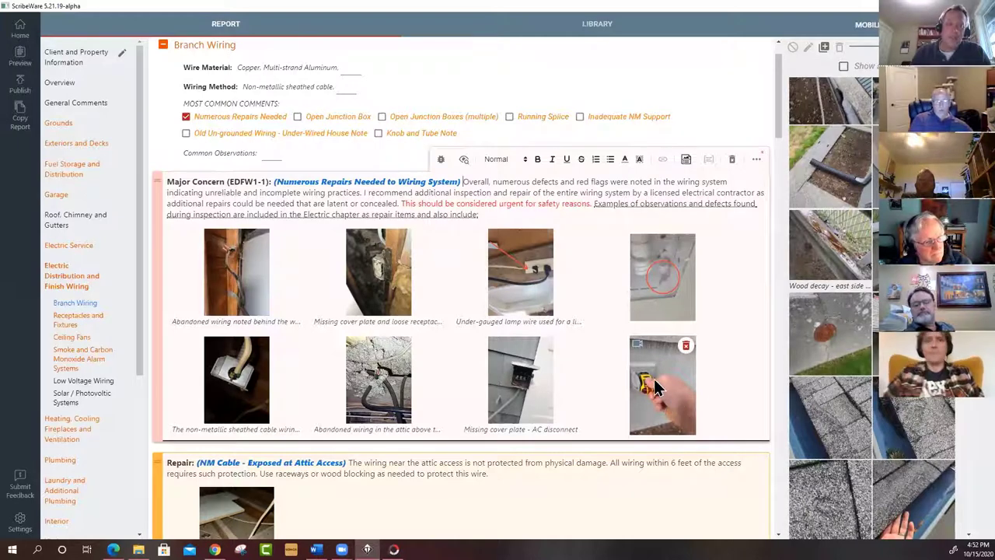
scroll(858, 414, "down", 1)
scroll(858, 421, "down", 5)
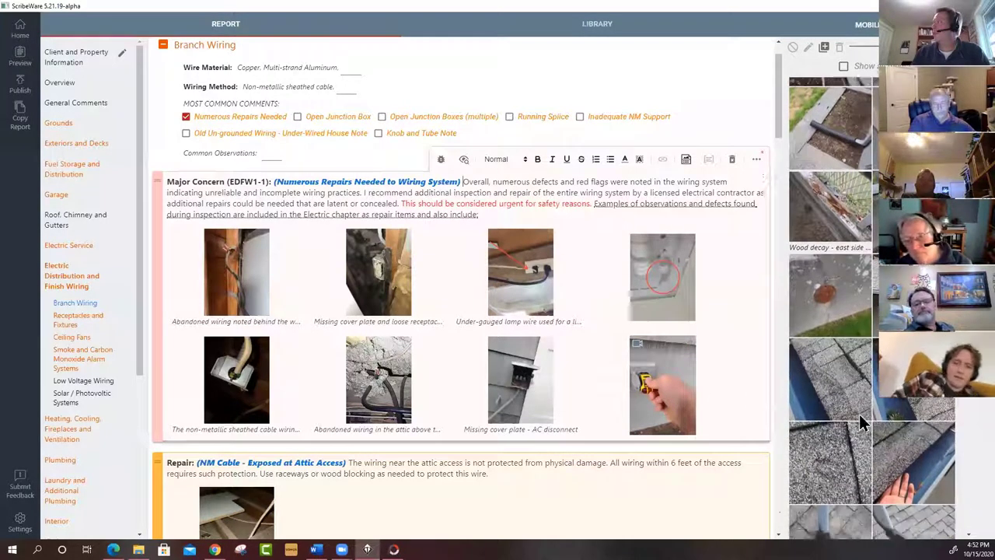
scroll(877, 422, "down", 8)
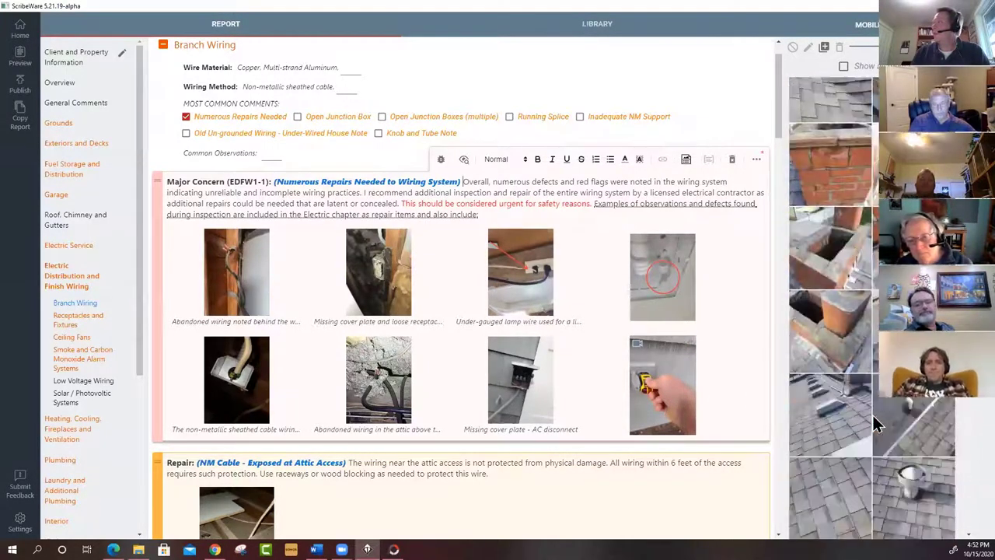
scroll(876, 422, "down", 6)
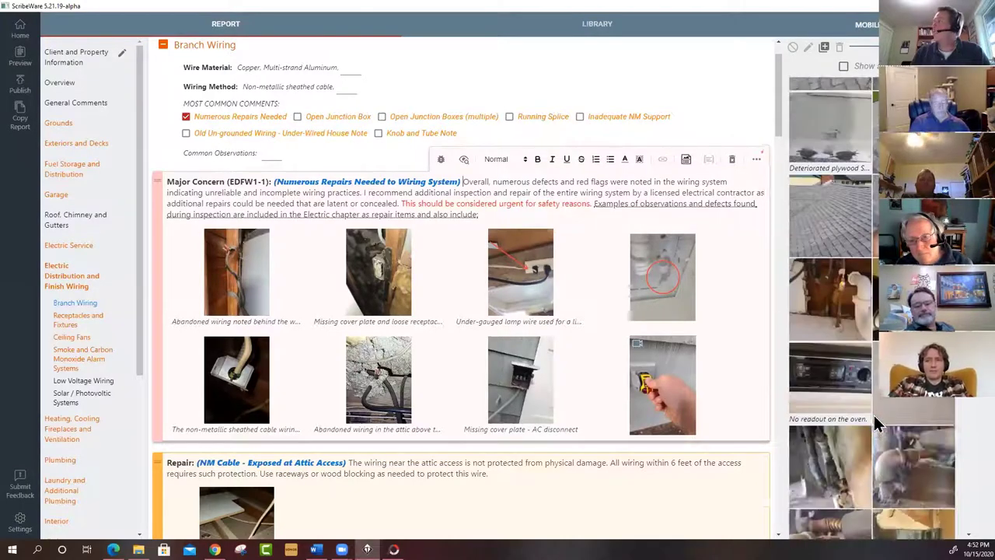
scroll(877, 420, "down", 3)
scroll(878, 422, "down", 5)
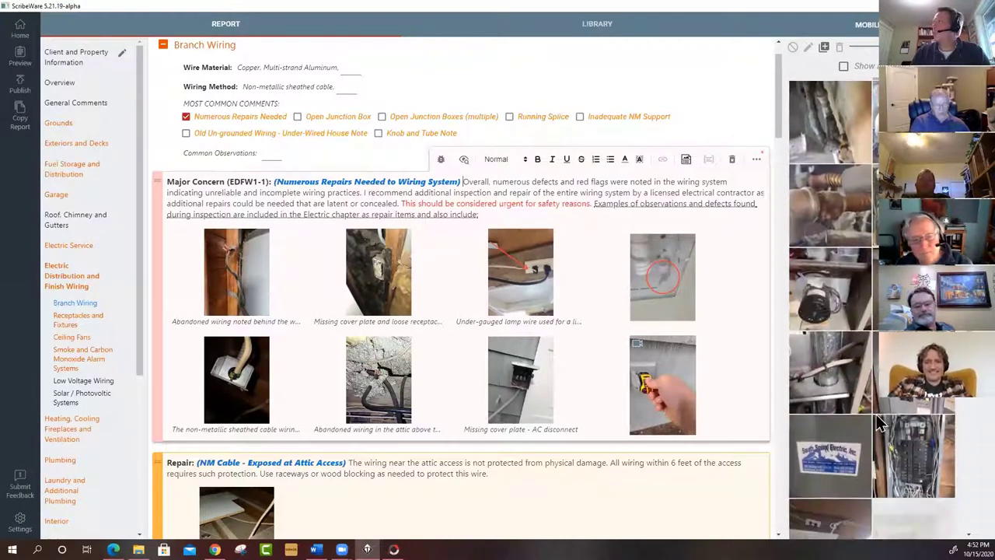
scroll(877, 422, "down", 3)
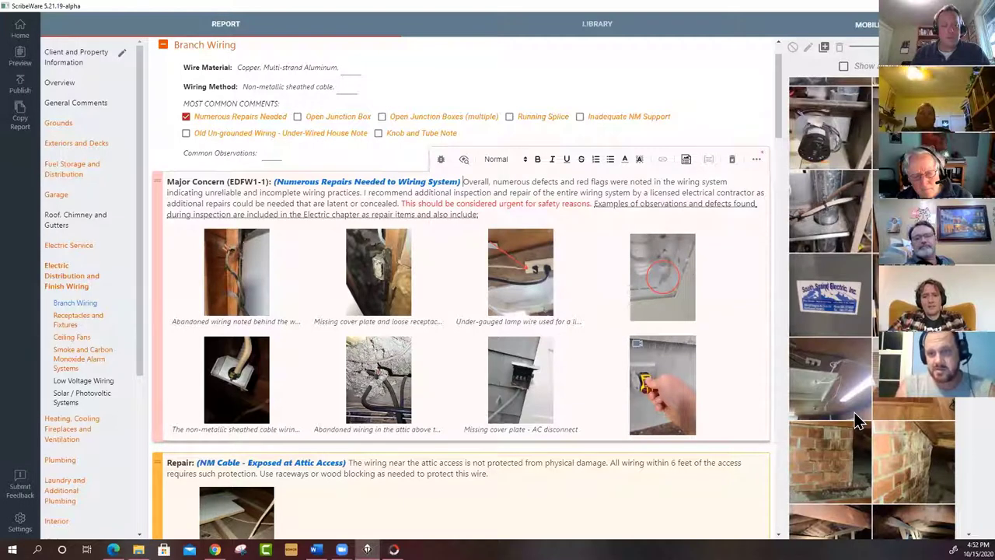
scroll(854, 412, "down", 2)
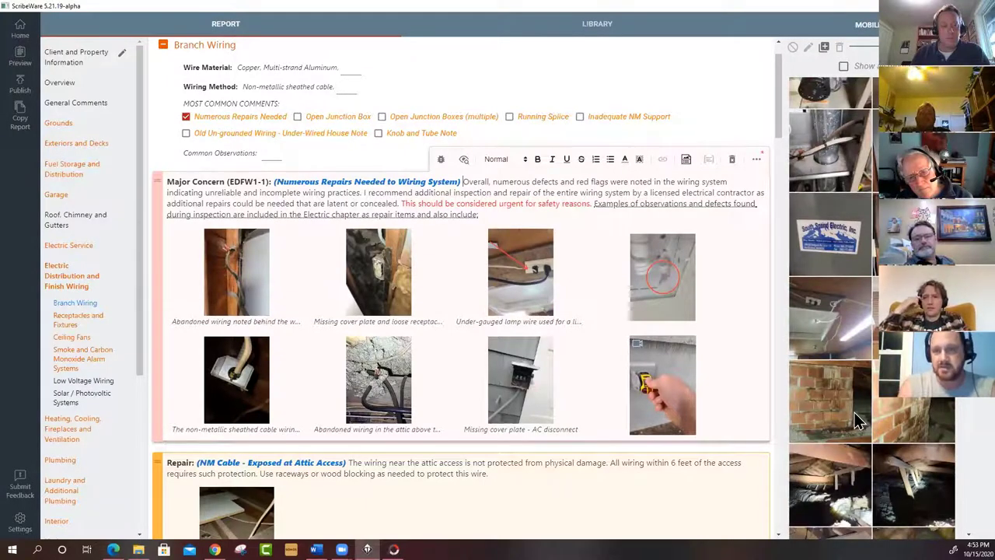
scroll(855, 412, "down", 1)
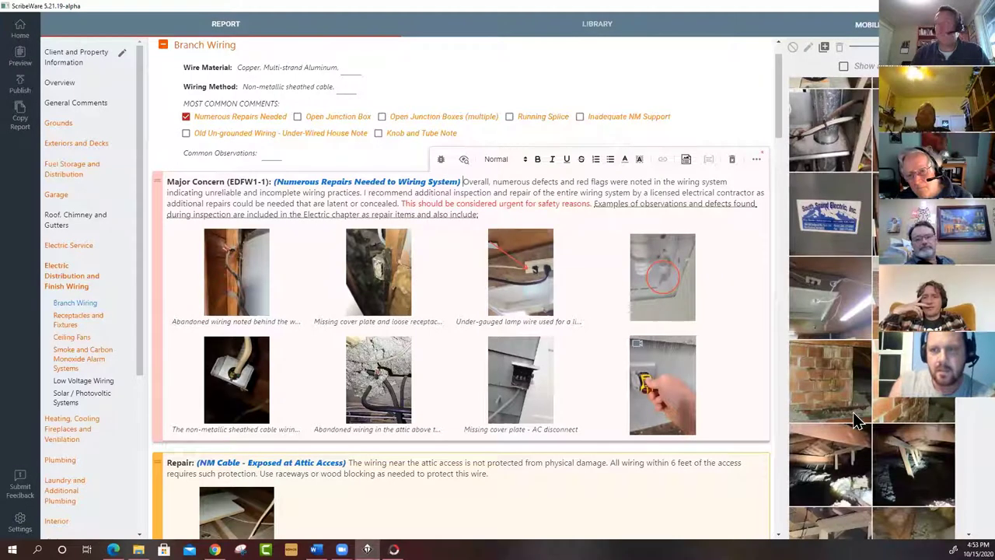
scroll(855, 419, "down", 1)
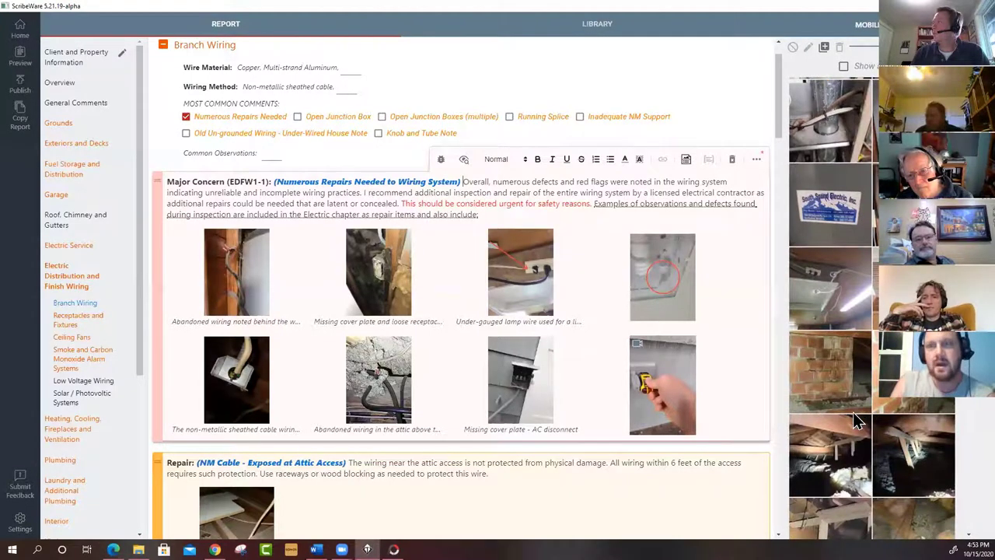
Step: Add the ceiling photo captioned 'Extension cord used for garage lights.', correcting the 'EXtension' typo
left_click_drag(846, 277, 494, 283)
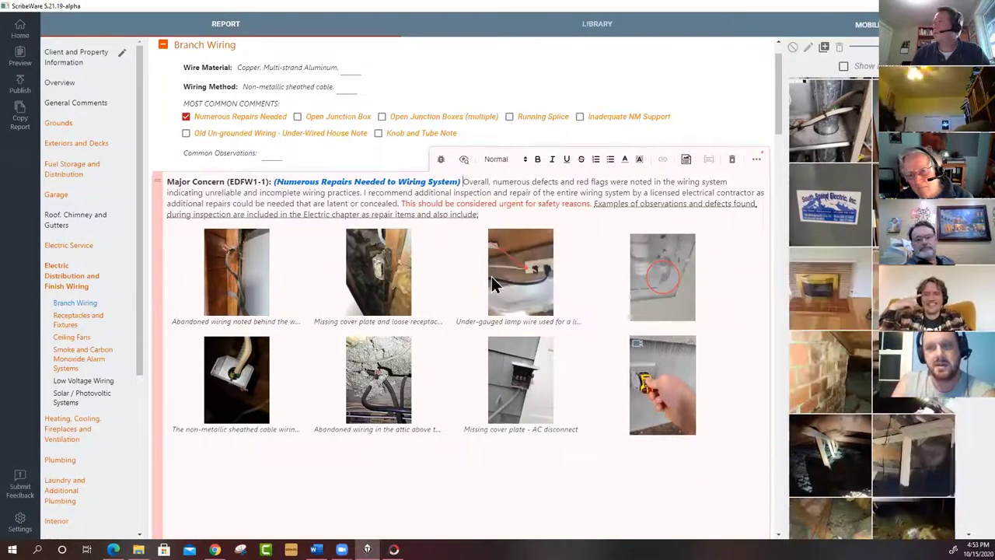
left_click(236, 497)
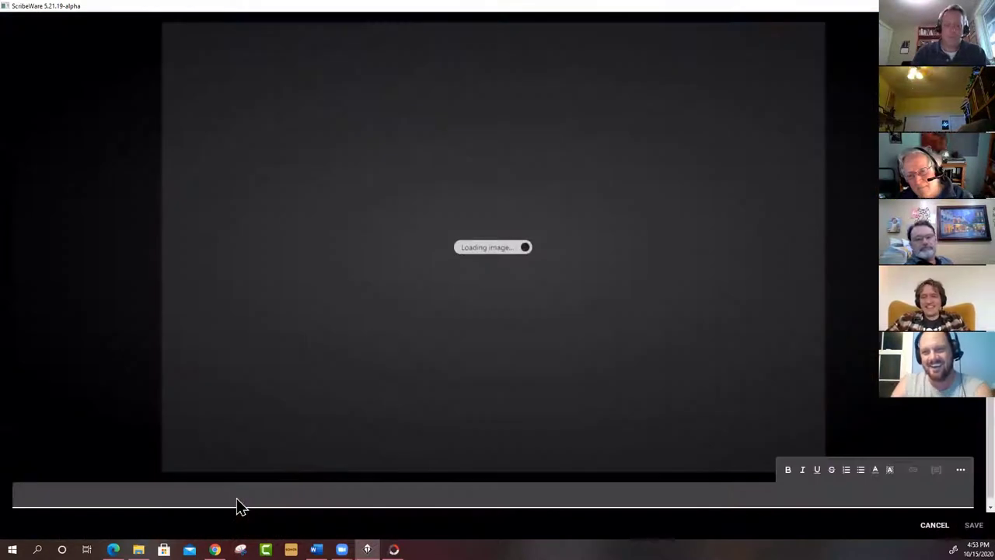
type("EXtension c")
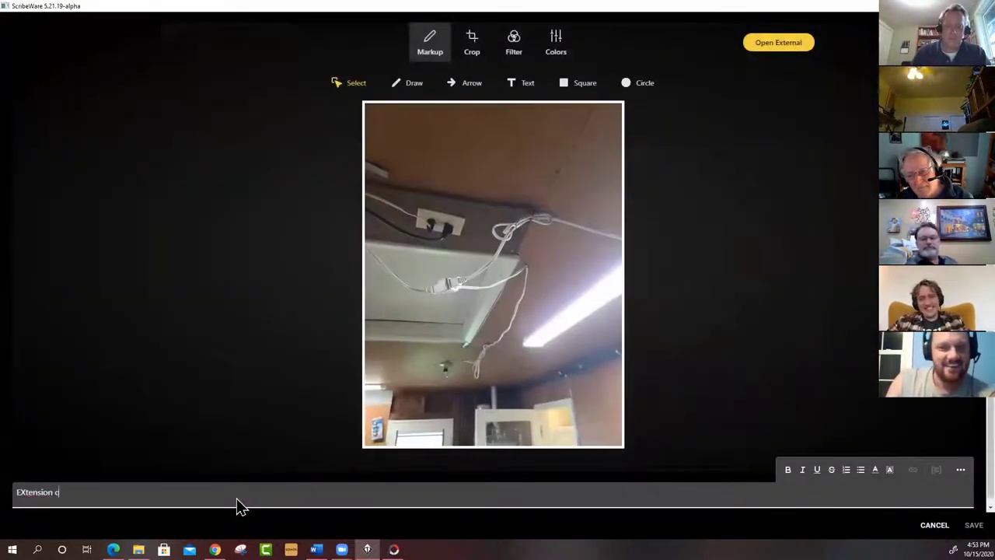
type("ord used for ga")
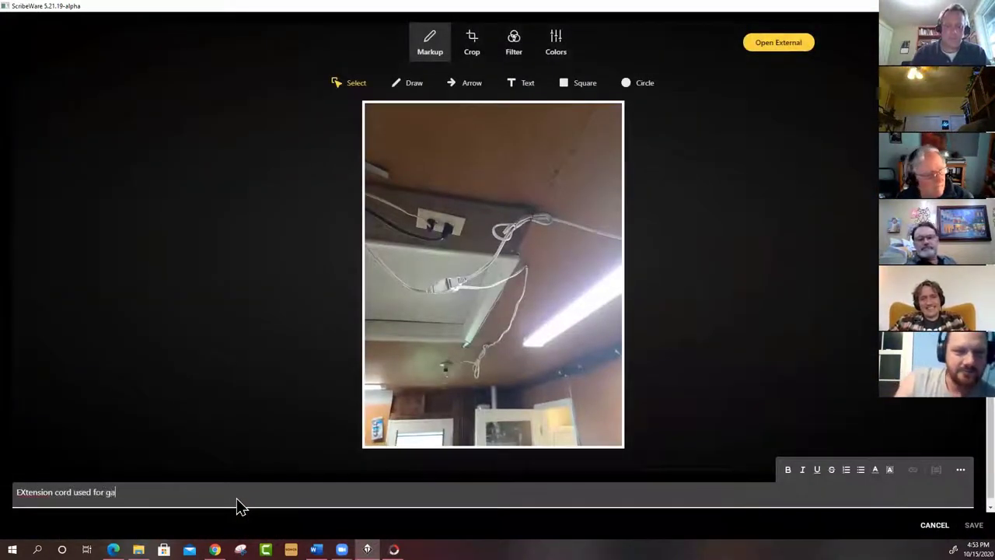
type("rage lights.")
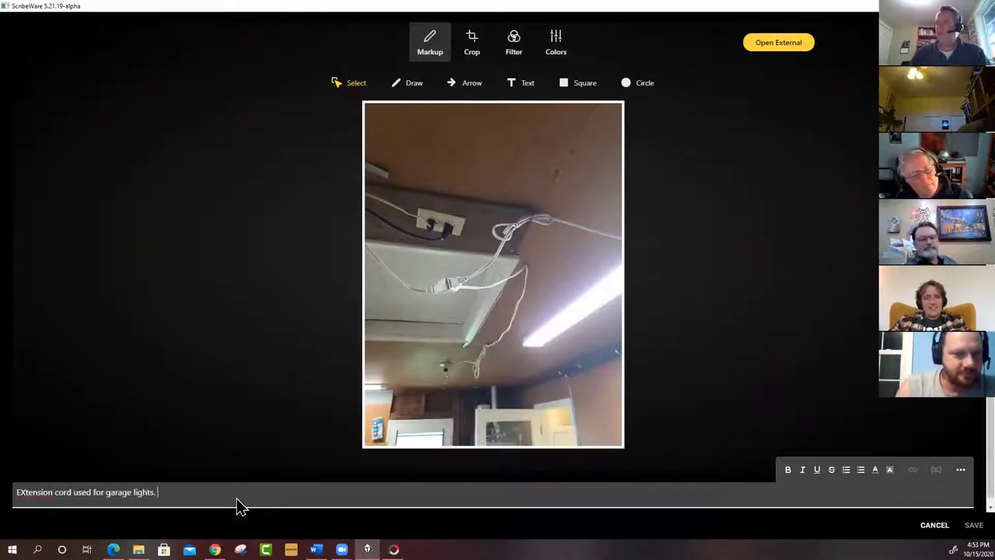
right_click(32, 495)
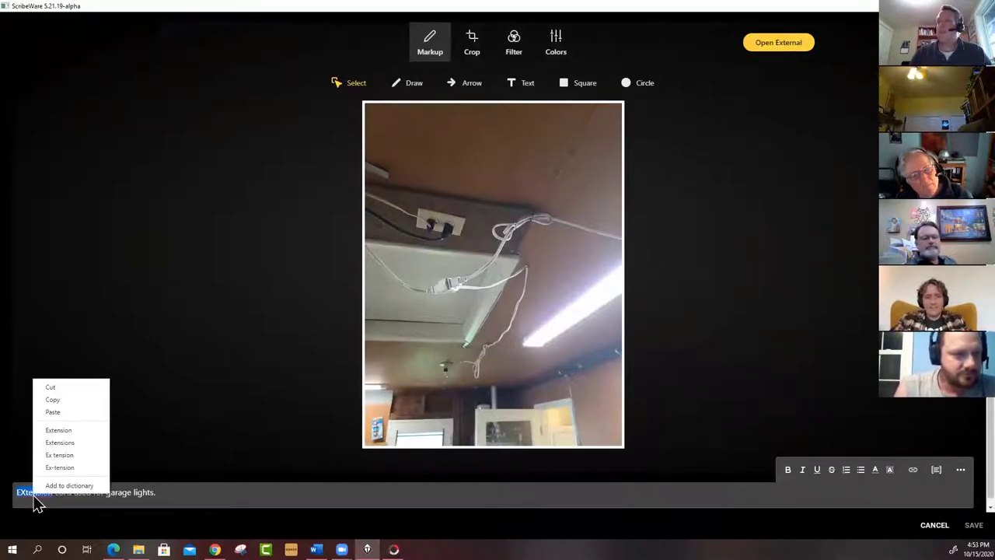
left_click(68, 432)
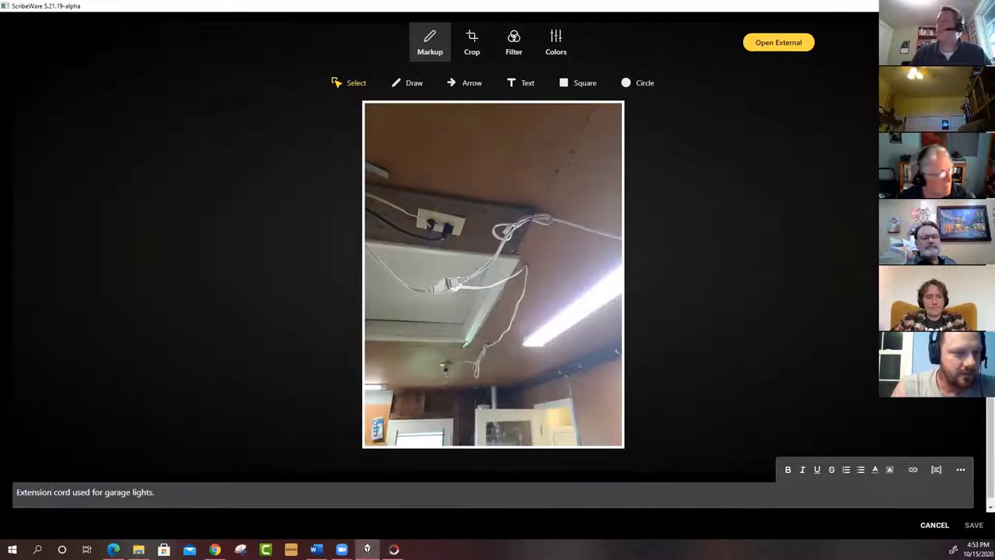
left_click(973, 525)
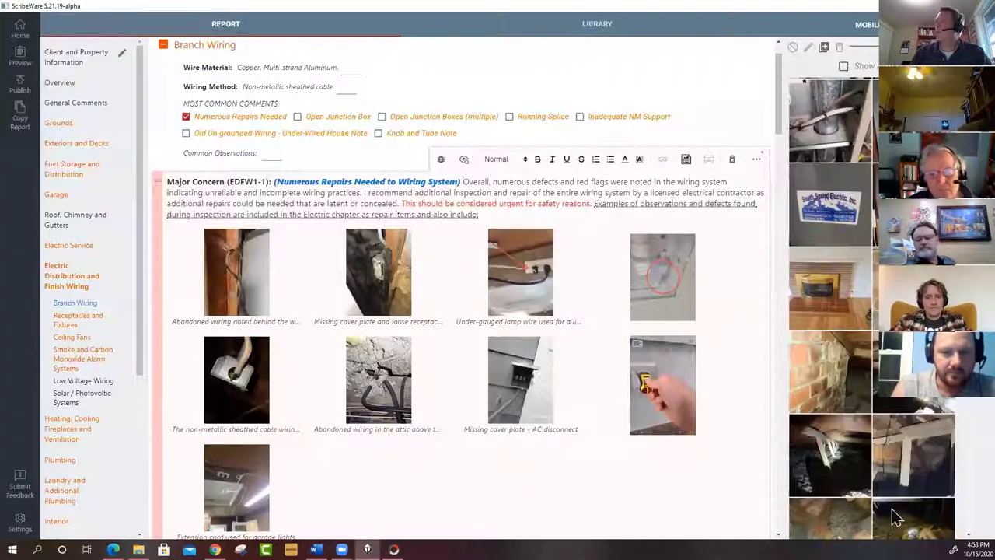
Step: Scroll to the major concern paragraph and put the cursor at its end to show sentence suggestions
scroll(874, 497, "down", 10)
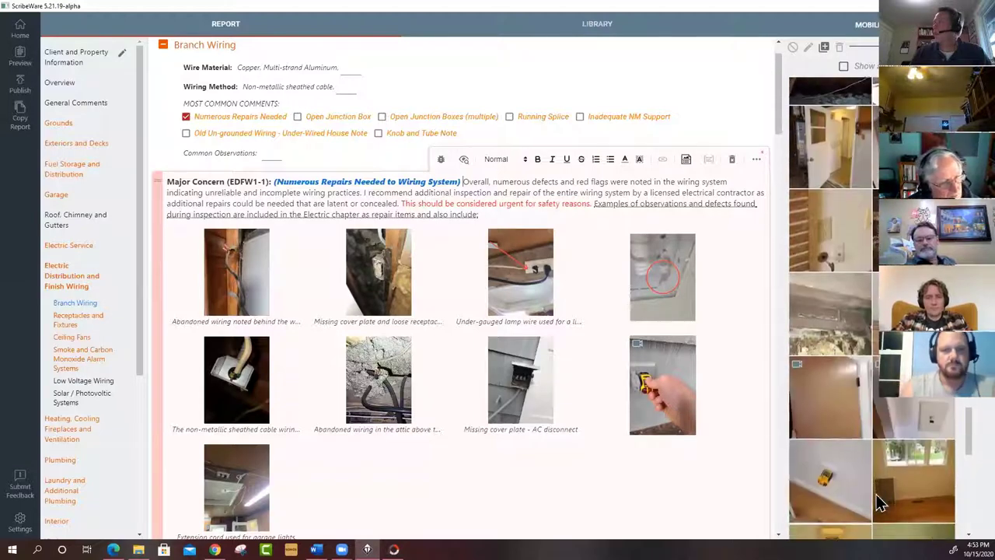
scroll(567, 477, "down", 3)
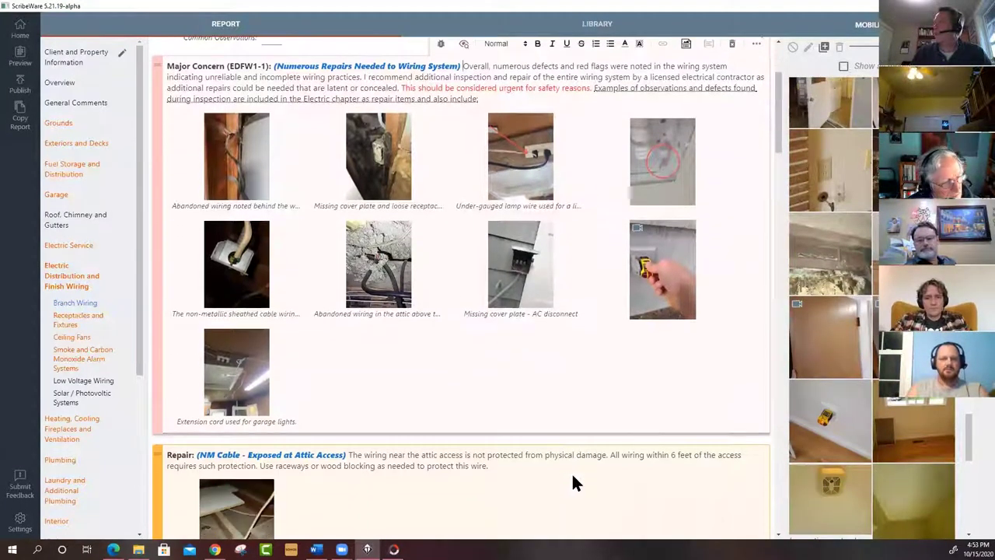
scroll(894, 478, "down", 3)
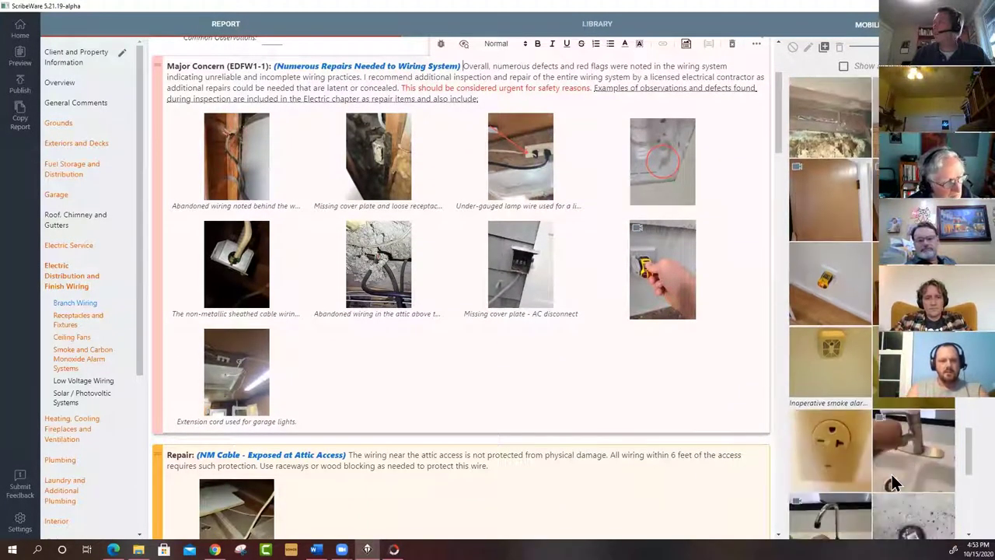
scroll(867, 469, "down", 2)
scroll(413, 383, "up", 1)
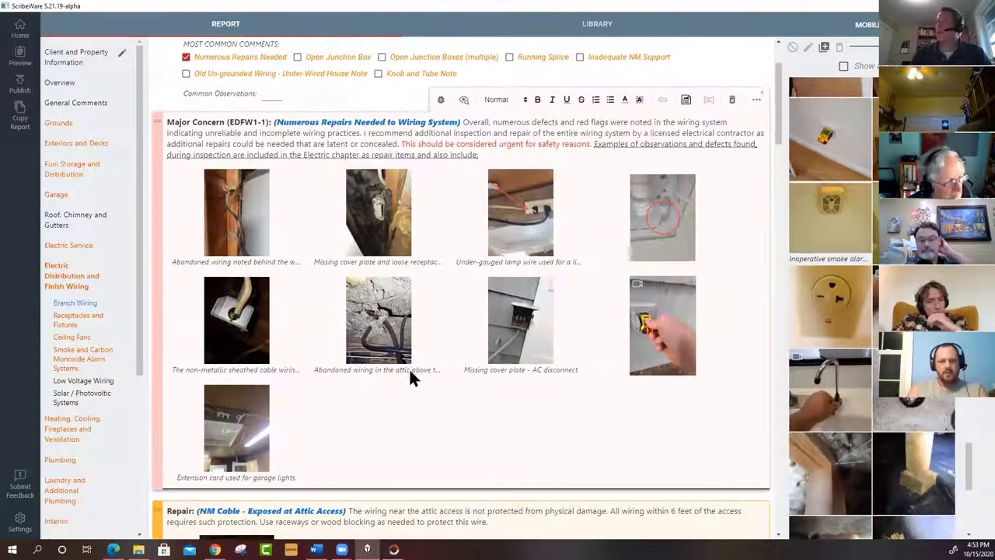
left_click(487, 158)
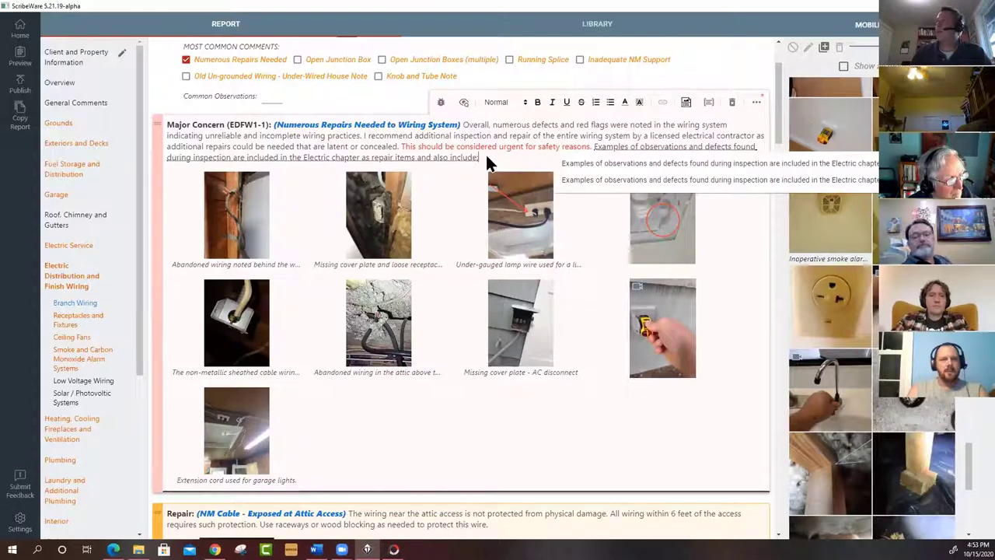
Step: Insert the bulleted photo-caption list after 'also include:' with a blank line before it
left_click(685, 104)
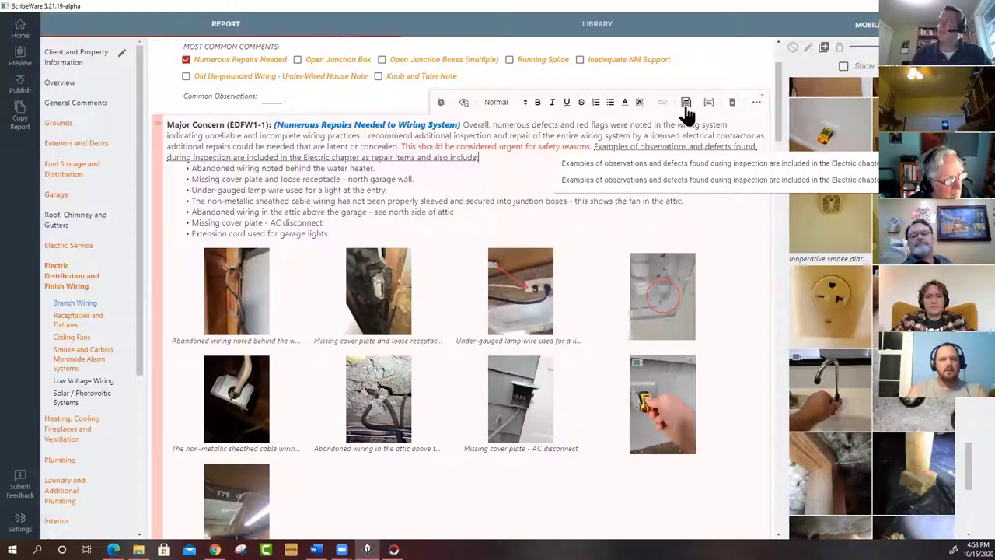
left_click(499, 201)
left_click(491, 159)
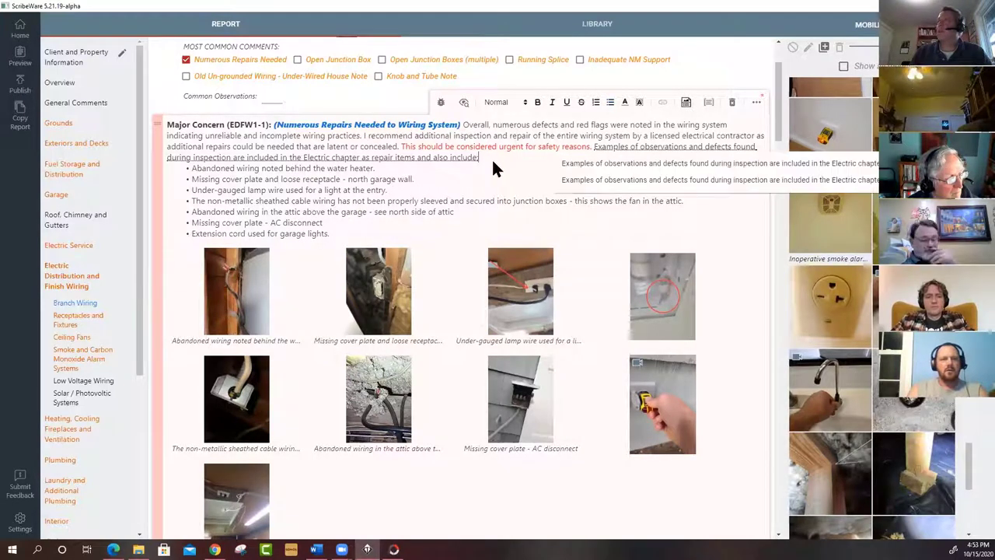
key("Return")
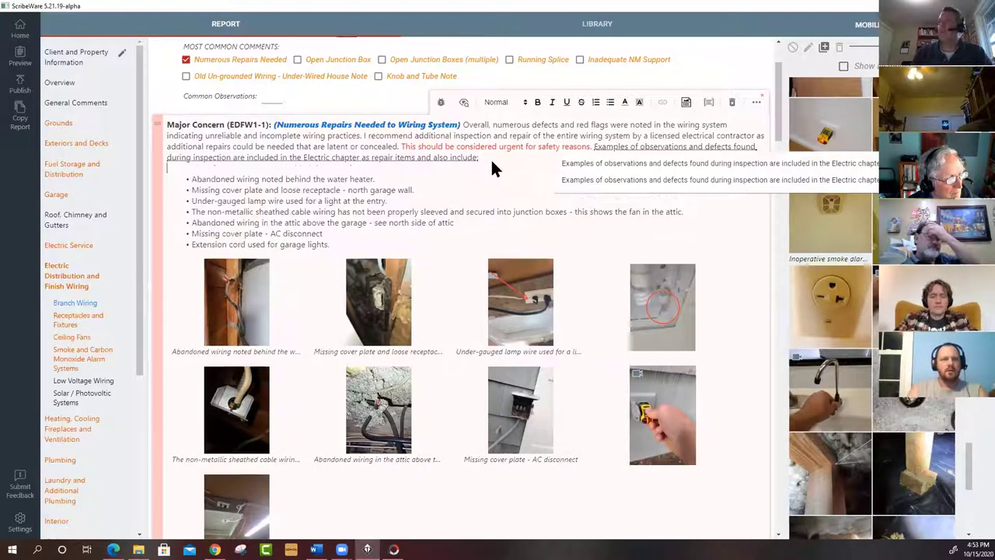
left_click(430, 213)
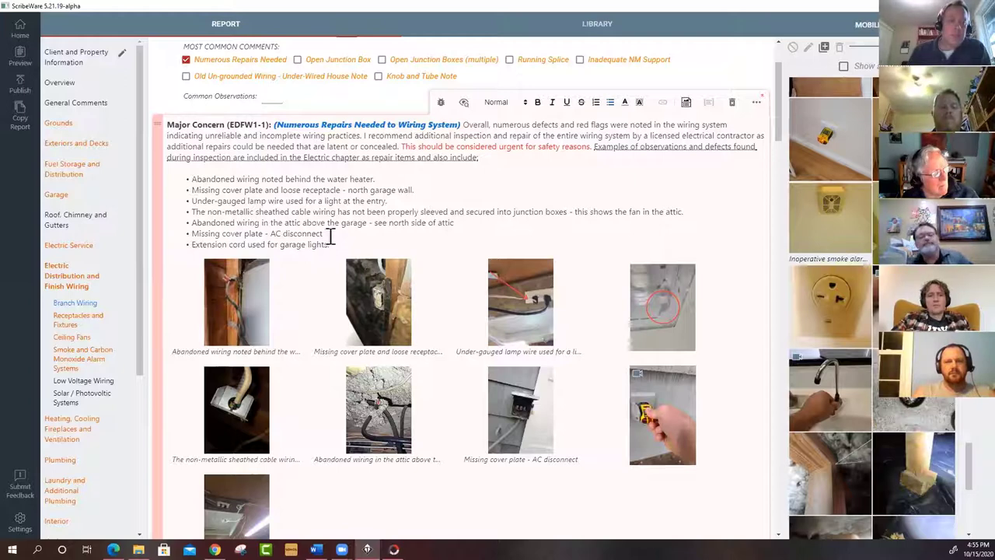
mouse_move(367, 273)
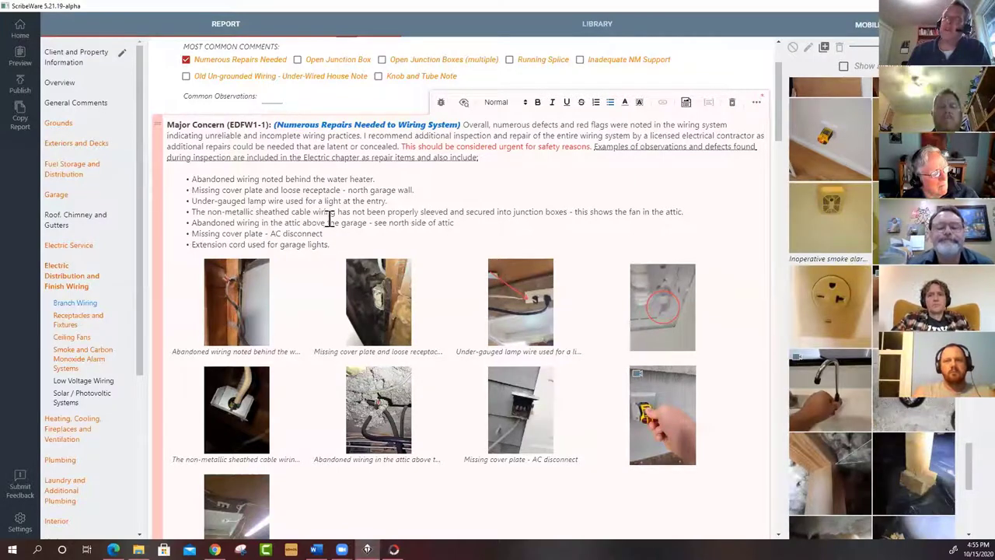
scroll(311, 223, "down", 1)
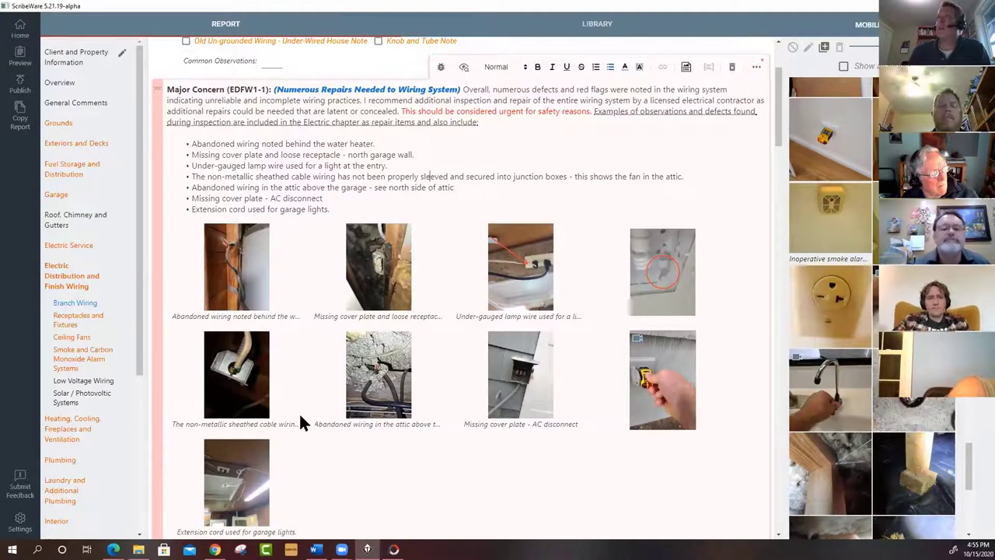
left_click_drag(330, 209, 464, 93)
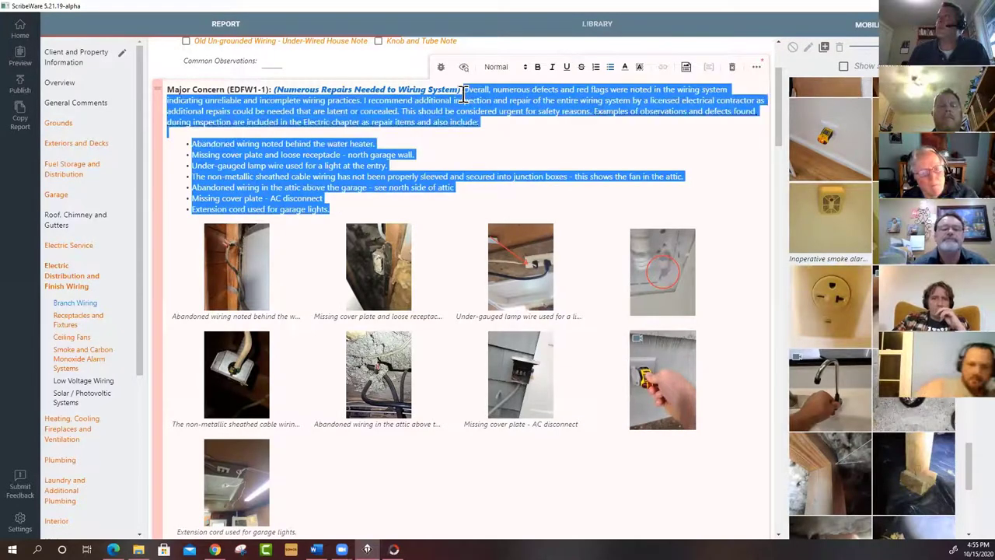
left_click(481, 144)
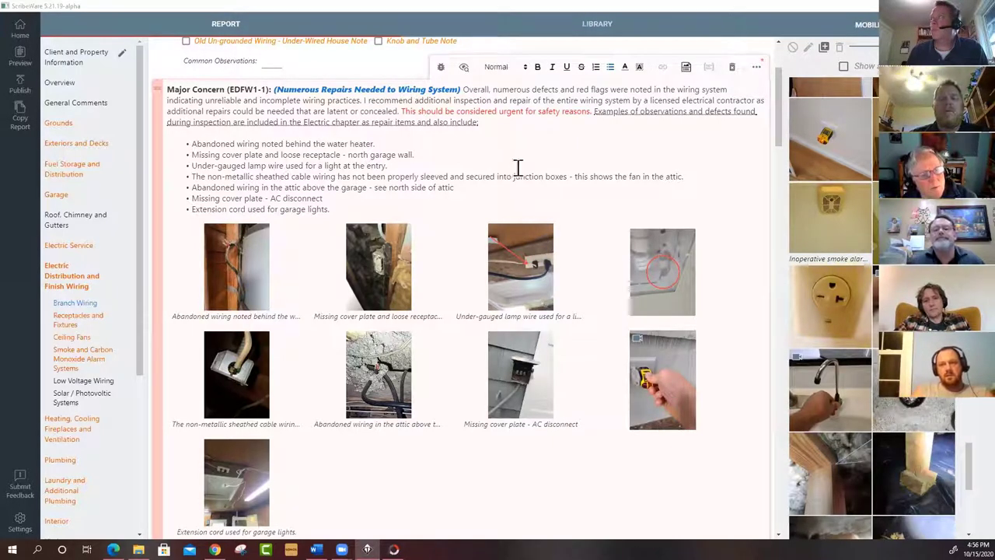
left_click(661, 114)
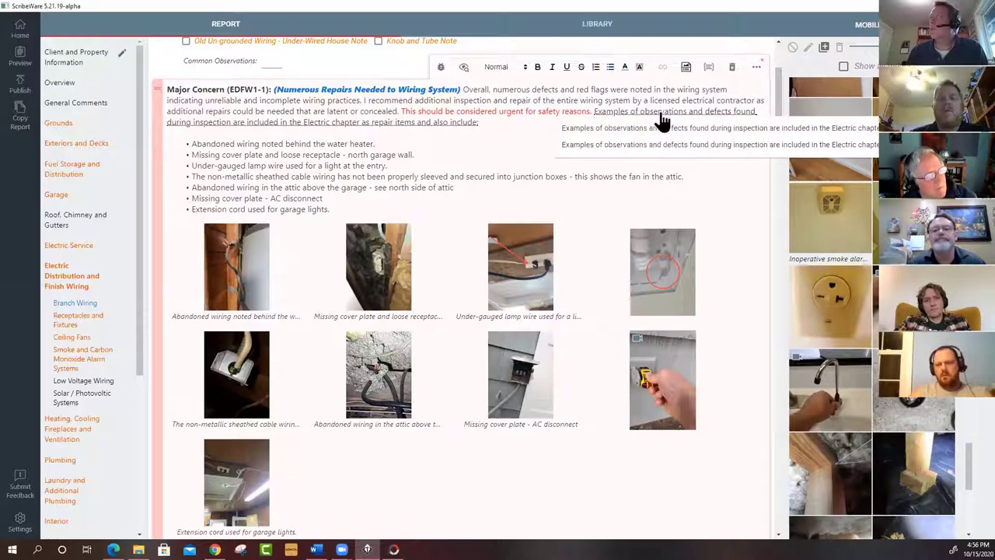
left_click(523, 153)
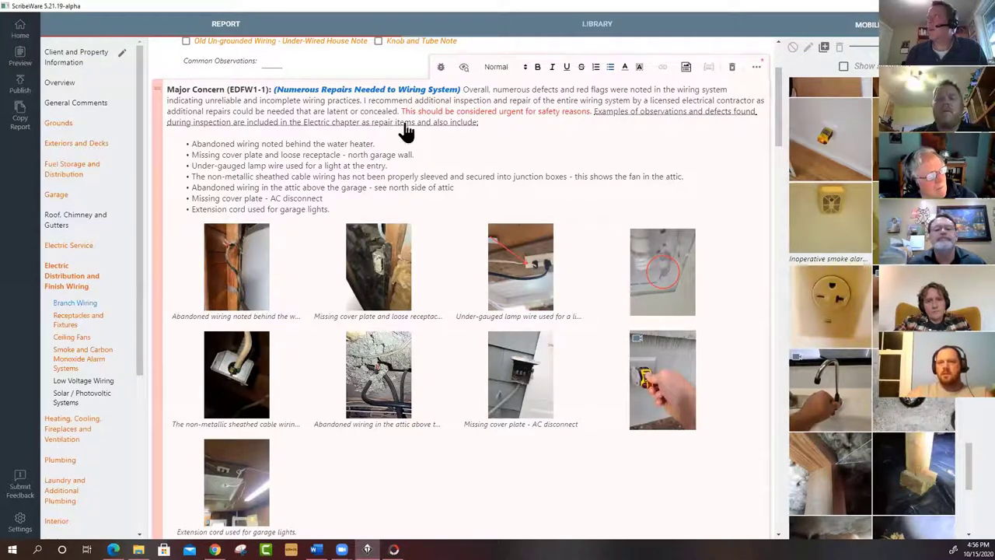
scroll(410, 233, "down", 3)
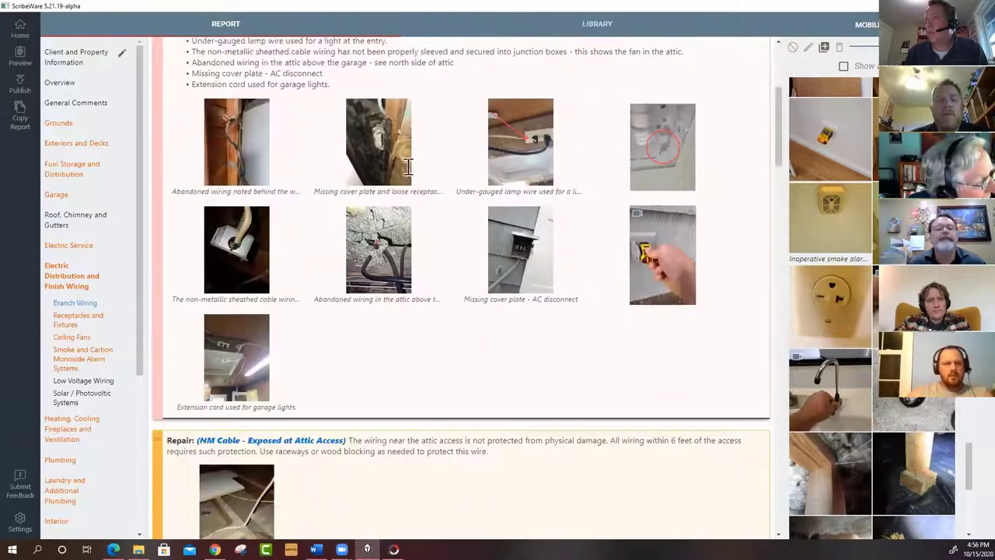
scroll(624, 454, "down", 1)
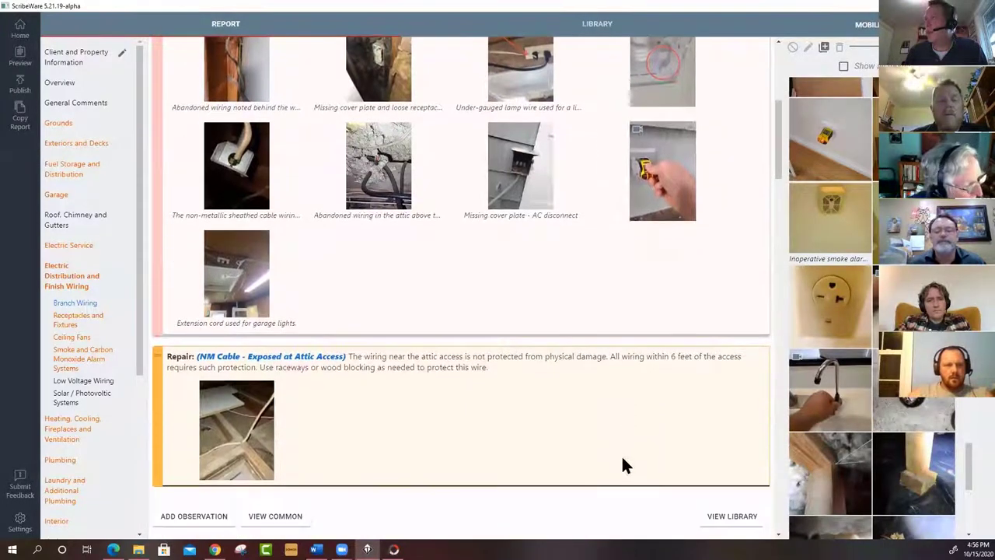
scroll(620, 453, "up", 4)
scroll(621, 454, "up", 2)
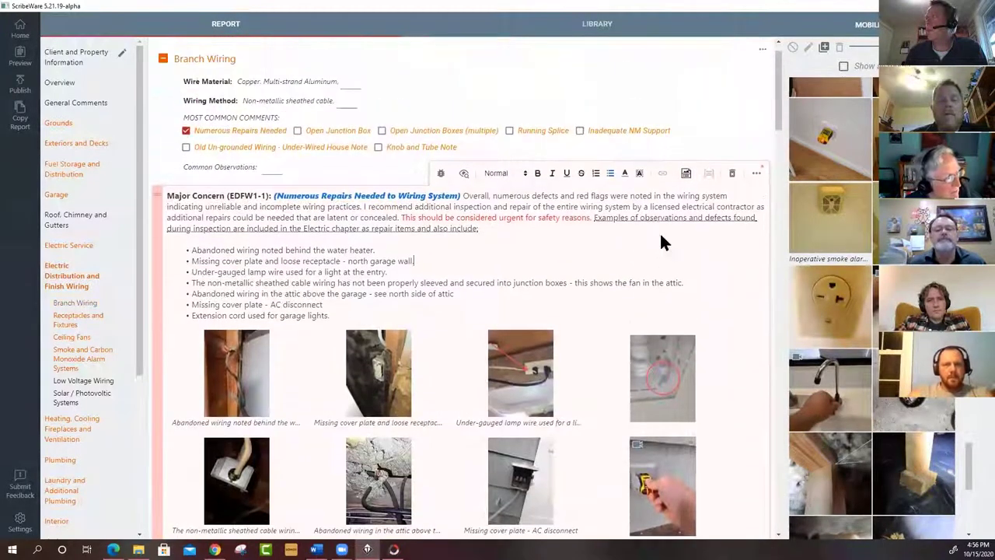
left_click(655, 221)
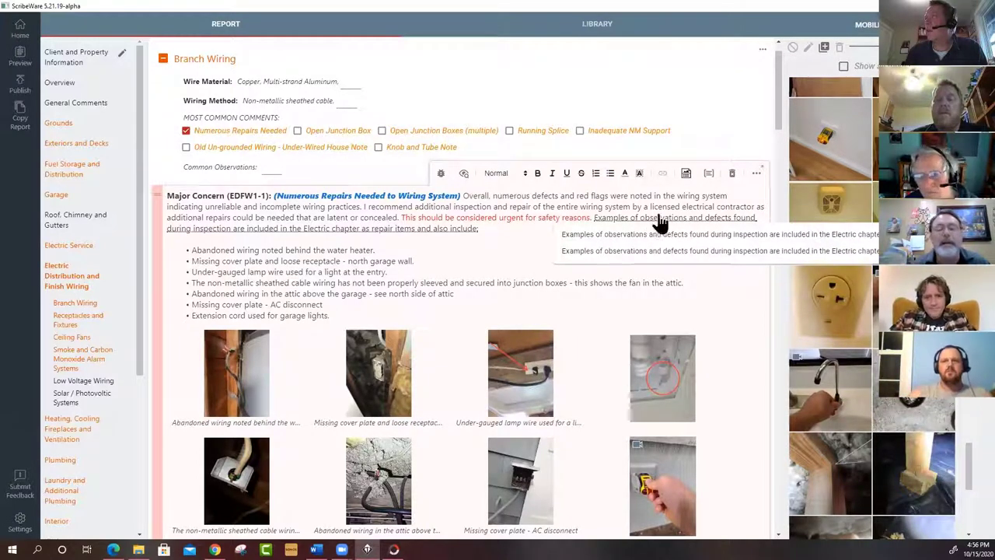
left_click(661, 200)
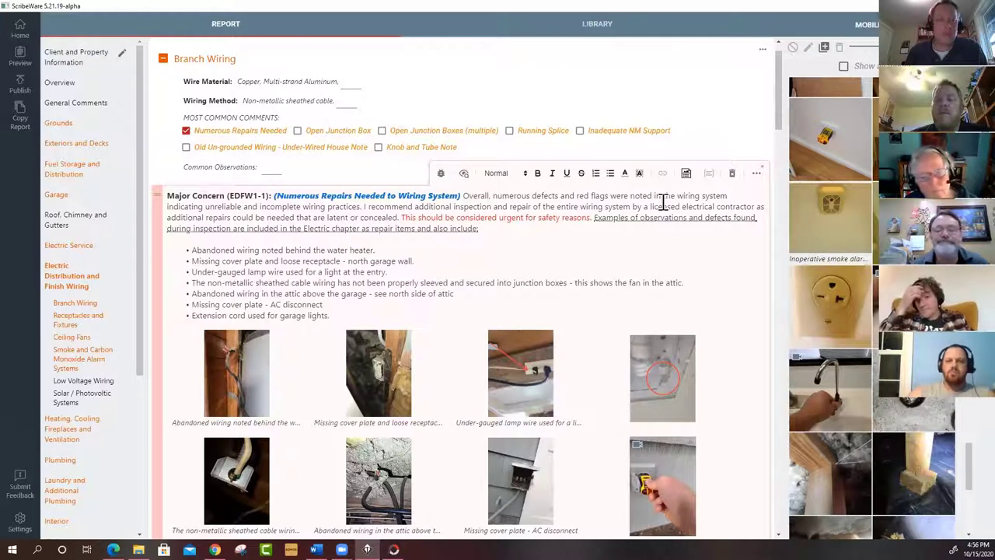
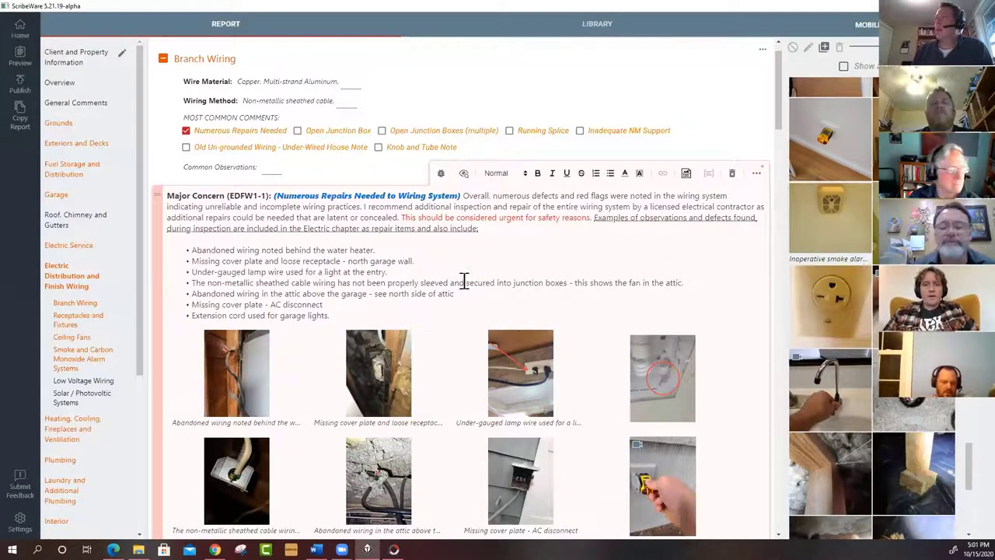
Step: Scroll the report back up to Branch Wiring and switch to the LIBRARY of saved observations
scroll(466, 280, "down", 1)
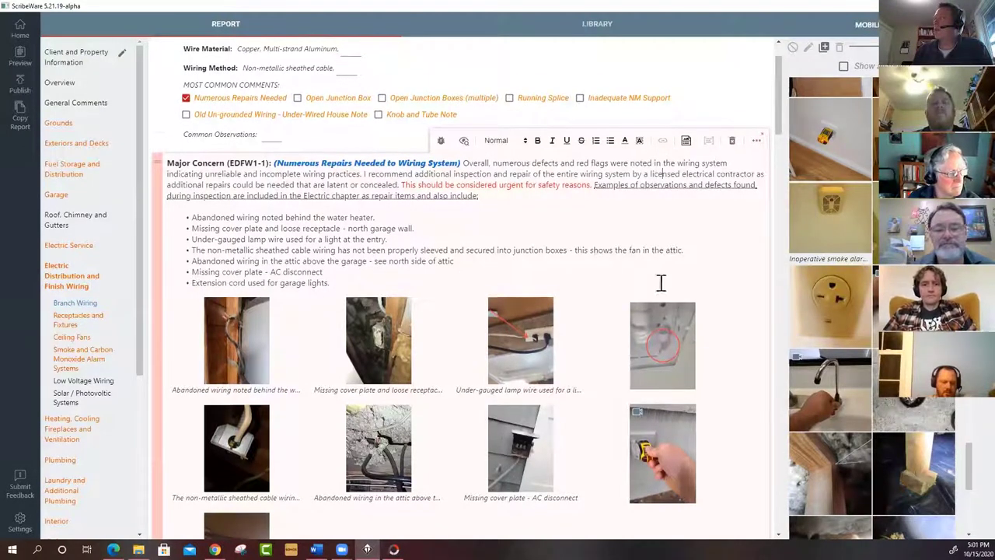
scroll(673, 378, "down", 5)
scroll(905, 446, "down", 3)
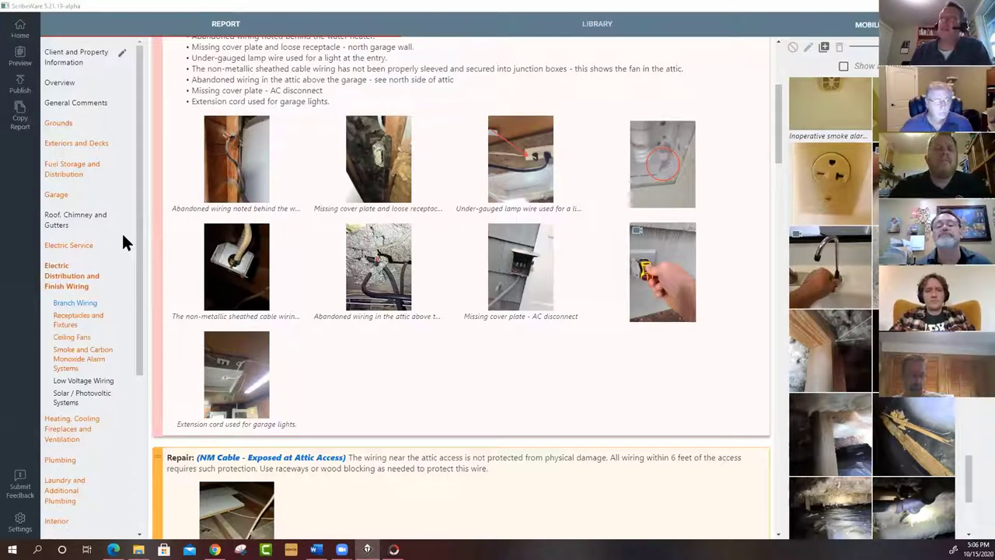
left_click_drag(137, 209, 132, 287)
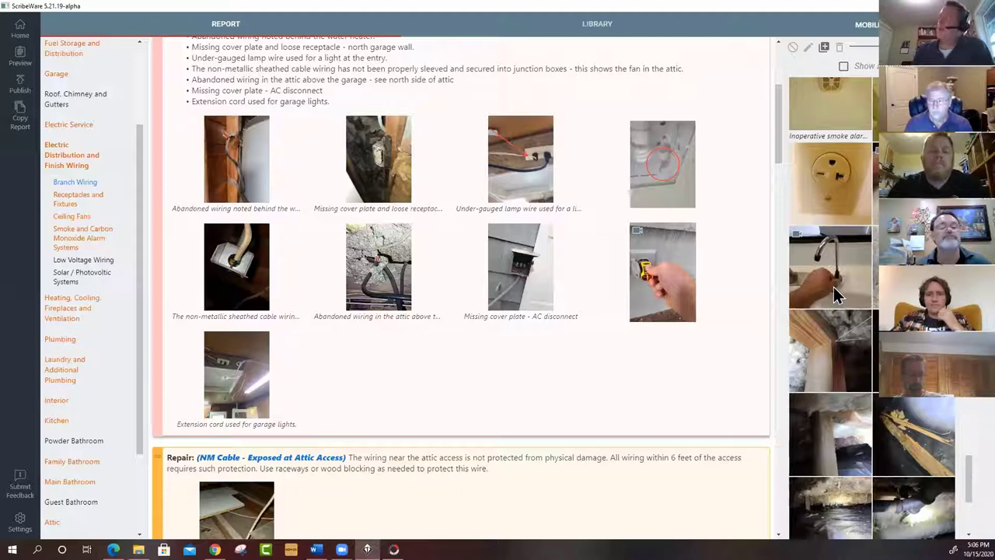
left_click_drag(777, 123, 775, 223)
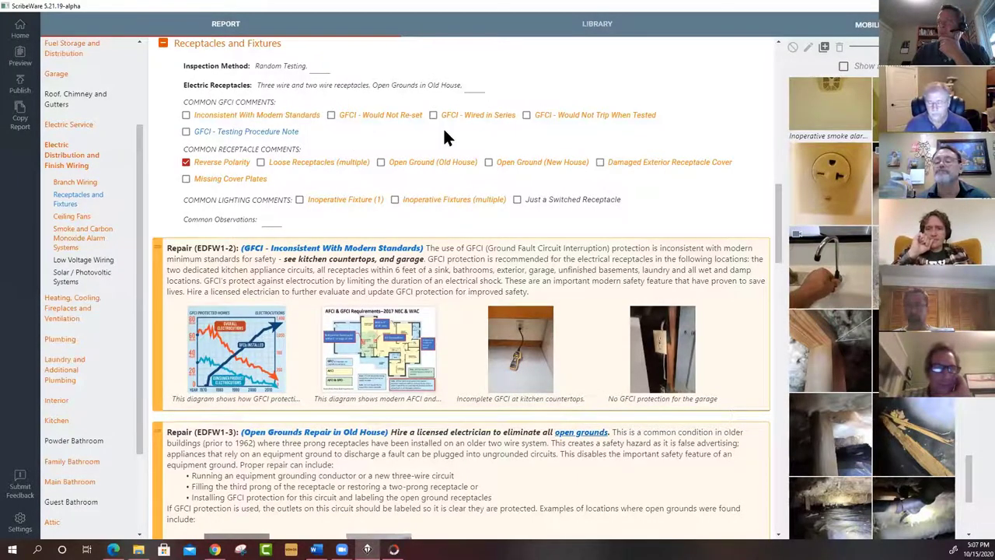
scroll(443, 132, "up", 10)
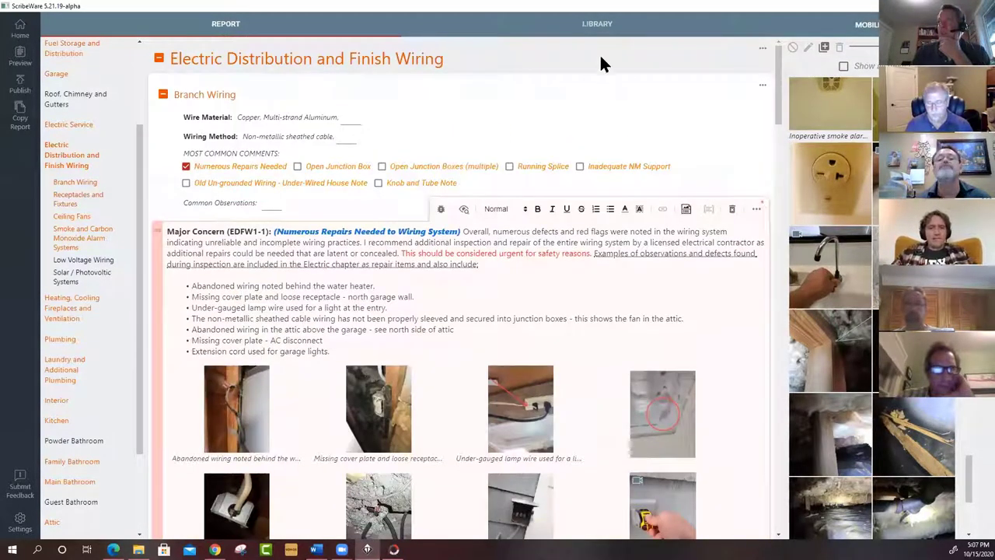
left_click(596, 25)
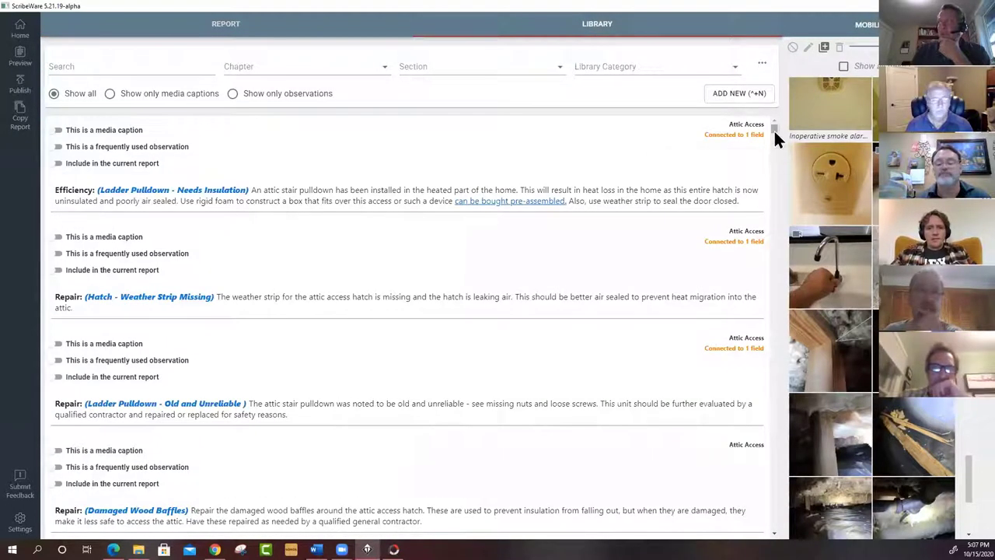
Step: Open Edit Library Categories to see counts like Attic Access (38 entries) and Chimneys (86 entries)
left_click_drag(774, 131, 775, 175)
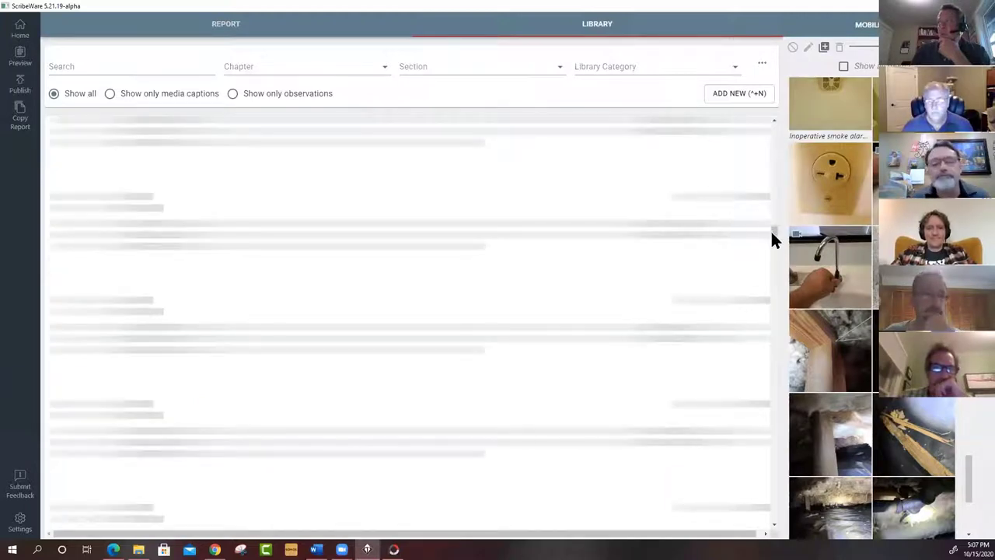
left_click_drag(773, 230, 773, 133)
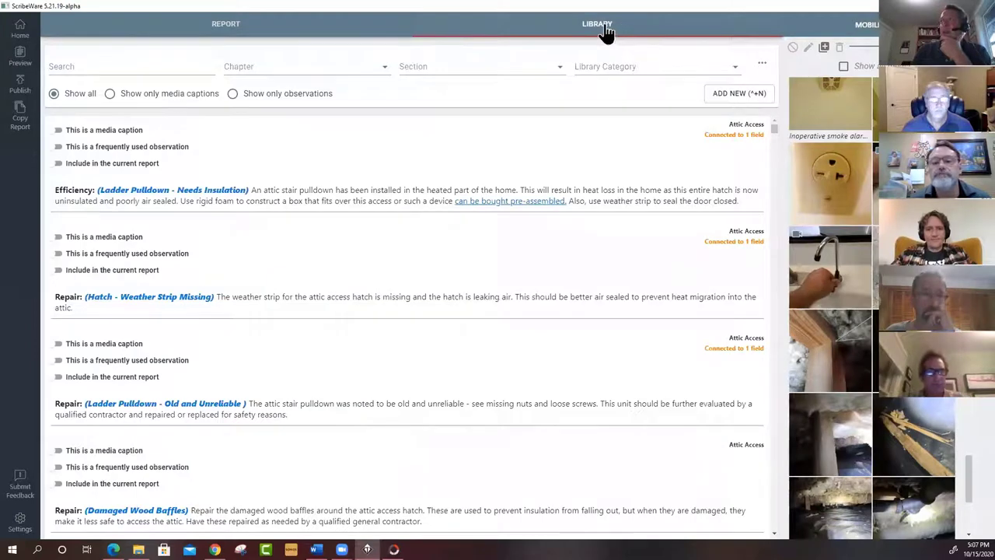
left_click(762, 67)
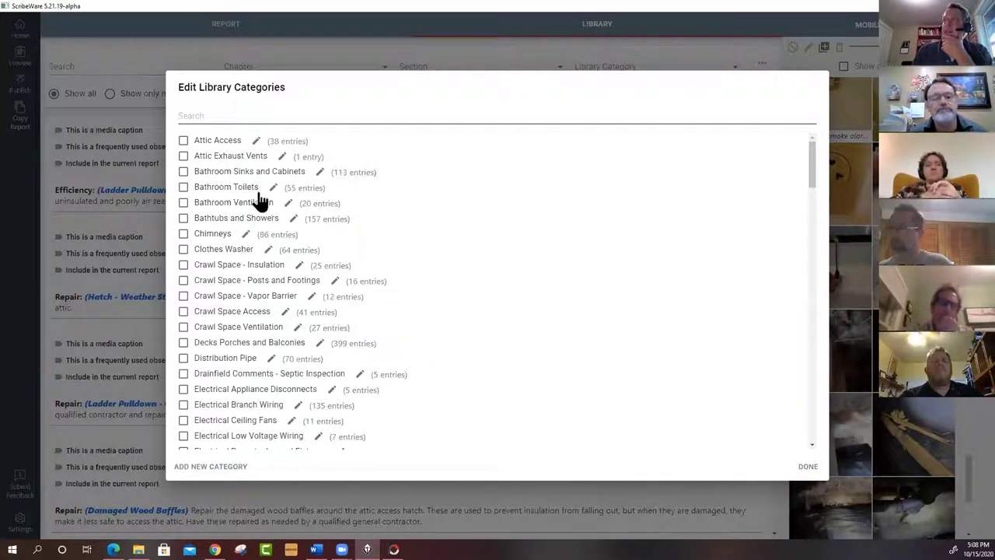
Step: Review every library category's entry count, then close the dialog with DONE
scroll(289, 385, "down", 3)
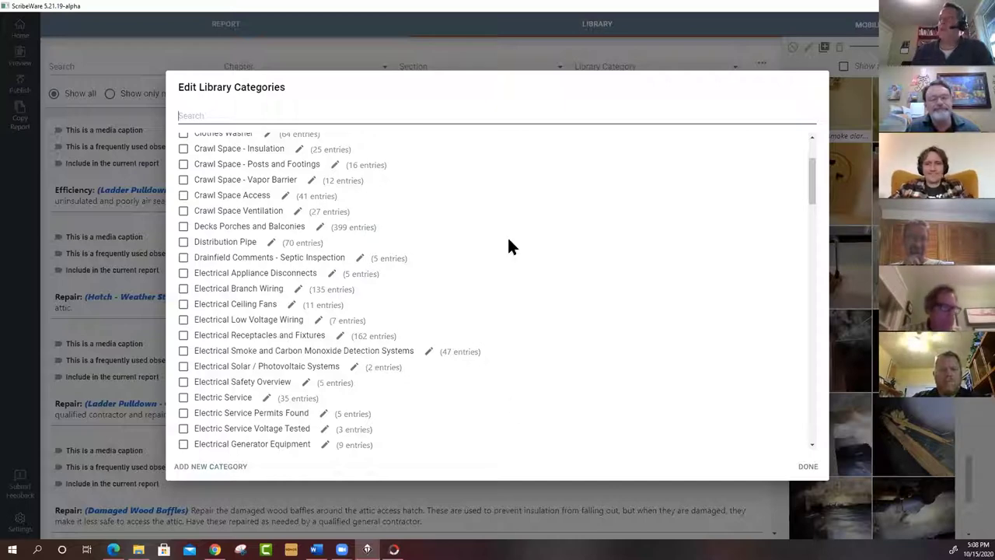
scroll(519, 280, "down", 3)
scroll(521, 287, "down", 5)
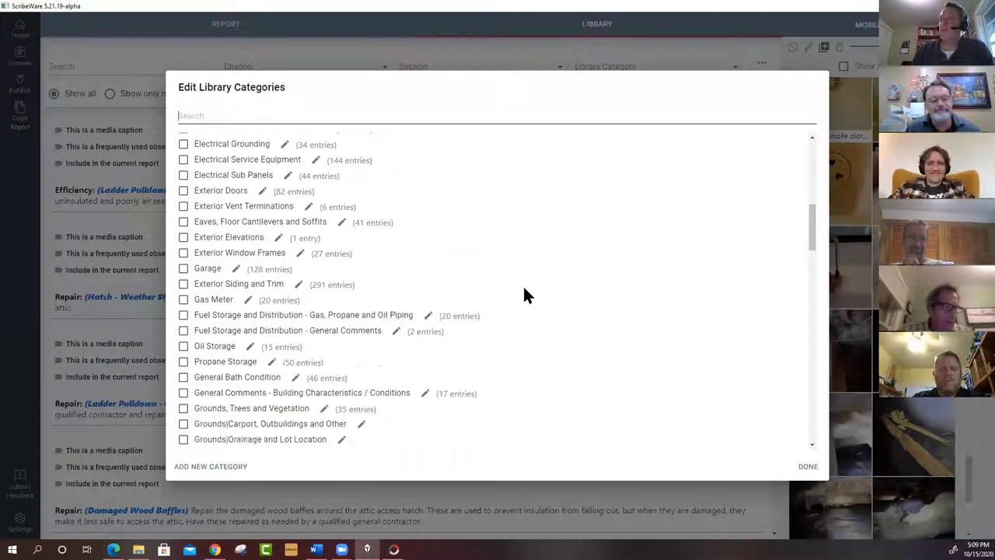
scroll(524, 294, "down", 3)
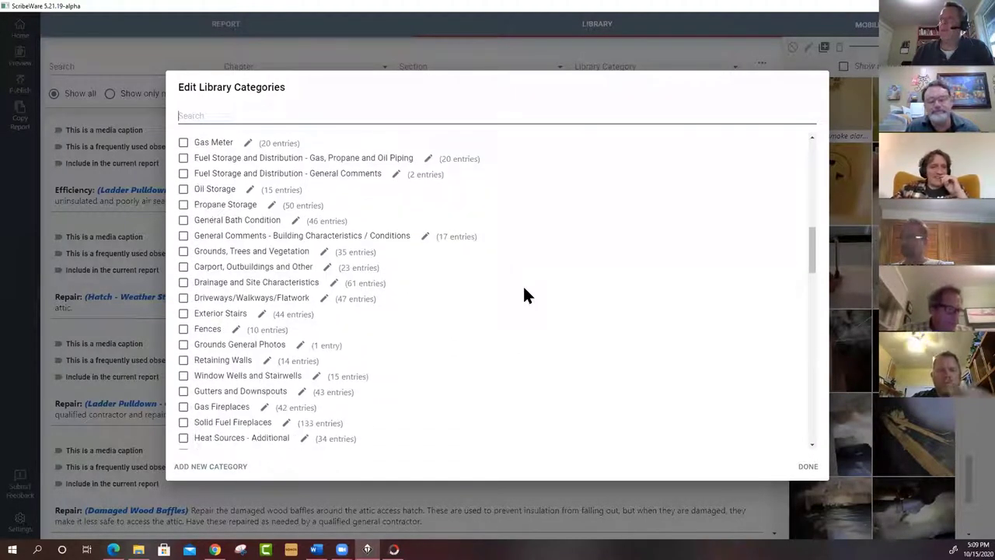
scroll(524, 290, "up", 4)
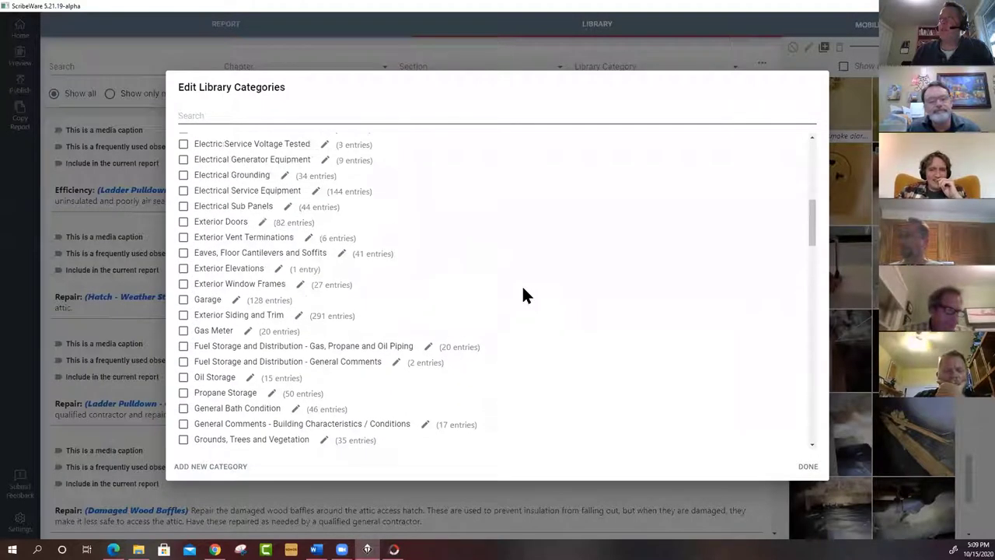
left_click(808, 467)
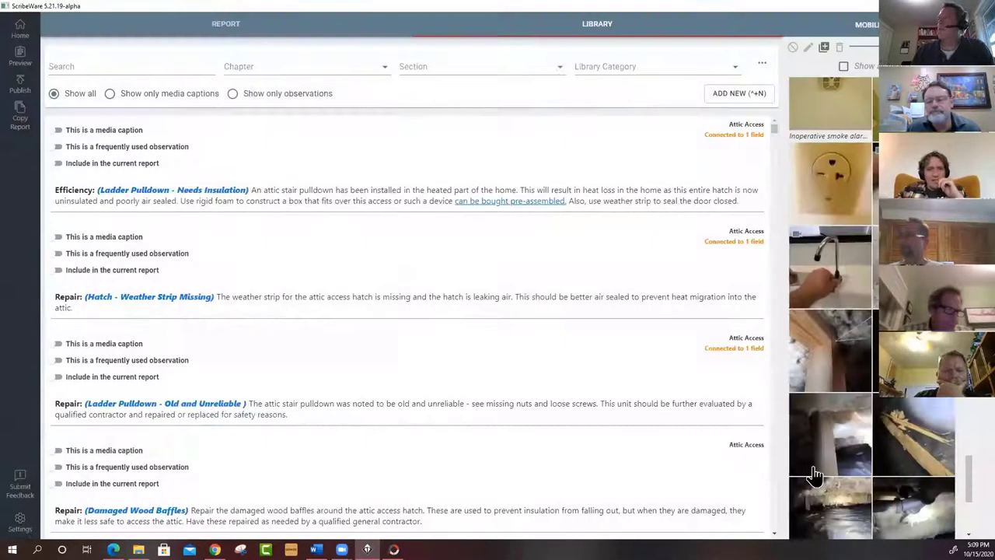
Step: Reopen Edit Library Categories and scroll to Heat Sources - Additional
left_click(763, 67)
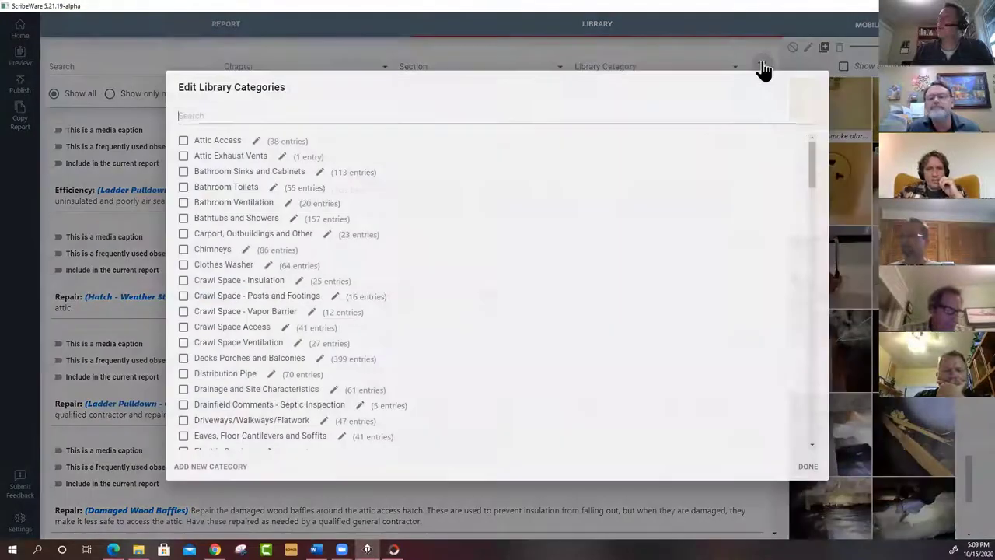
left_click_drag(812, 171, 808, 298)
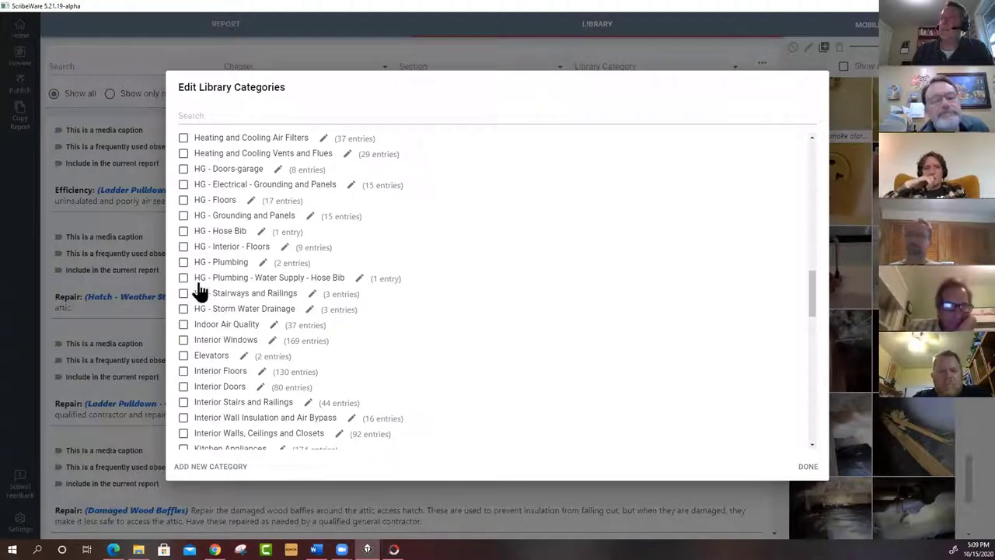
scroll(428, 314, "up", 1)
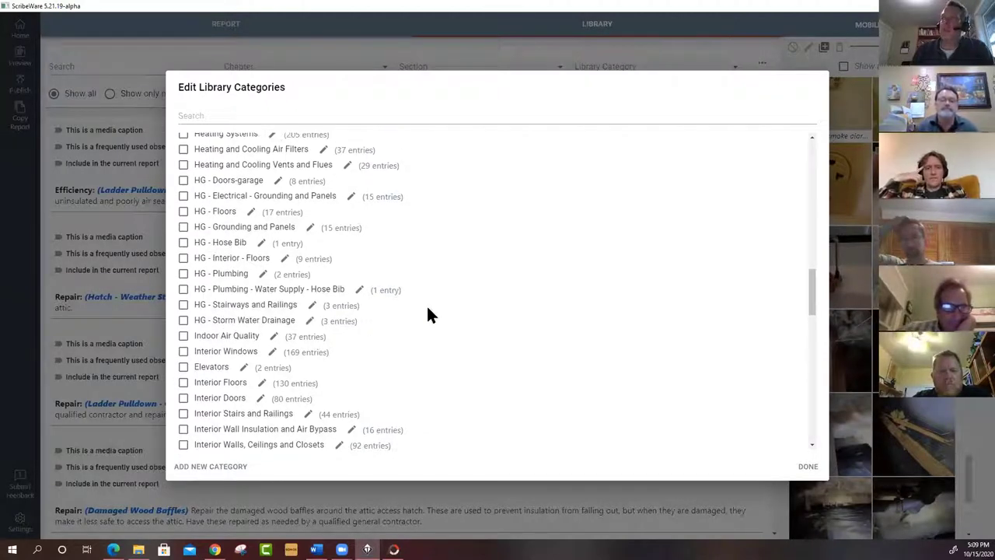
scroll(428, 314, "up", 2)
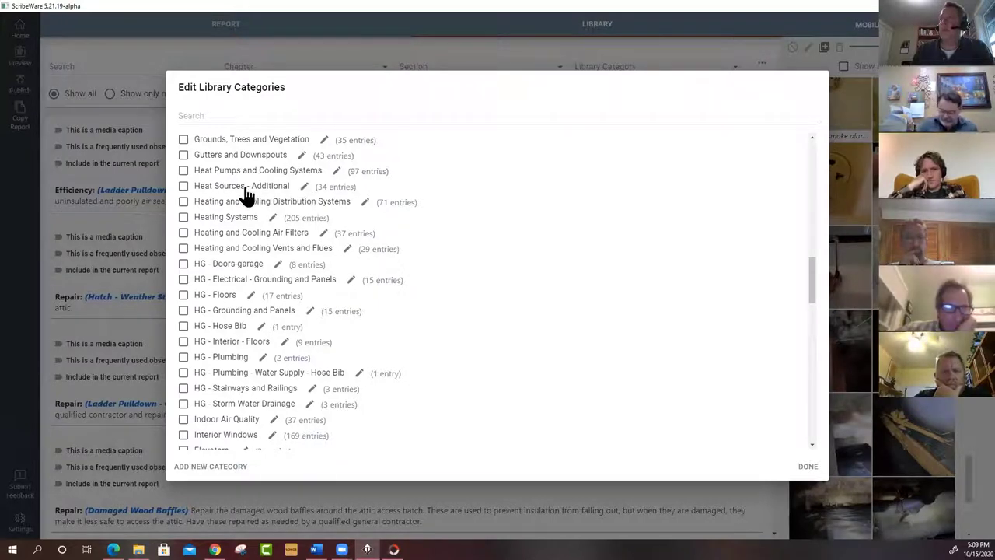
Step: Start and cancel a rename of Heat Sources - Additional, then tick and untick its deletion checkbox
left_click(303, 191)
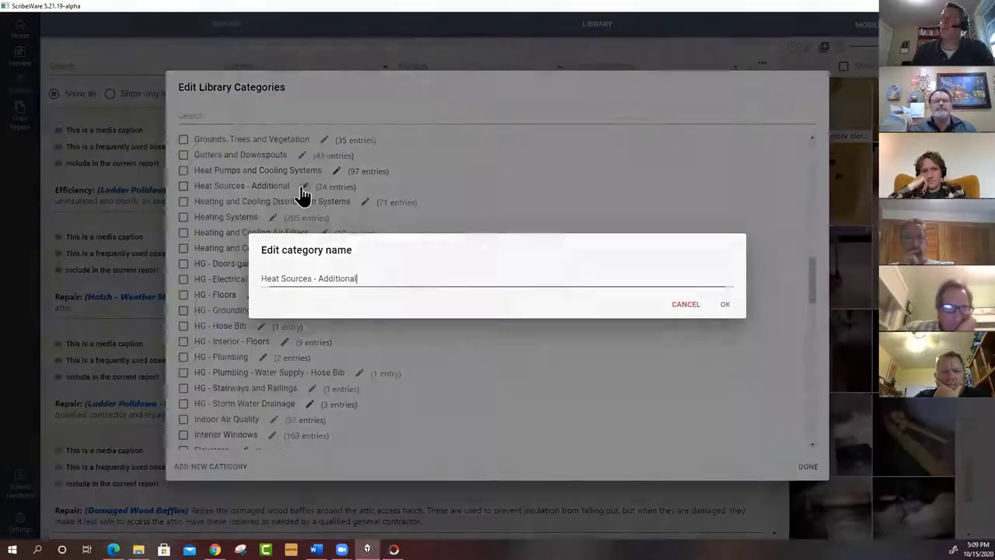
left_click(691, 305)
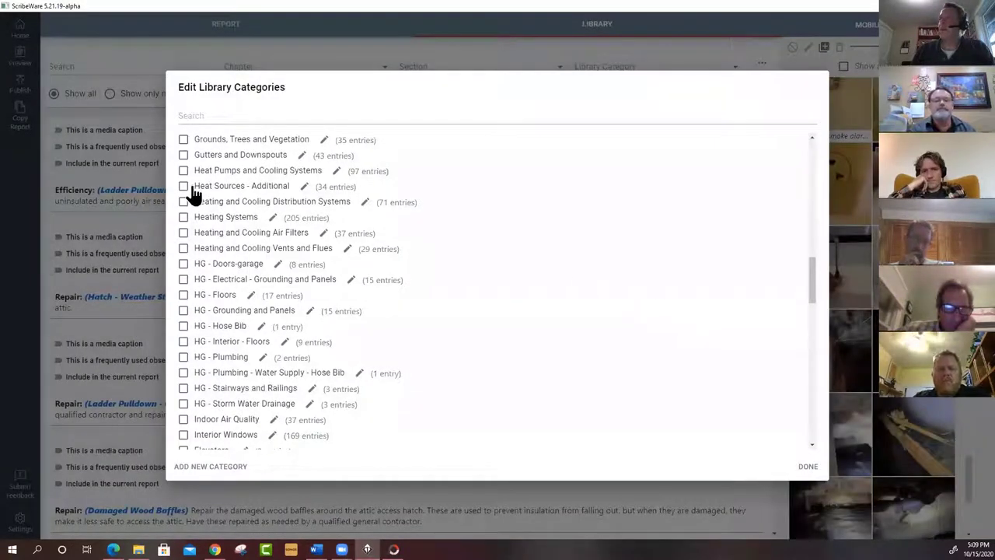
left_click(183, 188)
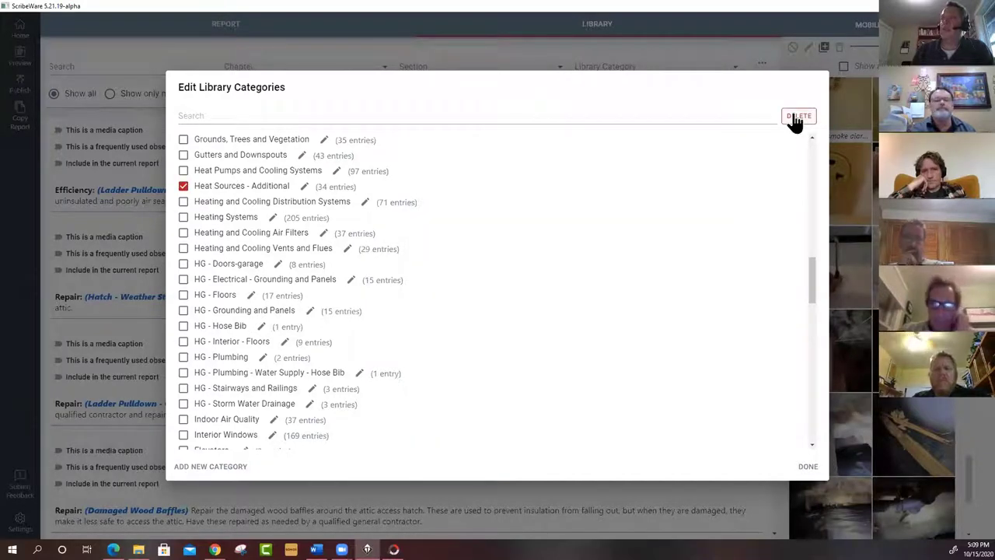
left_click(184, 187)
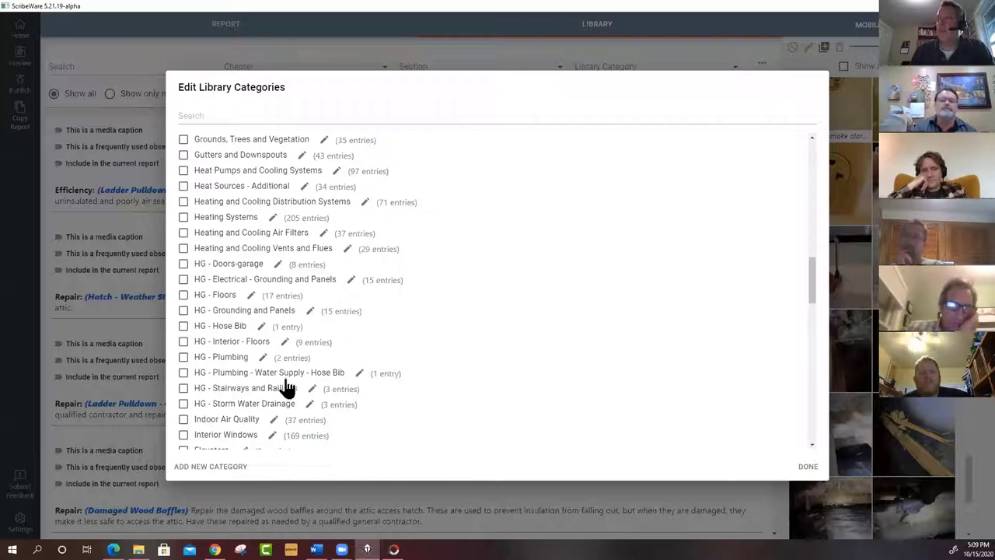
scroll(286, 381, "down", 1)
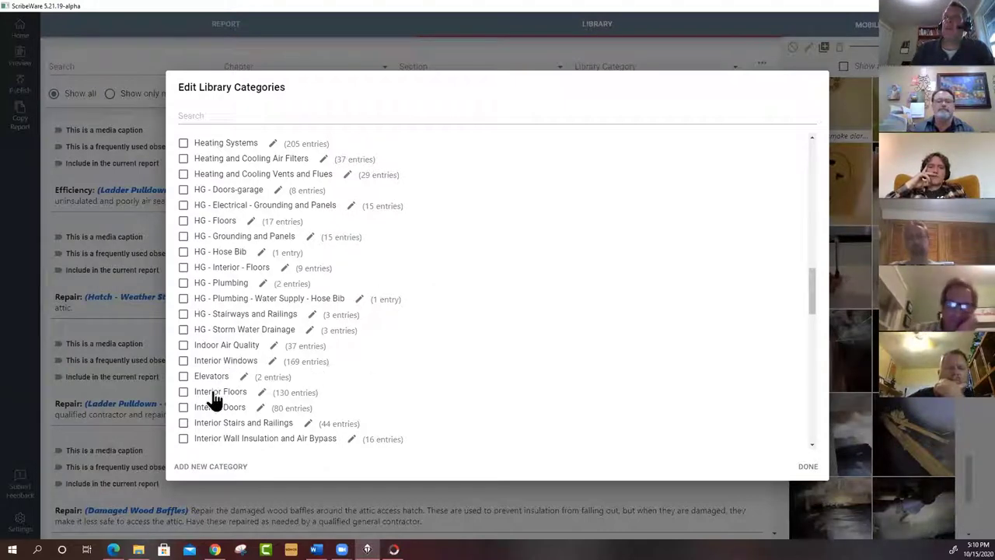
left_click(184, 393)
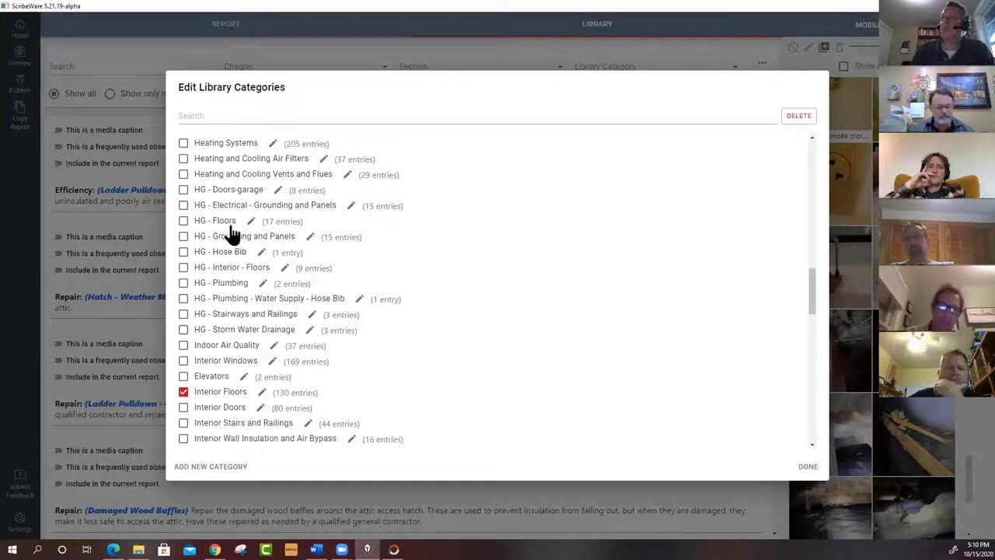
left_click(184, 223)
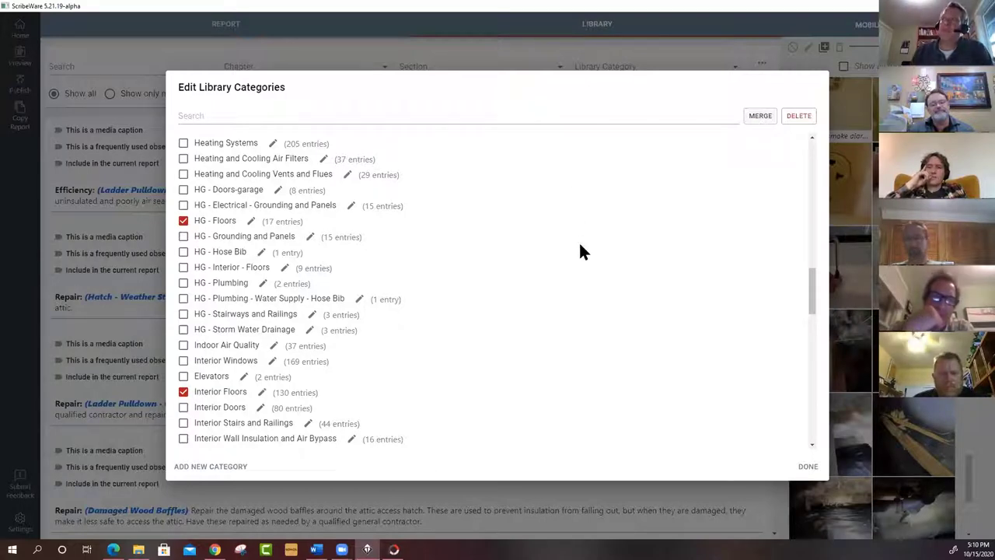
left_click(183, 221)
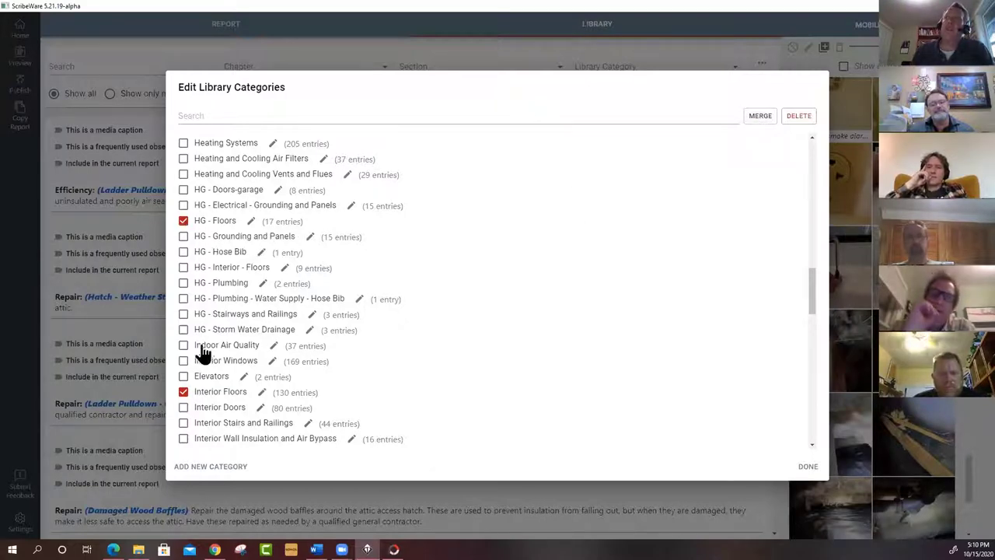
left_click(184, 393)
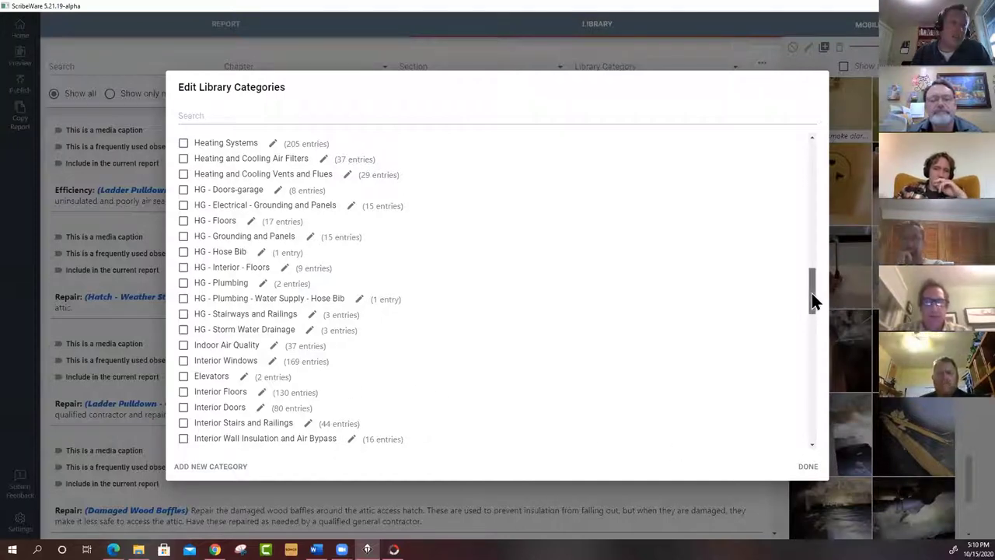
Step: Scroll the category list and close the editor with DONE, back to the Attic Access observations
left_click_drag(811, 294, 811, 292)
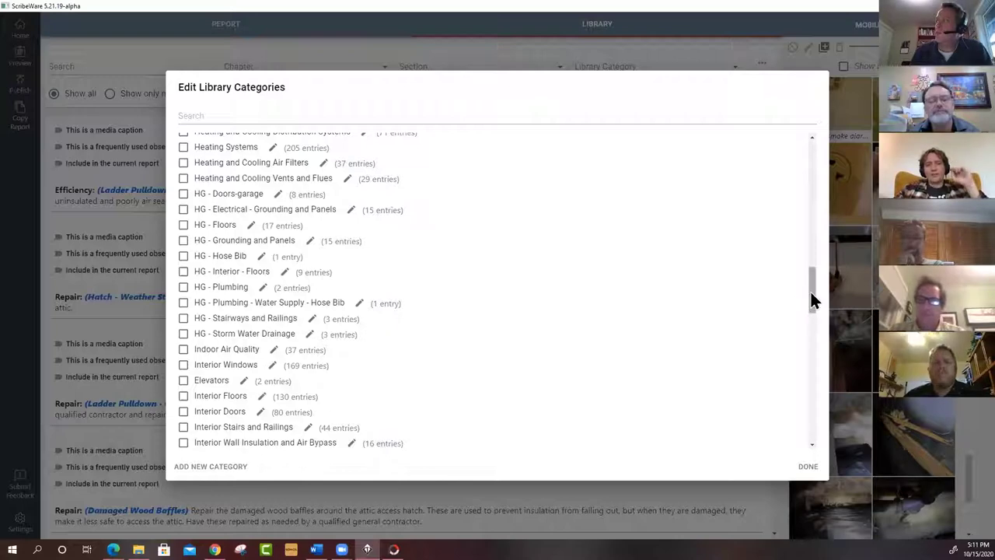
left_click_drag(810, 291, 810, 298)
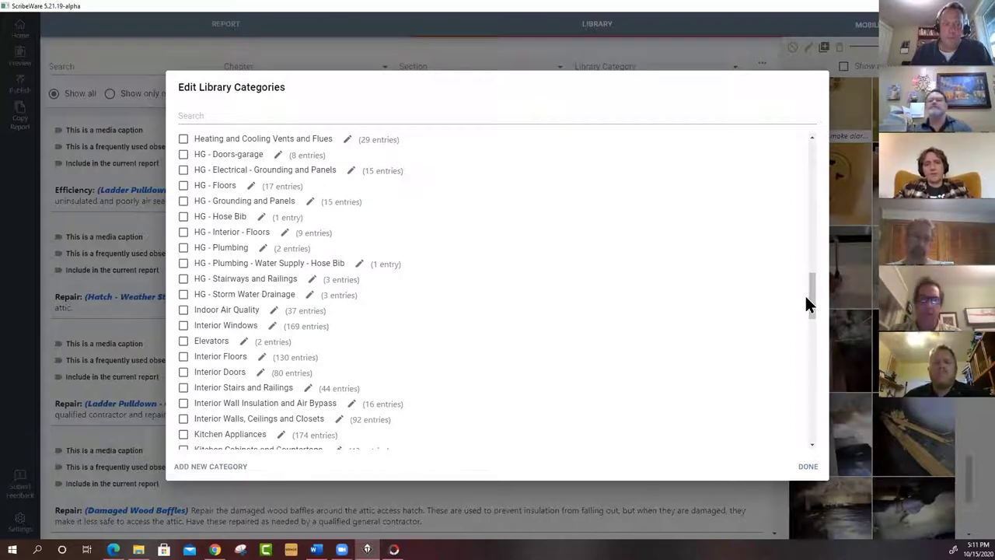
left_click(807, 468)
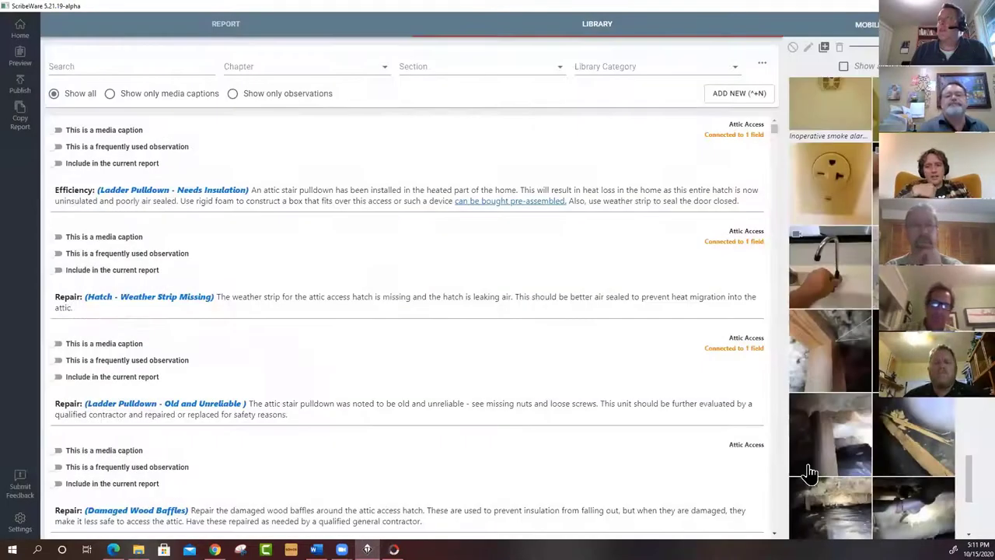
Step: Return to Home, open the 201015C report, and jump to Garage's Fuel Storage and Distribution chapter
left_click(231, 29)
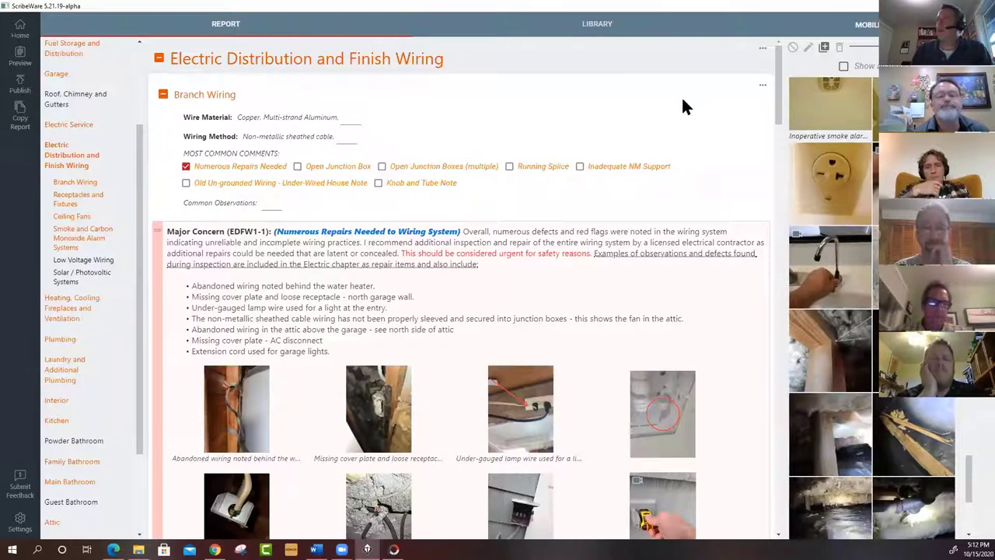
left_click(21, 32)
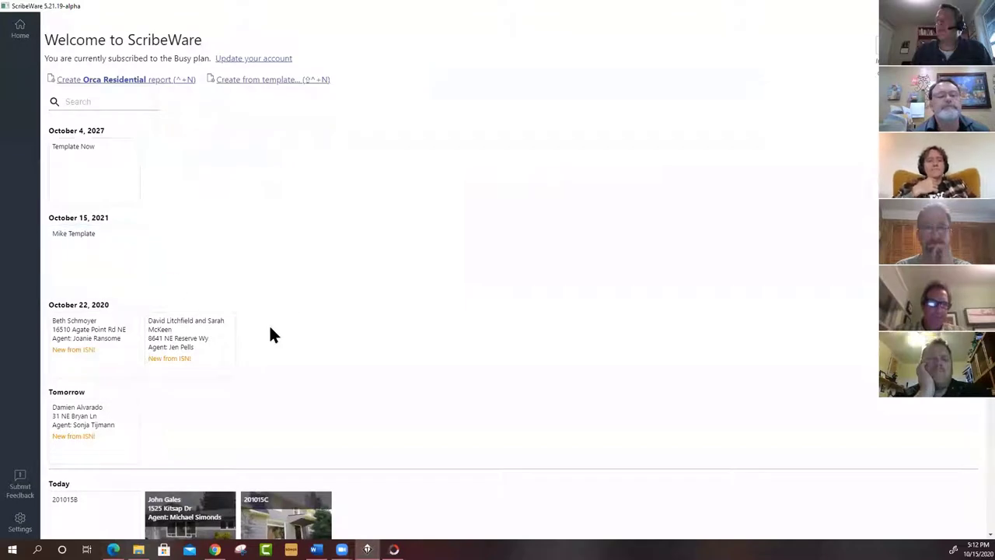
left_click(310, 528)
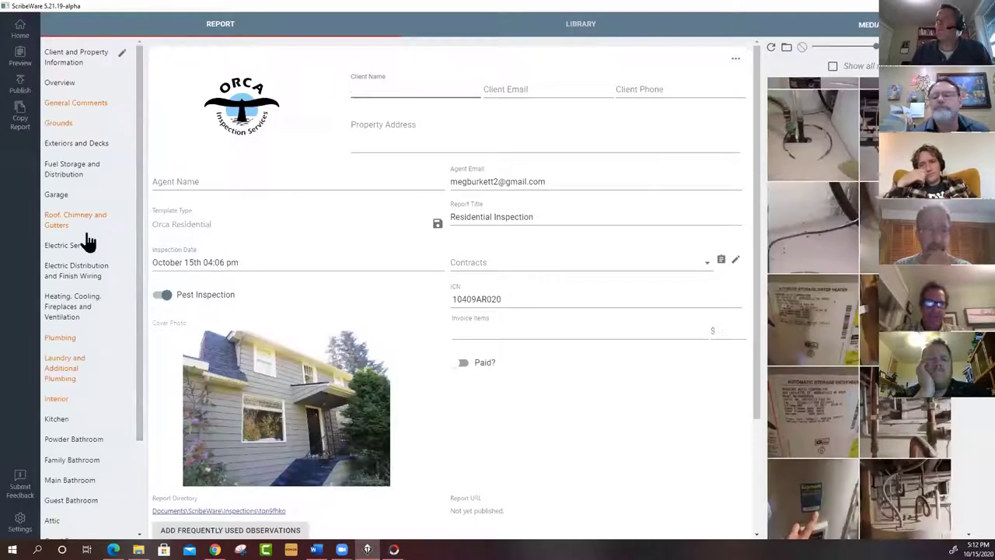
left_click(53, 197)
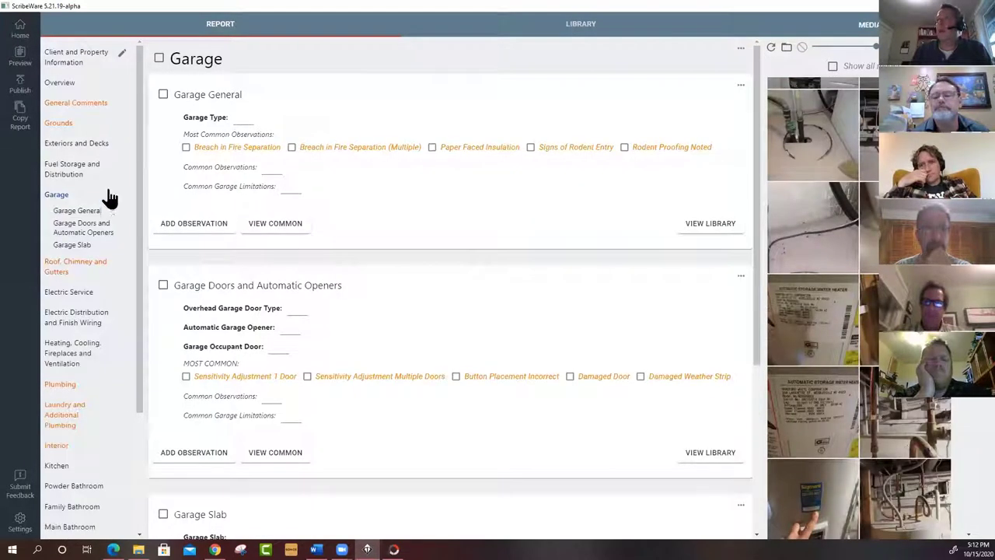
left_click(64, 169)
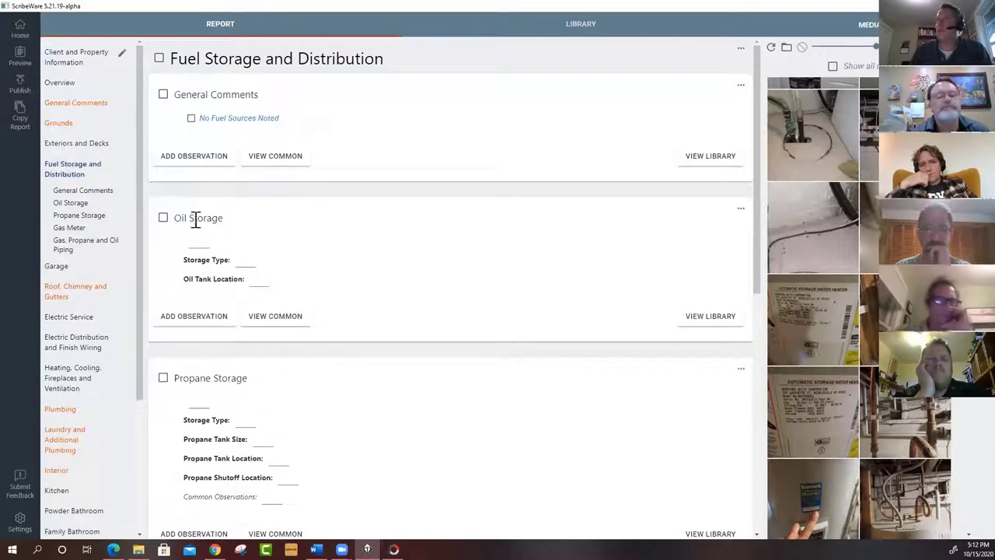
Step: Edit Oil Storage's library categories, trying Clothes Washer then cancelling to keep only Oil Storage
left_click(741, 211)
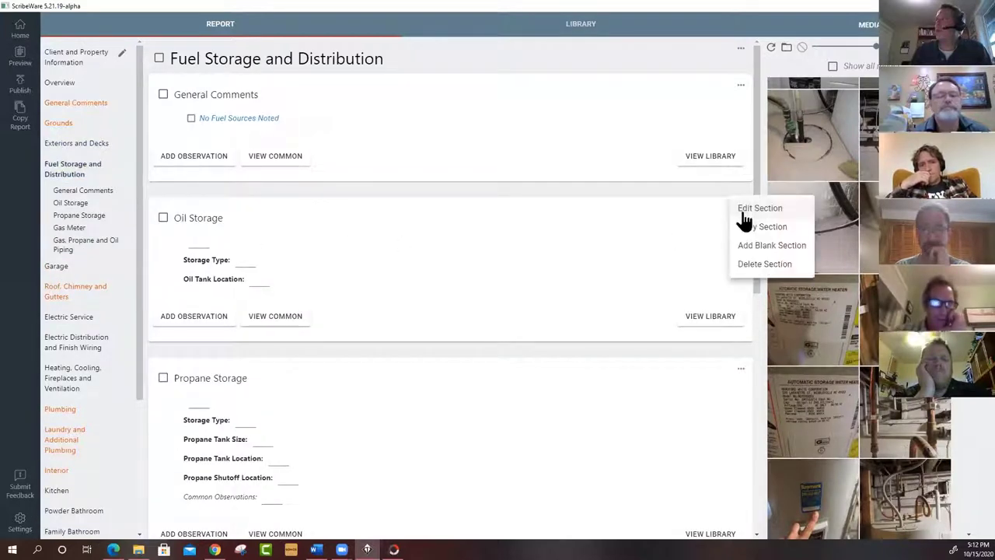
left_click(760, 209)
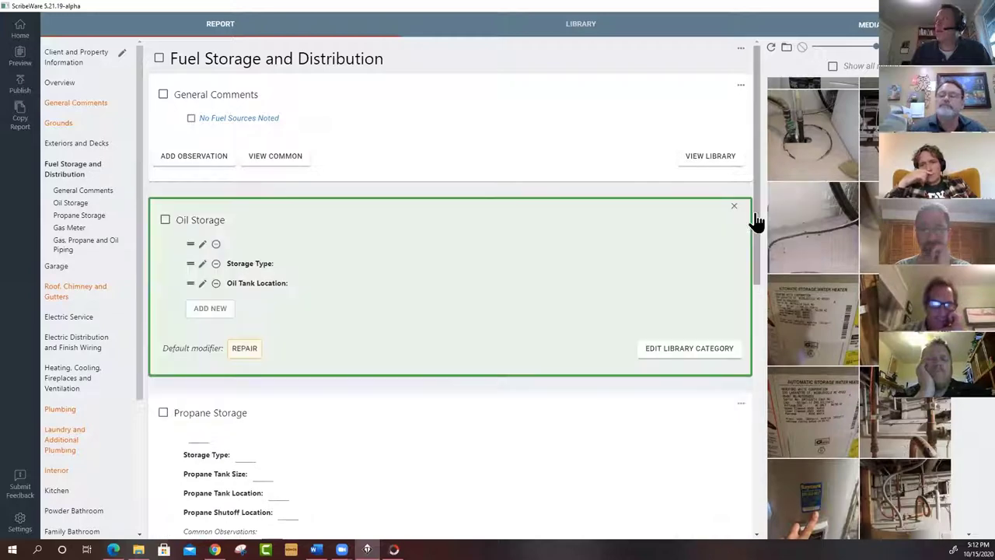
left_click(699, 357)
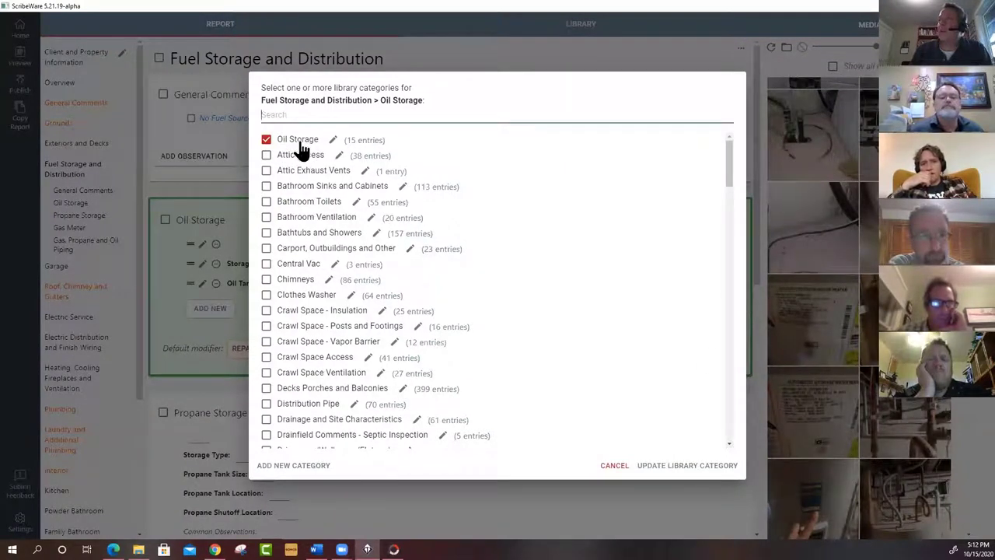
left_click(266, 296)
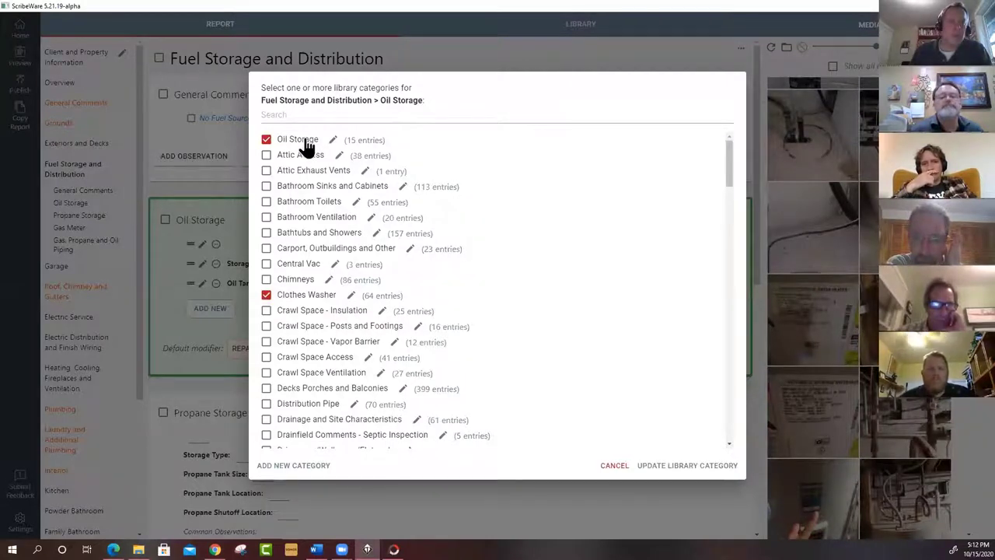
left_click(266, 295)
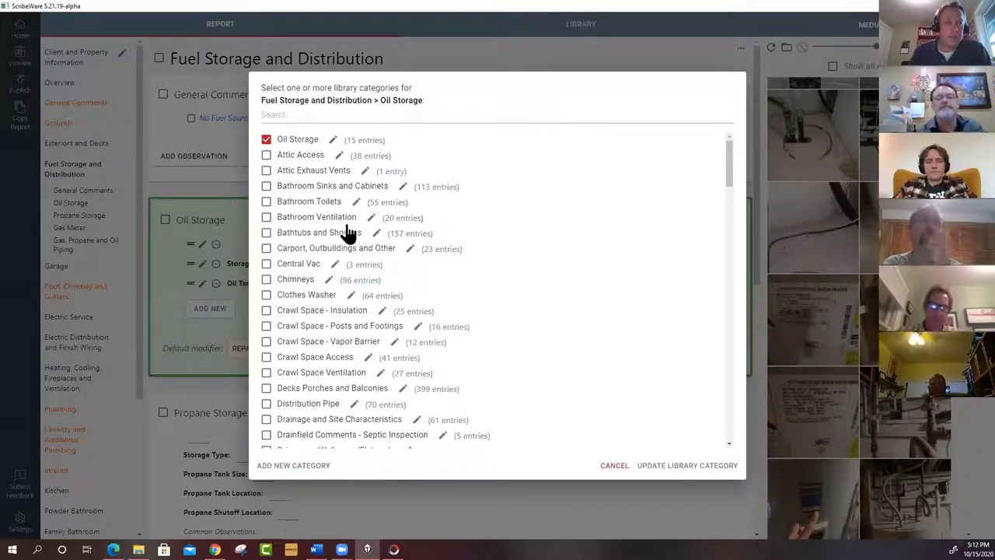
left_click(615, 466)
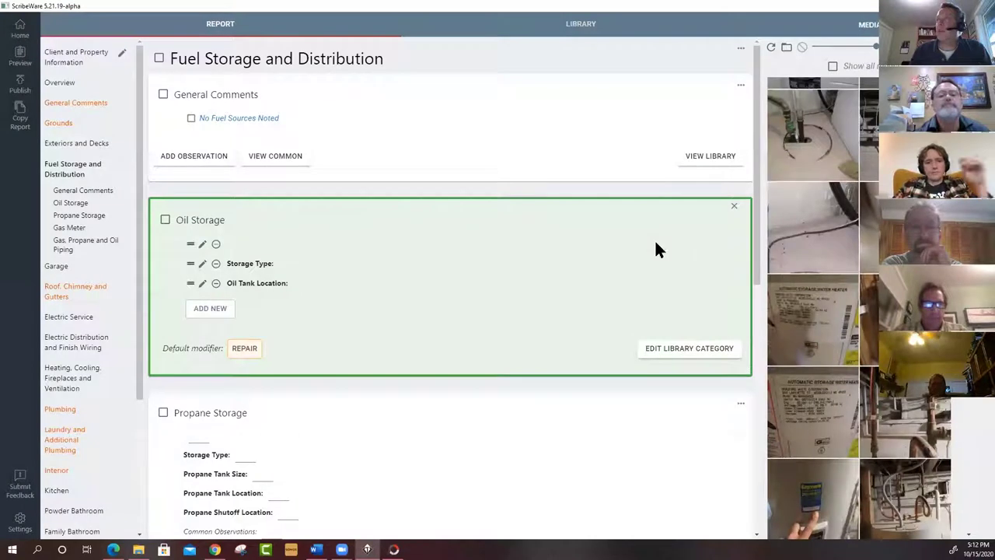
Step: Close the Oil Storage editor and filter the library to the Clothes Washer category
left_click(732, 207)
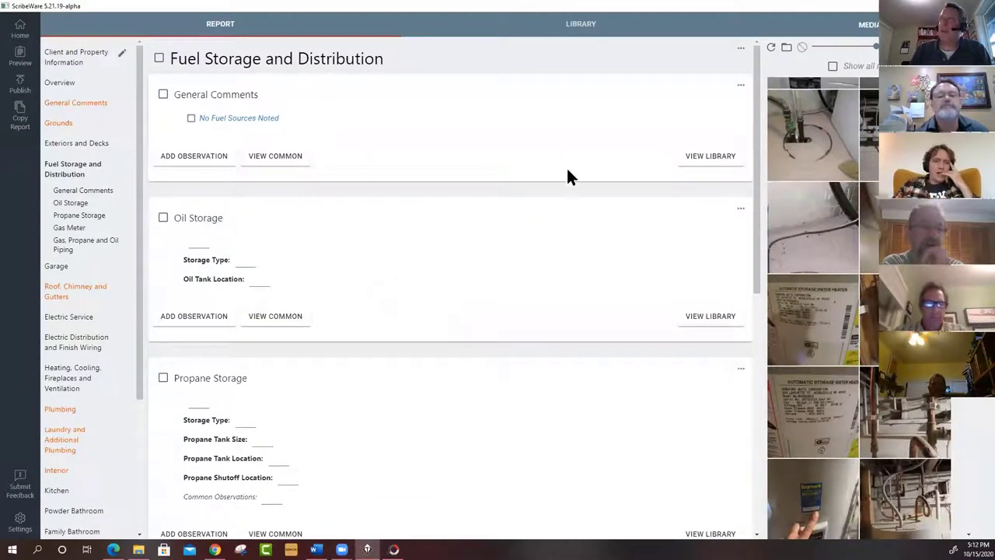
left_click(583, 27)
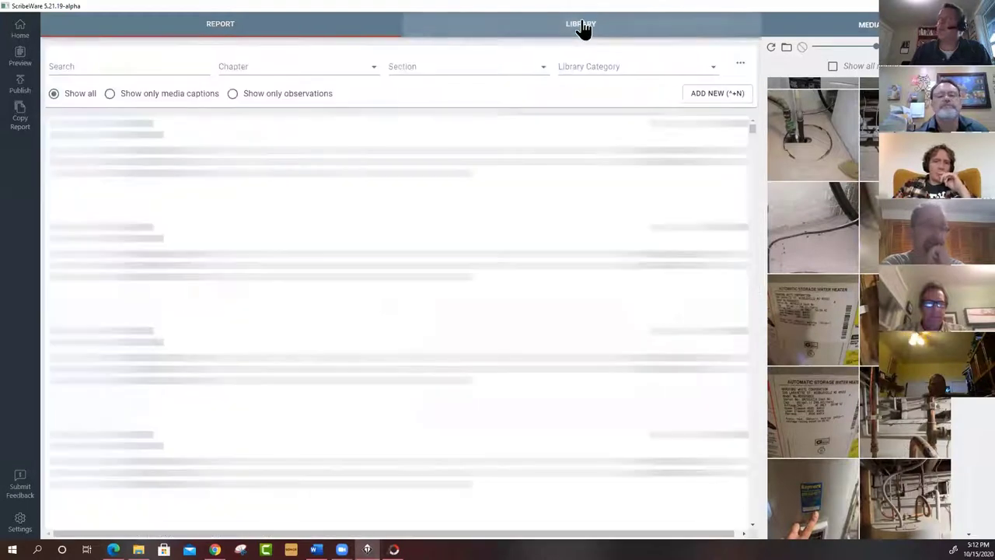
left_click(741, 65)
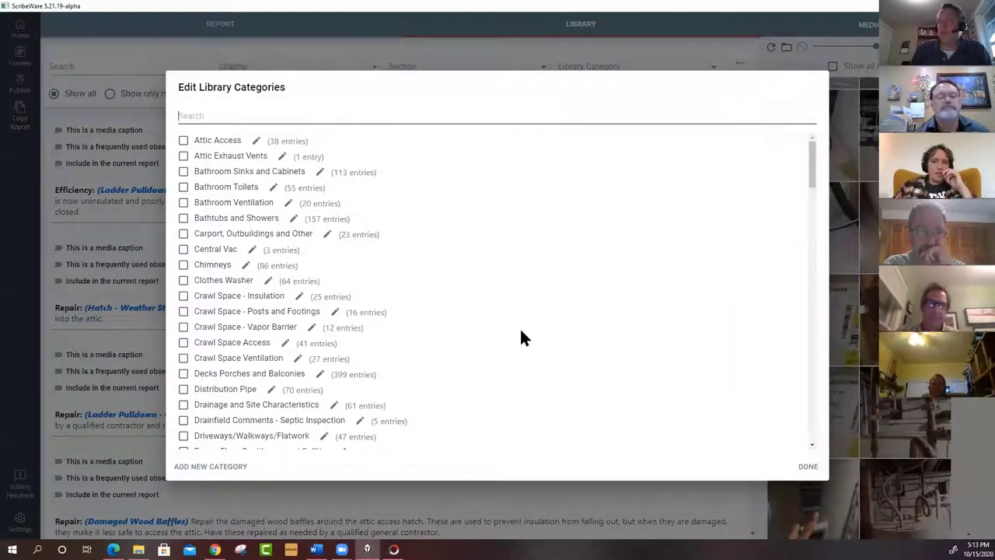
left_click(300, 282)
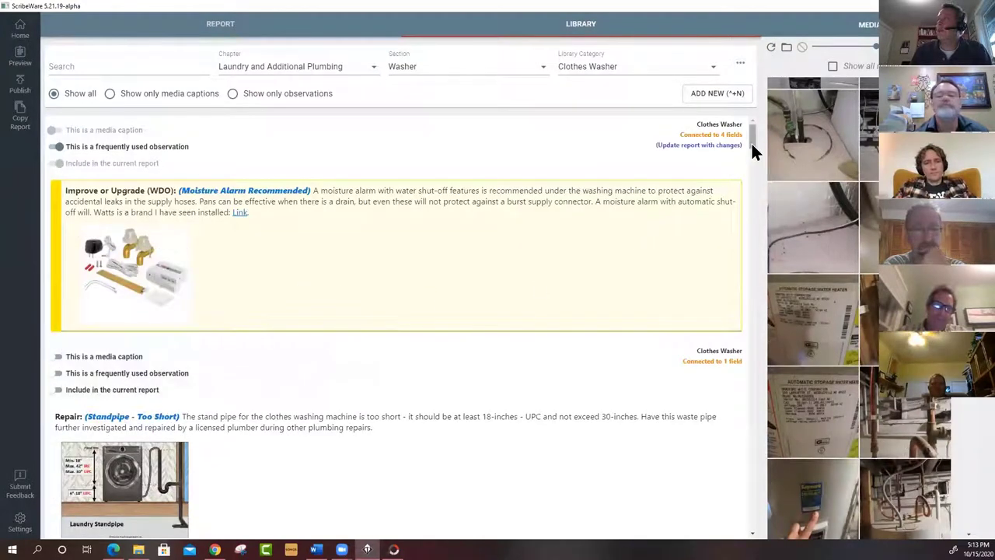
Step: Scroll the Clothes Washer entries down to the plain moisture alarm Repair entry
mouse_move(691, 141)
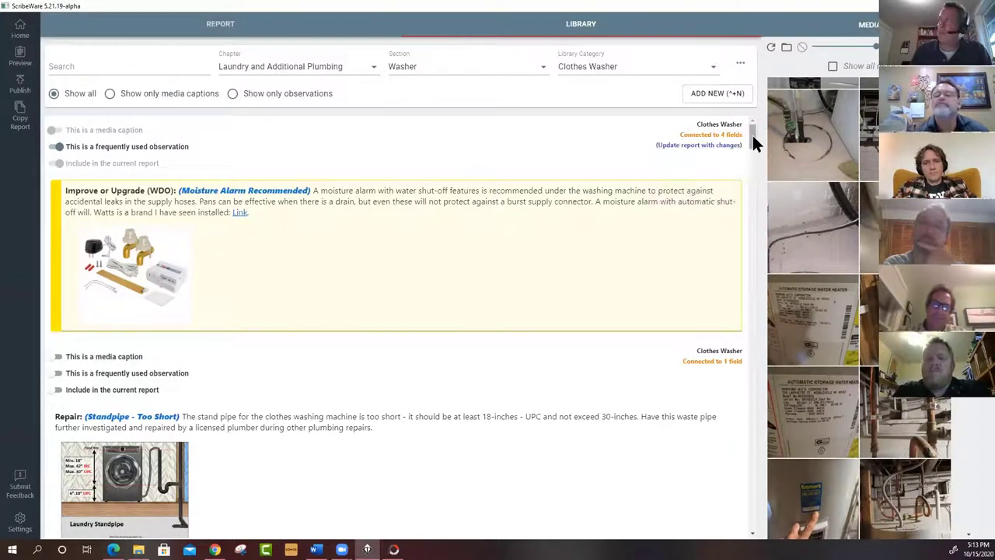
left_click_drag(752, 136, 753, 186)
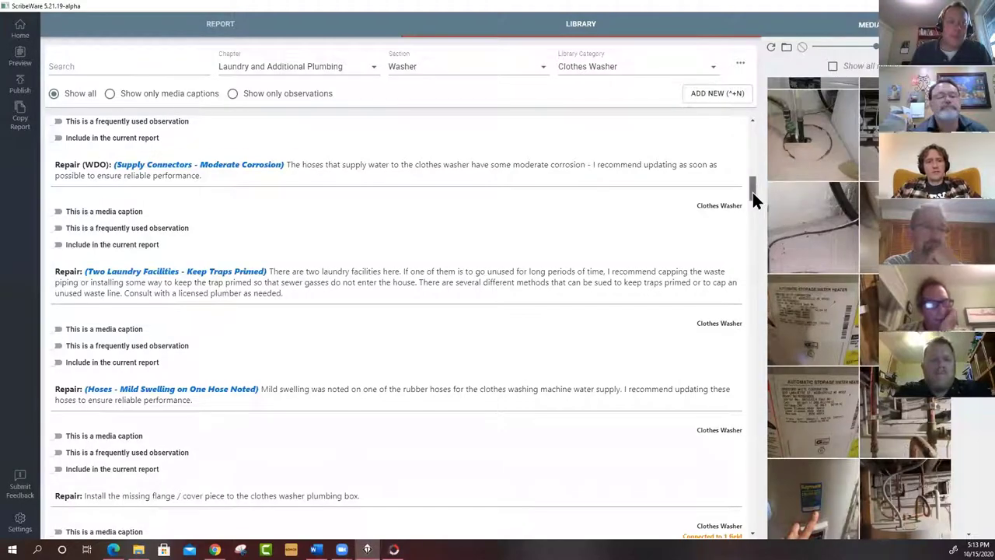
left_click_drag(752, 191, 753, 315)
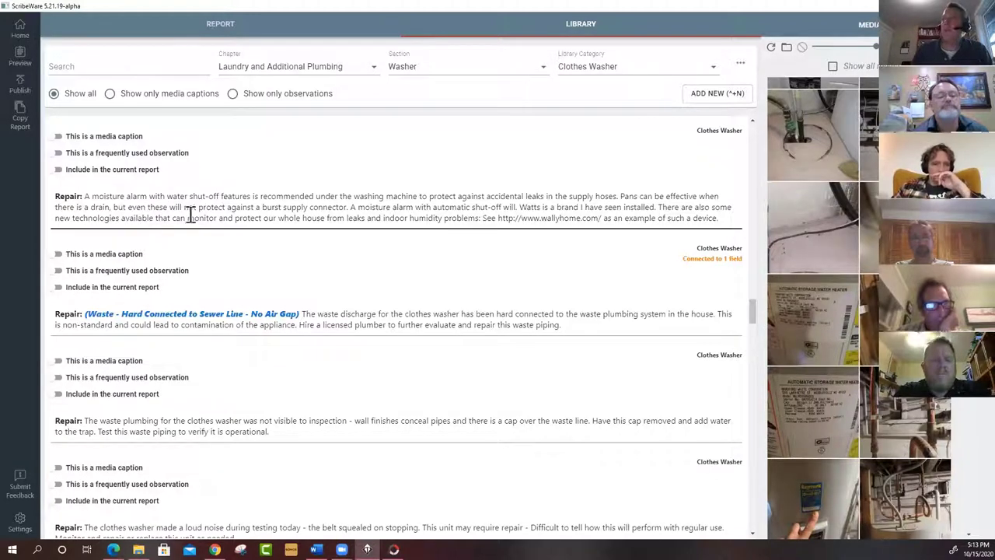
Step: Remove the duplicate moisture alarm Repair entry from the library, then review the remaining entries
left_click(266, 213)
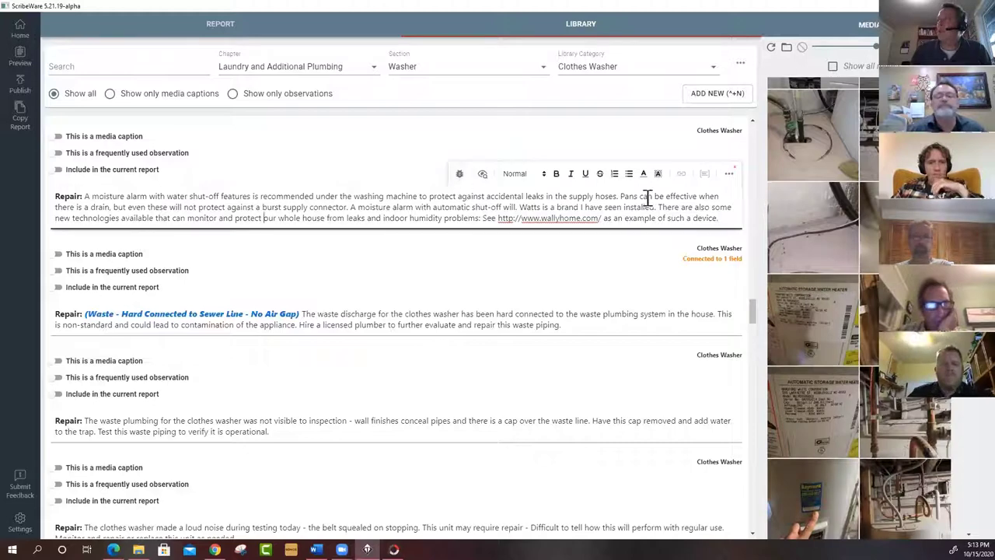
left_click(730, 179)
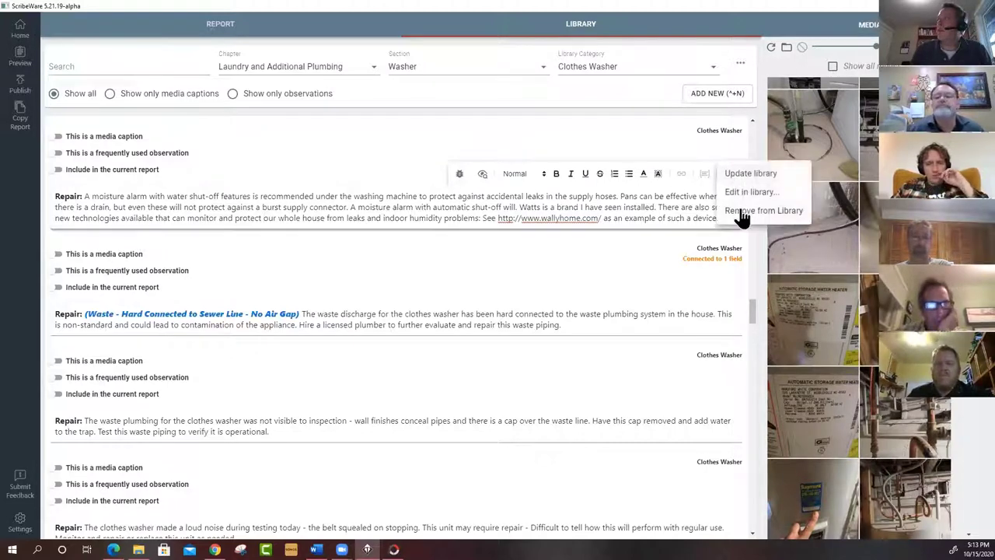
left_click(742, 215)
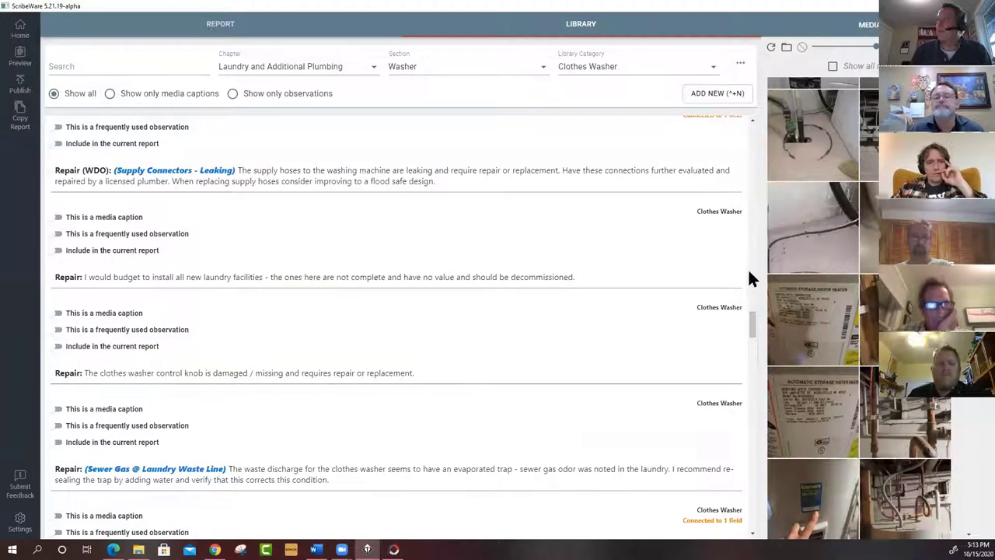
left_click_drag(751, 326, 751, 346)
left_click_drag(750, 348, 750, 363)
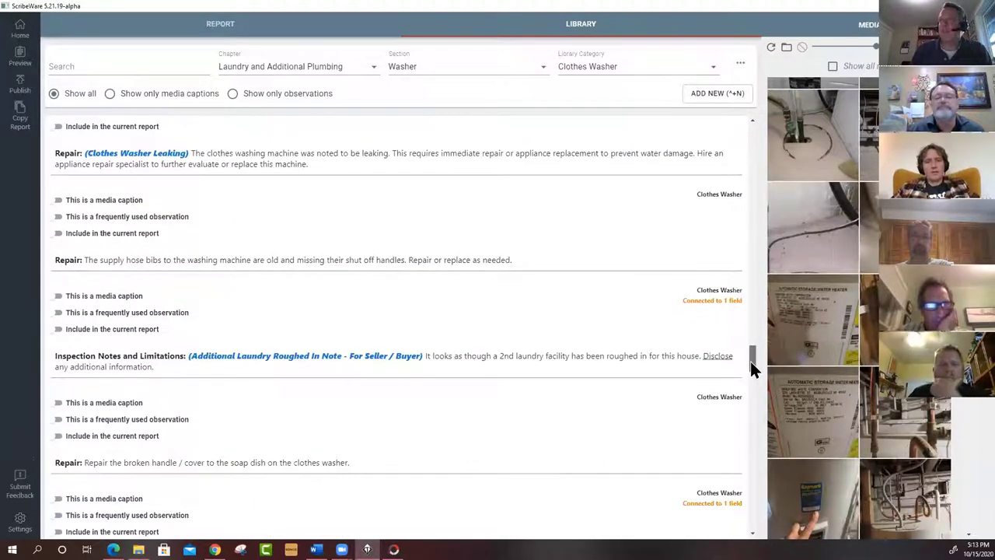
scroll(300, 430, "down", 1)
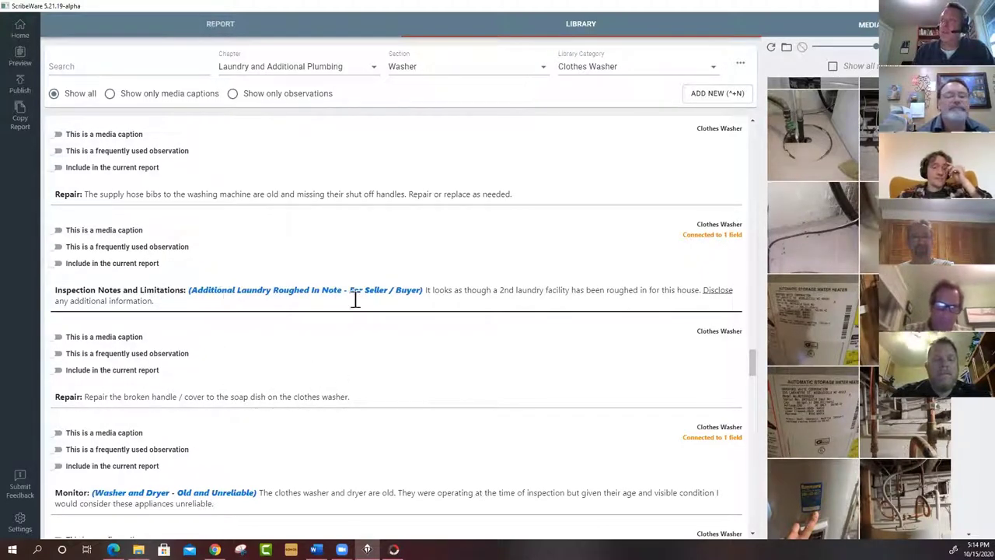
mouse_move(716, 237)
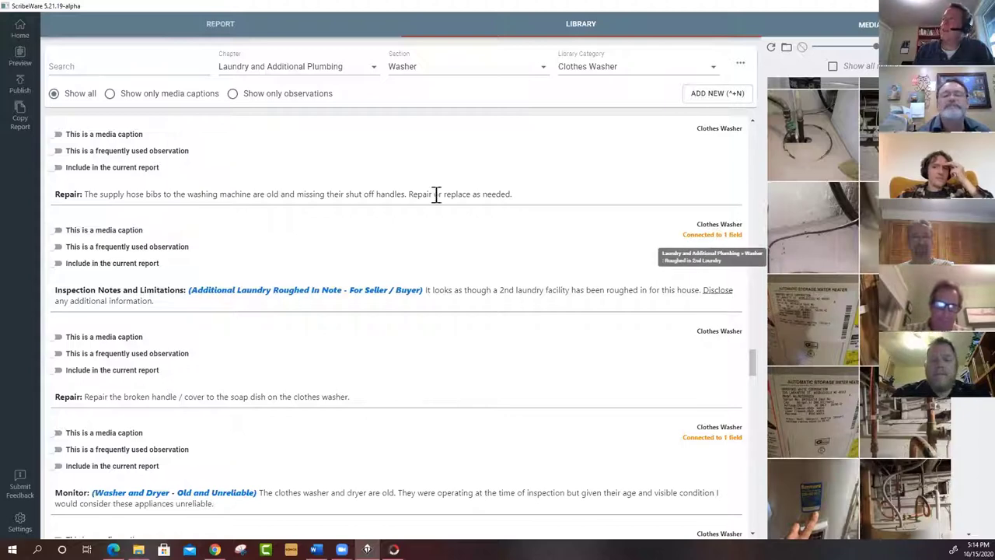
left_click(218, 26)
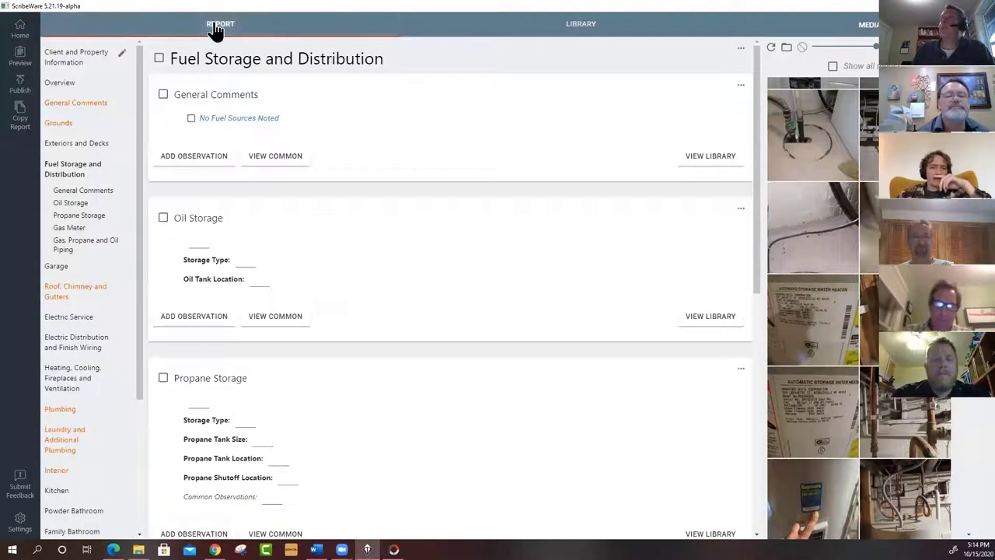
scroll(315, 391, "down", 1)
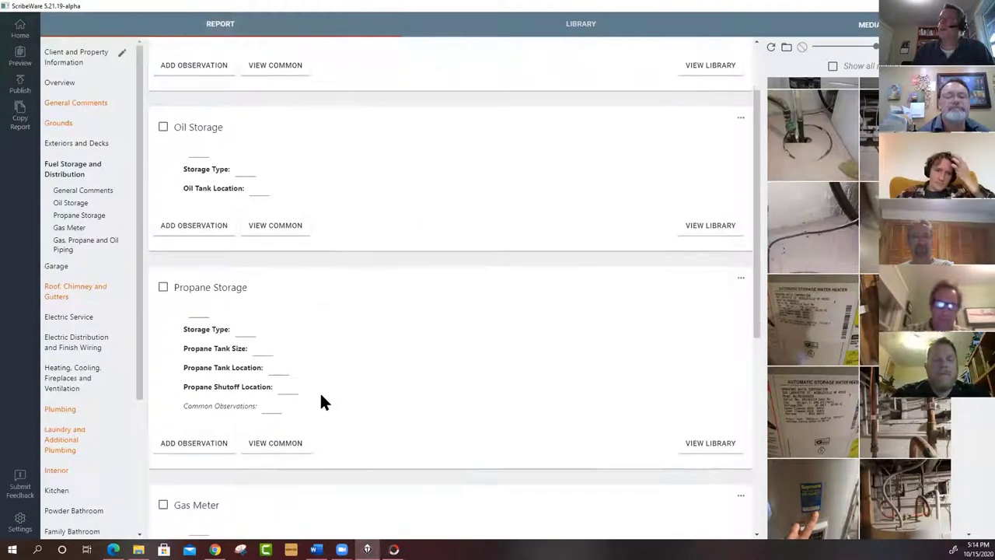
scroll(328, 391, "down", 1)
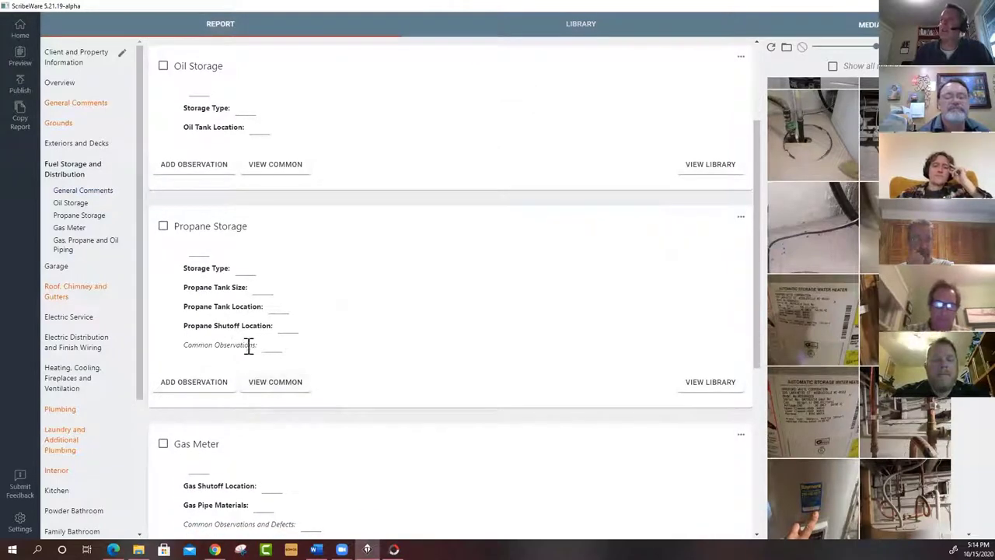
left_click(277, 350)
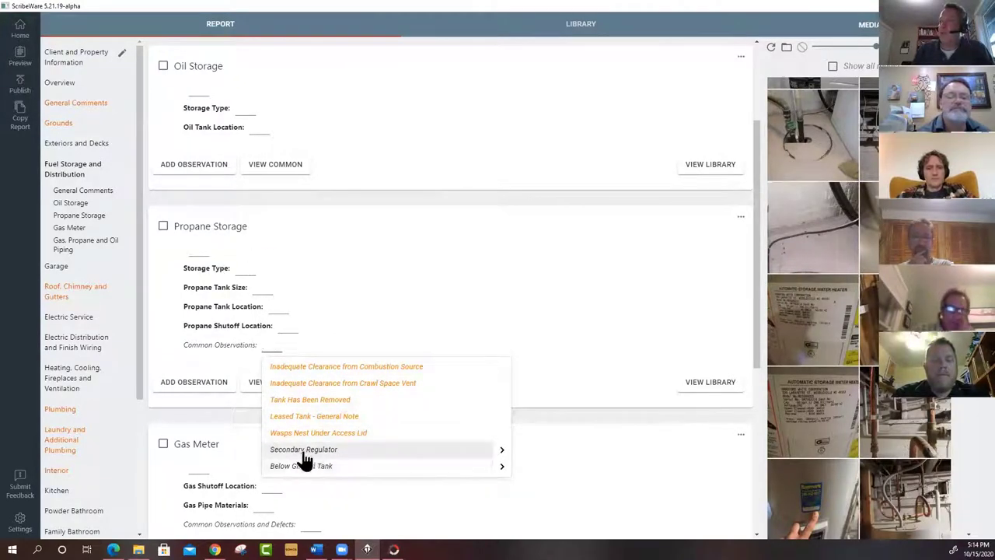
left_click(502, 451)
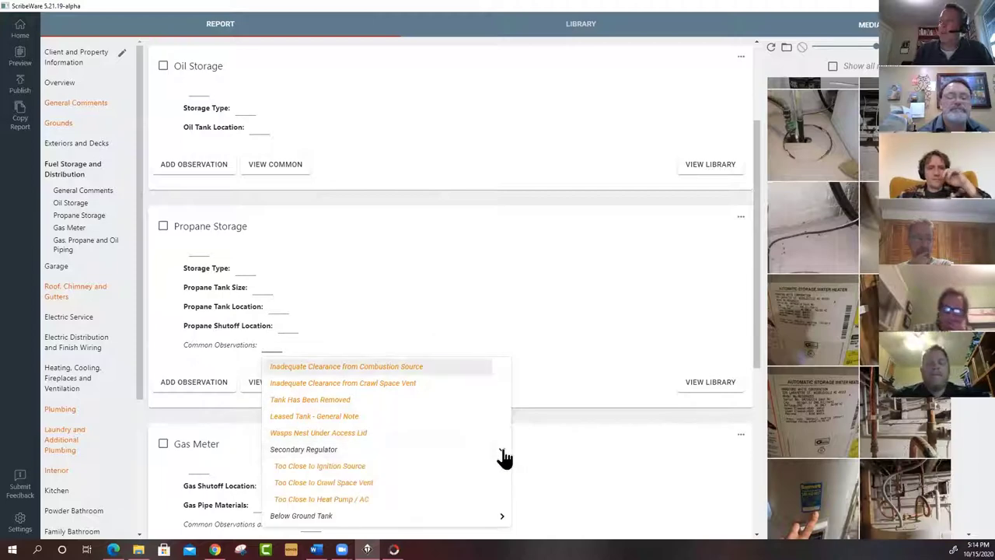
left_click(502, 451)
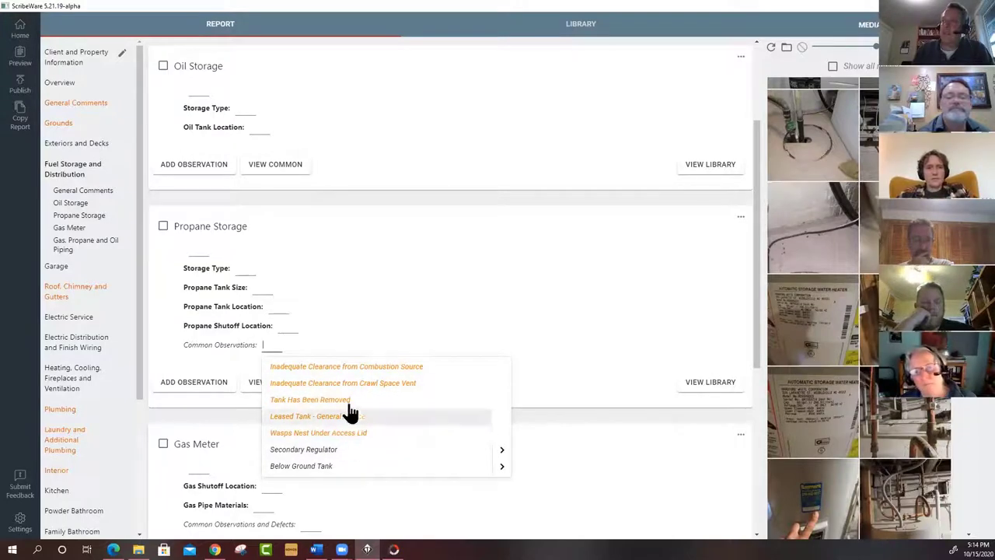
left_click(367, 328)
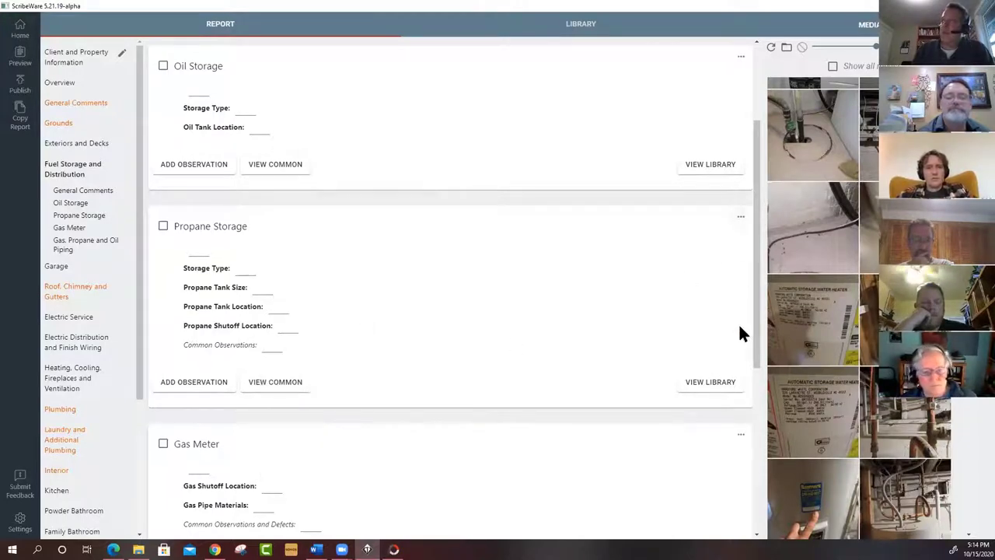
left_click(714, 383)
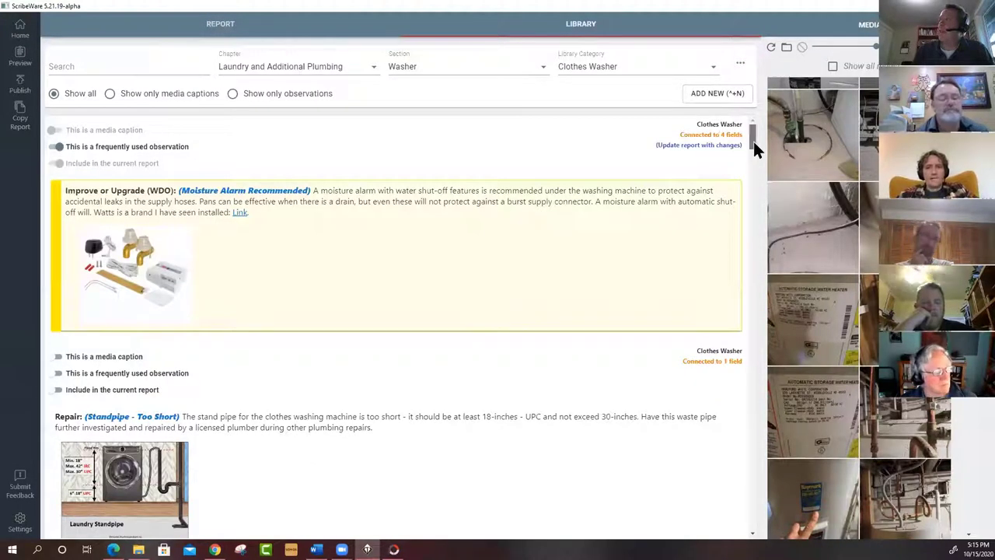
Step: Scroll the library and reopen Edit Library Categories, showing Clothes Washer (63) and Chimneys (86)
left_click_drag(752, 139, 756, 369)
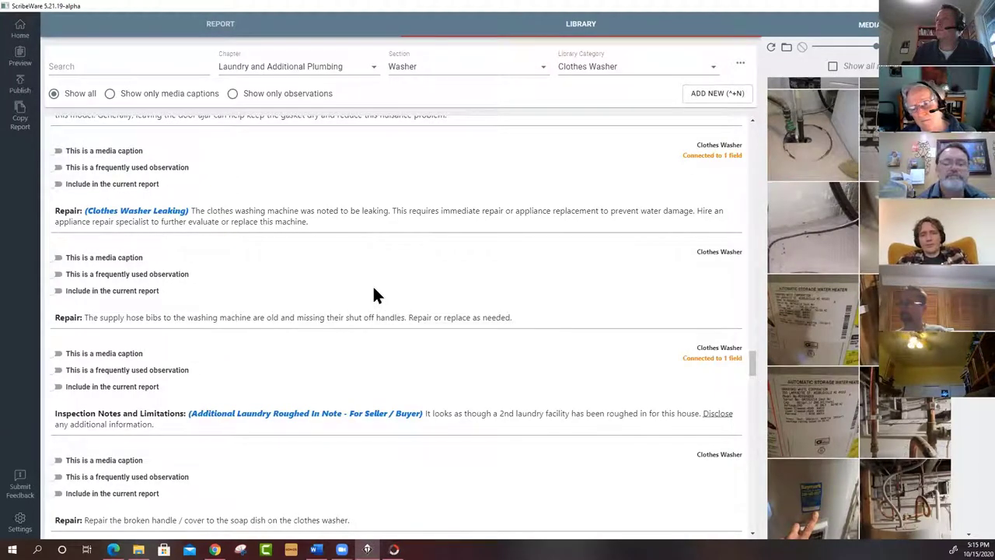
scroll(374, 293, "down", 1)
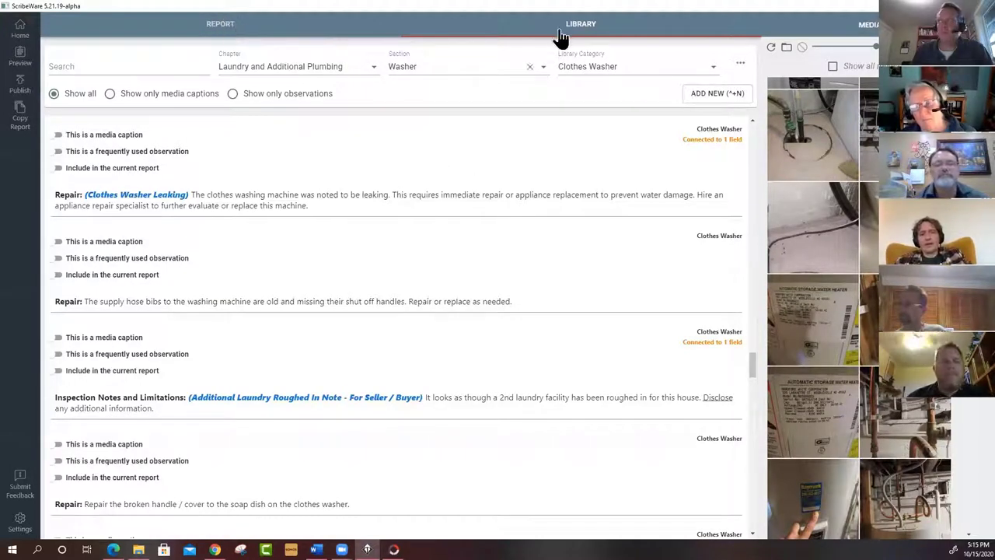
left_click(740, 68)
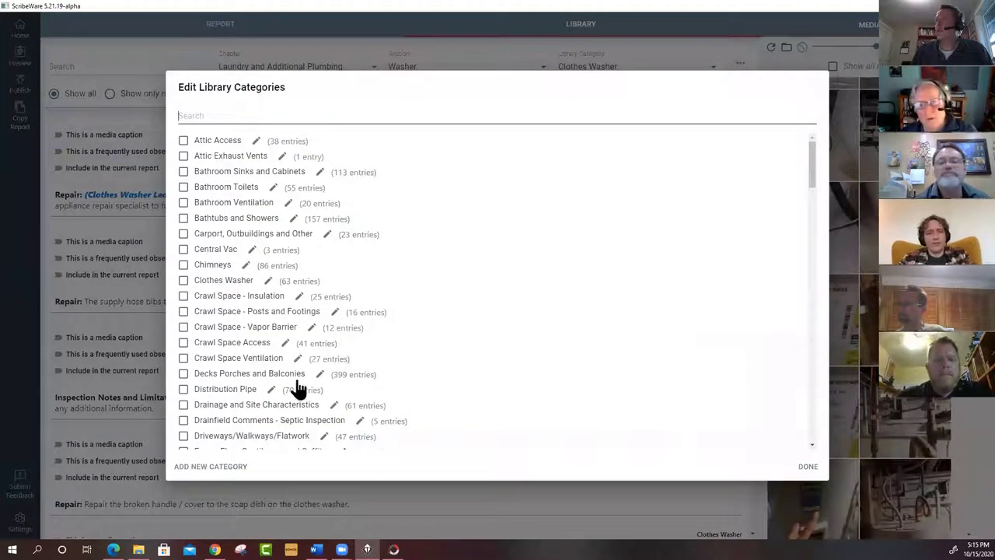
left_click(346, 376)
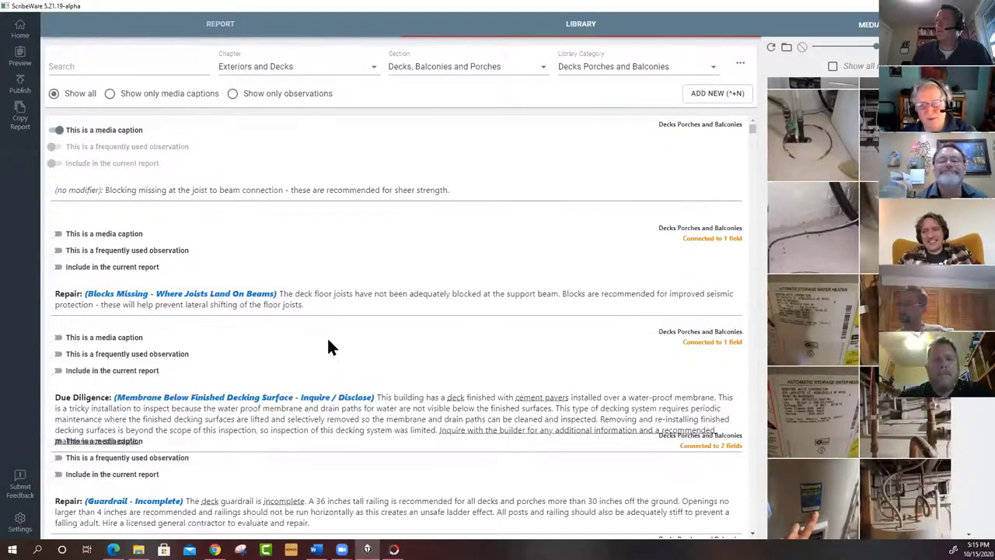
scroll(752, 127, "down", 5)
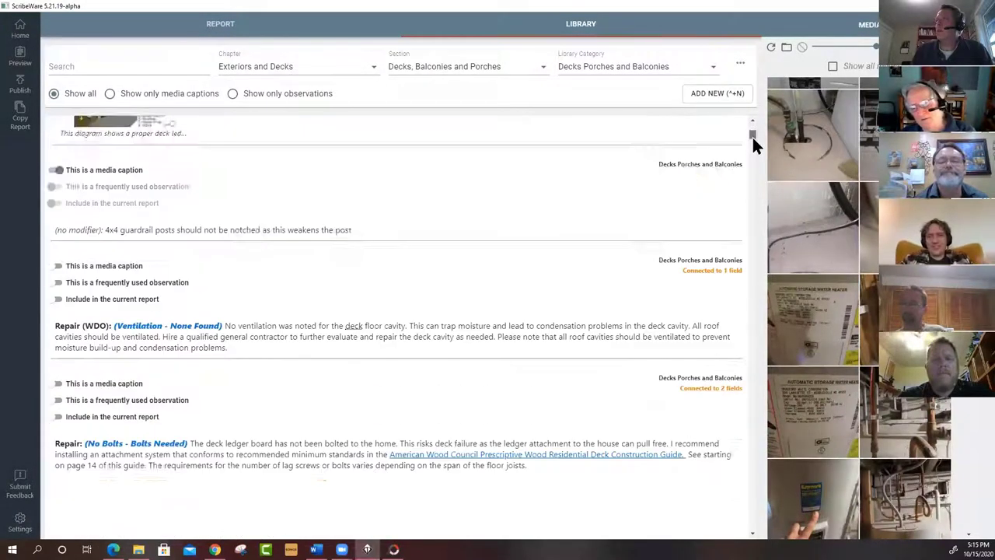
left_click_drag(752, 136, 751, 189)
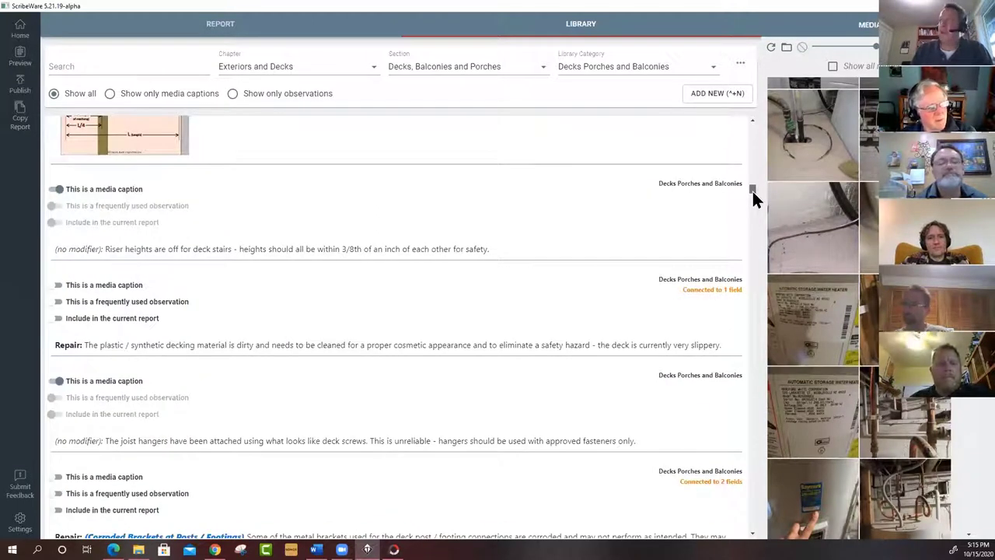
scroll(392, 252, "down", 3)
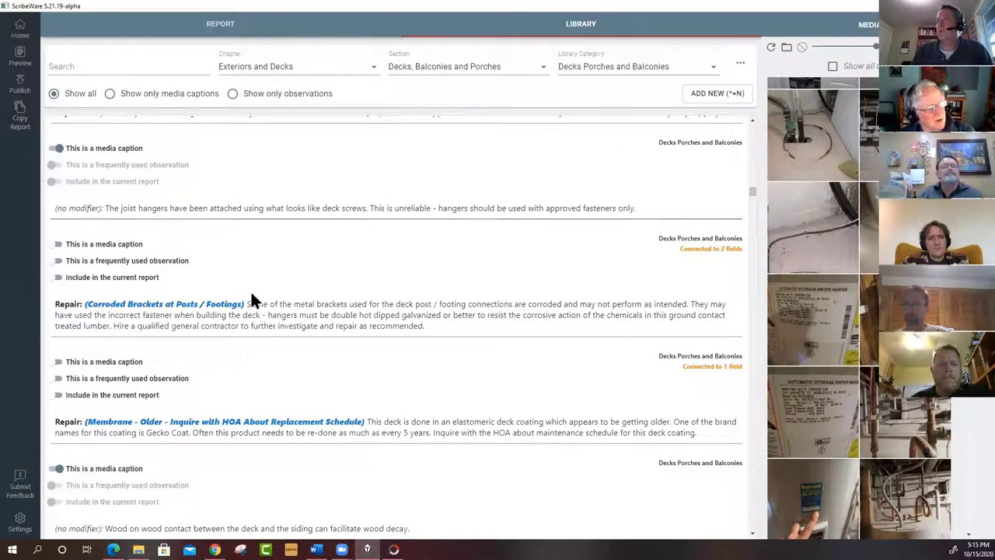
left_click(294, 305)
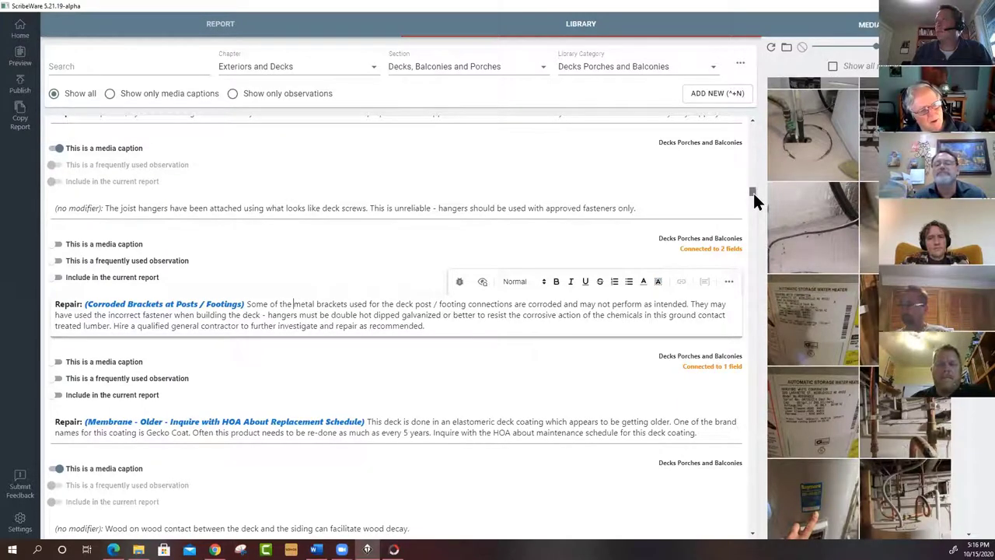
left_click_drag(753, 193, 754, 200)
scroll(753, 195, "down", 3)
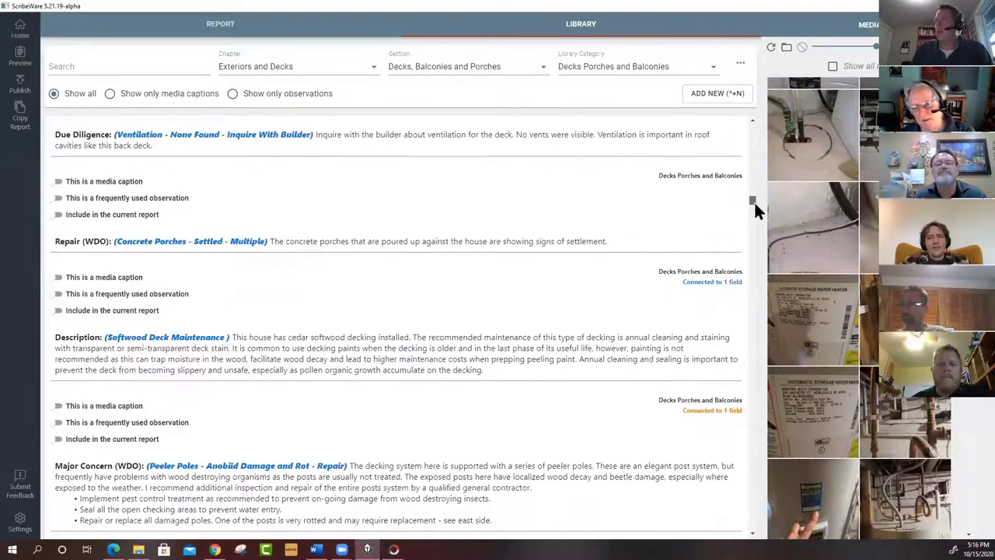
scroll(536, 373, "down", 1)
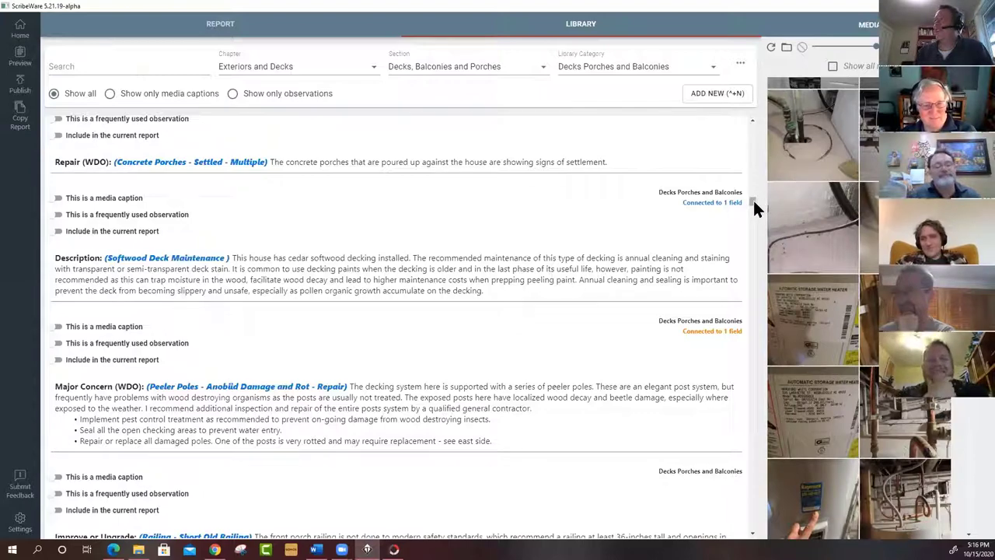
left_click_drag(753, 204, 754, 217)
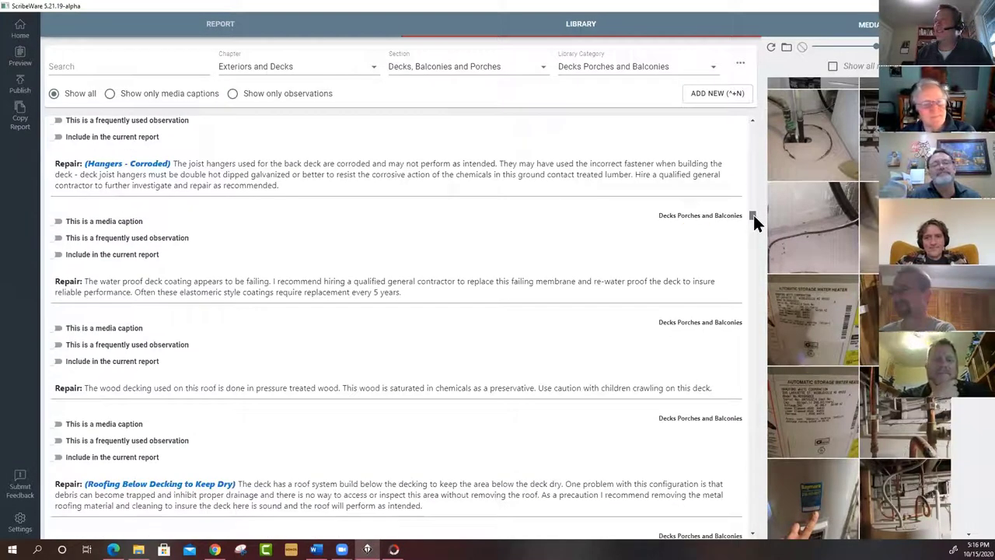
left_click(219, 27)
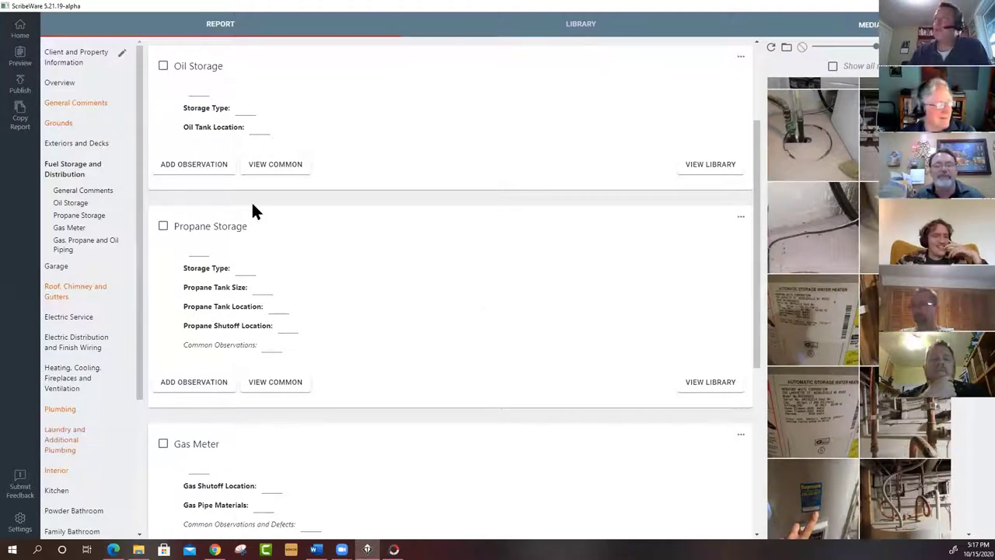
left_click(577, 34)
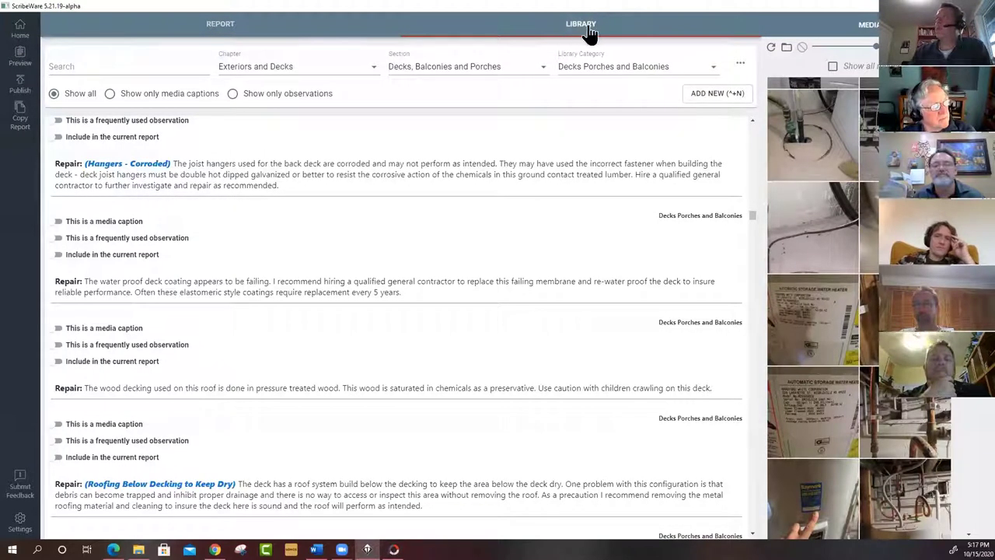
Step: Switch the library to Heating and Cooling Vents and Flues entries, such as B-Vent - Above Roof line
left_click(743, 65)
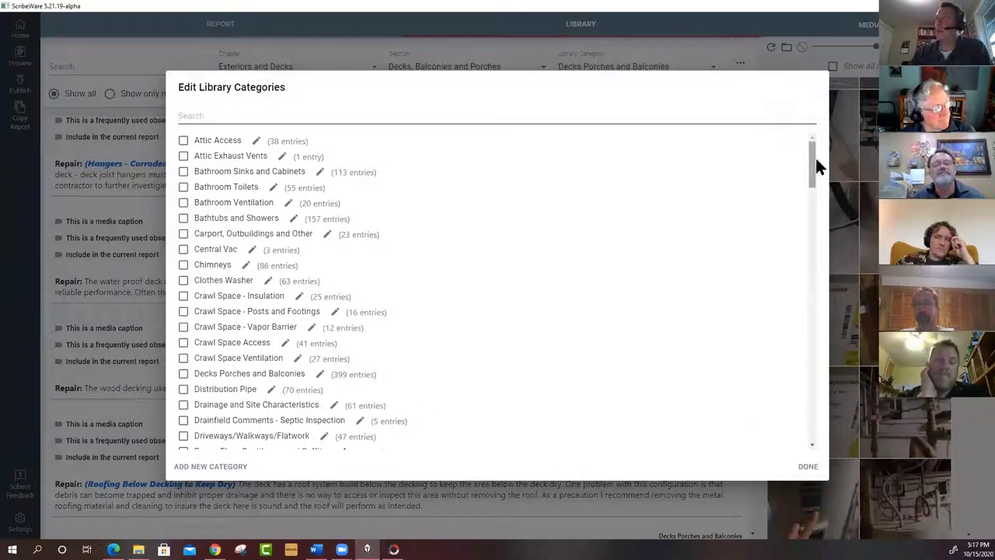
left_click_drag(805, 164, 812, 278)
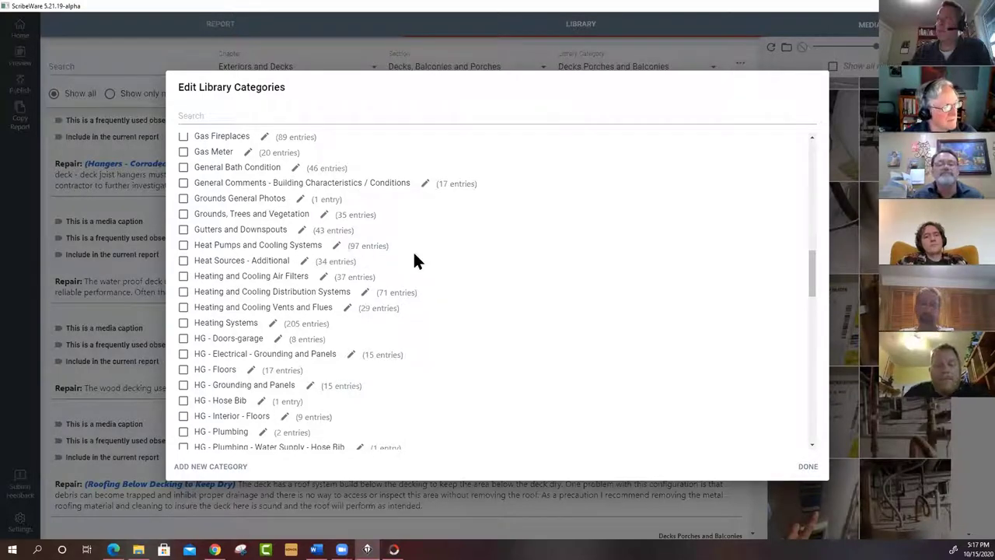
scroll(413, 260, "down", 1)
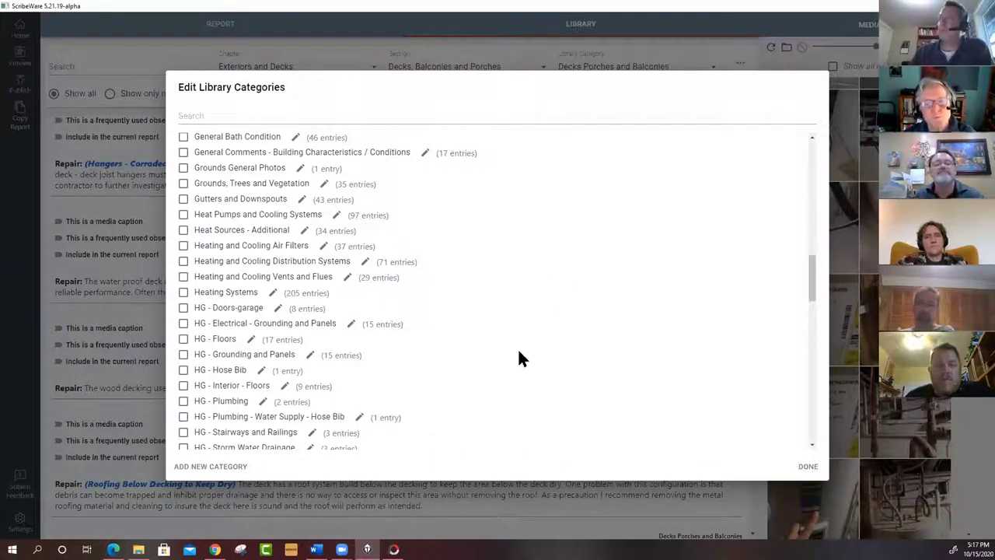
left_click(380, 281)
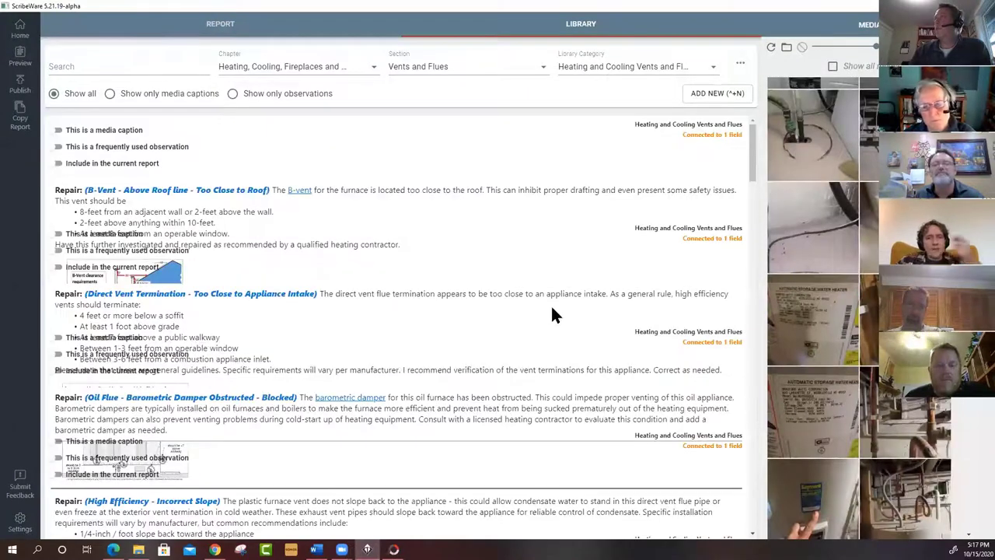
Step: Browse the Vents and Flues entries, then return to the report at Fuel Storage and Distribution
left_click_drag(748, 163, 756, 141)
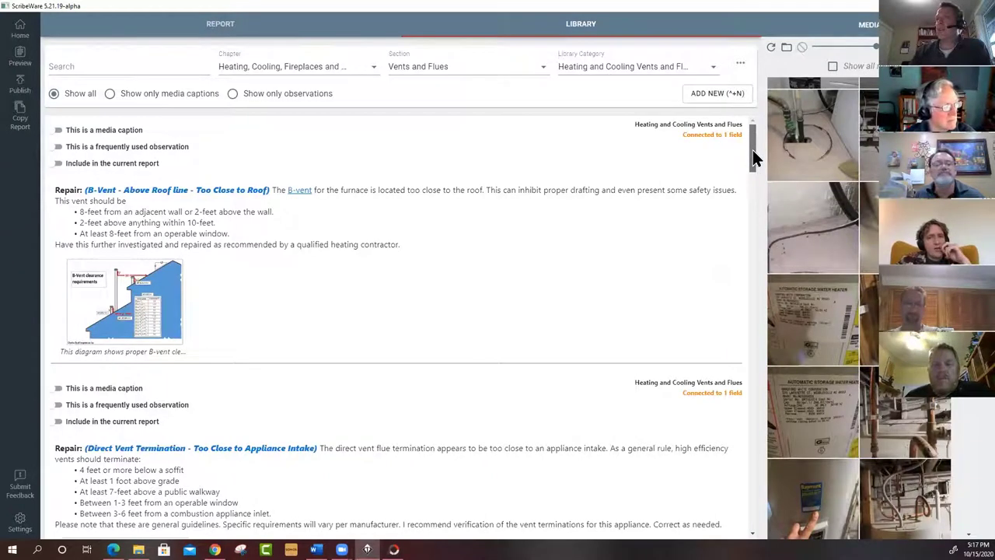
left_click_drag(752, 165, 750, 332)
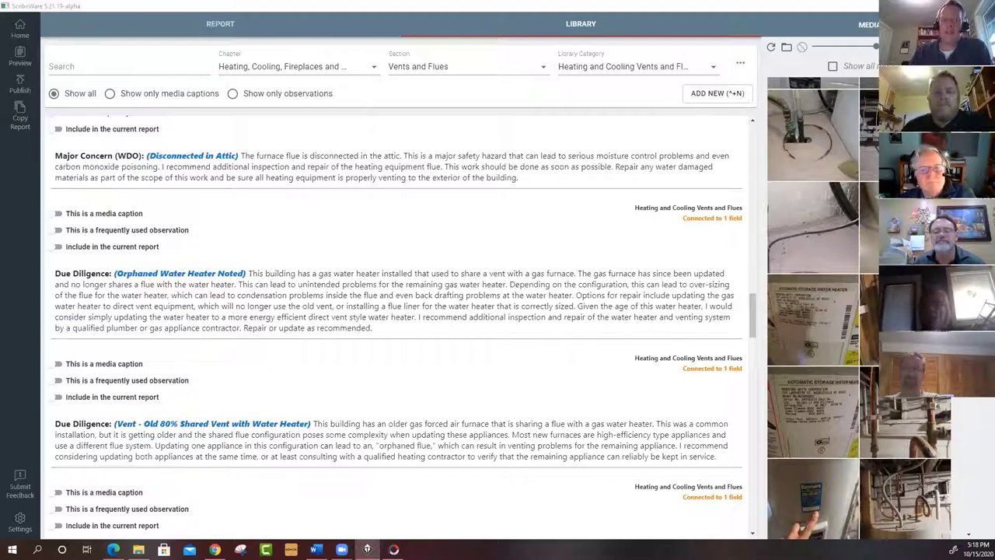
left_click(222, 25)
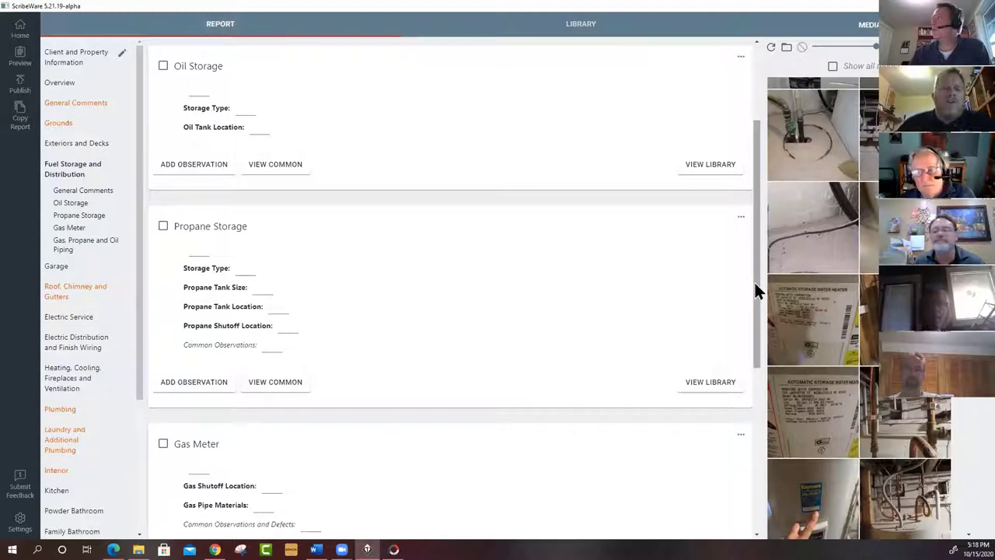
left_click_drag(754, 286, 751, 116)
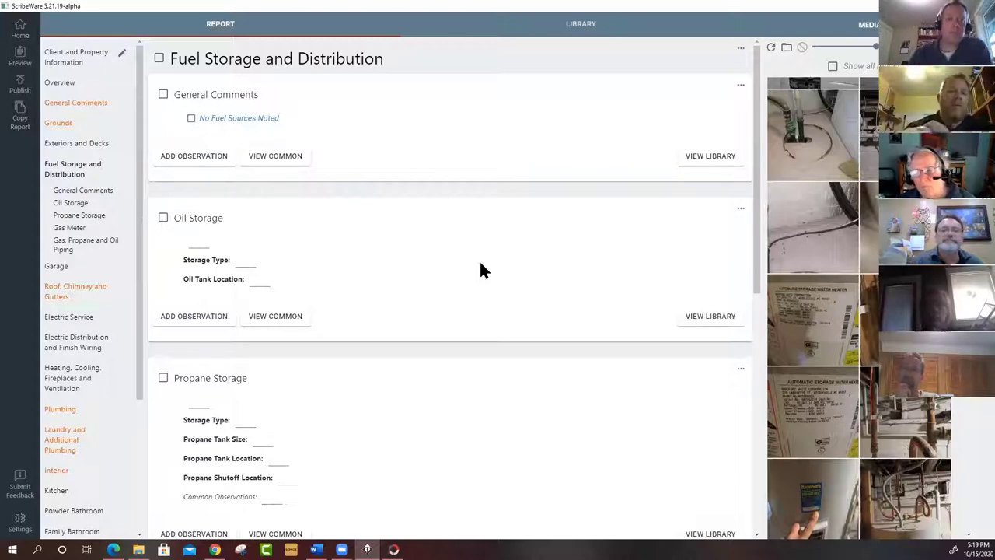
Step: Put General Comments into section-edit mode and edit the Approximate Year of Original Construction field
left_click(70, 106)
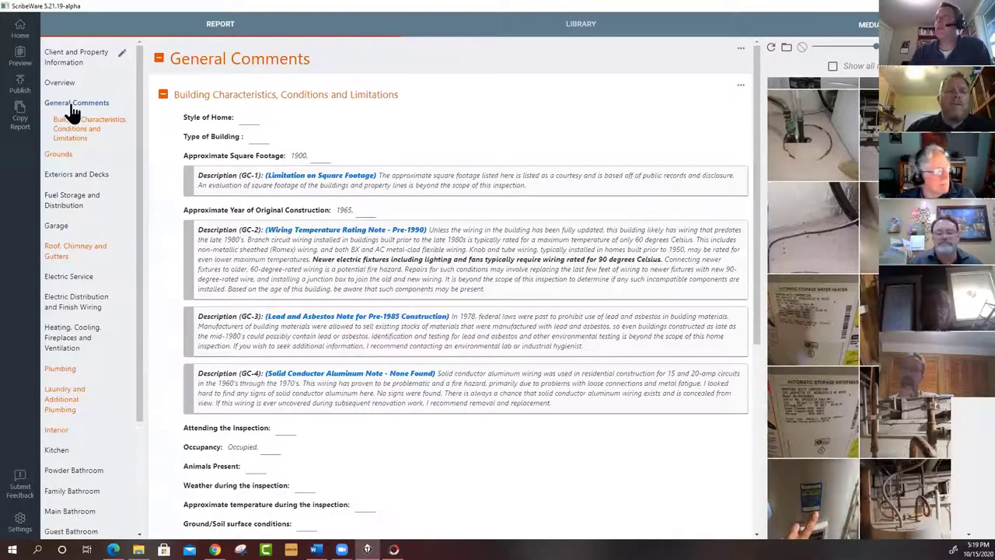
left_click(740, 84)
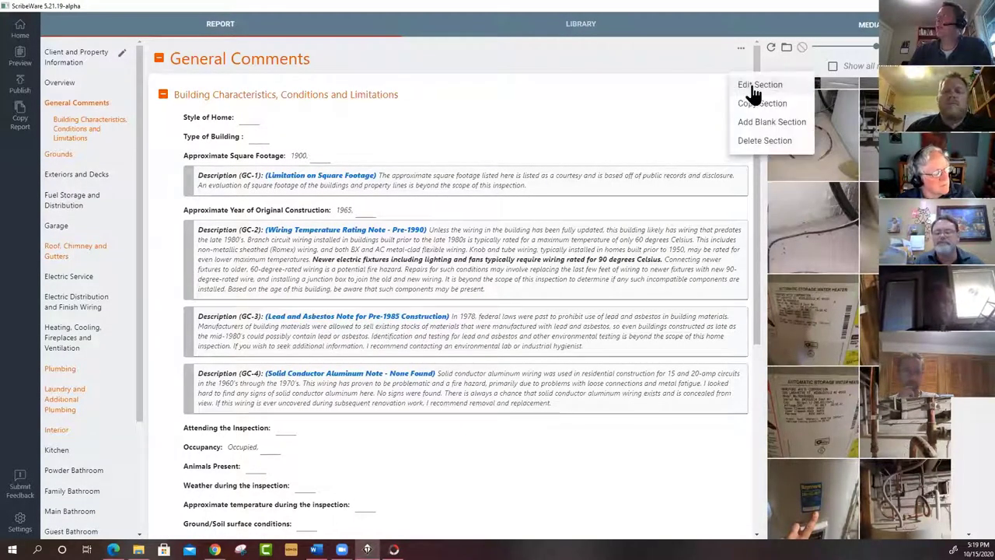
left_click(755, 85)
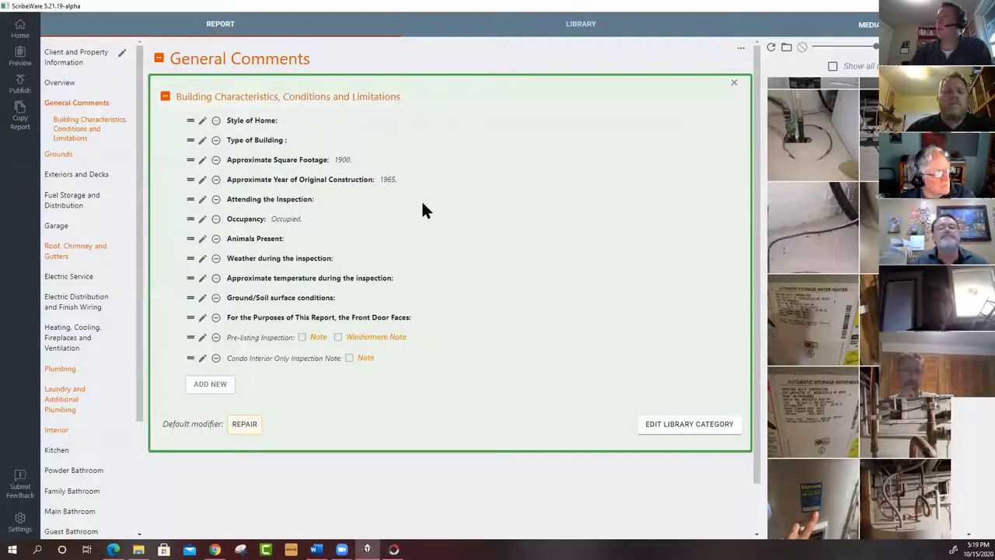
left_click(202, 179)
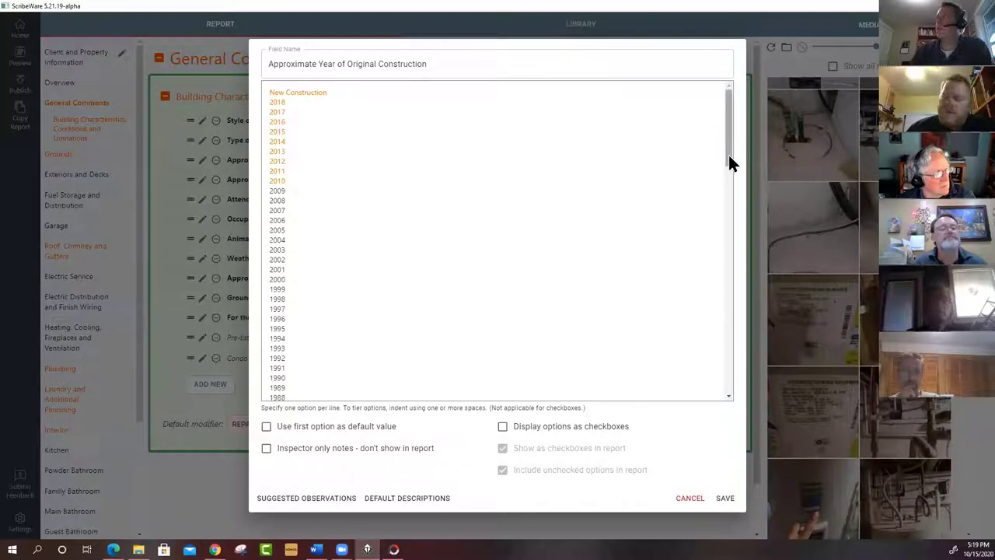
Step: Start a year-triggered suggested observation, choosing 1965 as the triggering year
left_click(301, 499)
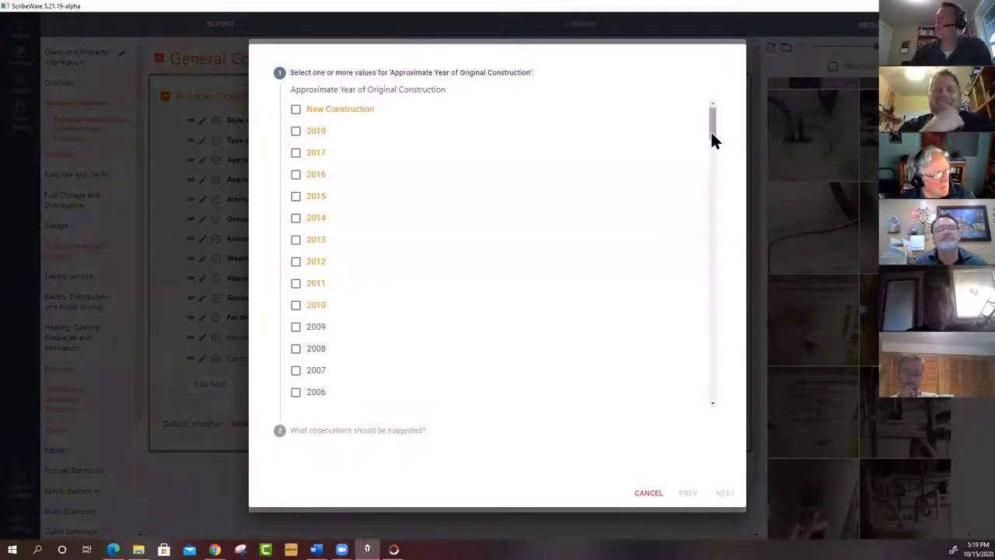
left_click_drag(710, 129, 707, 232)
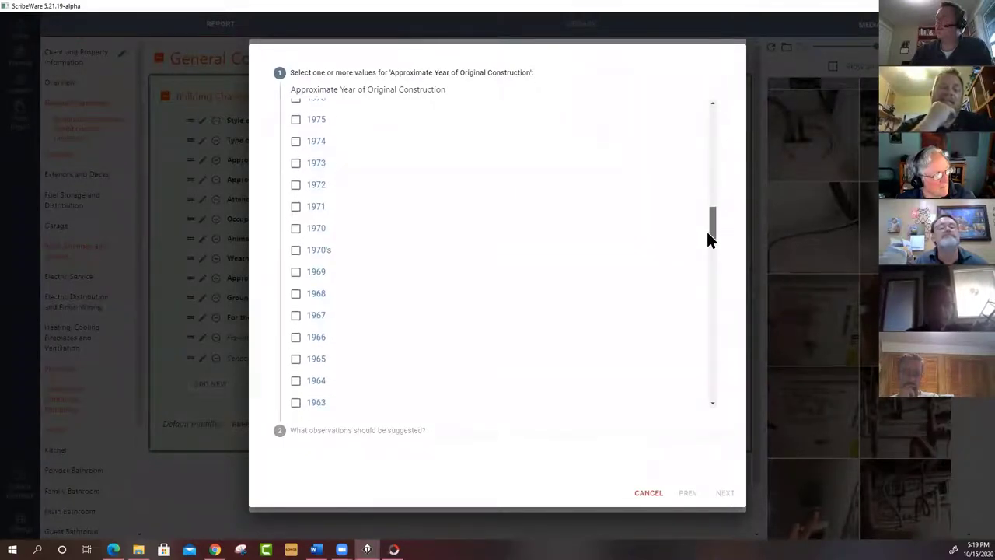
left_click(295, 358)
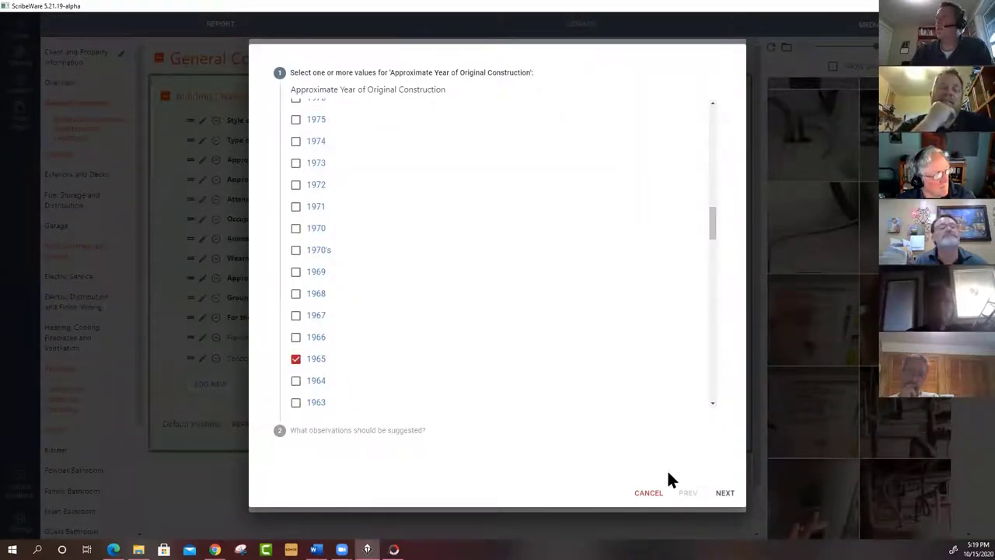
left_click(723, 494)
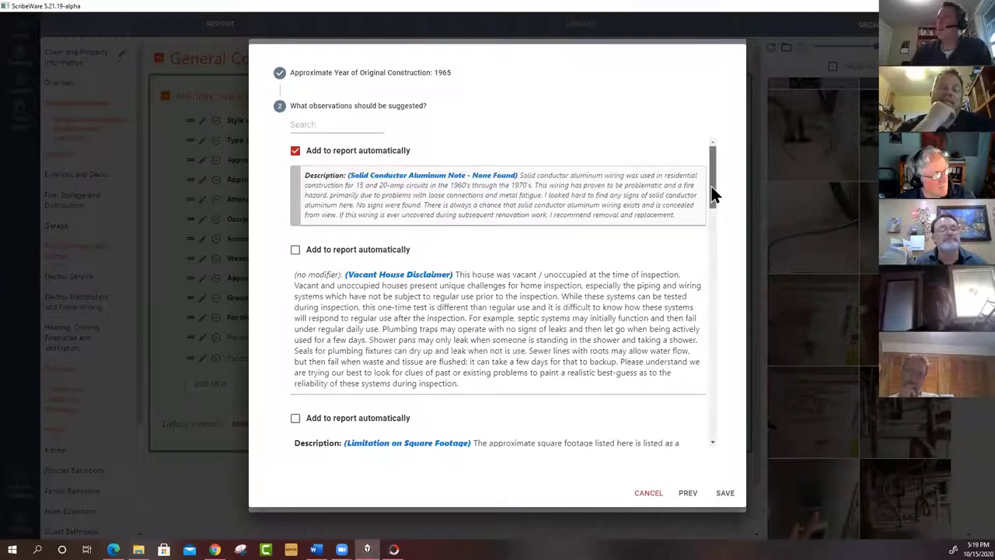
Step: Review the suggested observations list, then cancel both dialogs without saving
left_click_drag(711, 186, 713, 240)
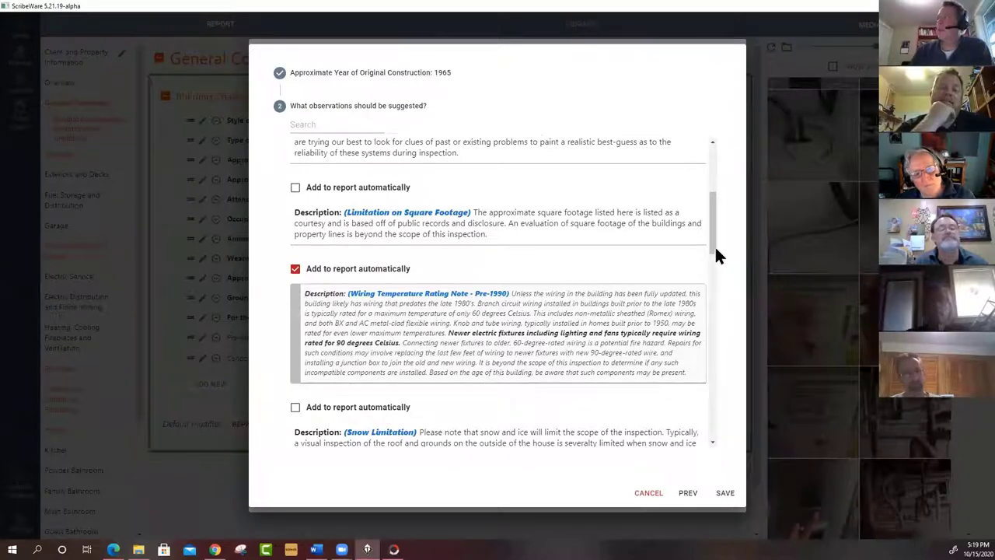
left_click_drag(713, 247, 703, 427)
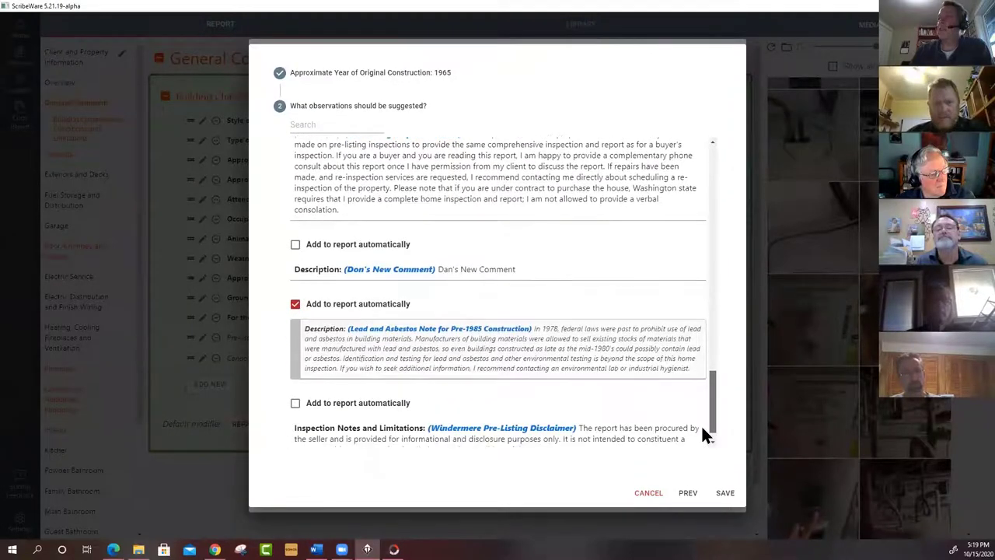
scroll(702, 435, "down", 2)
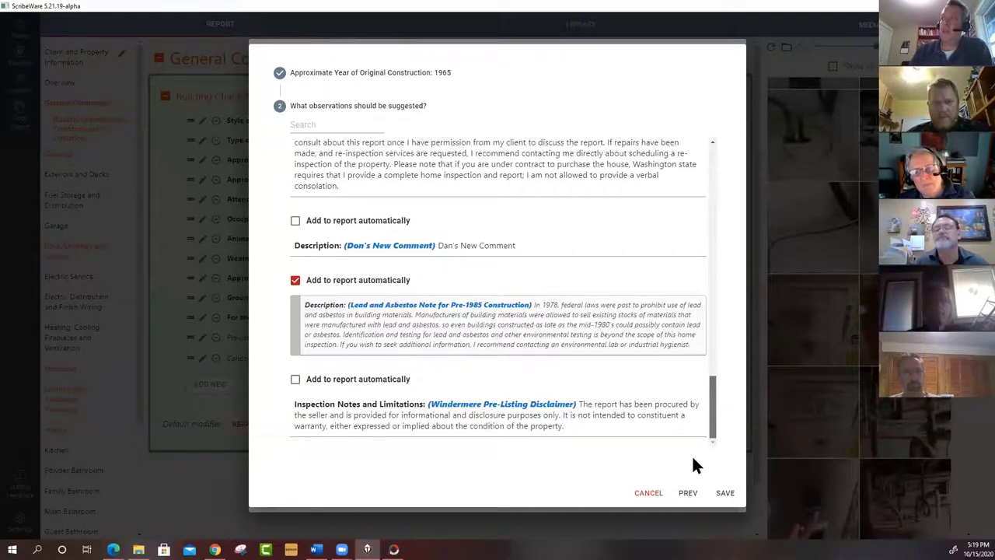
left_click_drag(711, 412, 698, 196)
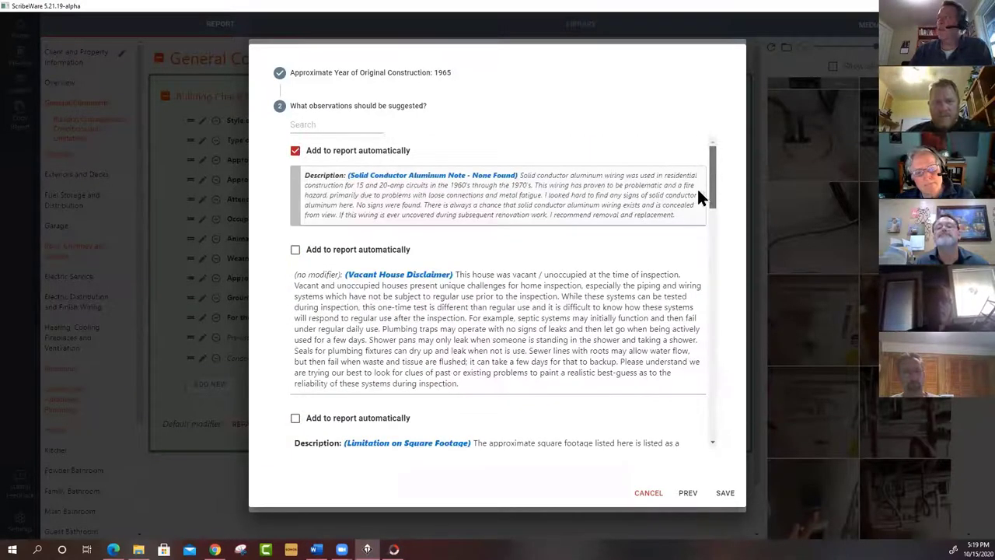
left_click(649, 496)
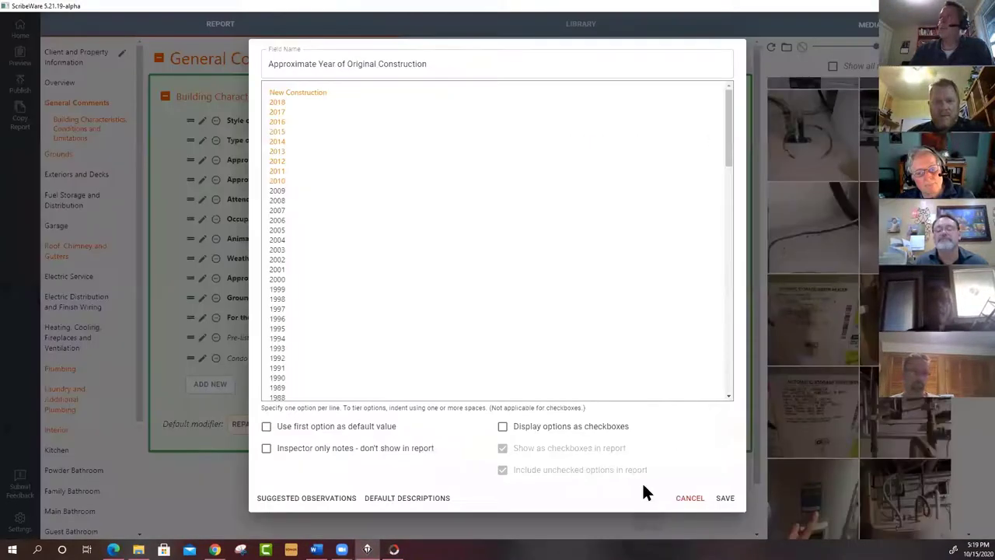
left_click(689, 498)
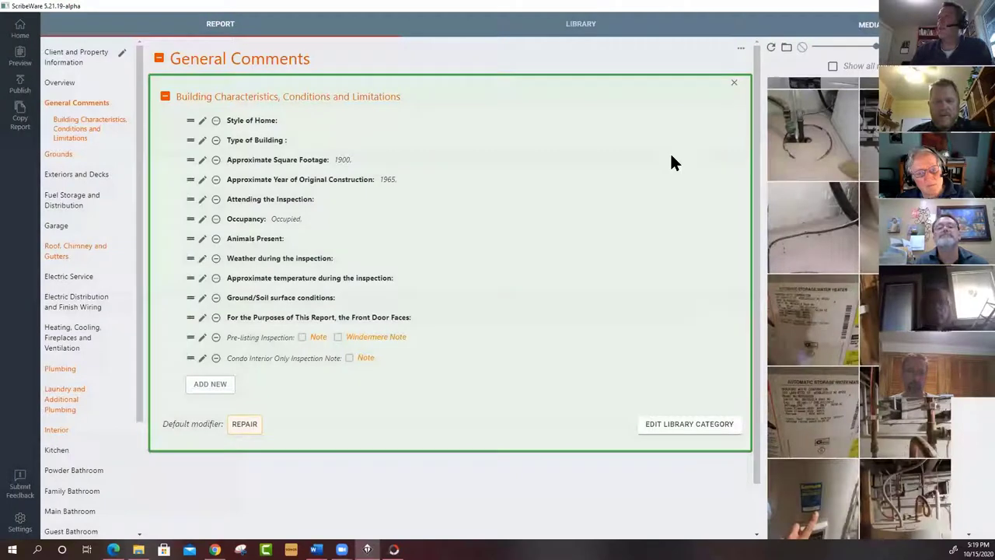
Step: Leave edit mode and delete the buyer Due Diligence sewer scope observation from Waste Pipe and Discharge
left_click(735, 83)
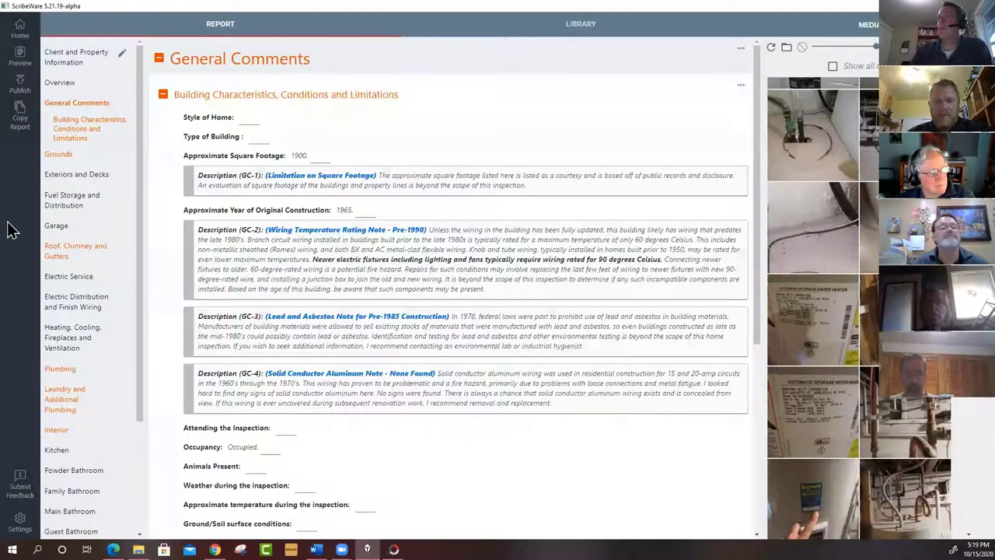
left_click(61, 370)
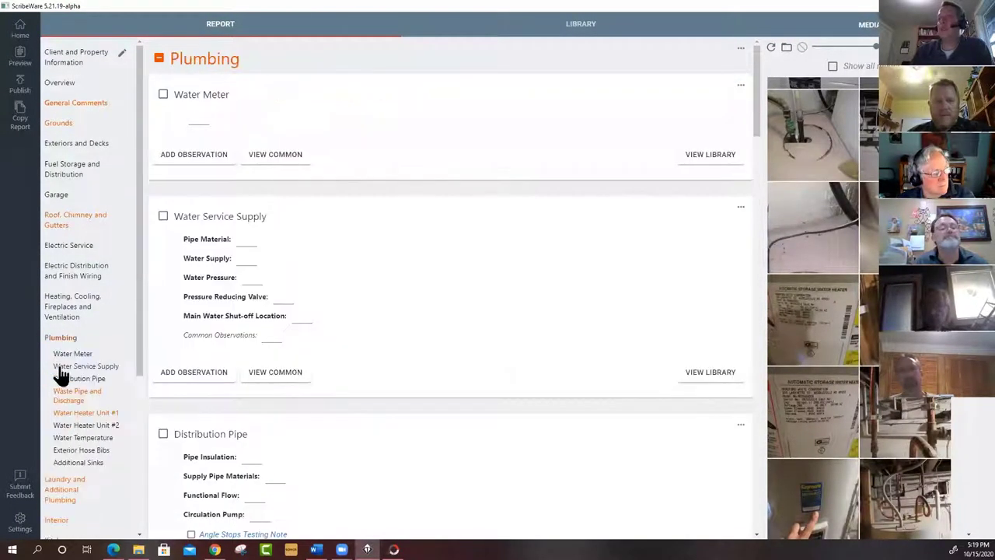
left_click(69, 398)
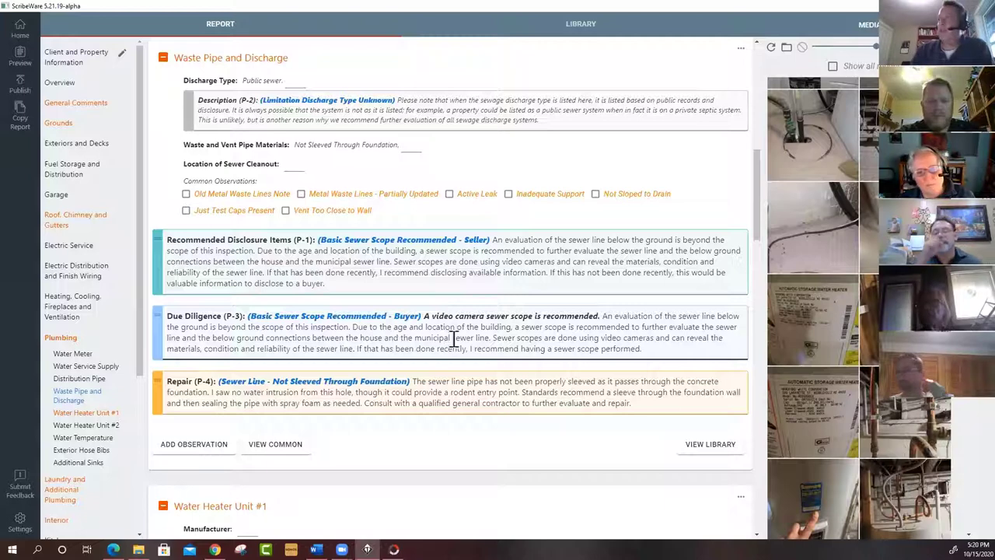
left_click(464, 339)
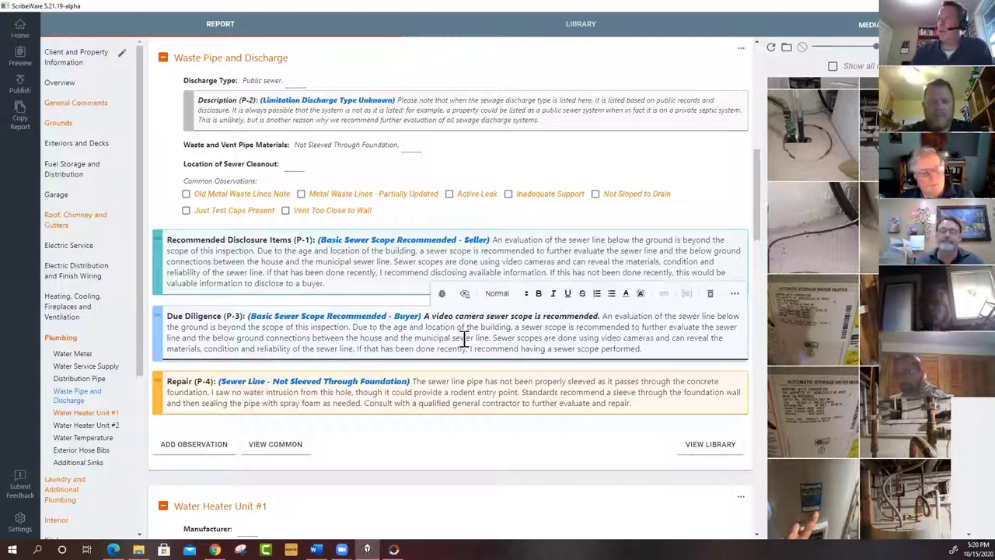
left_click(710, 300)
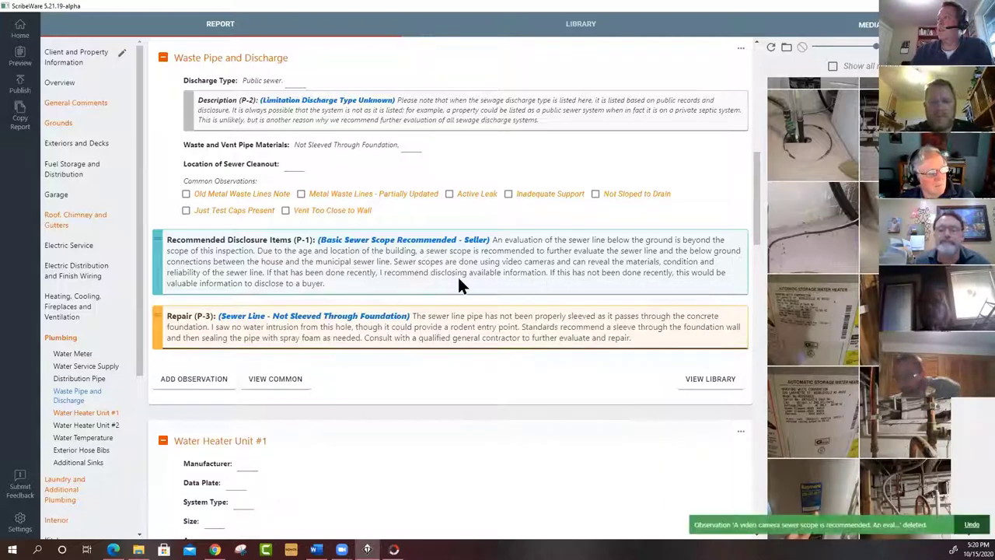
Step: Open the seller sewer scope disclosure card, then go to Water Heater Unit #1
left_click(491, 261)
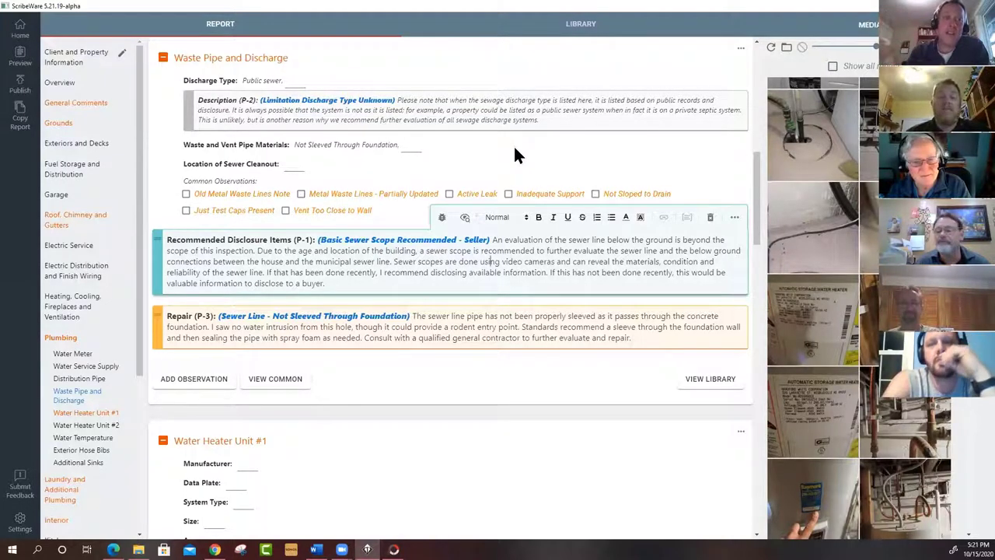
left_click(67, 417)
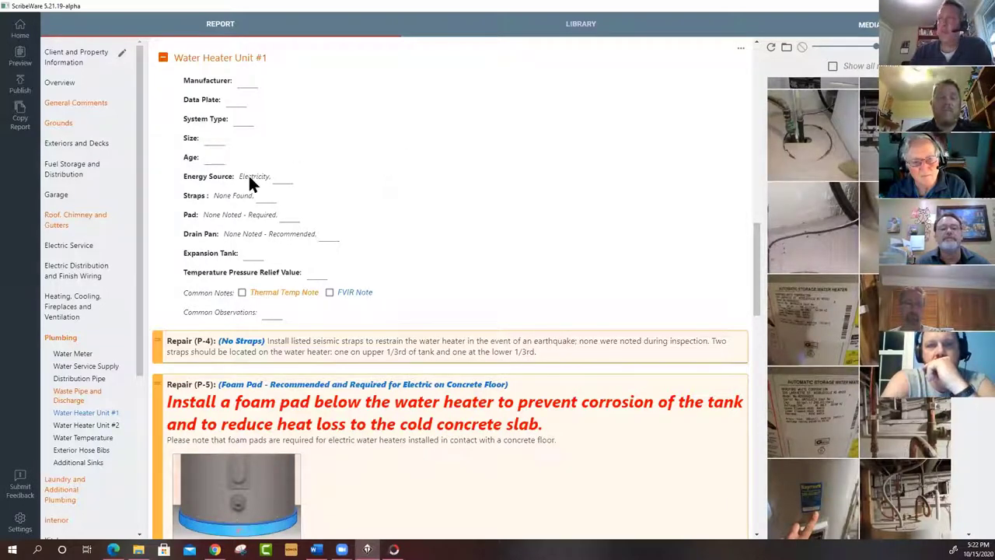
Step: Set manufacturer to American and data plate to Shown Here, adding the data-plate photo to Description
left_click(247, 81)
left_click(258, 120)
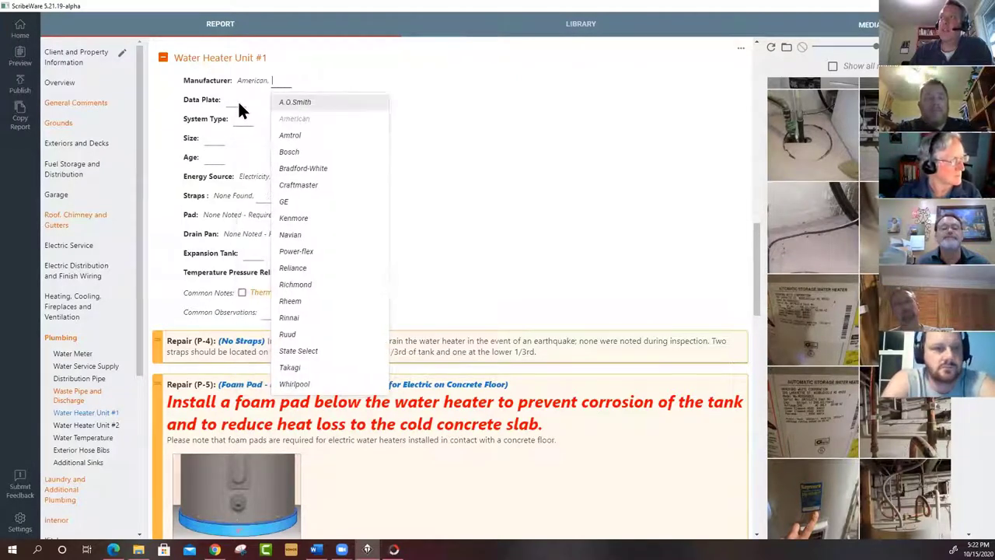
left_click(247, 121)
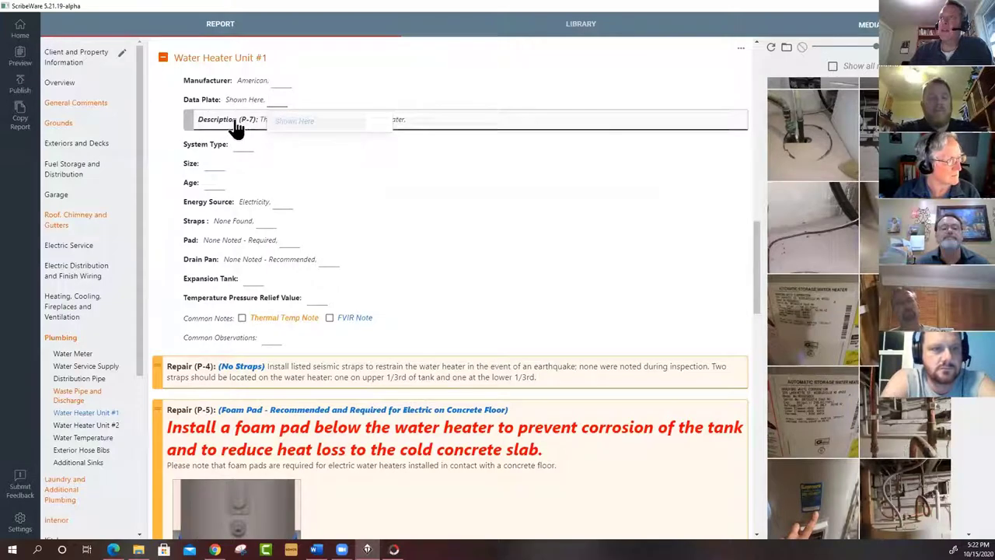
left_click_drag(827, 329, 381, 137)
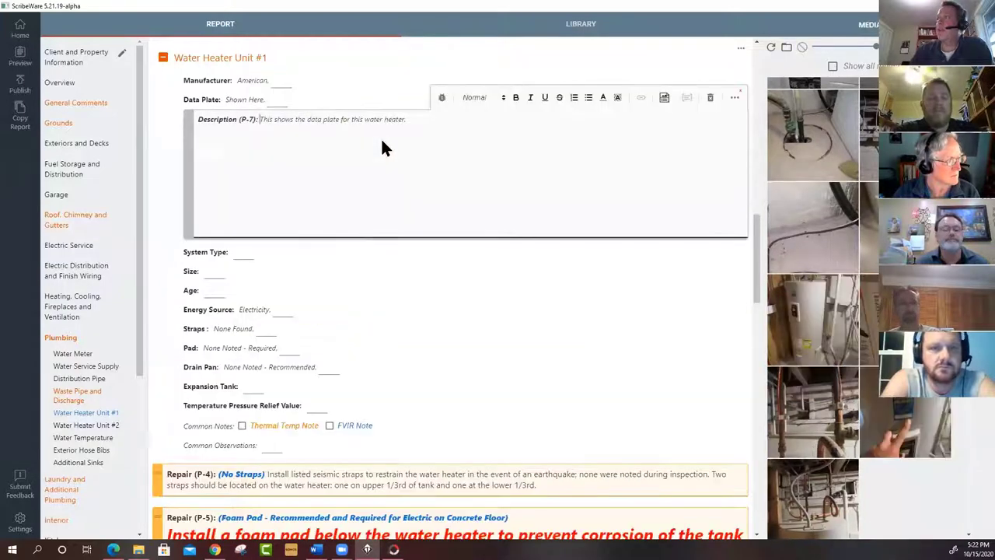
Step: Set the system type to Tank and tank size to 62 gal, leaving age unset
left_click(249, 258)
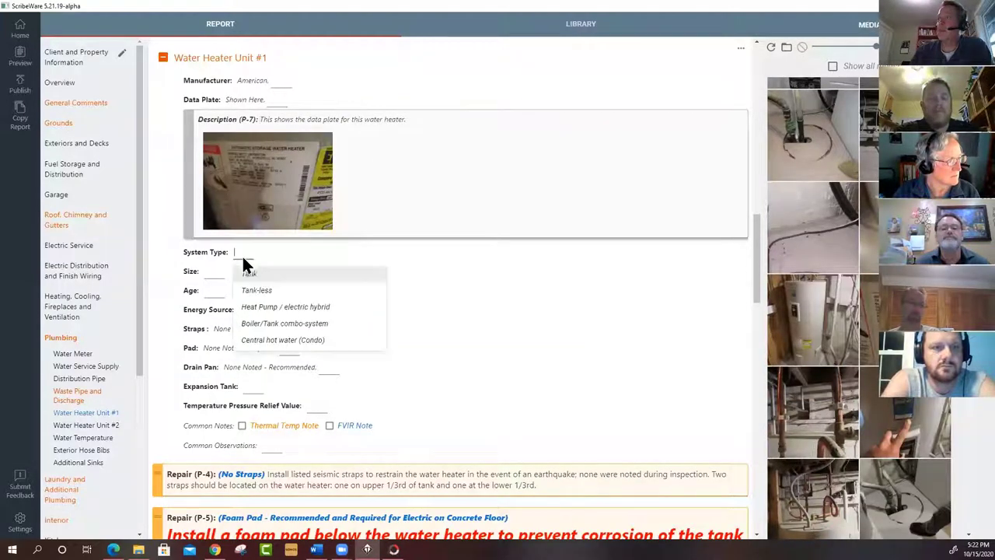
left_click(255, 273)
left_click(214, 274)
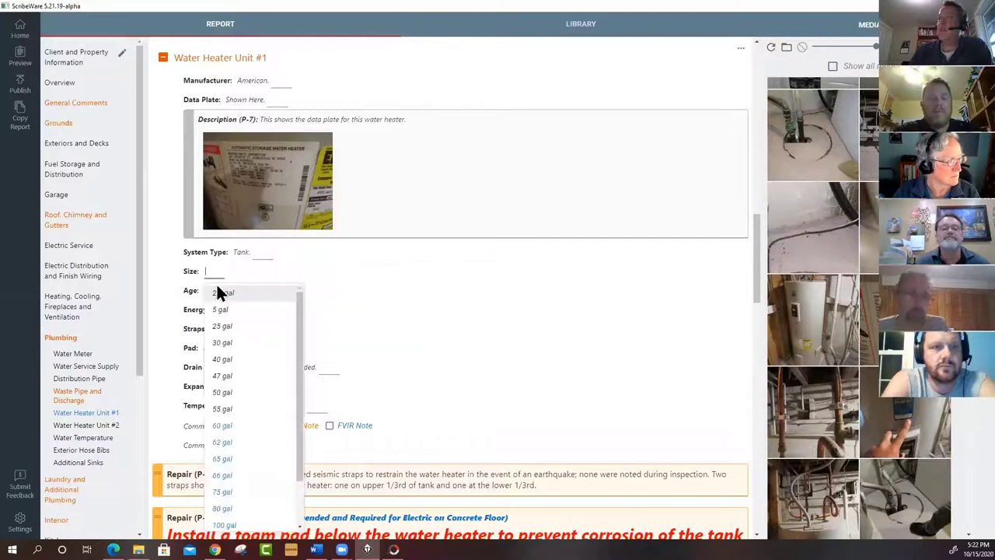
left_click(222, 442)
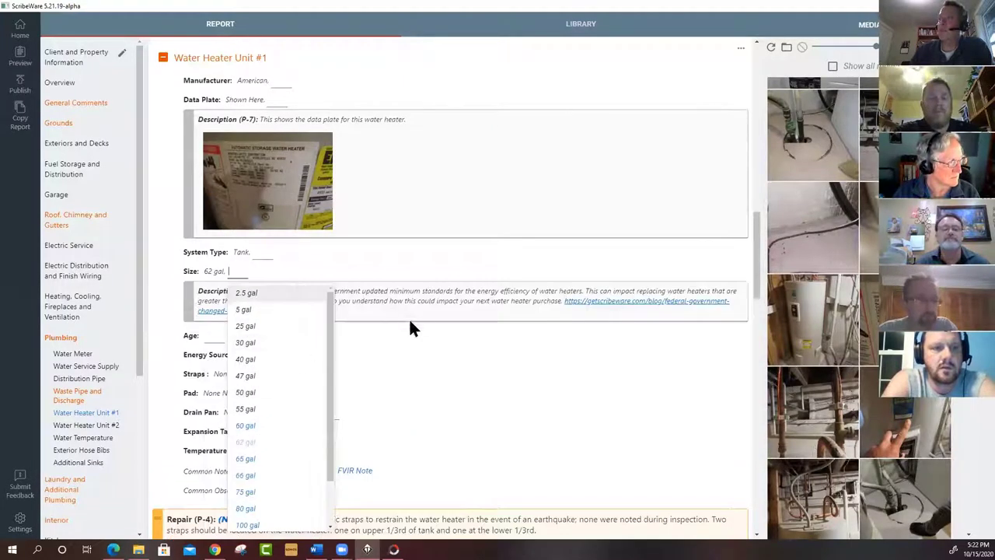
left_click(214, 336)
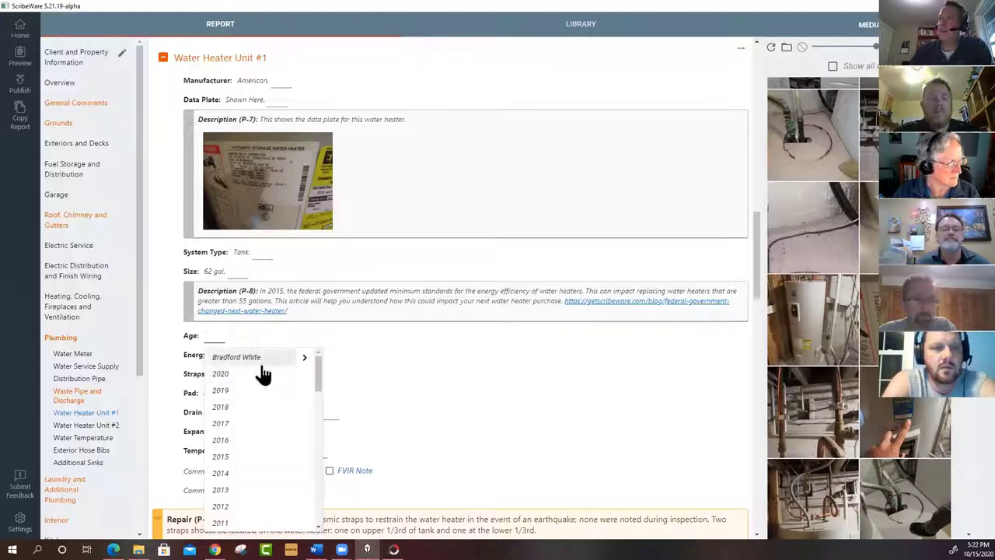
left_click(389, 405)
scroll(387, 398, "down", 1)
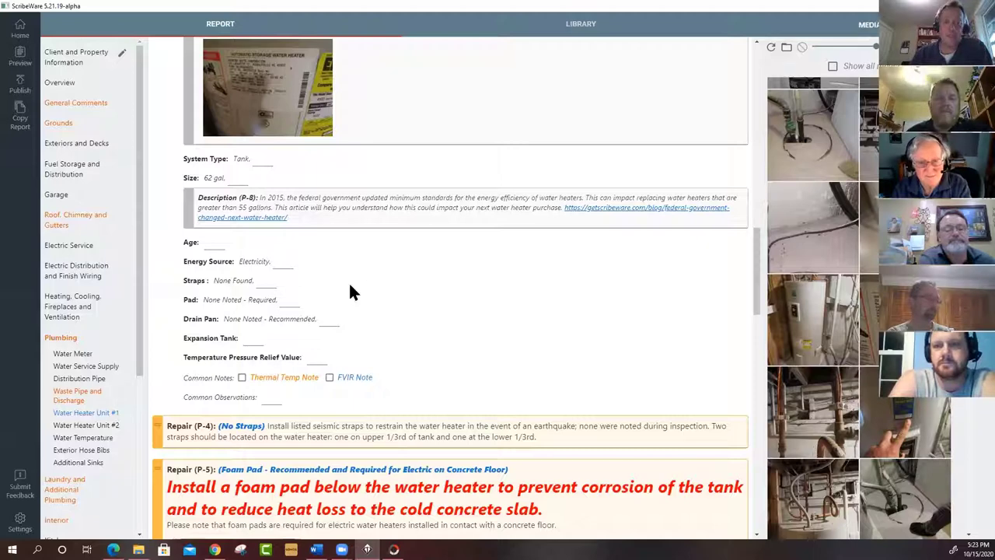
scroll(476, 393, "down", 2)
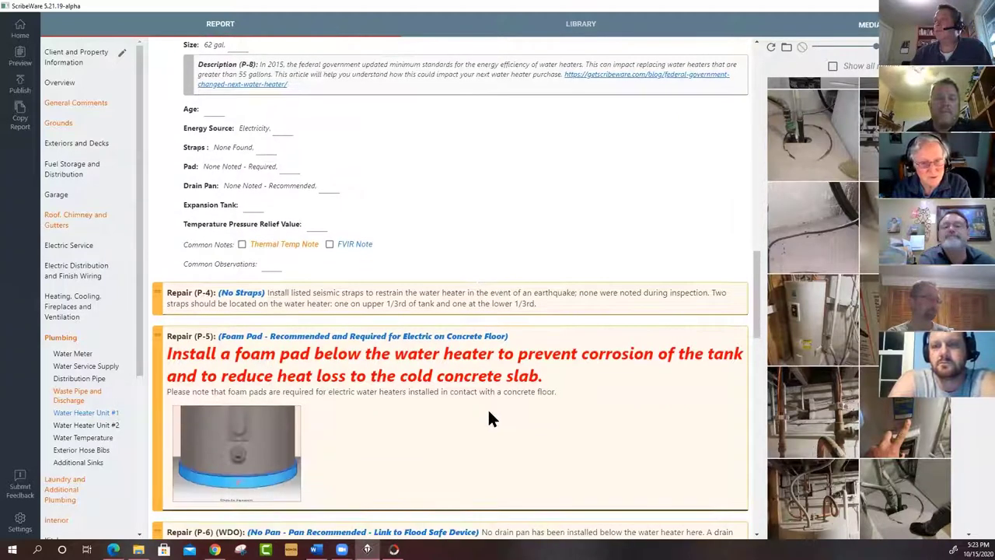
scroll(488, 412, "down", 1)
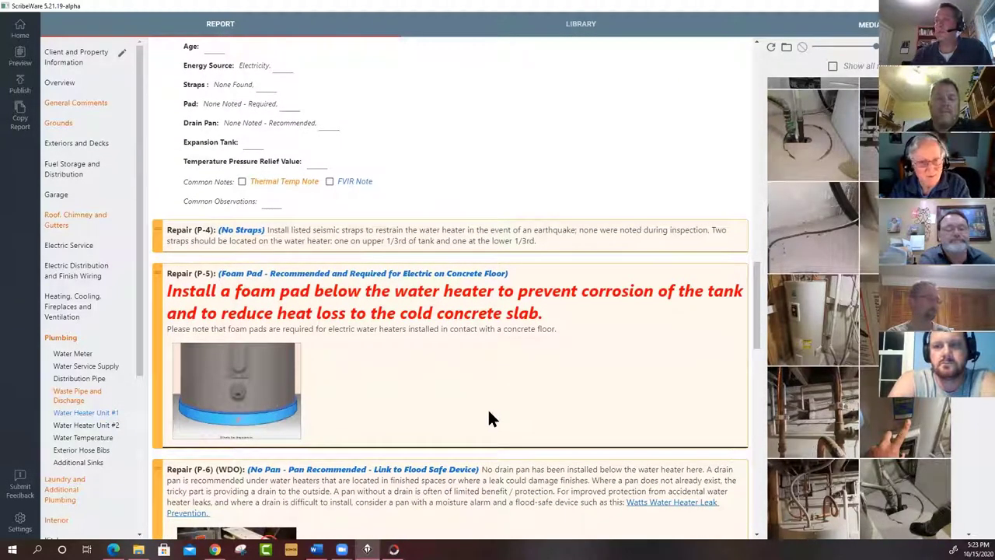
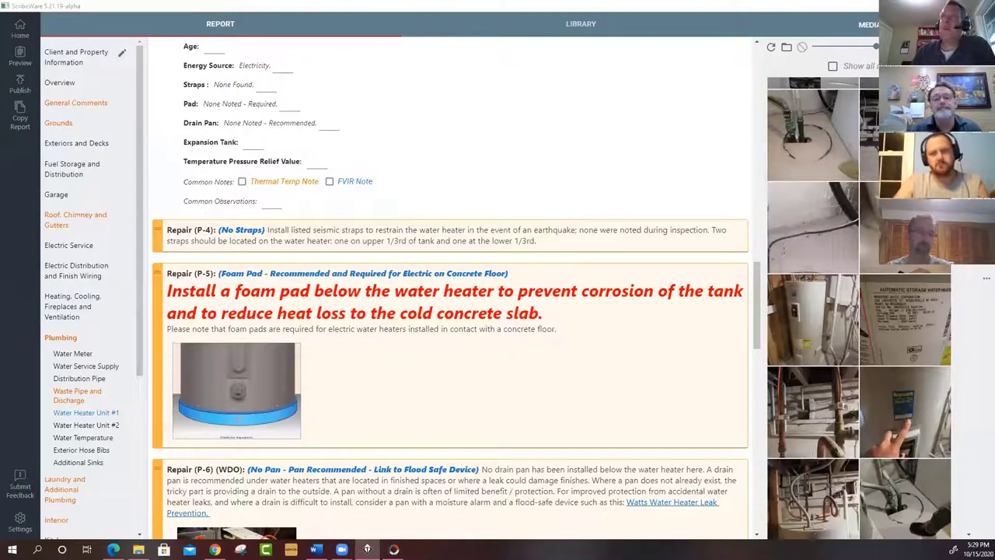
Step: Go to the Home screen and open the Template Now report at its client information page
left_click(23, 32)
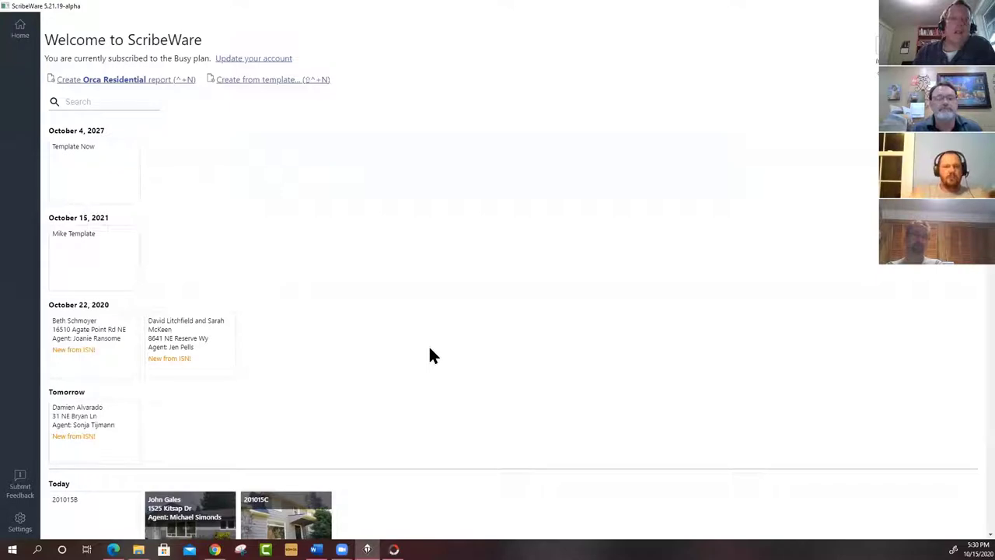
left_click(100, 183)
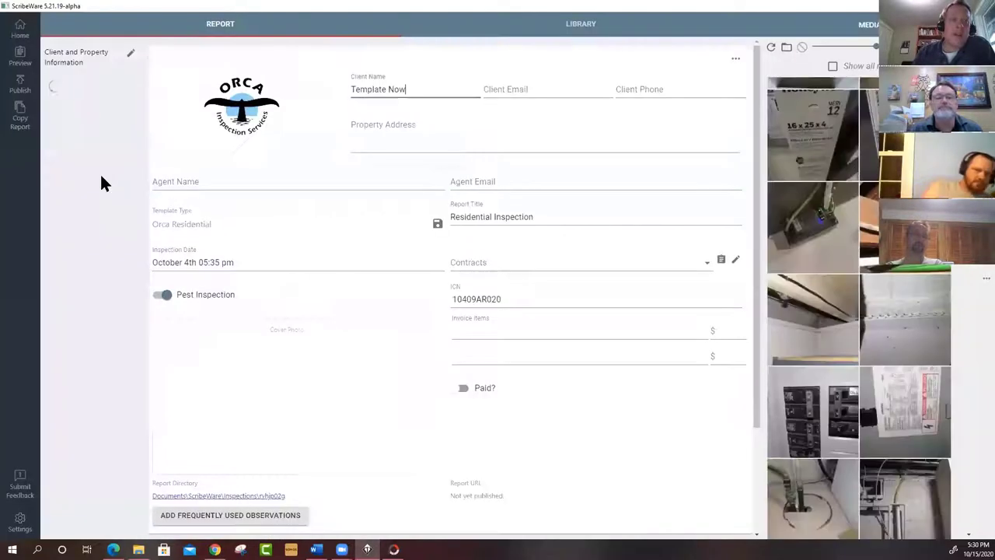
Step: Close Template Now by returning to the Welcome screen with the dated report list
left_click(20, 31)
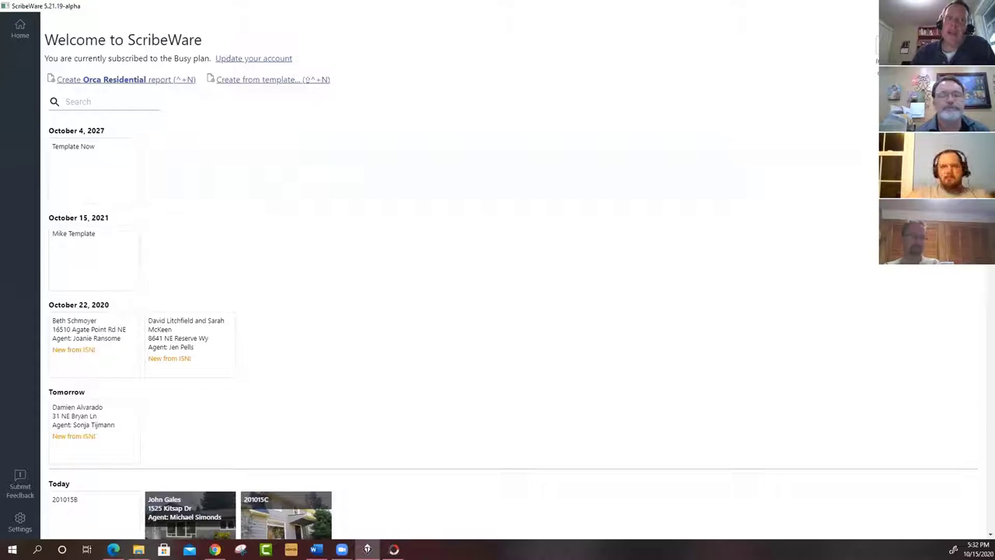
Step: Reopen Template Now, view the Powder Bathroom chapter actions without choosing one, then open Client and Property Information
left_click(106, 164)
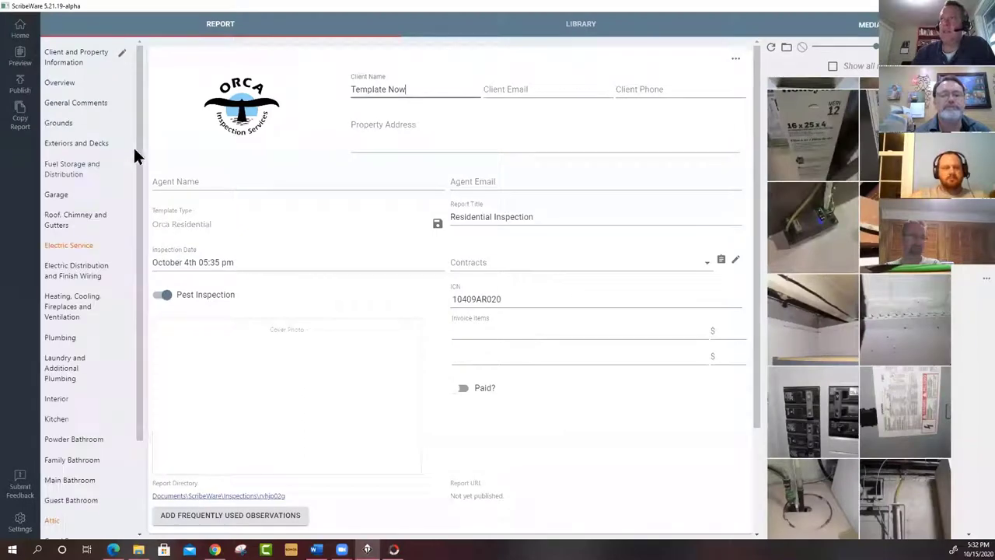
left_click_drag(140, 141, 132, 241)
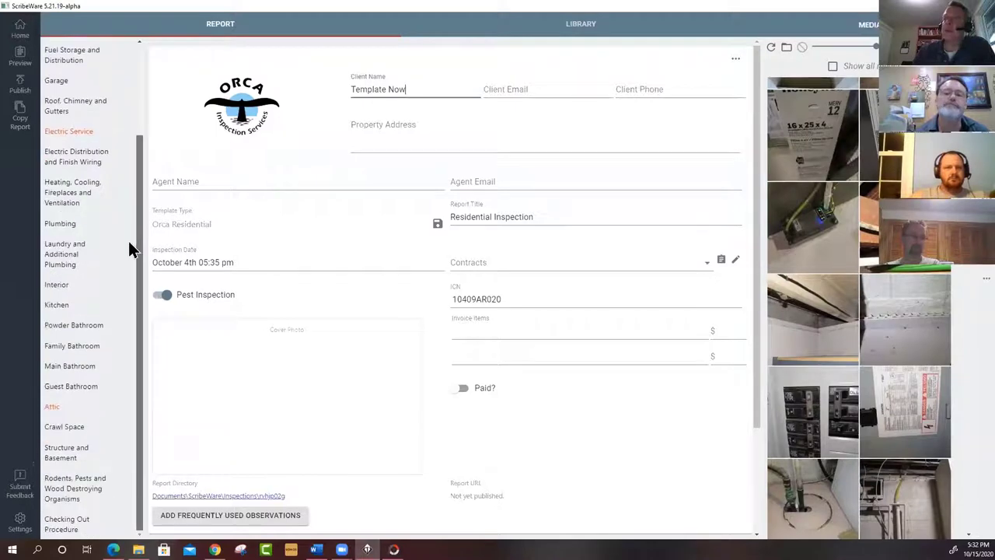
left_click(72, 326)
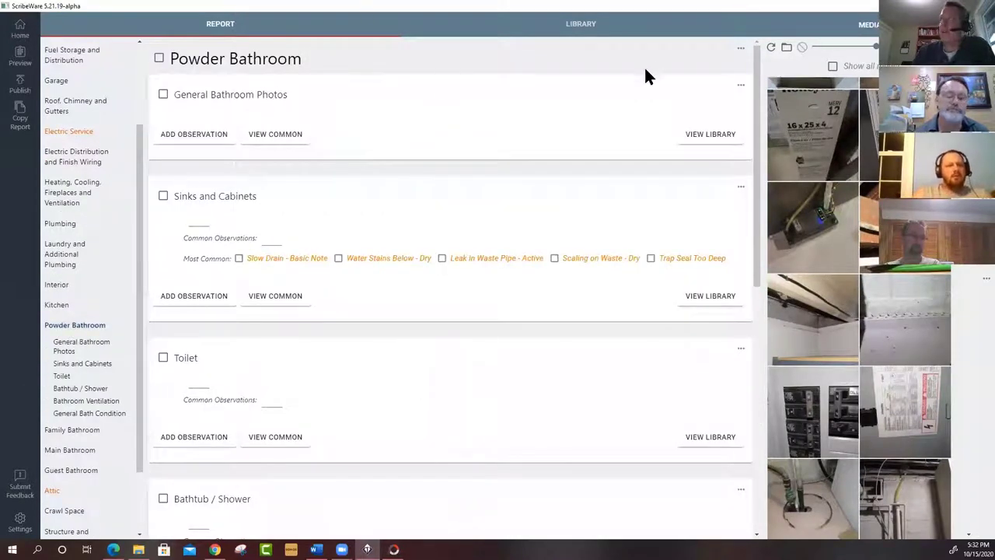
left_click(740, 48)
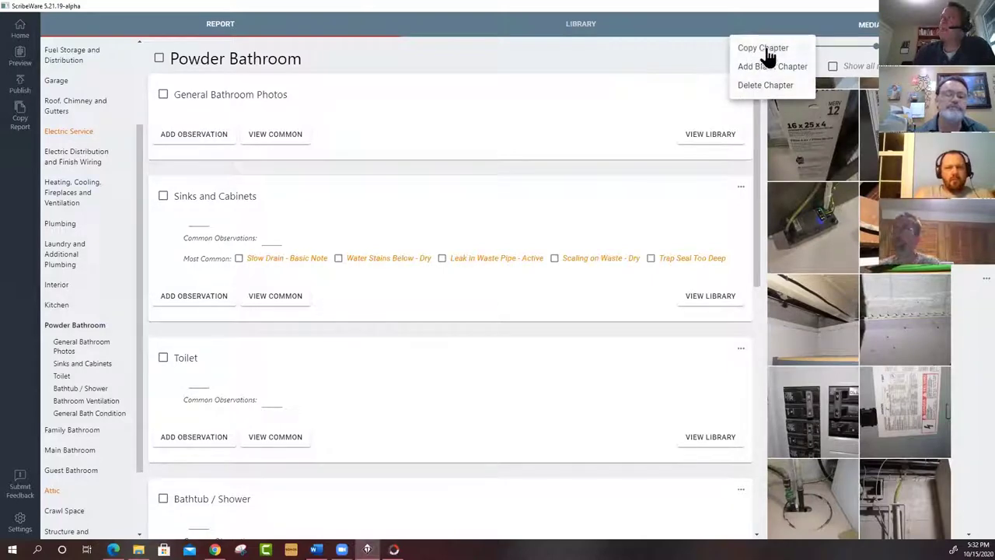
left_click(606, 62)
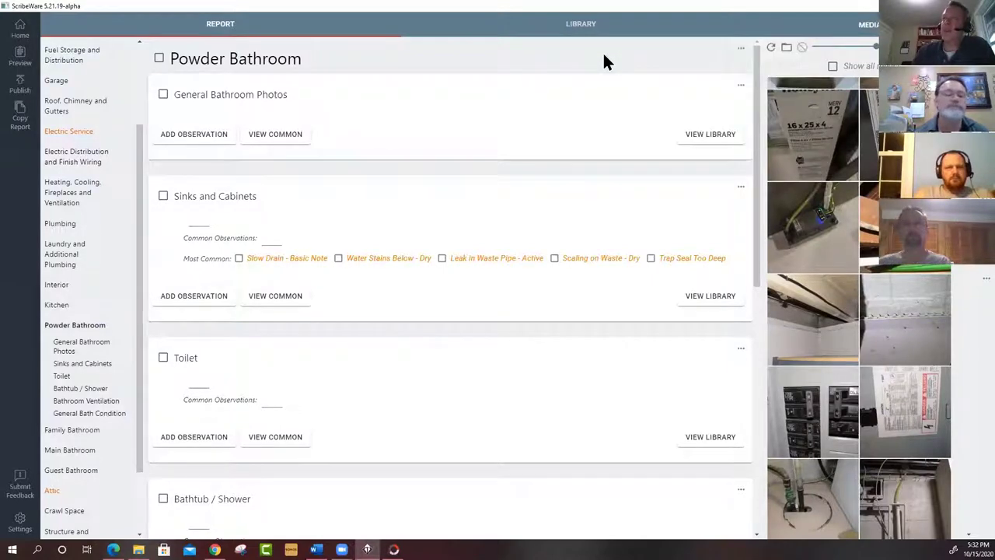
left_click_drag(142, 244, 157, 141)
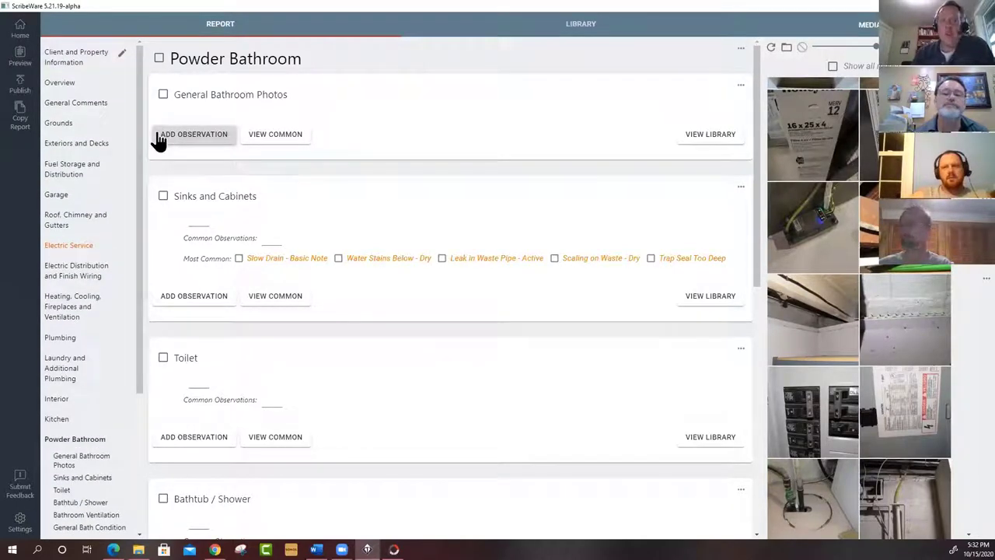
left_click(63, 58)
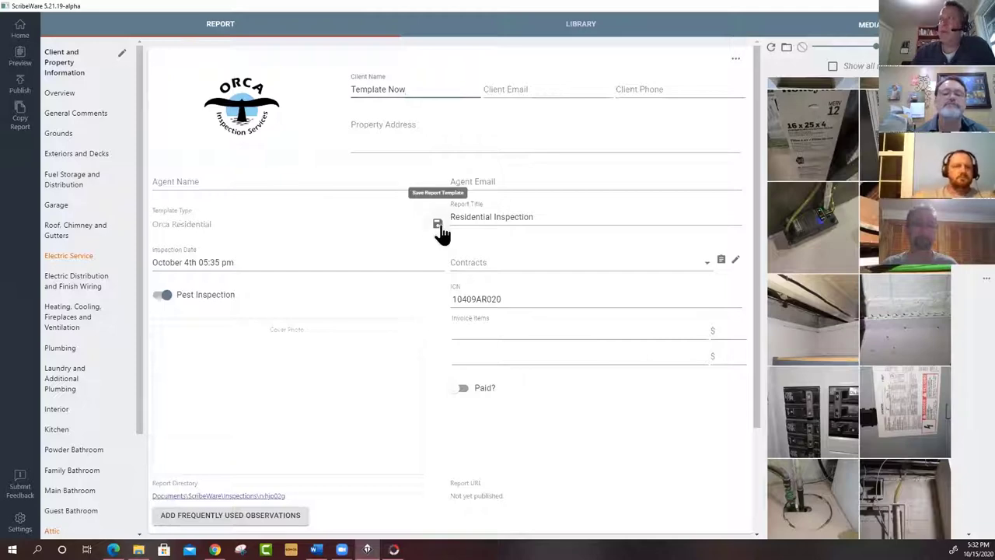
mouse_move(141, 234)
left_mouse_down()
mouse_move(147, 385)
mouse_move(151, 218)
left_mouse_up()
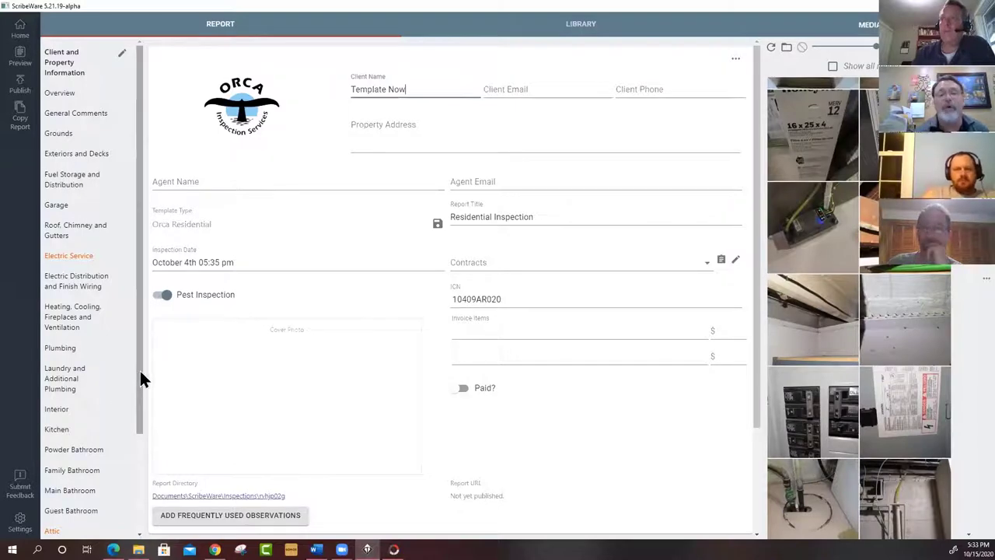
Step: Pass through Guest Bathroom to the Crawl Space chapter and mark it reviewed
left_click_drag(139, 373, 132, 470)
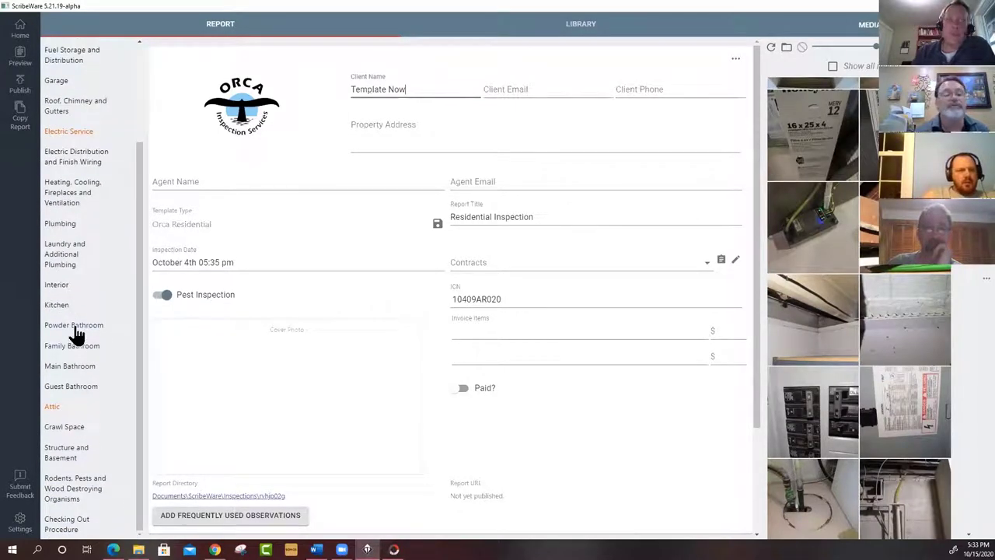
left_click(71, 388)
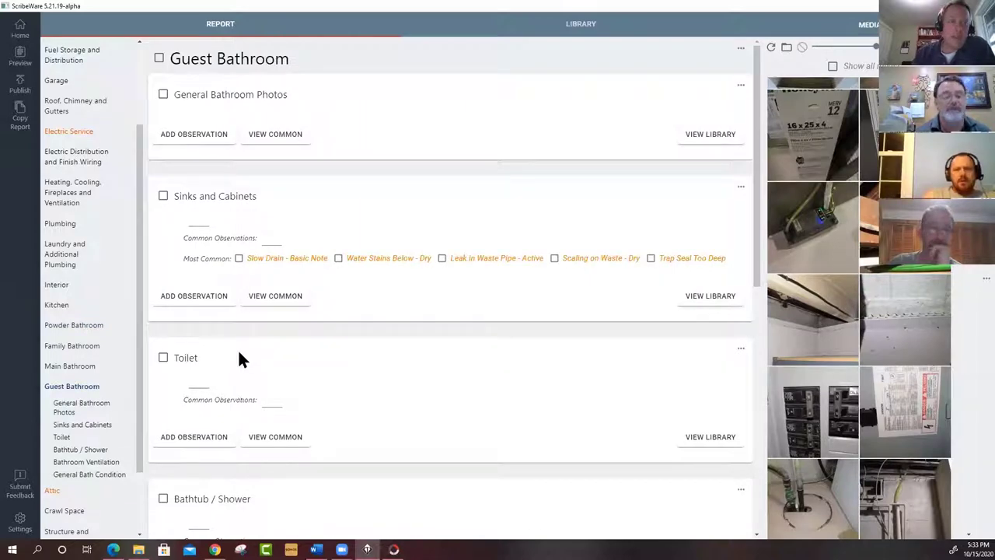
scroll(163, 384, "down", 1)
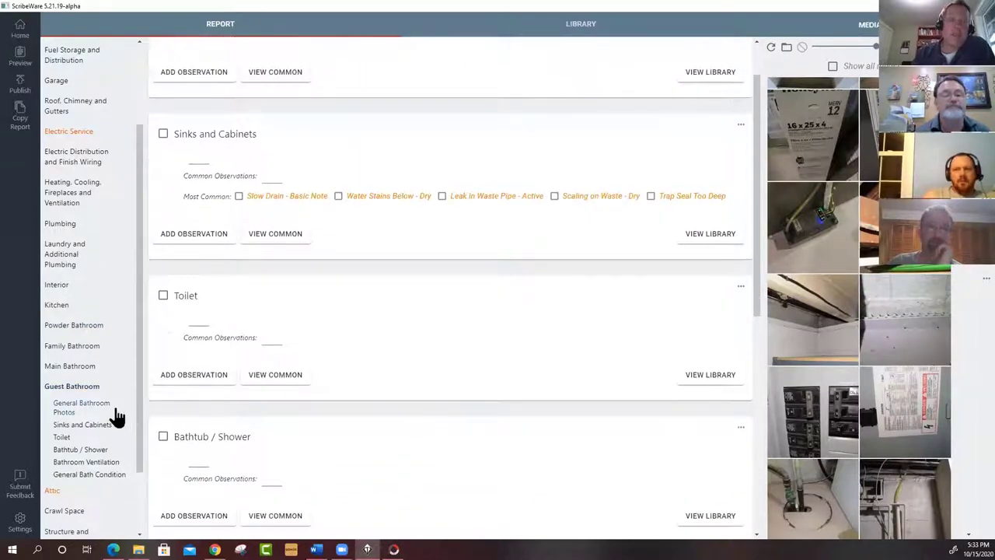
left_click(64, 519)
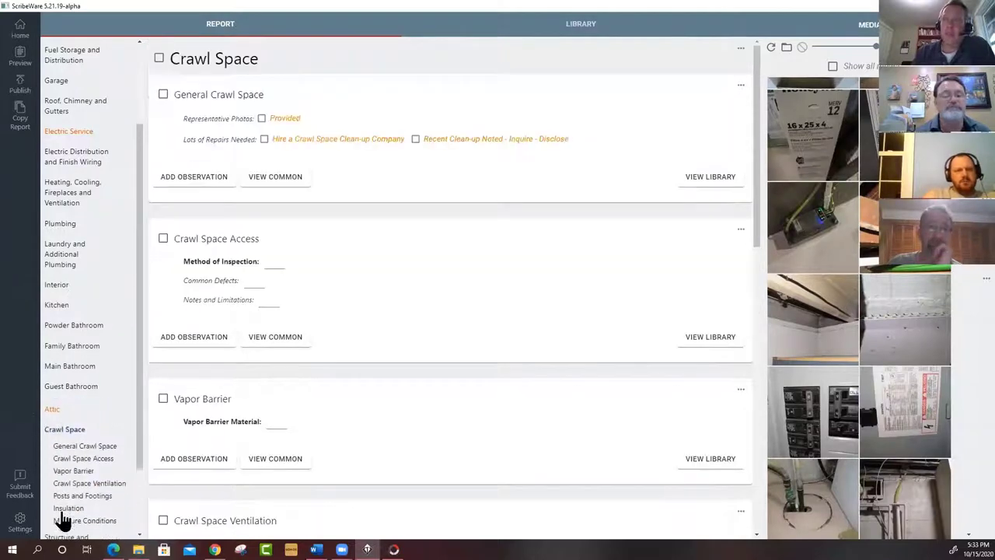
scroll(83, 466, "down", 2)
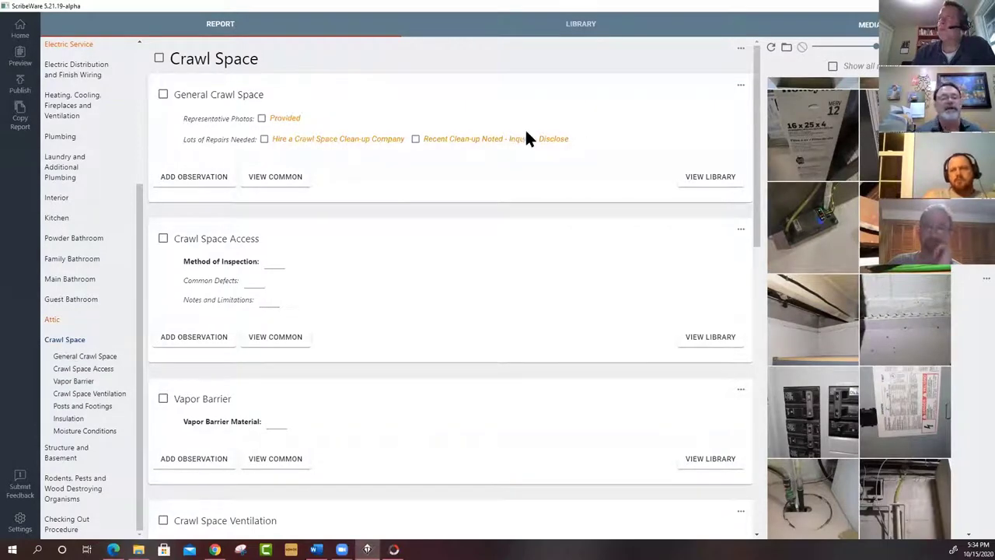
left_click(159, 59)
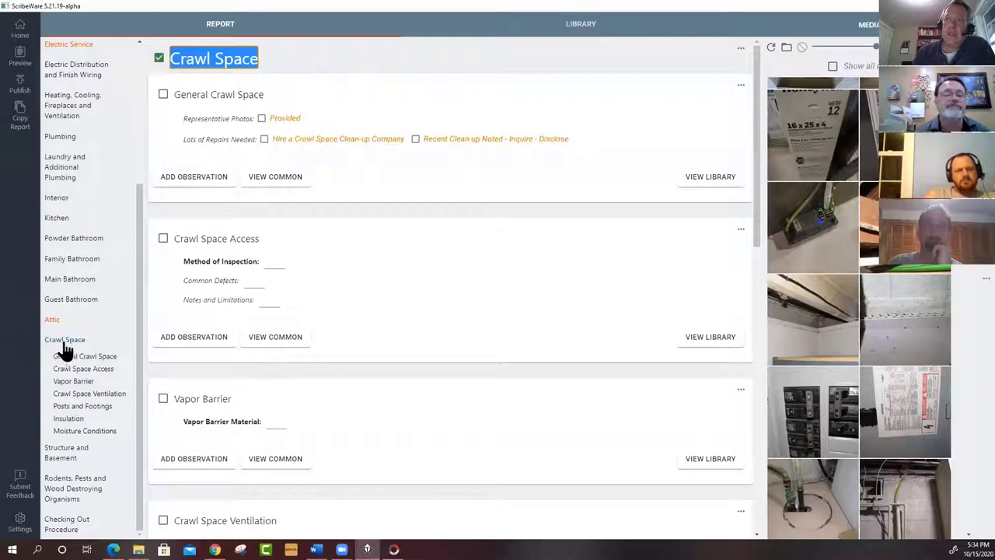
Step: Revisit Guest Bathroom, then return to Crawl Space and clear its reviewed check
left_click(76, 298)
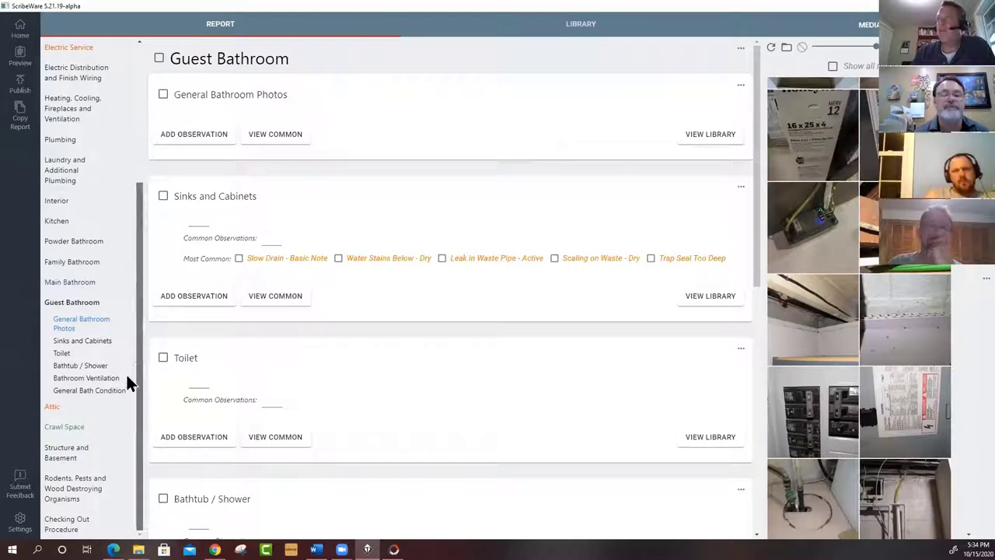
left_click_drag(138, 378, 149, 273)
scroll(149, 273, "down", 6)
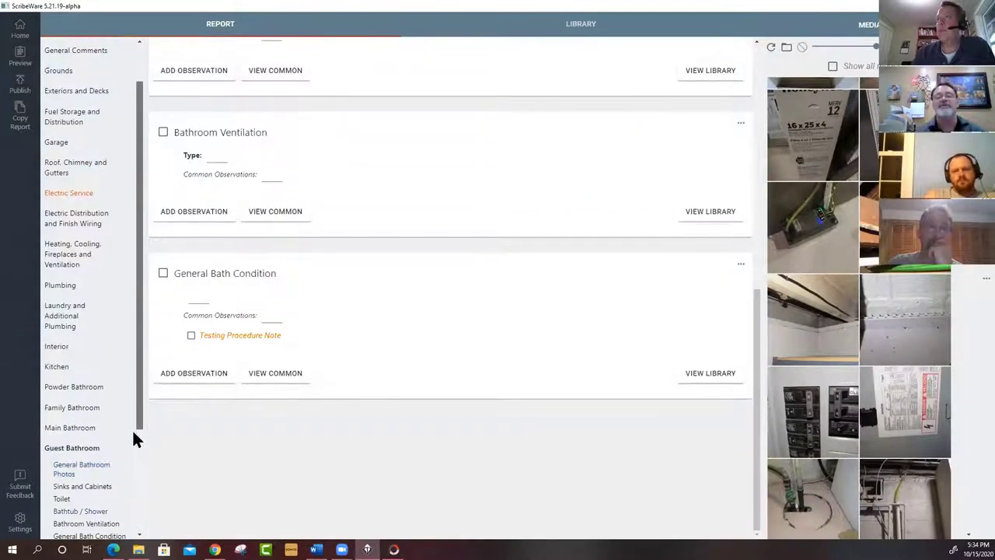
left_click_drag(141, 329, 135, 465)
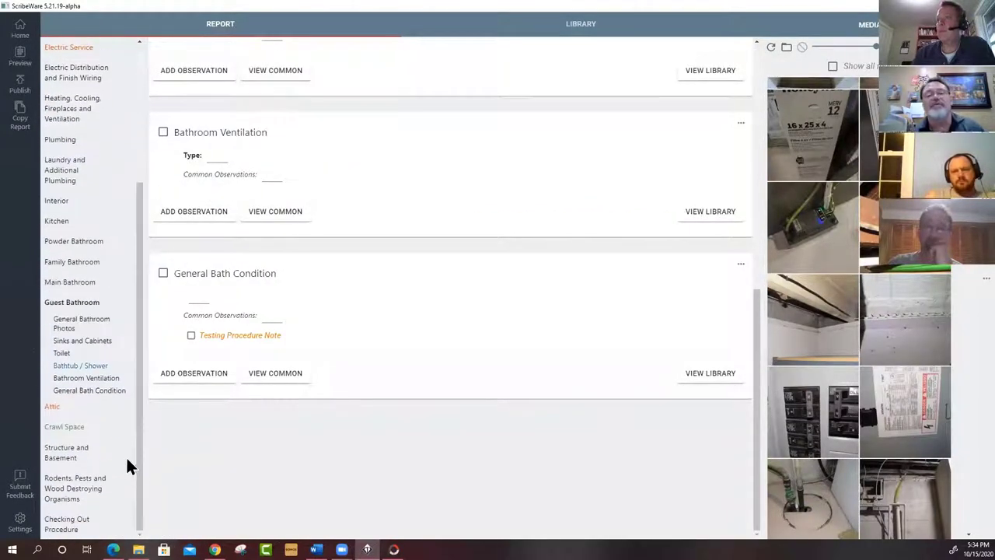
left_click(69, 428)
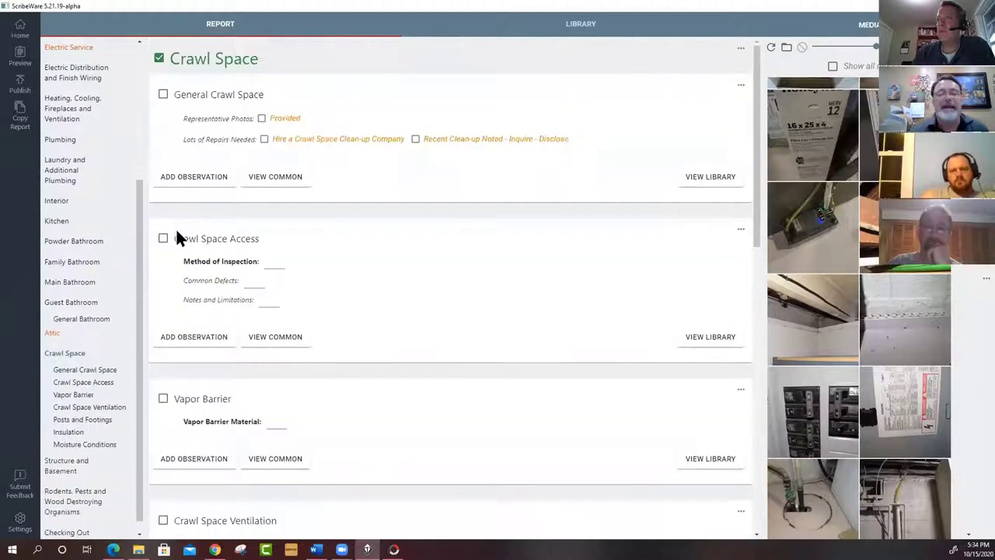
triple_click(161, 60)
left_click_drag(142, 262, 139, 120)
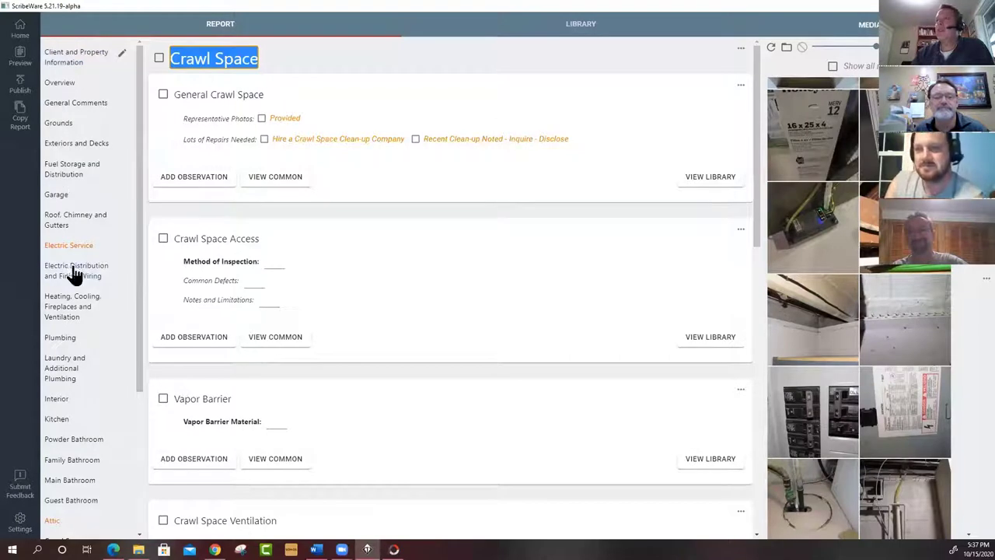
Step: In Powder Bathroom, add the Slow Drain - Basic Note and Water Stains Below - Dry observations
left_click(73, 439)
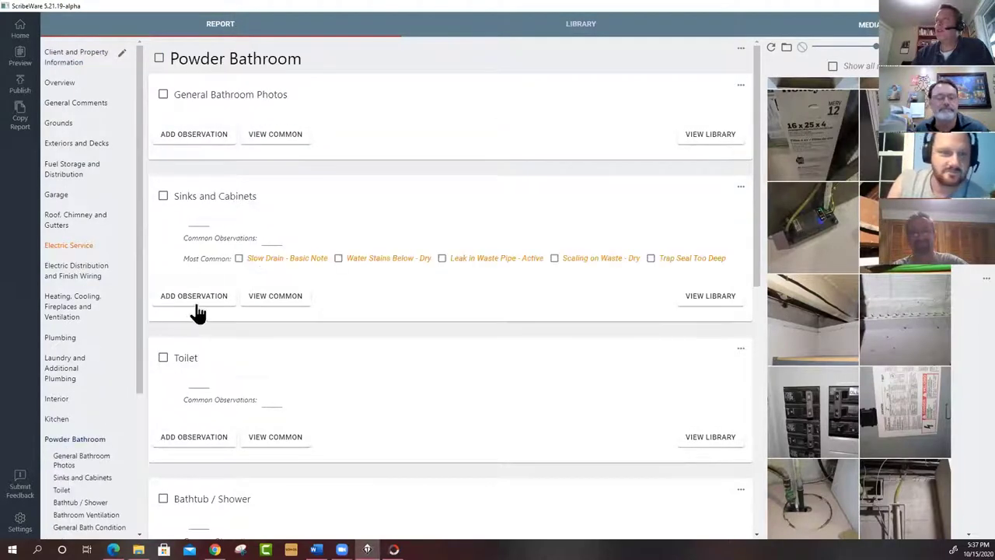
left_click(240, 260)
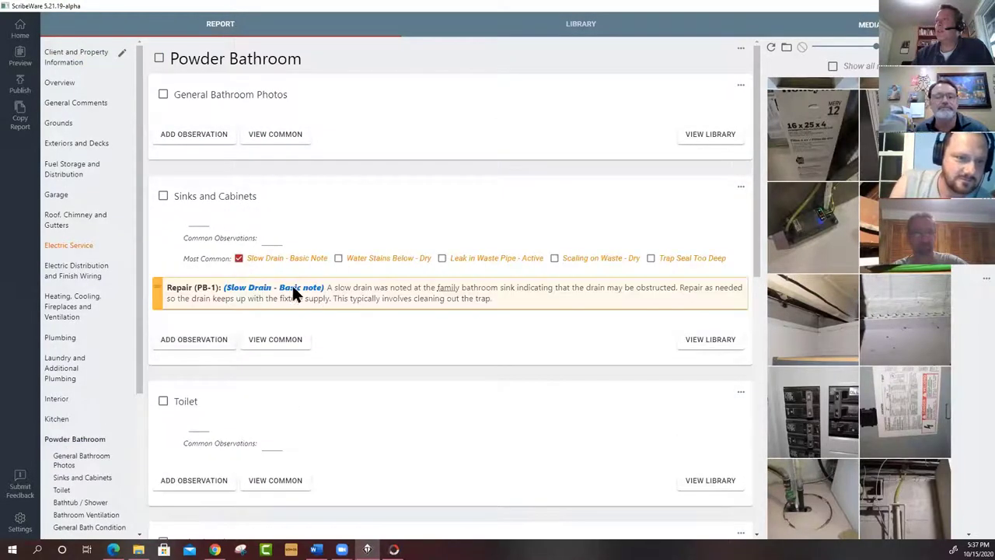
left_click(340, 259)
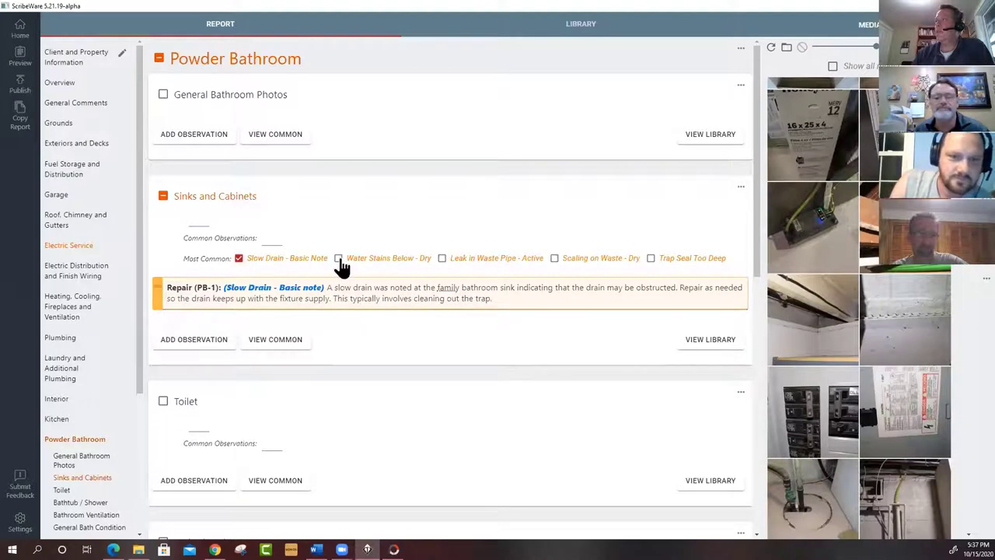
left_click(447, 289)
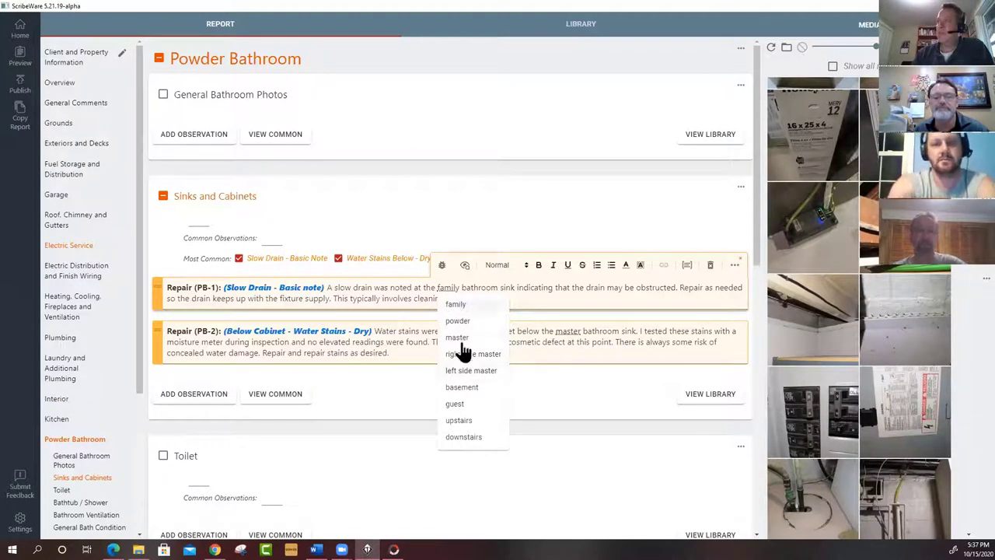
Step: Check the location choices for 'master' in PB-2 twice, keeping 'master' unchanged
left_click(567, 335)
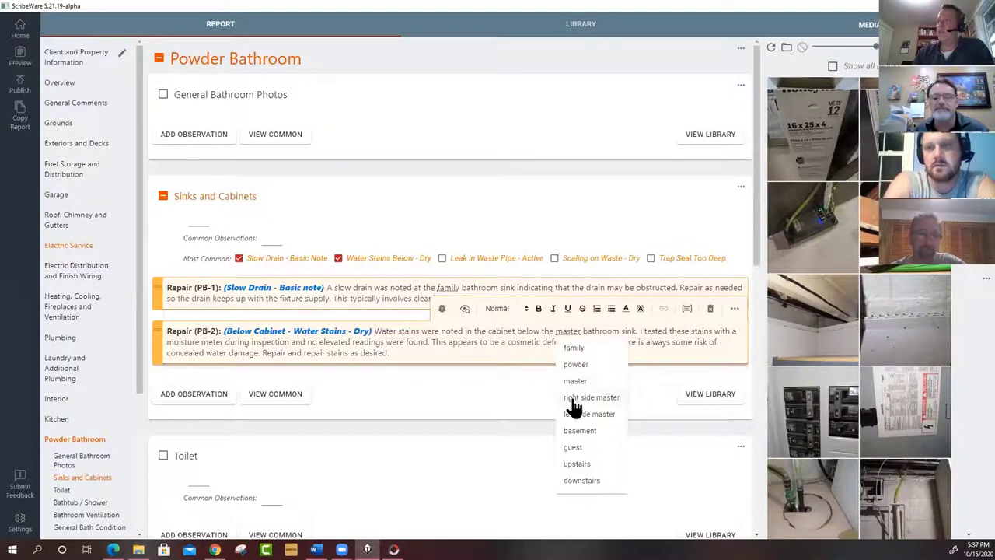
left_click(487, 342)
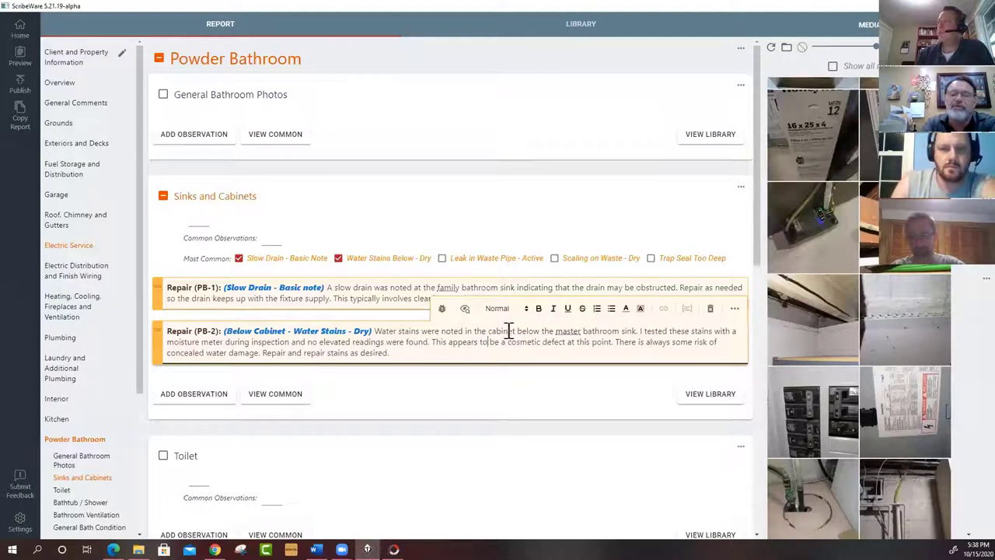
left_click(569, 334)
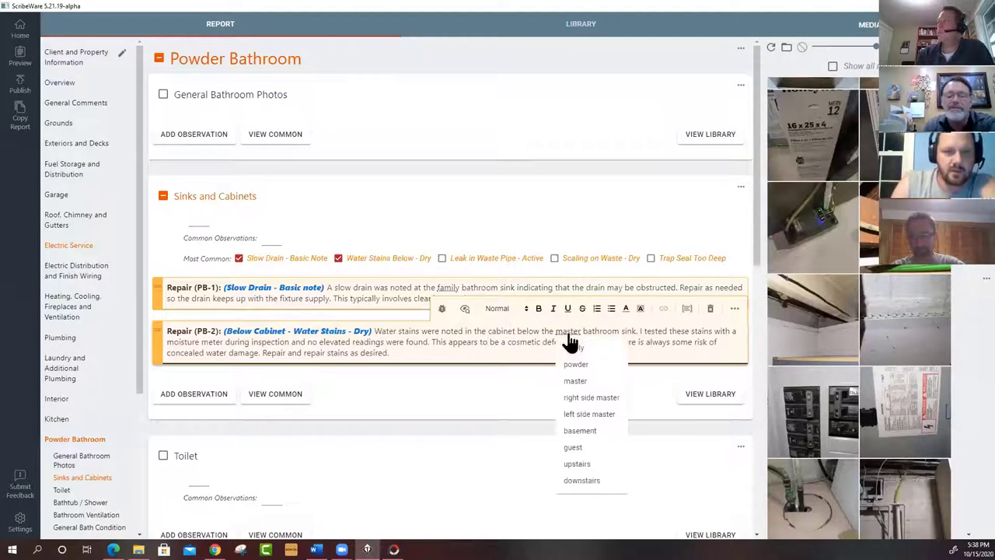
left_click(519, 342)
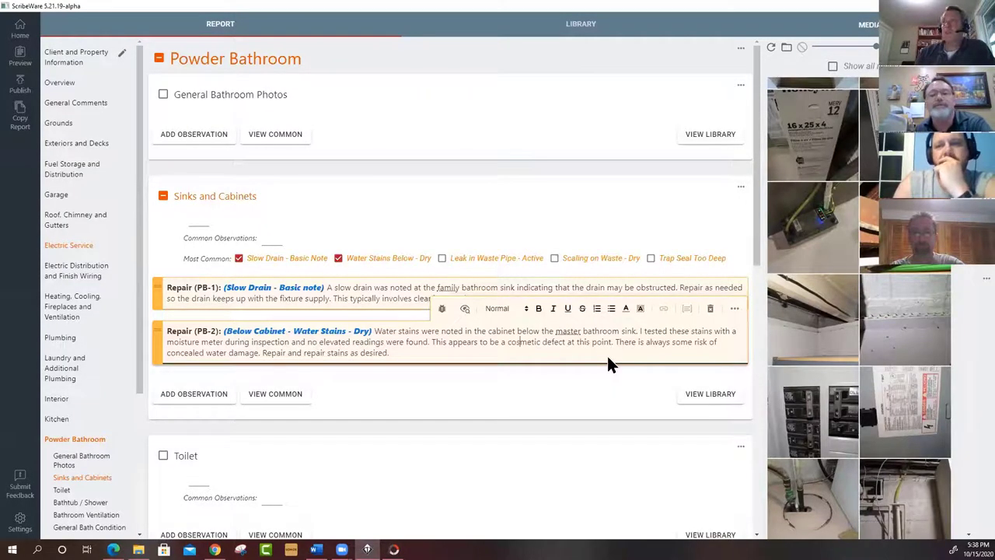
Step: Add Numerous Repairs Needed to Branch Wiring and select the phrase 'I recommend additional inspection and'
left_click(68, 276)
scroll(462, 392, "down", 2)
scroll(462, 397, "up", 1)
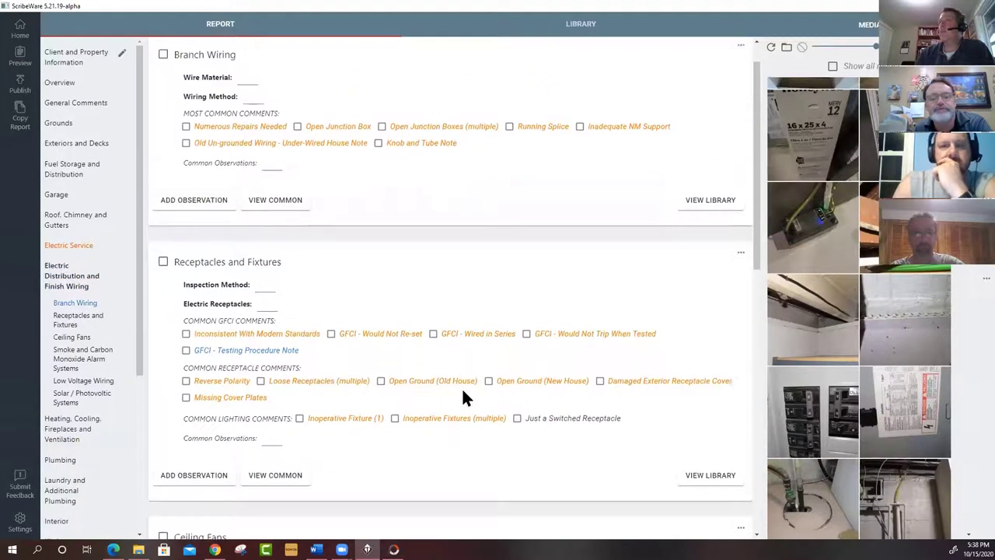
scroll(462, 392, "up", 1)
left_click(185, 167)
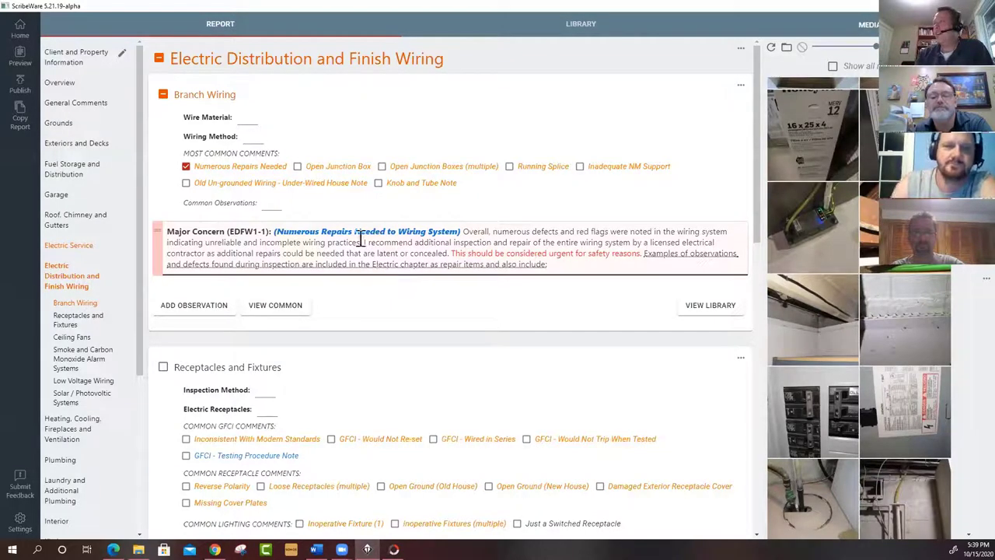
left_click_drag(364, 242, 509, 242)
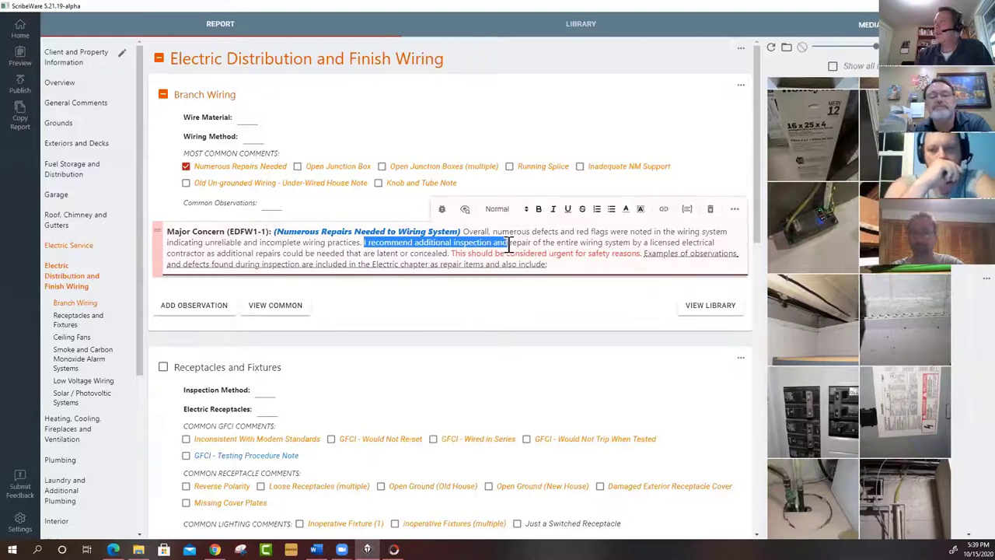
left_click(687, 211)
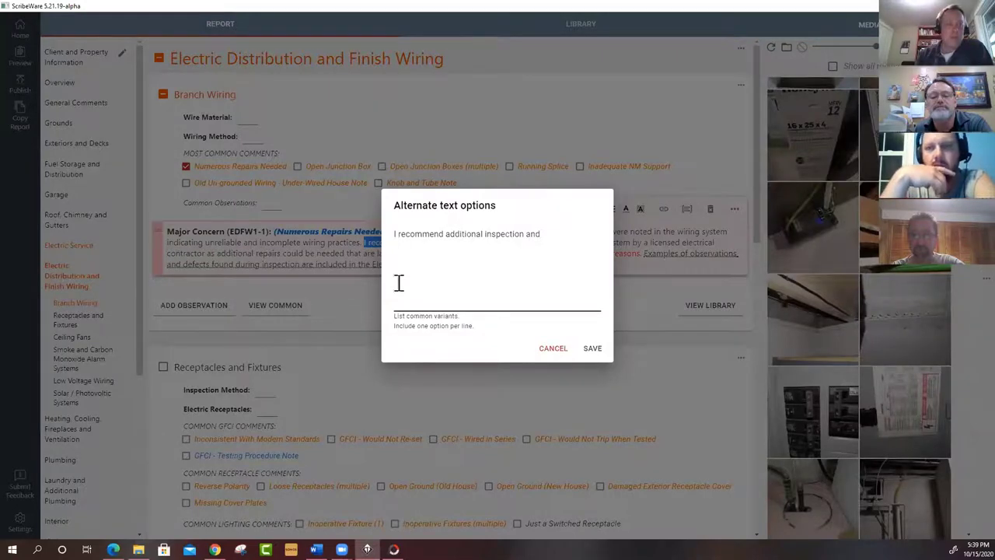
left_click(542, 349)
left_click(533, 242)
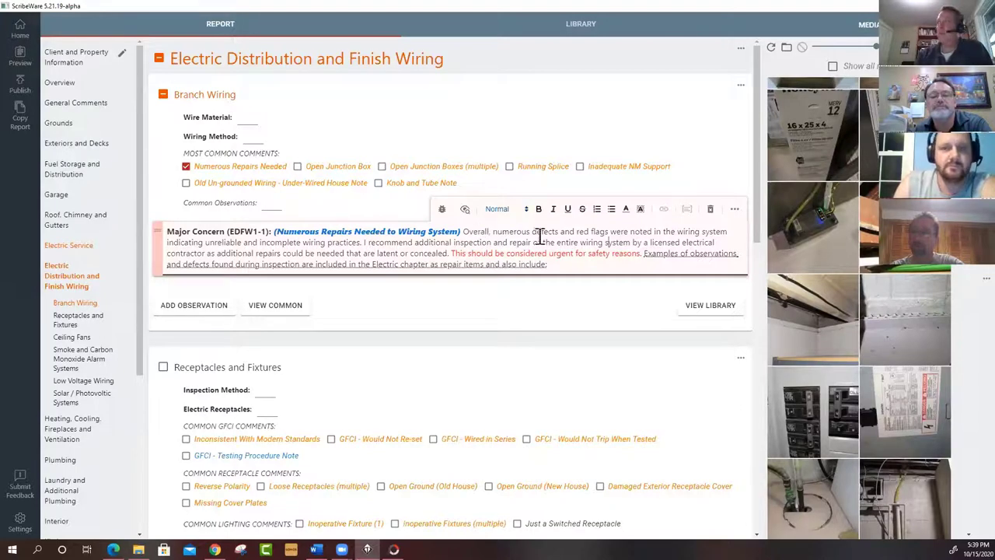
left_click(711, 210)
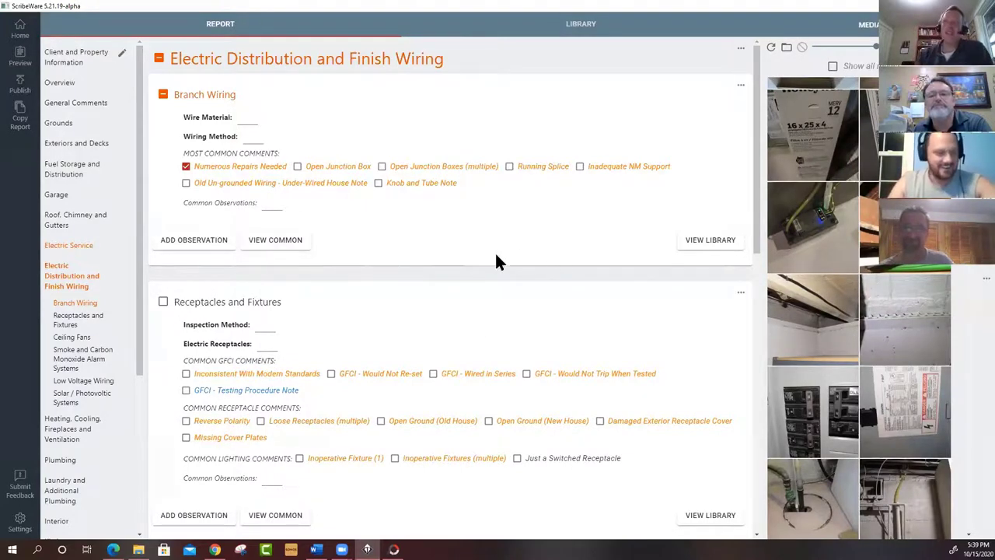
left_click(186, 166)
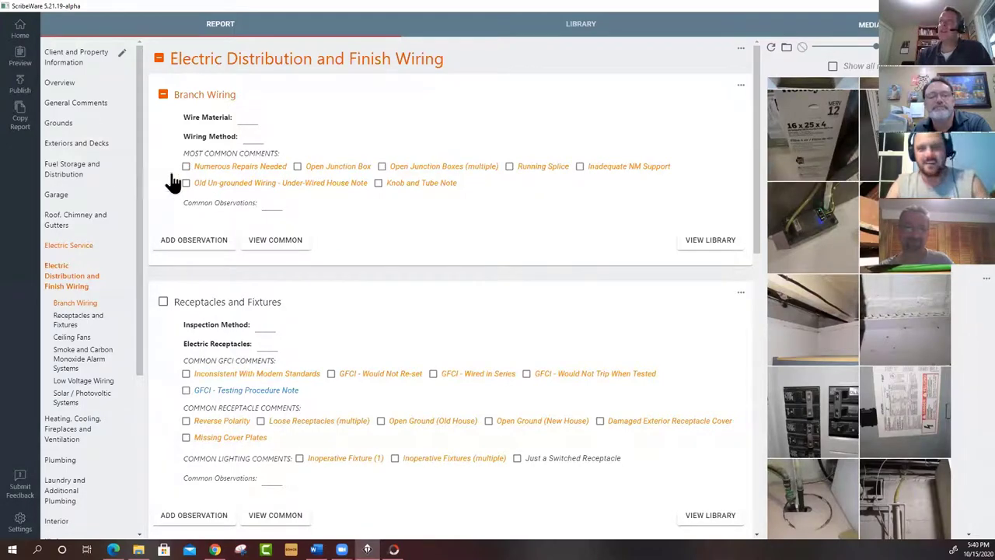
mouse_move(139, 144)
left_mouse_down()
mouse_move(134, 326)
mouse_move(150, 140)
left_mouse_up()
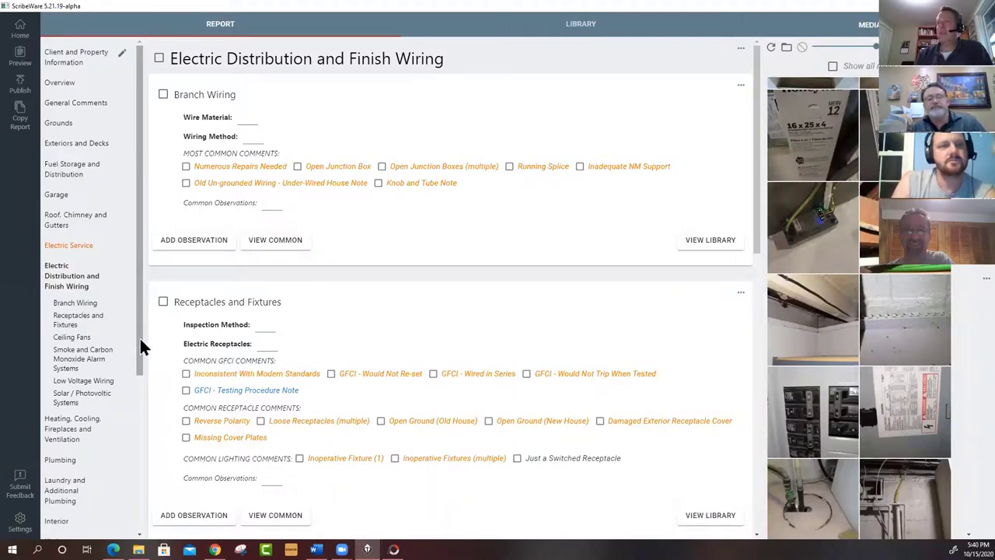
left_click_drag(140, 338, 132, 478)
scroll(129, 272, "up", 3)
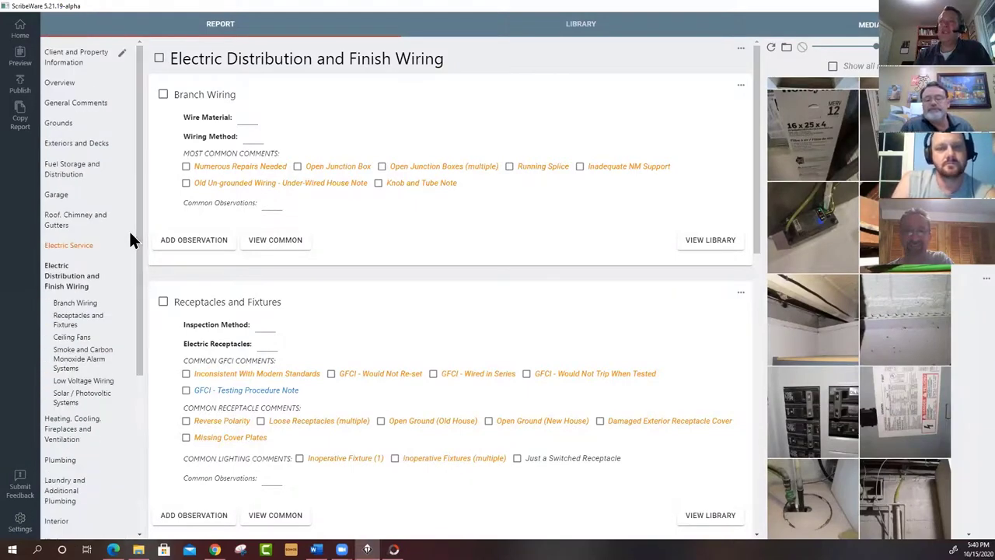